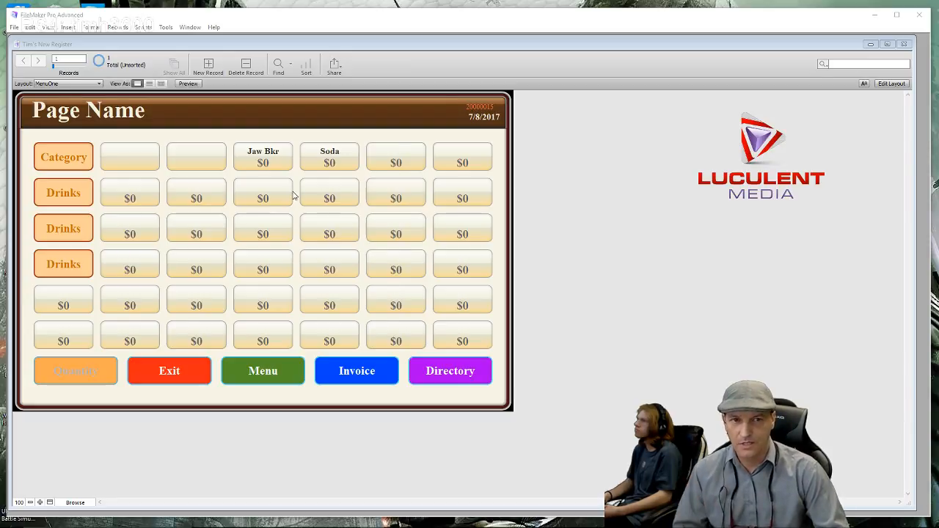
- Ring up a Jaw Breakers item on the invoice and complete it as a cash sale
{"action": "left_click", "coordinate": [273, 155]}
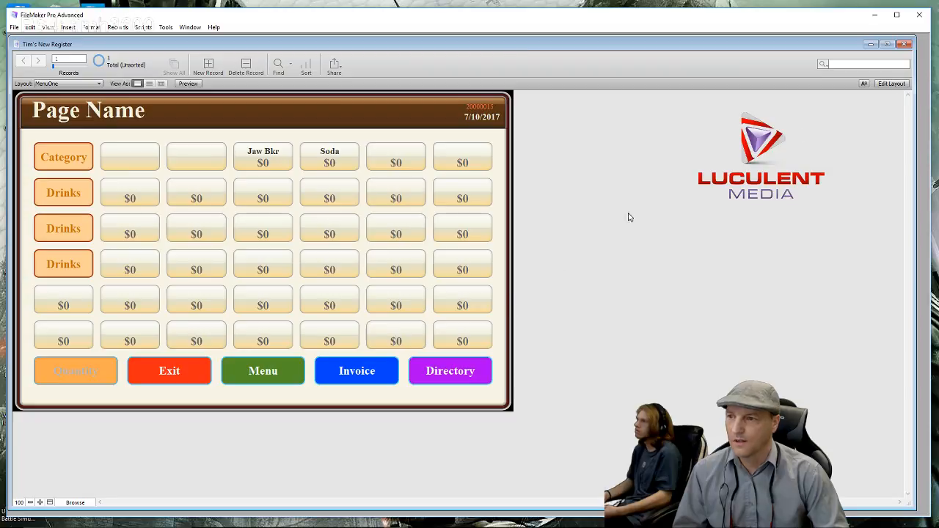
{"action": "left_click", "coordinate": [347, 375]}
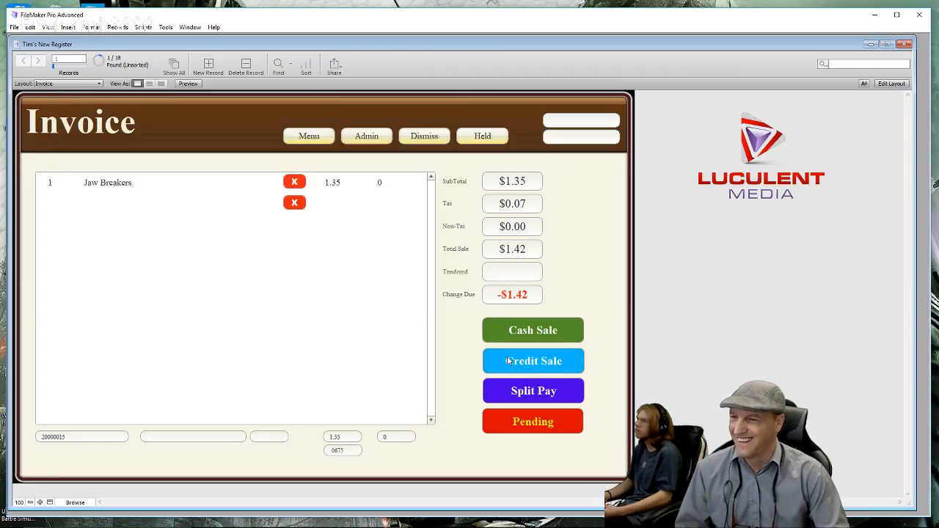
{"action": "left_click", "coordinate": [512, 335]}
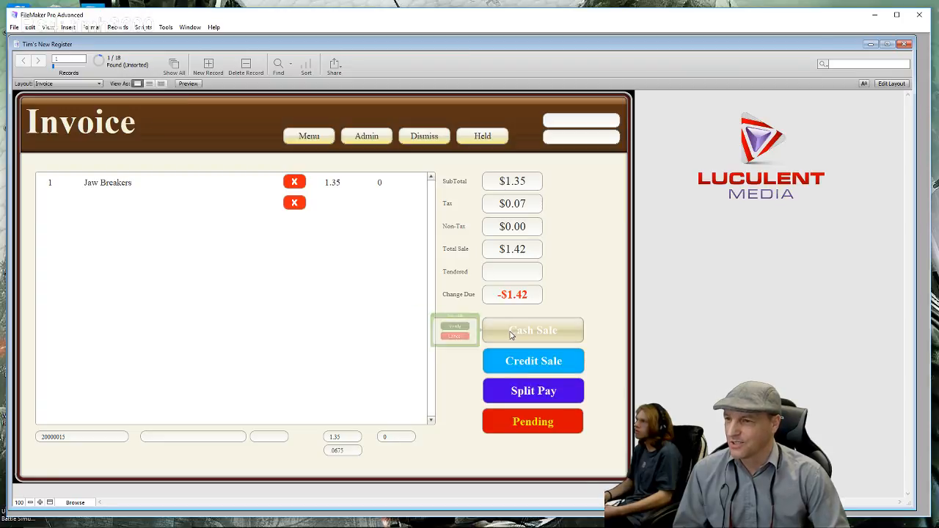
{"action": "left_click", "coordinate": [423, 325]}
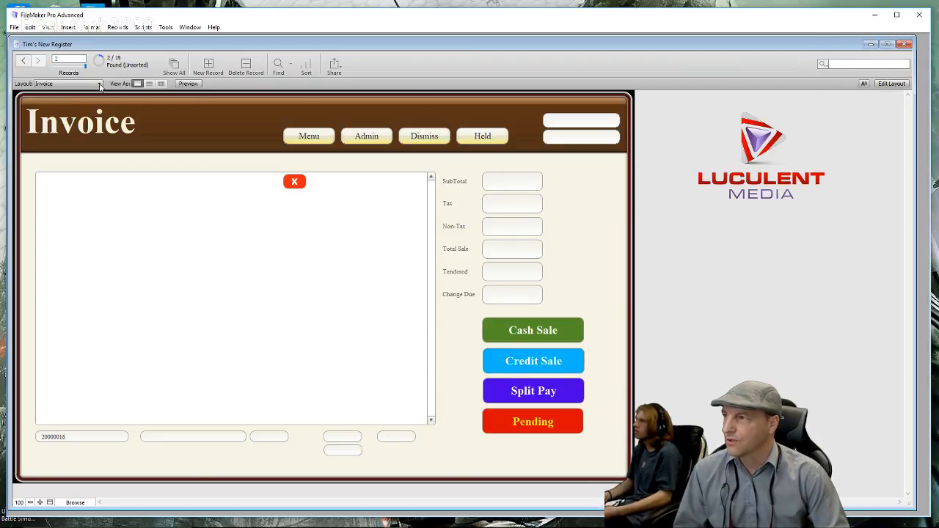
- Switch back to the MenuOne layout and enter Layout mode
{"action": "left_click", "coordinate": [100, 85]}
{"action": "left_click", "coordinate": [60, 95]}
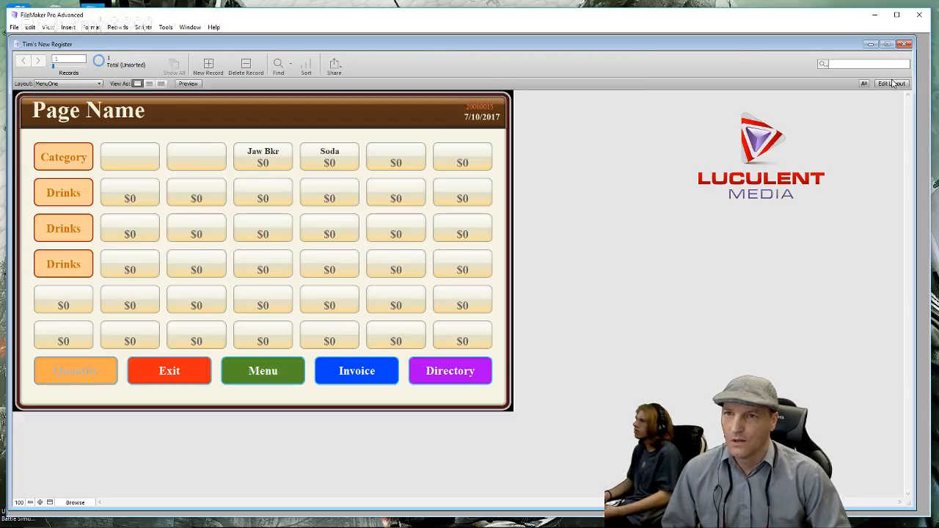
{"action": "left_click", "coordinate": [893, 84]}
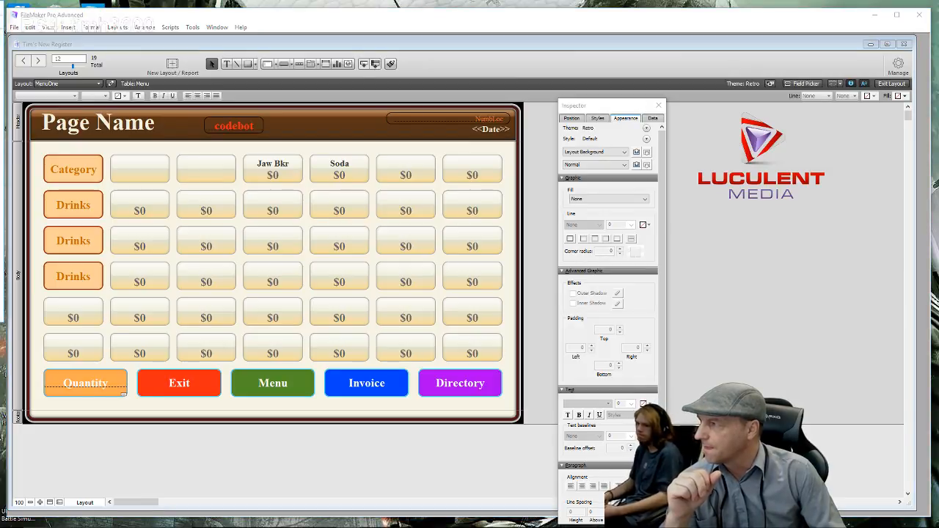
- Select the Category button on MenuOne to show its fill, line and font settings in the Inspector
{"action": "left_click_drag", "start_coordinate": [1, 37], "coordinate": [938, 36]}
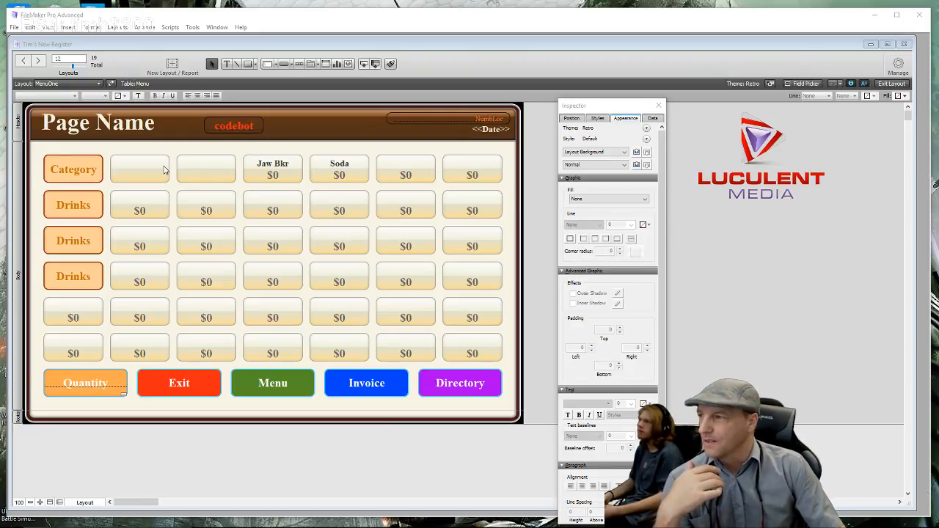
{"action": "left_click", "coordinate": [86, 170]}
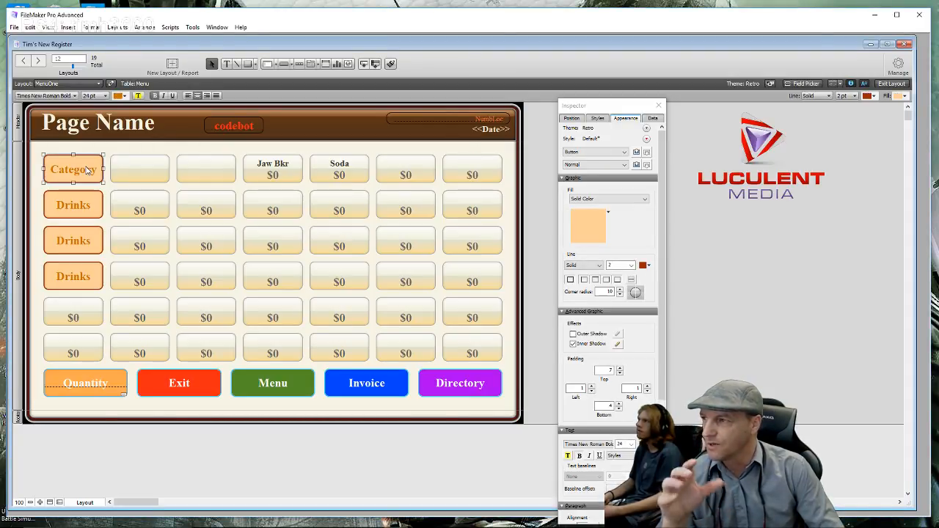
{"action": "double_click", "coordinate": [86, 170]}
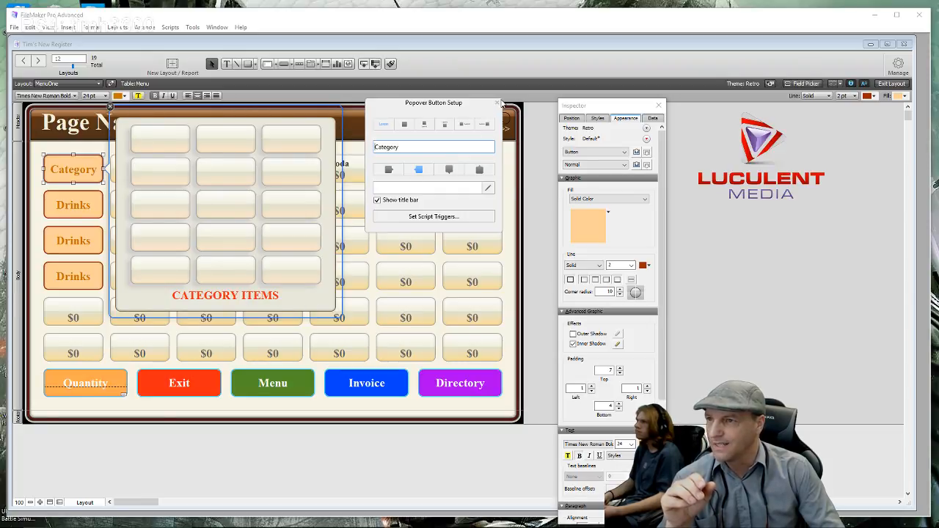
{"action": "left_click", "coordinate": [499, 102]}
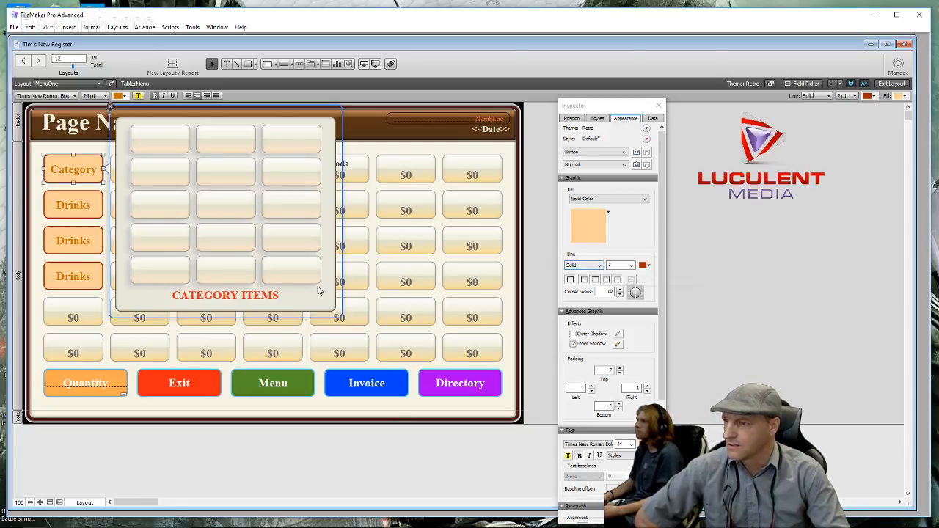
{"action": "left_click", "coordinate": [339, 286]}
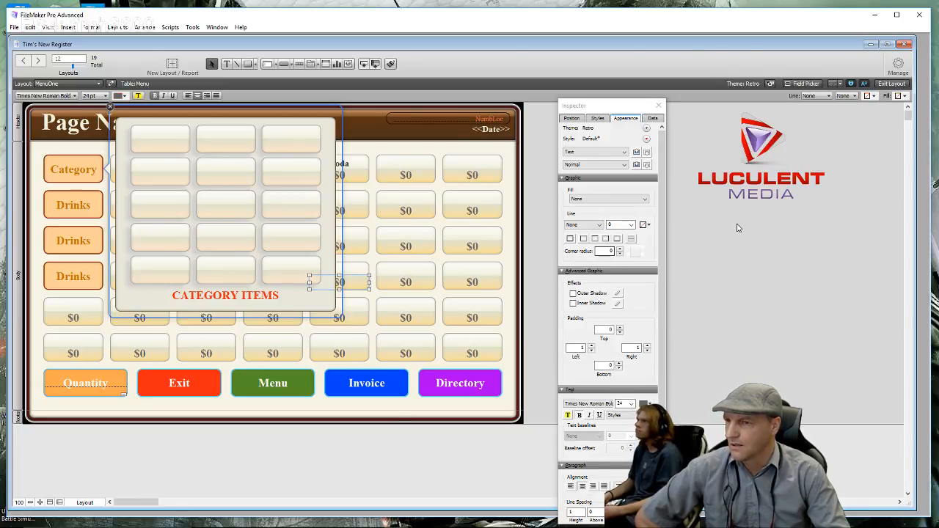
{"action": "left_click", "coordinate": [738, 226]}
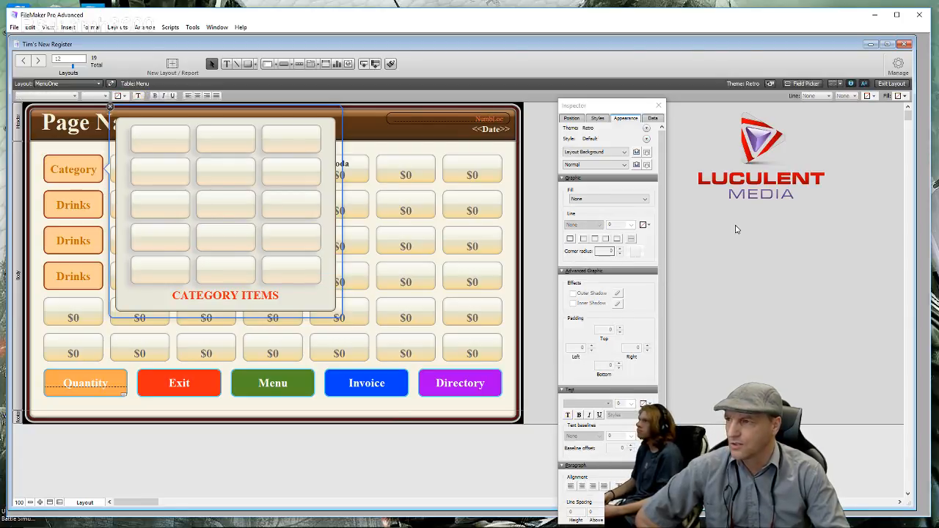
{"action": "left_click", "coordinate": [111, 108]}
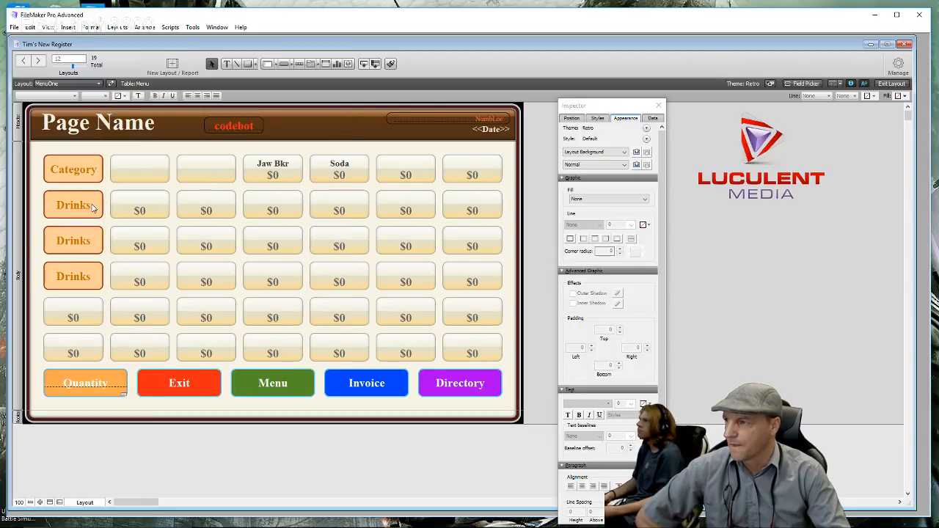
{"action": "left_click", "coordinate": [94, 210]}
- Open the Drinks popover and set its panel's fill to None
{"action": "double_click", "coordinate": [94, 209]}
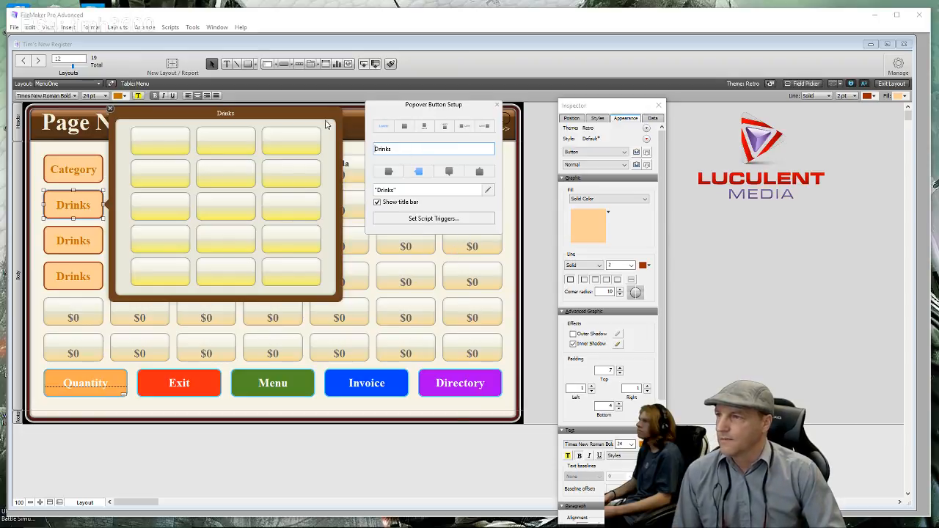
{"action": "left_click", "coordinate": [323, 116]}
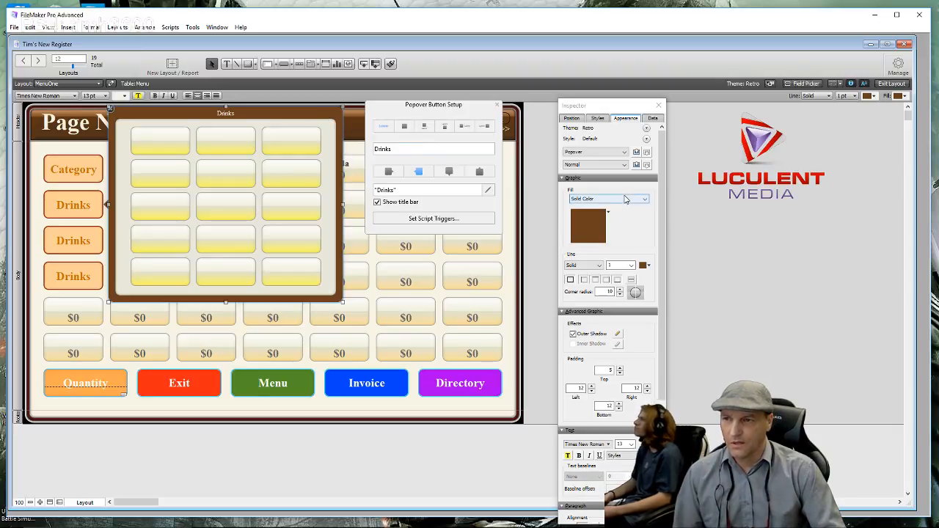
{"action": "left_click", "coordinate": [625, 199]}
{"action": "left_click", "coordinate": [603, 209]}
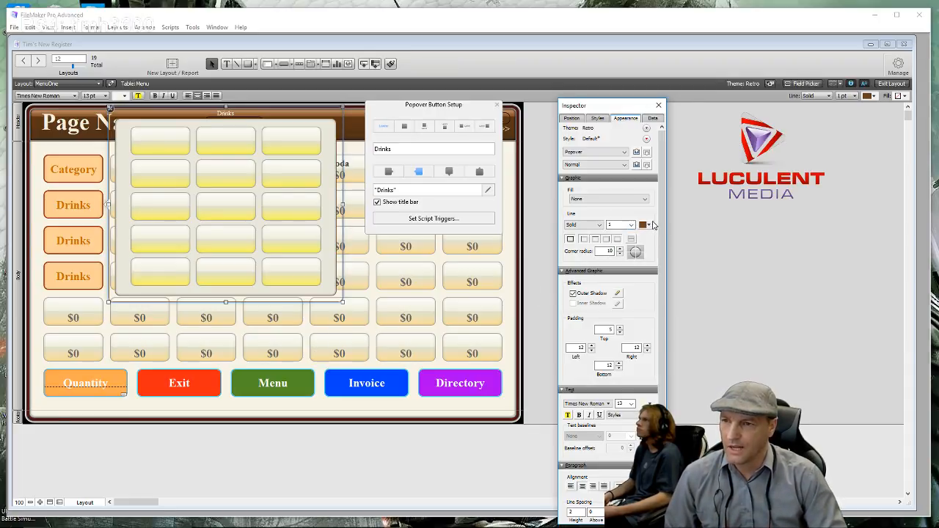
- Give the popover panel a purple 2 pt outline and close Popover Button Setup
{"action": "left_click", "coordinate": [648, 225]}
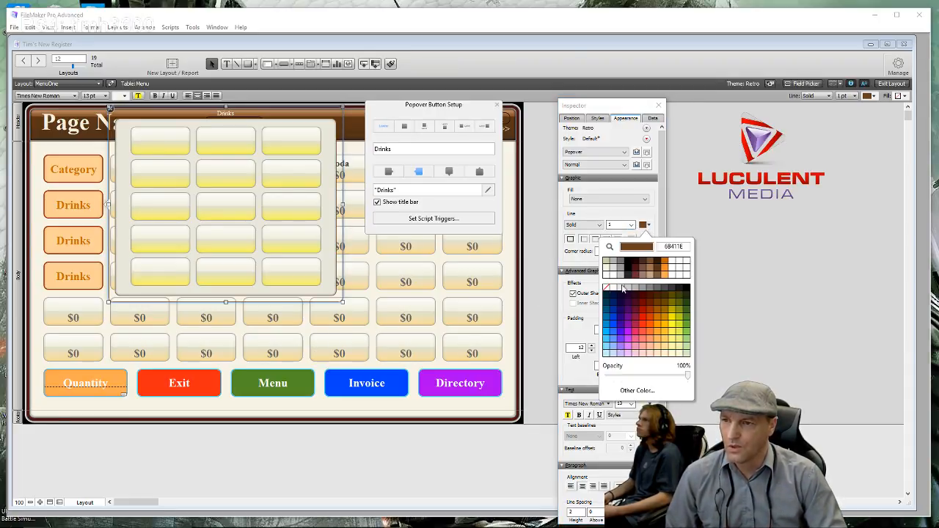
{"action": "left_click", "coordinate": [629, 336]}
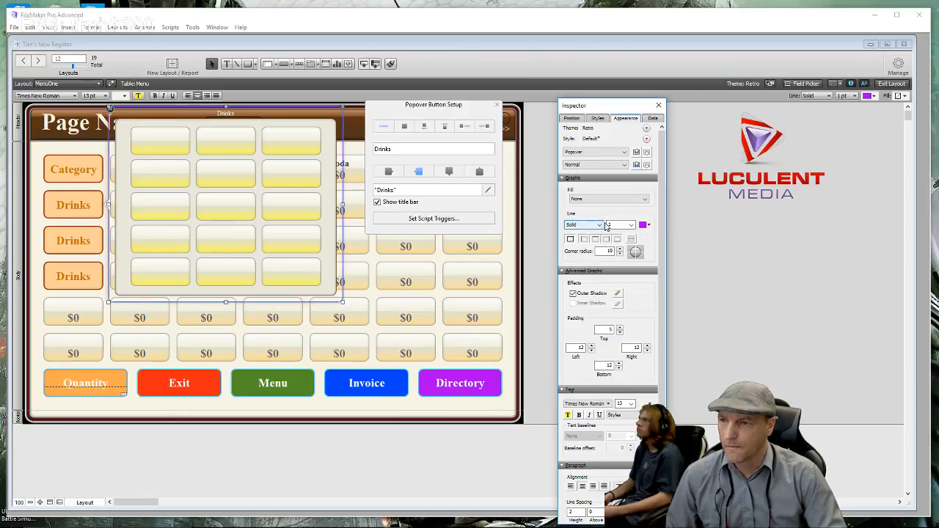
{"action": "left_click", "coordinate": [631, 225]}
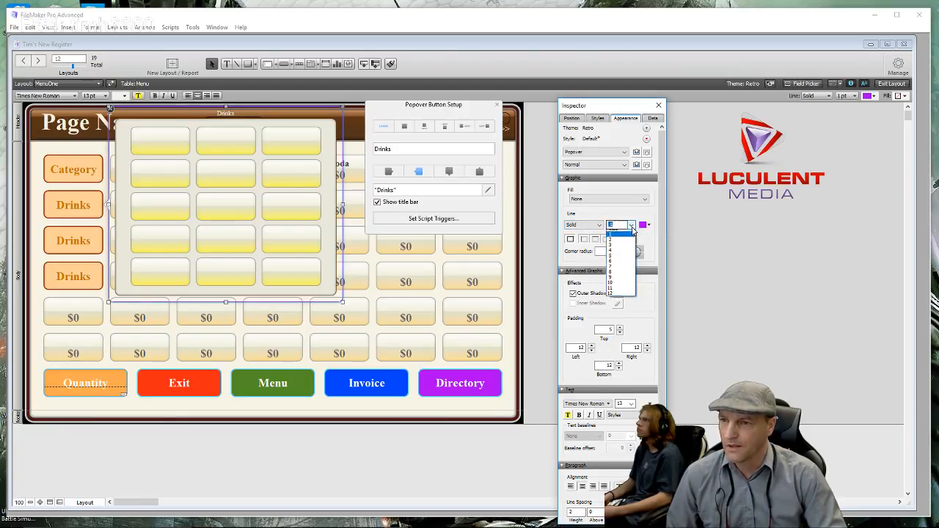
{"action": "left_click", "coordinate": [626, 239]}
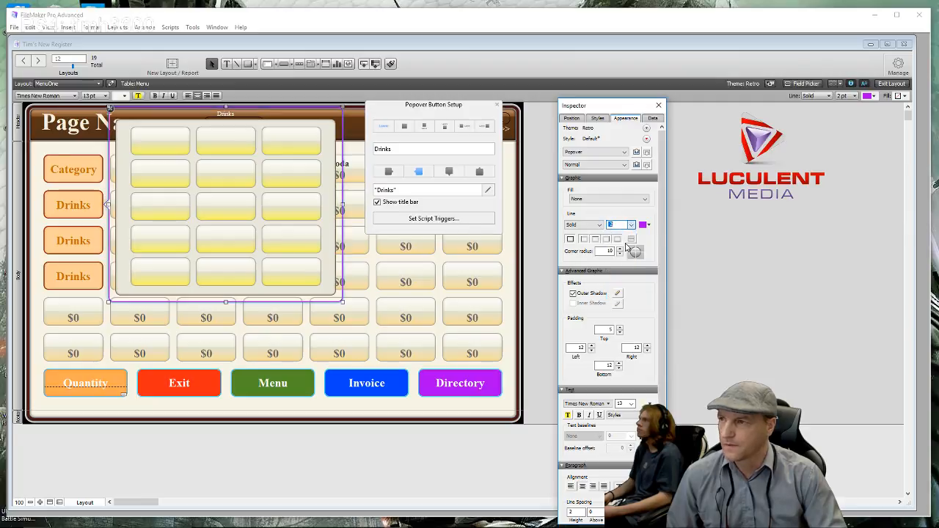
{"action": "left_click", "coordinate": [702, 239]}
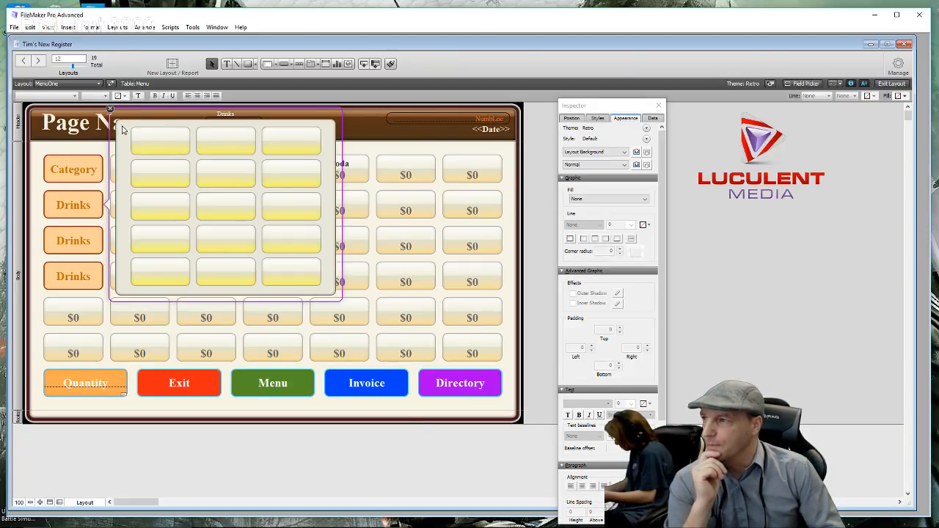
- Change the popover item buttons' gradient end colour to a stronger yellow
{"action": "left_click_drag", "start_coordinate": [121, 126], "coordinate": [327, 292]}
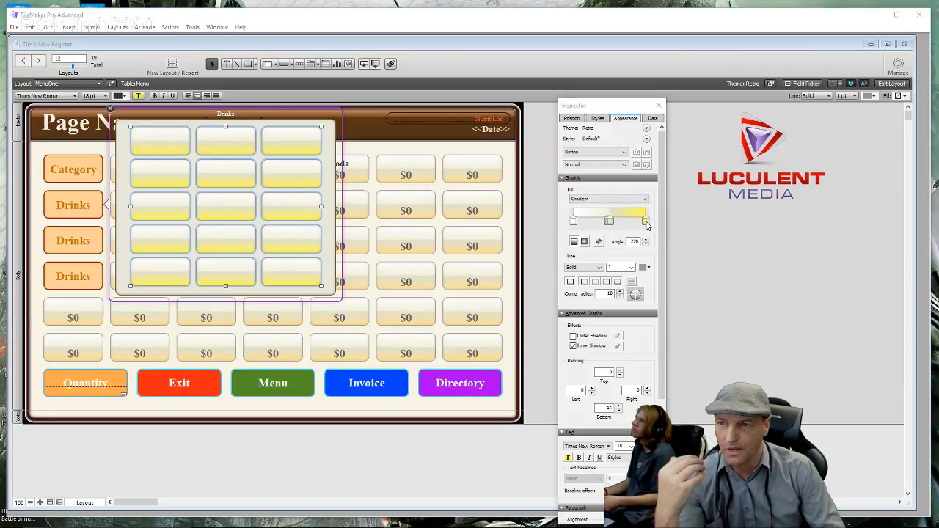
{"action": "left_click", "coordinate": [645, 222]}
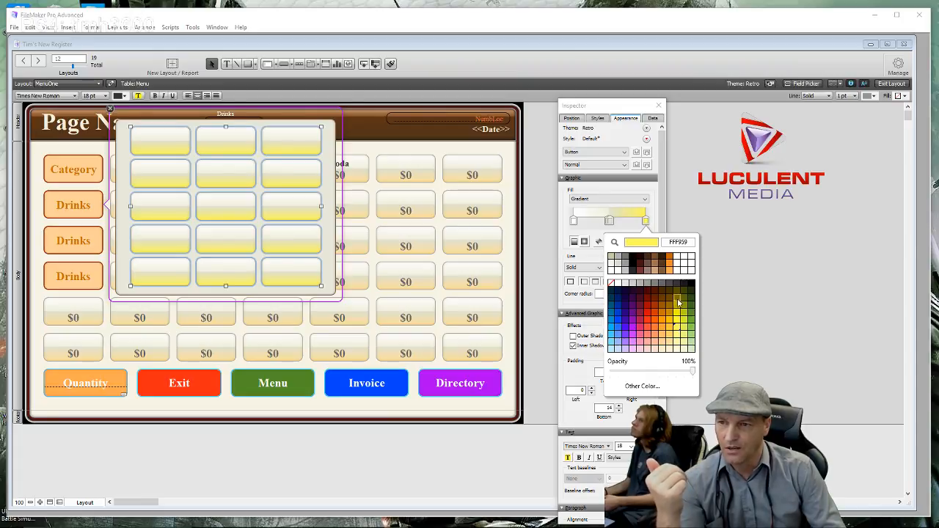
{"action": "left_click", "coordinate": [677, 348]}
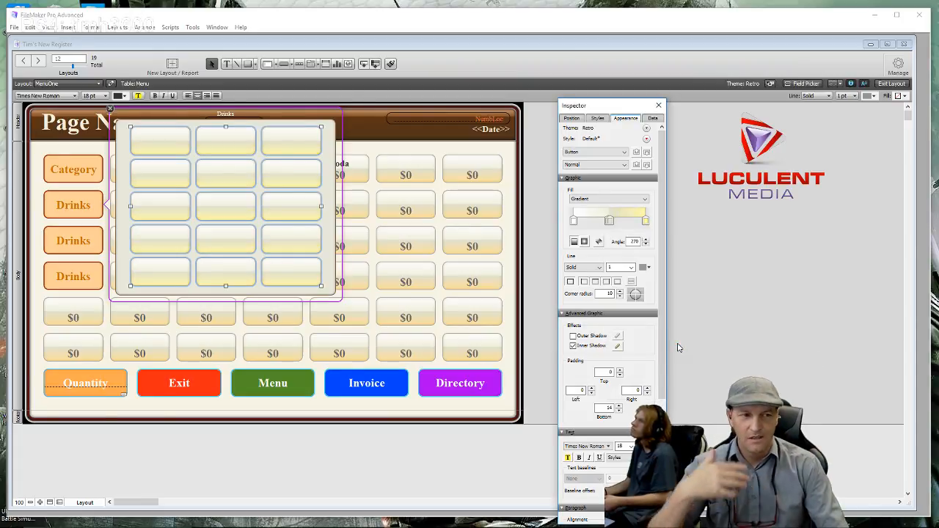
{"action": "left_click", "coordinate": [646, 221]}
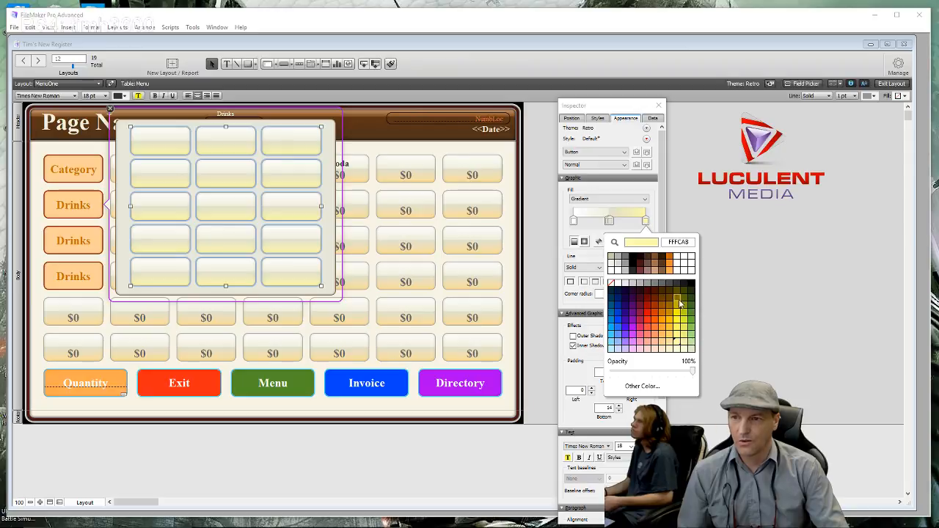
{"action": "left_click", "coordinate": [680, 330]}
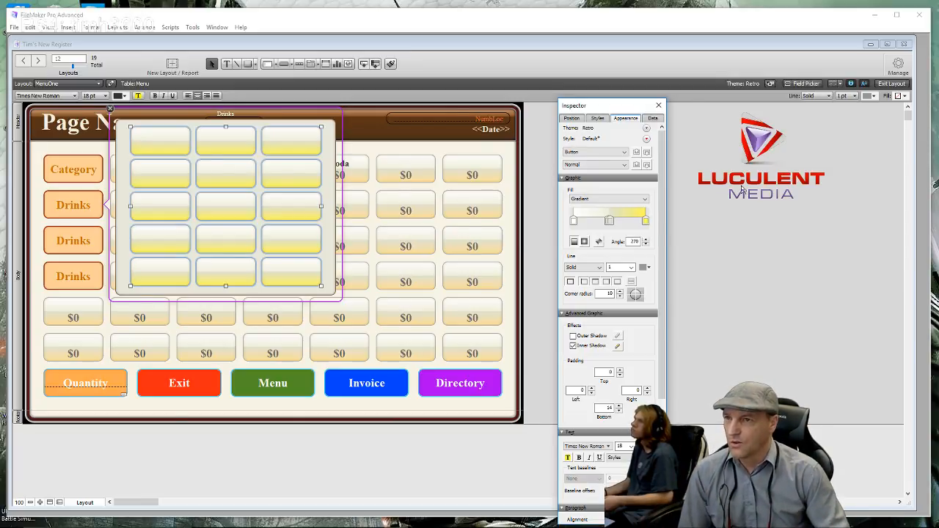
- Deselect the buttons, close the Inspector and return to Browse mode
{"action": "left_click", "coordinate": [720, 164]}
{"action": "left_click", "coordinate": [658, 105]}
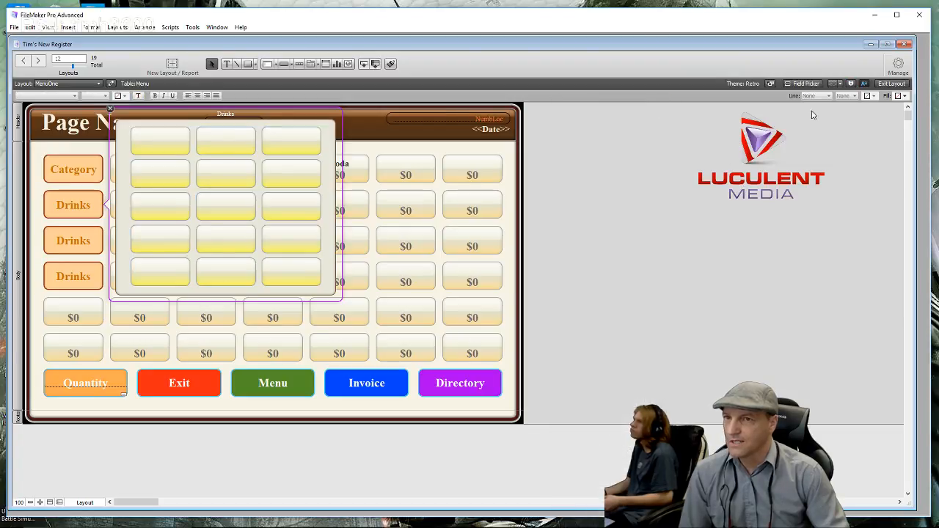
{"action": "left_click", "coordinate": [891, 83]}
- Open the Drinks popover in Browse mode to preview its purple outline and yellow buttons
{"action": "left_click", "coordinate": [68, 196]}
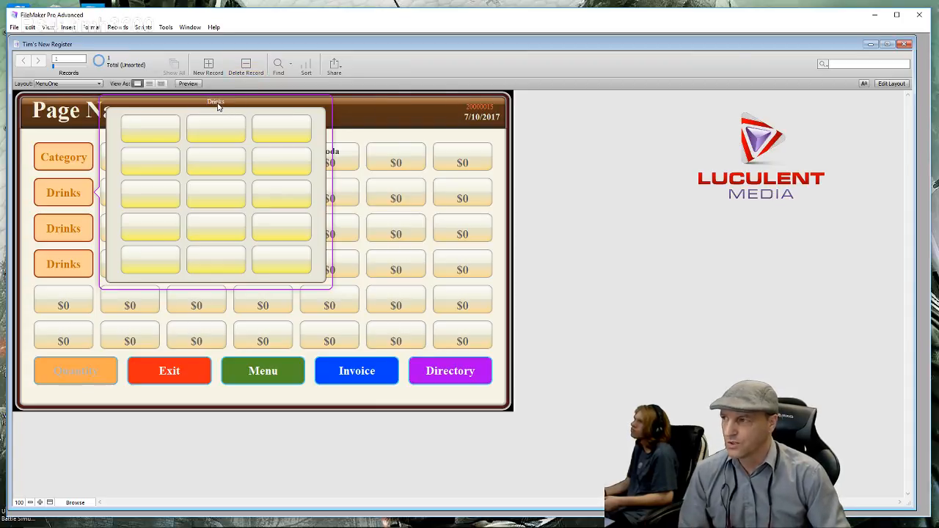
- In Layout mode, delete the title calculation from the Drinks popover's setup
{"action": "left_click", "coordinate": [891, 84]}
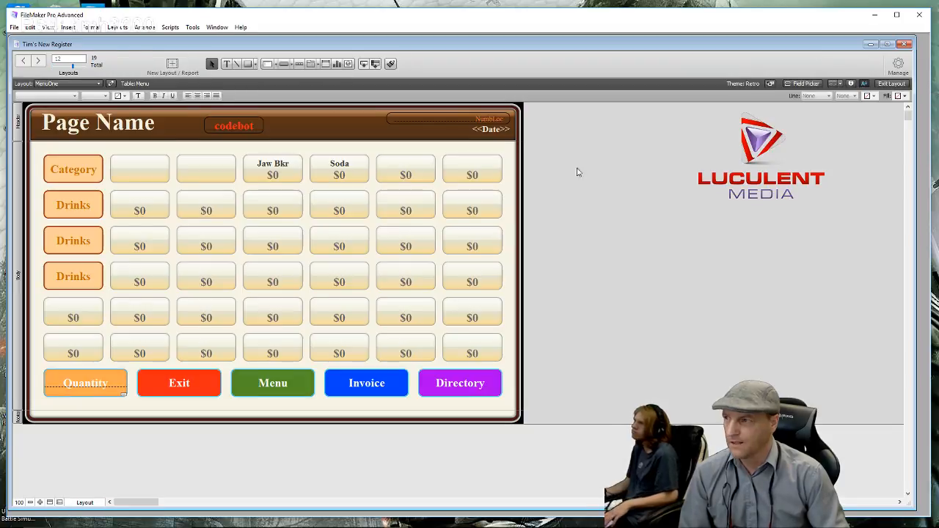
{"action": "left_click", "coordinate": [79, 207]}
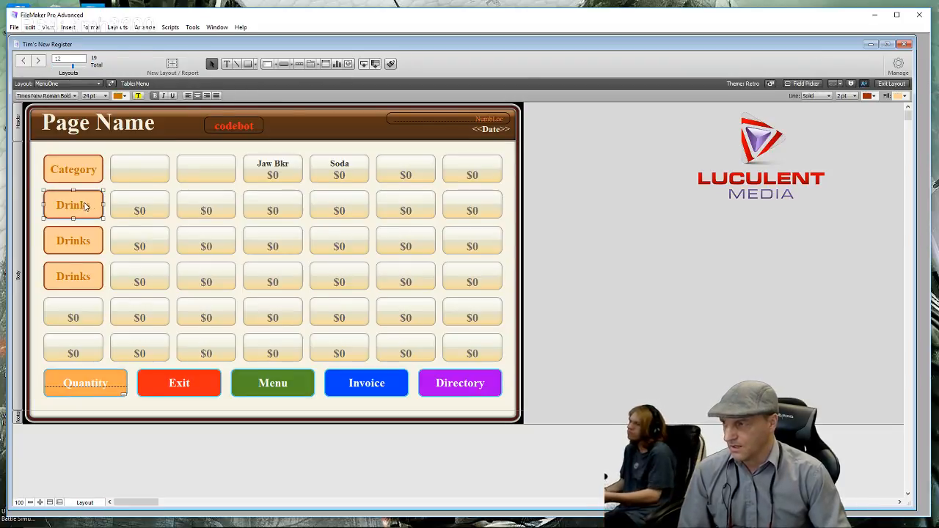
{"action": "double_click", "coordinate": [91, 208]}
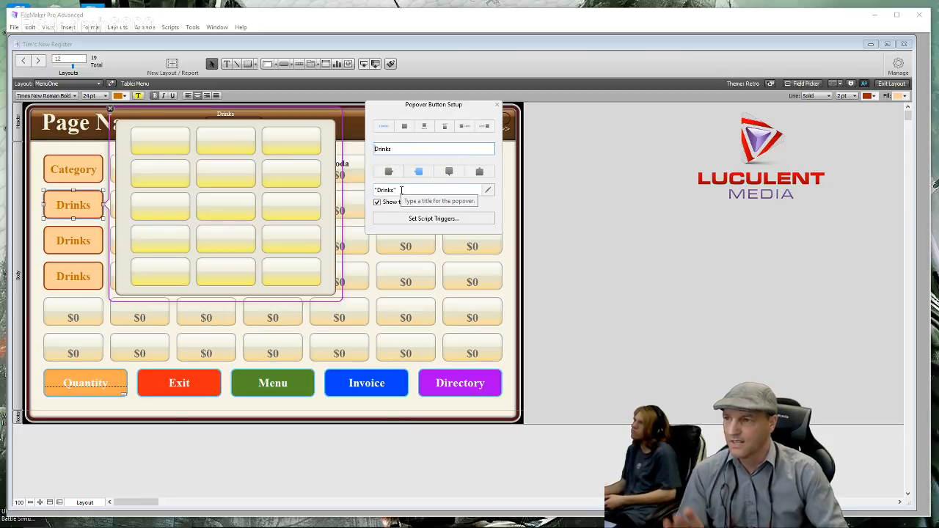
{"action": "left_click_drag", "start_coordinate": [401, 190], "coordinate": [375, 189]}
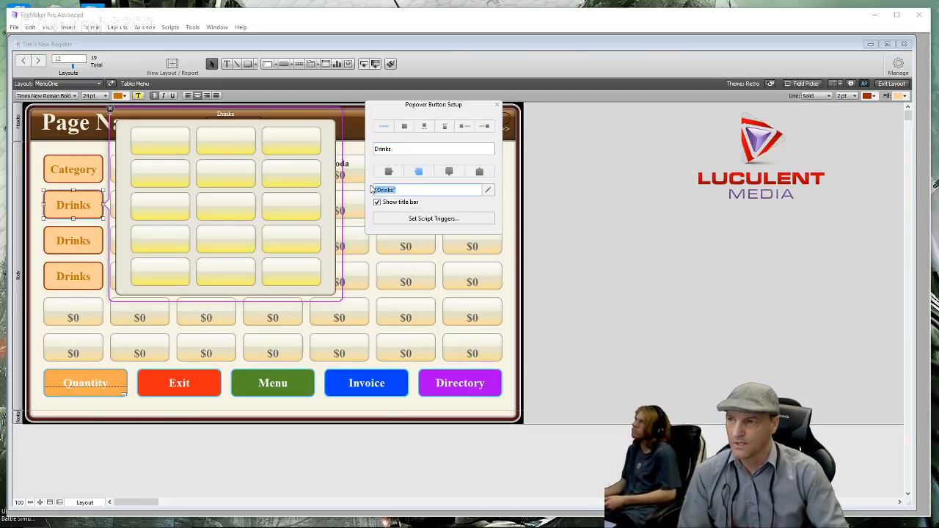
{"action": "key", "text": "BackSpace"}
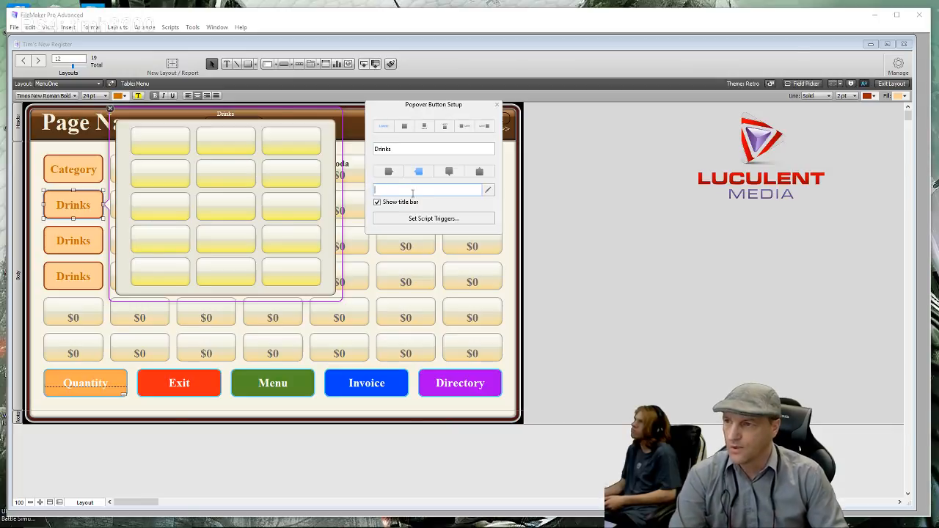
{"action": "left_click", "coordinate": [591, 198]}
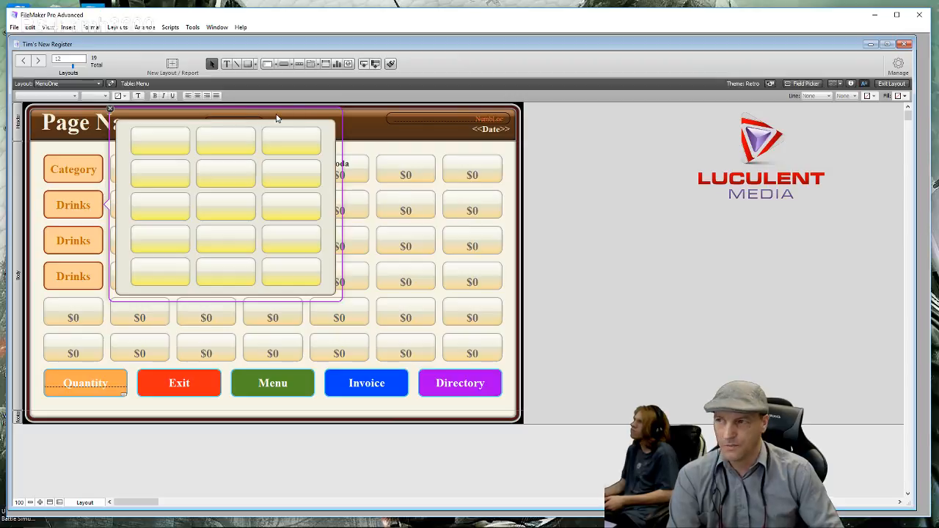
- Drag the popover panel's bottom edge down to make it taller
{"action": "left_click", "coordinate": [223, 293]}
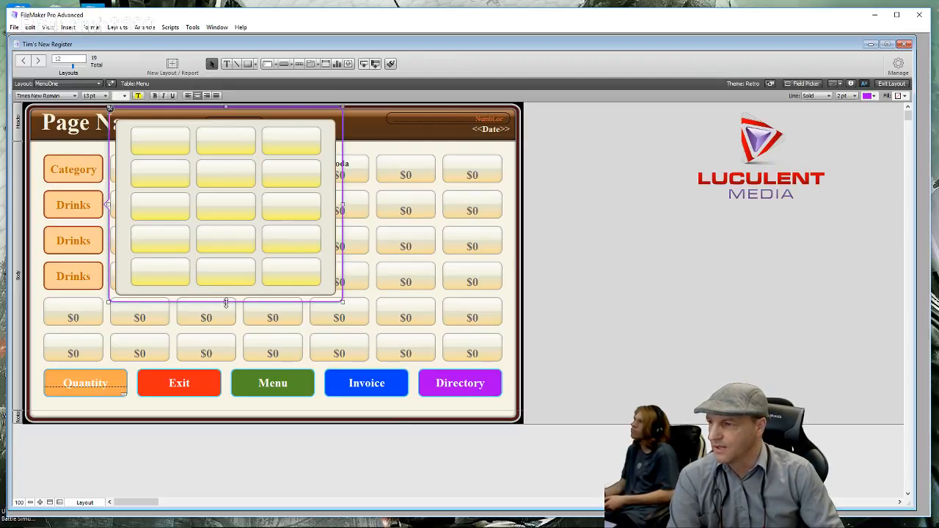
{"action": "left_click_drag", "start_coordinate": [225, 304], "coordinate": [226, 320]}
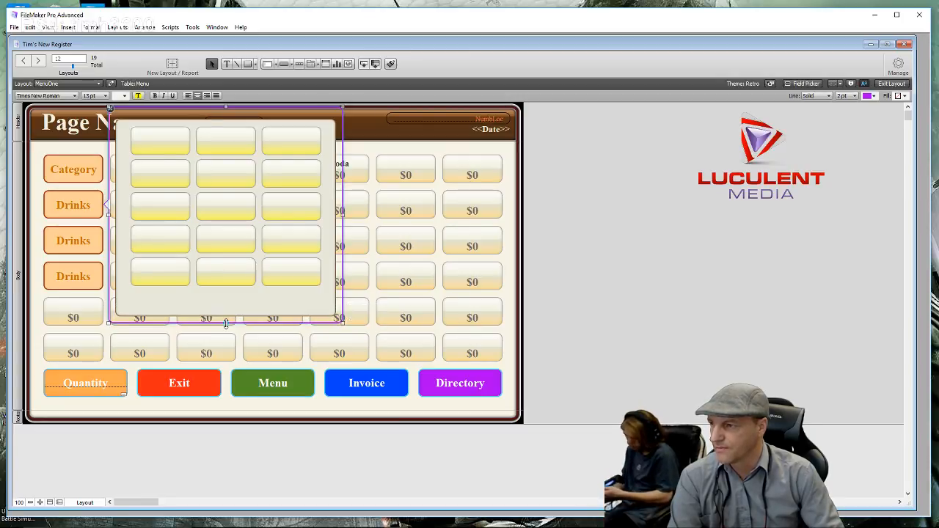
{"action": "left_click", "coordinate": [607, 316]}
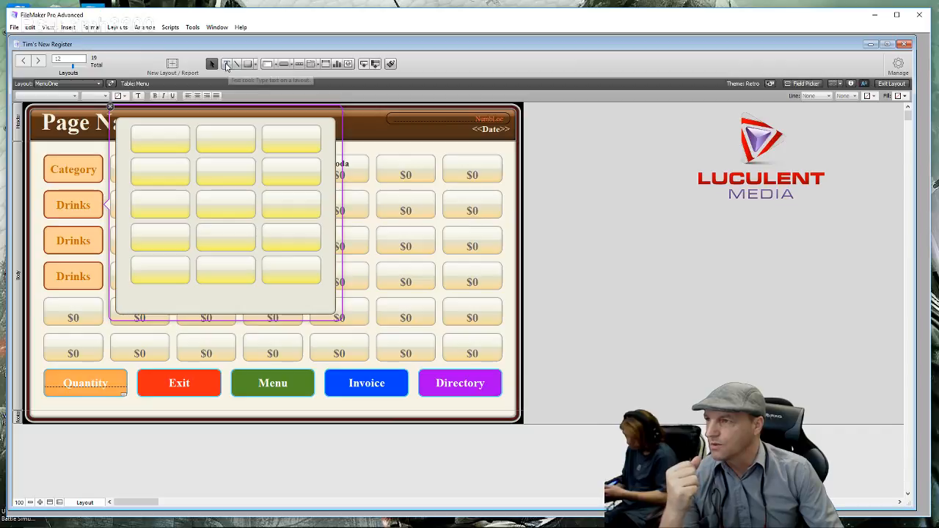
{"action": "left_click", "coordinate": [226, 64]}
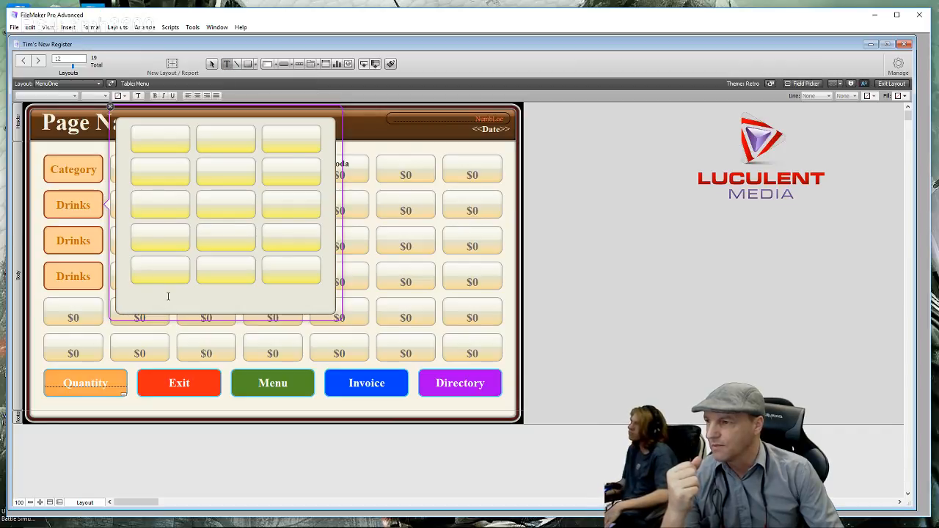
- Add an 'In House Drinks' label inside the popover panel in 24 pt bold
{"action": "left_click", "coordinate": [168, 296]}
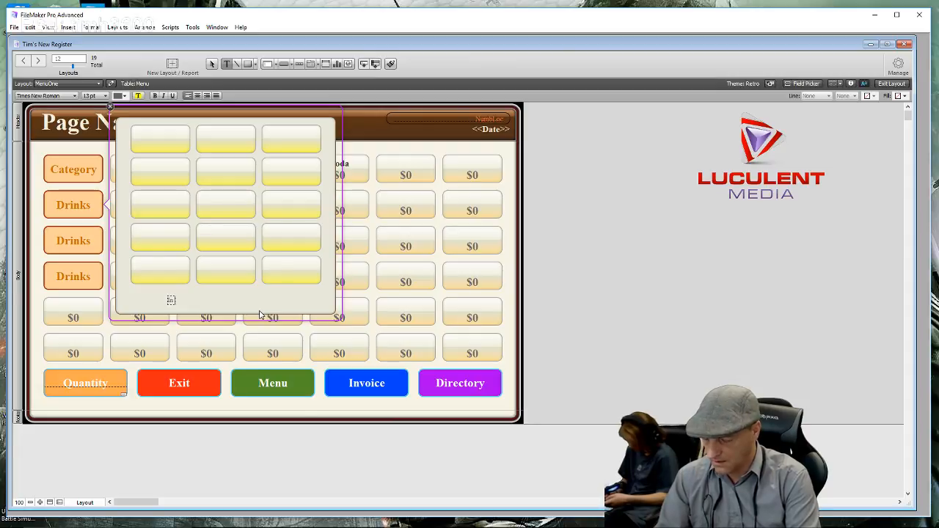
{"action": "type", "text": "House Di"}
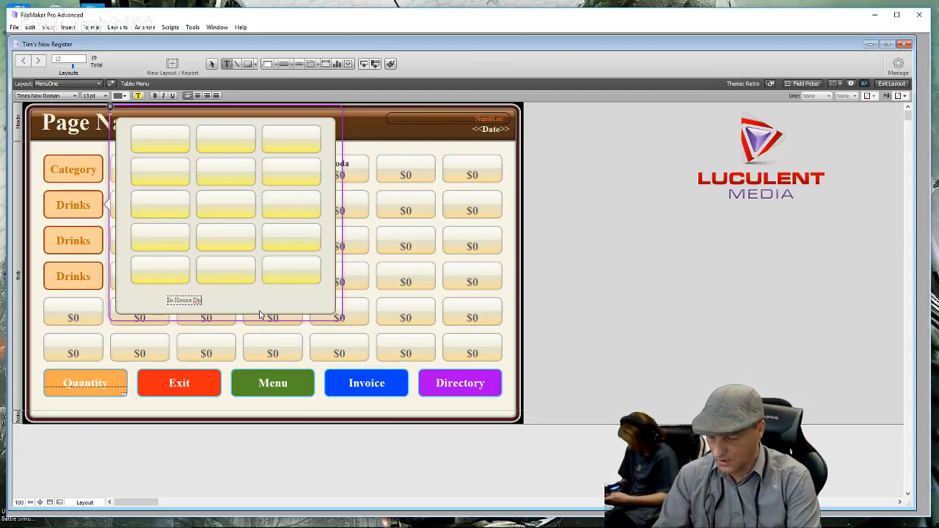
{"action": "type", "text": "inks"}
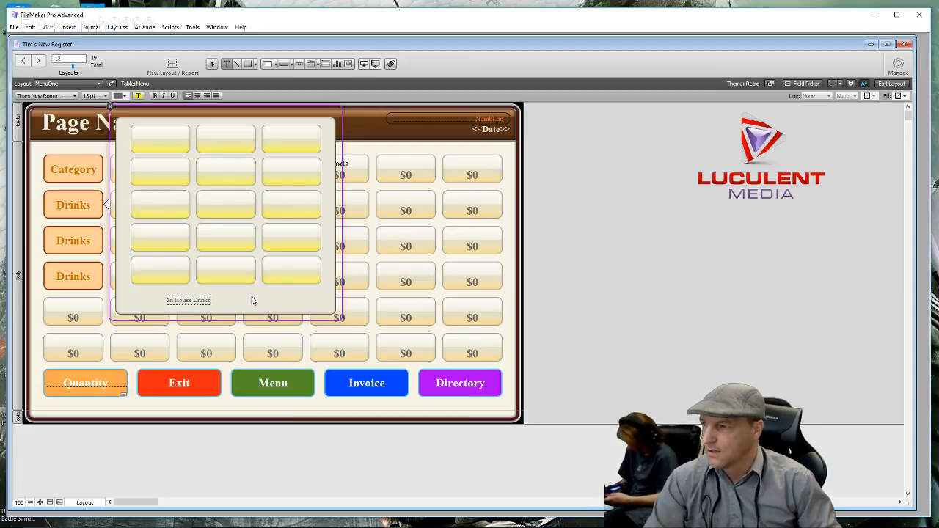
{"action": "key", "text": "Escape"}
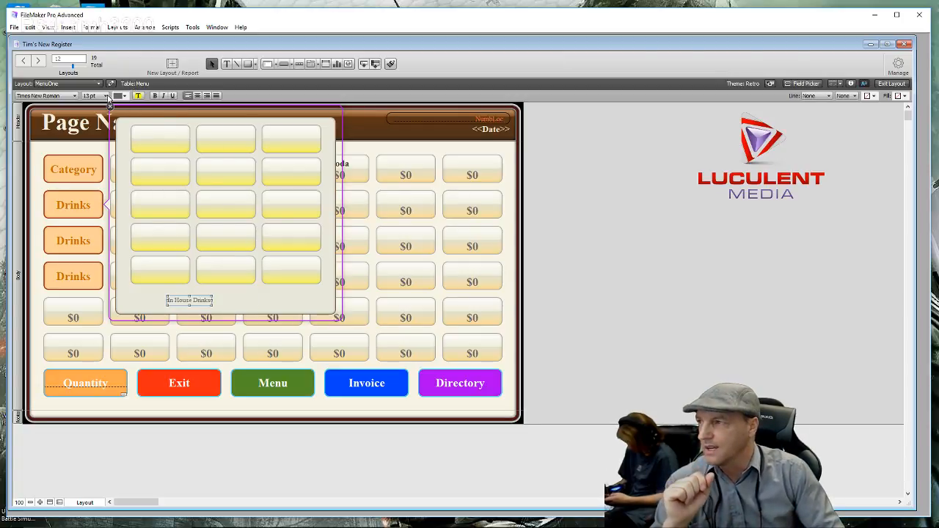
{"action": "left_click", "coordinate": [105, 97]}
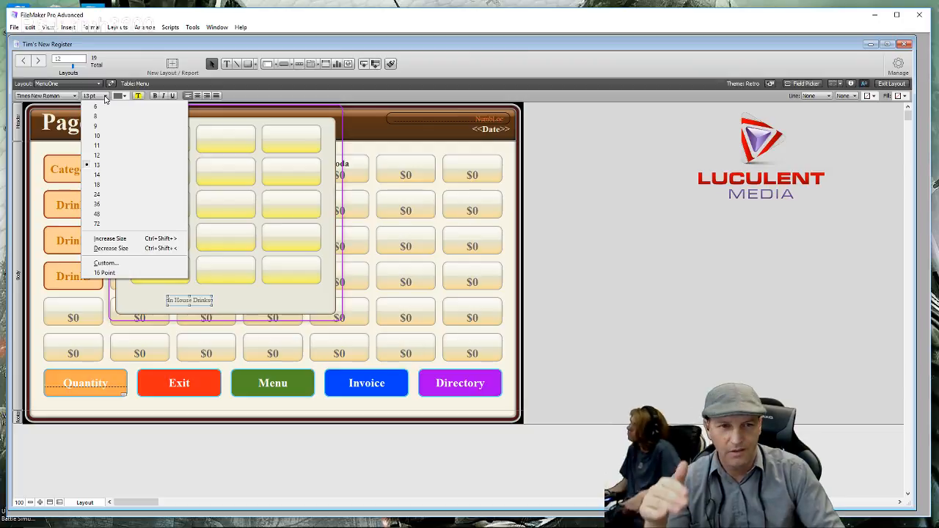
{"action": "left_click", "coordinate": [116, 194]}
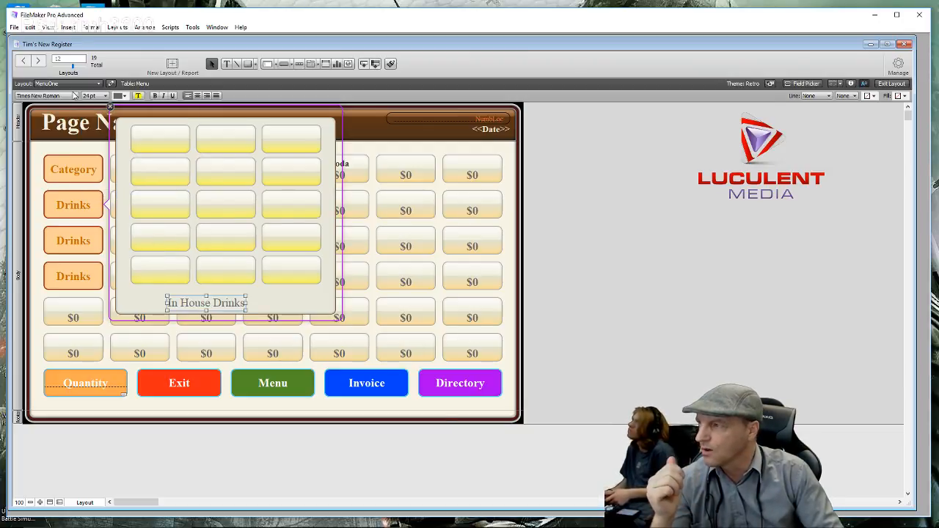
{"action": "left_click", "coordinate": [156, 96]}
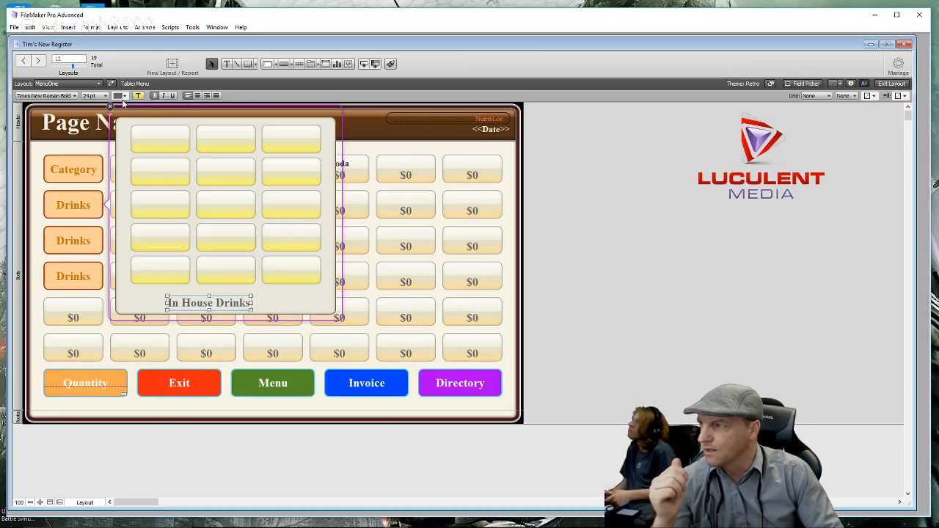
{"action": "left_click", "coordinate": [124, 96]}
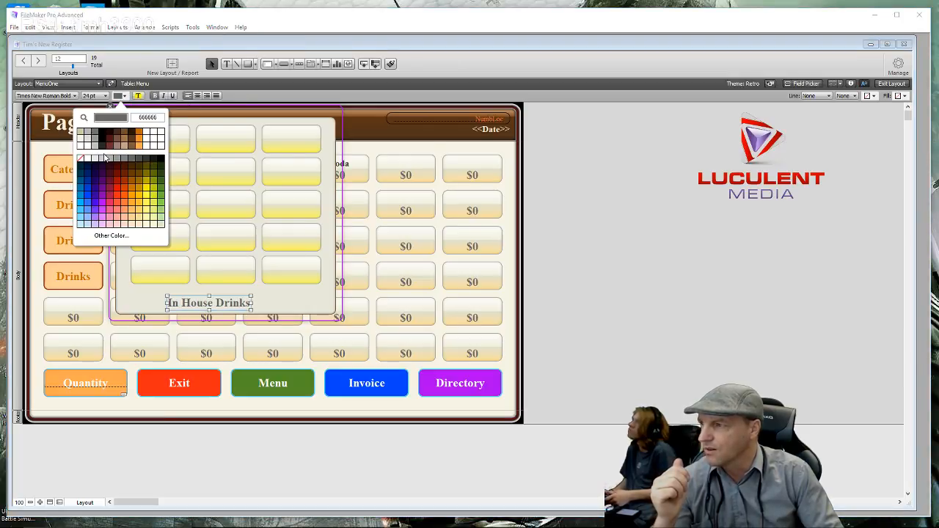
- Colour the 'In House Drinks' label pink and centre it beneath the popover buttons
{"action": "left_click", "coordinate": [110, 205]}
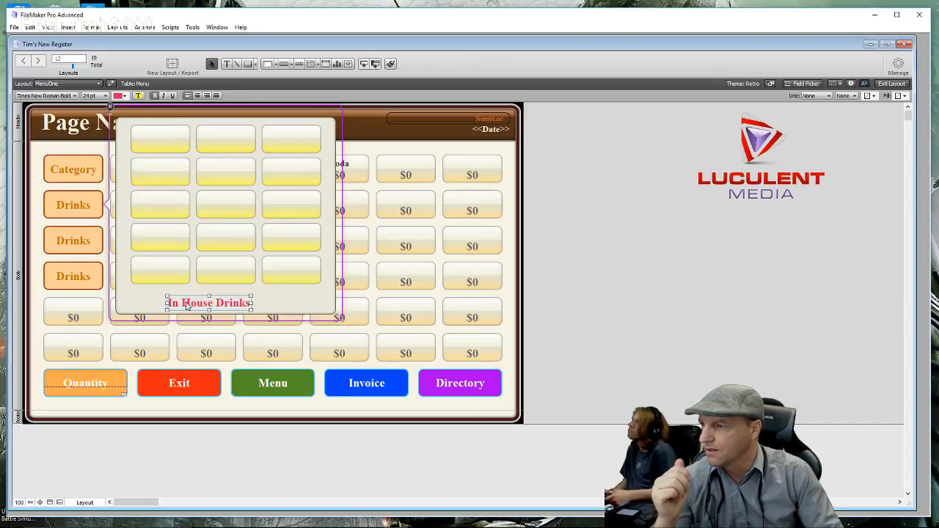
{"action": "left_click_drag", "start_coordinate": [207, 308], "coordinate": [224, 304]}
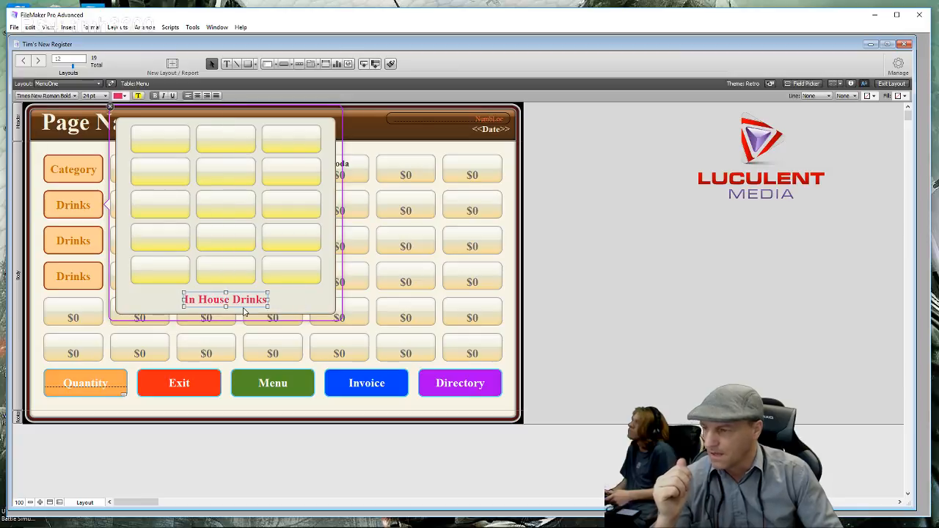
{"action": "key", "text": "Up"}
{"action": "key", "text": "Up"}
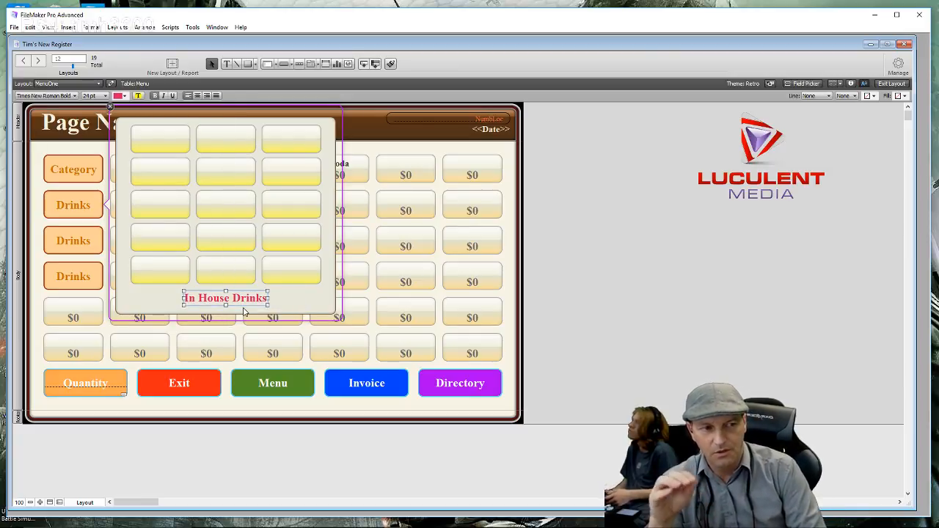
{"action": "key", "text": "Up"}
{"action": "key", "text": "Up"}
{"action": "key", "text": "Up"}
{"action": "key", "text": "Up"}
{"action": "key", "text": "Up"}
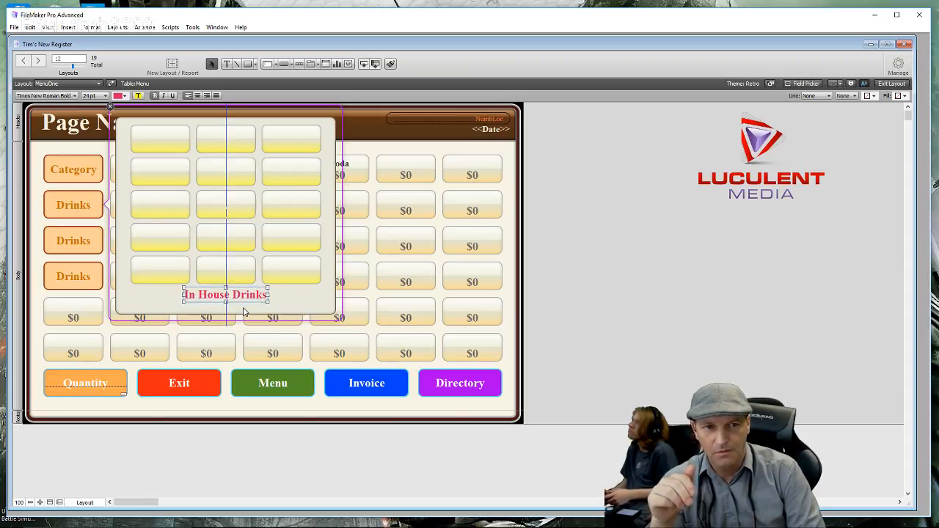
{"action": "key", "text": "Down"}
{"action": "key", "text": "Down"}
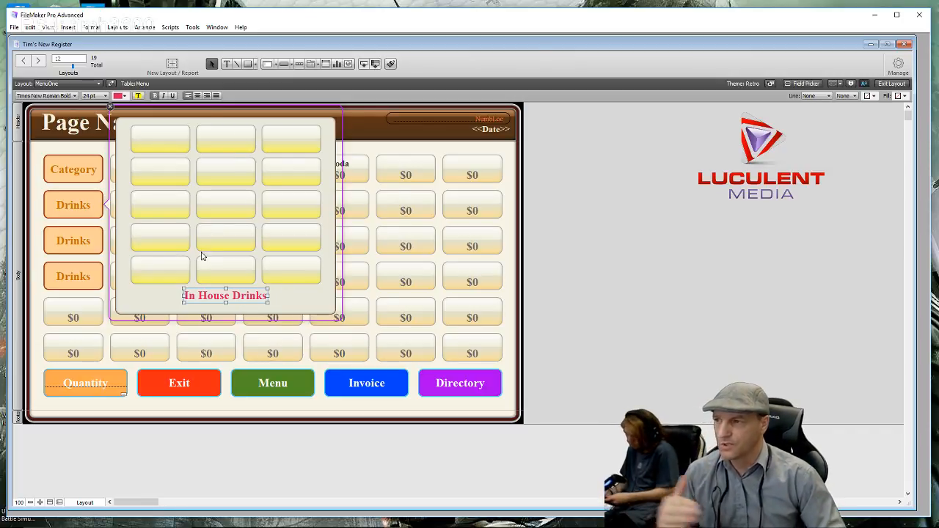
- Fine-tune the popover panel's height by a few pixels
{"action": "left_click", "coordinate": [320, 300]}
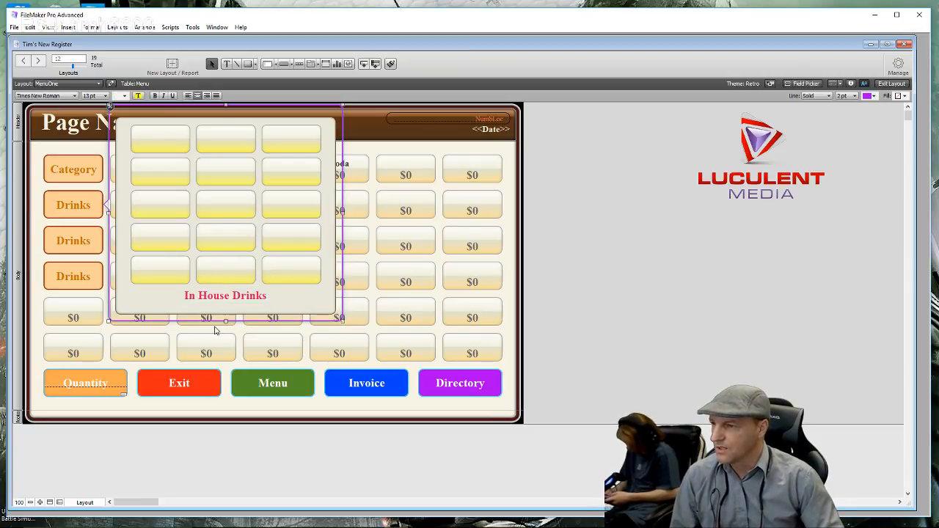
{"action": "left_click_drag", "start_coordinate": [226, 320], "coordinate": [226, 317]}
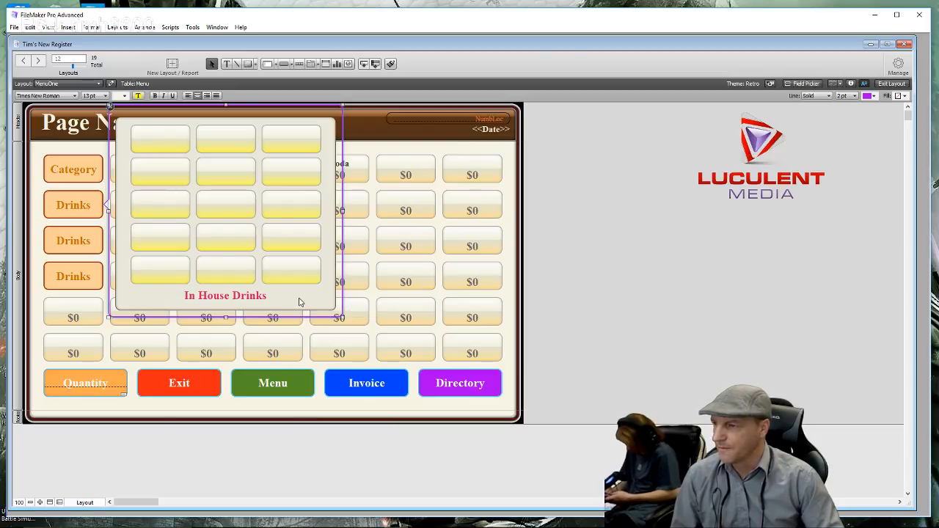
{"action": "left_click", "coordinate": [690, 294]}
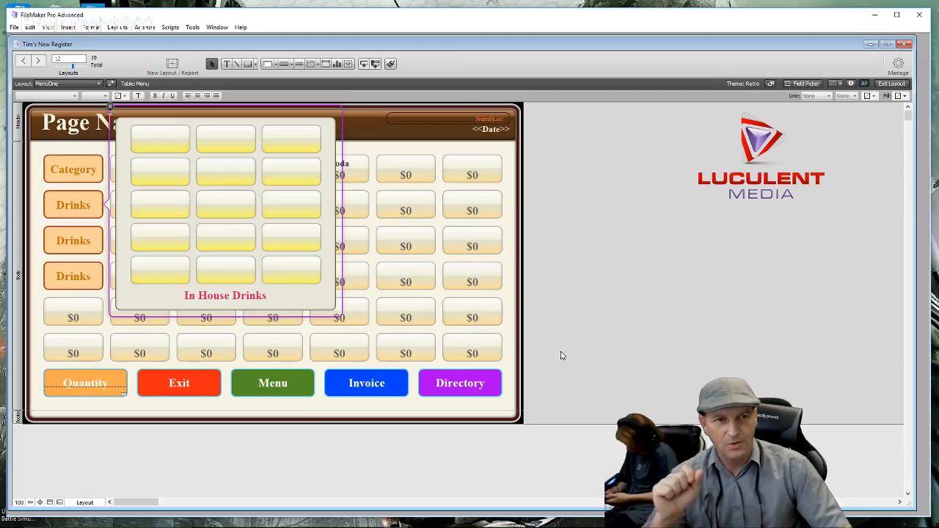
- Test the Drinks popover in Browse mode, close it, and return to Layout mode
{"action": "left_click", "coordinate": [892, 83]}
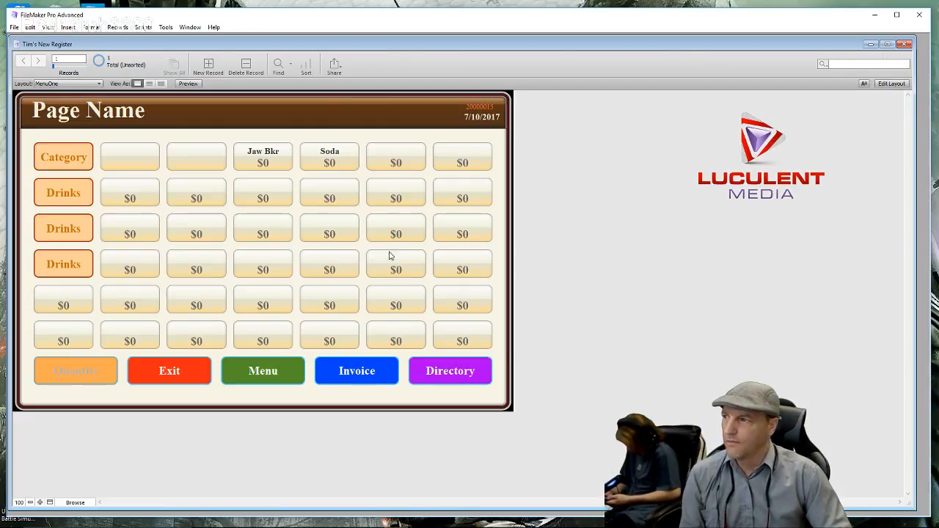
{"action": "left_click", "coordinate": [83, 193]}
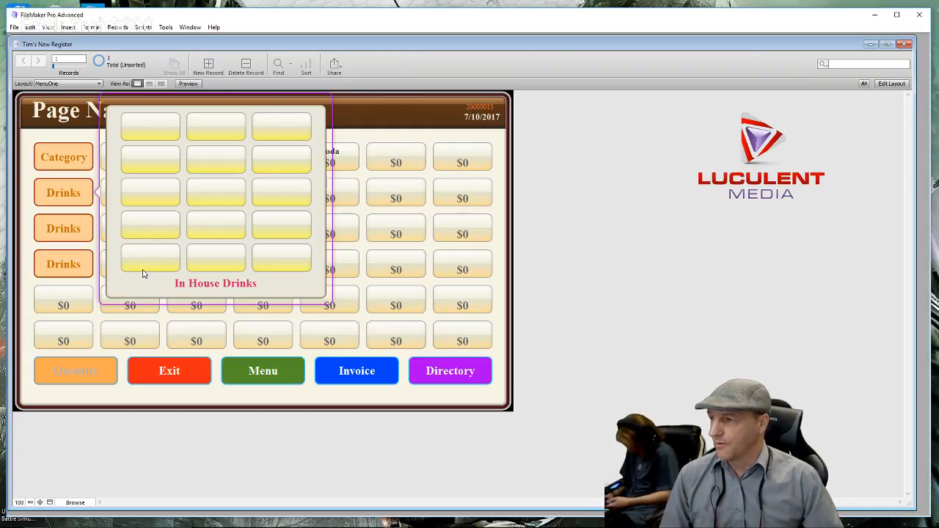
{"action": "left_click", "coordinate": [383, 116]}
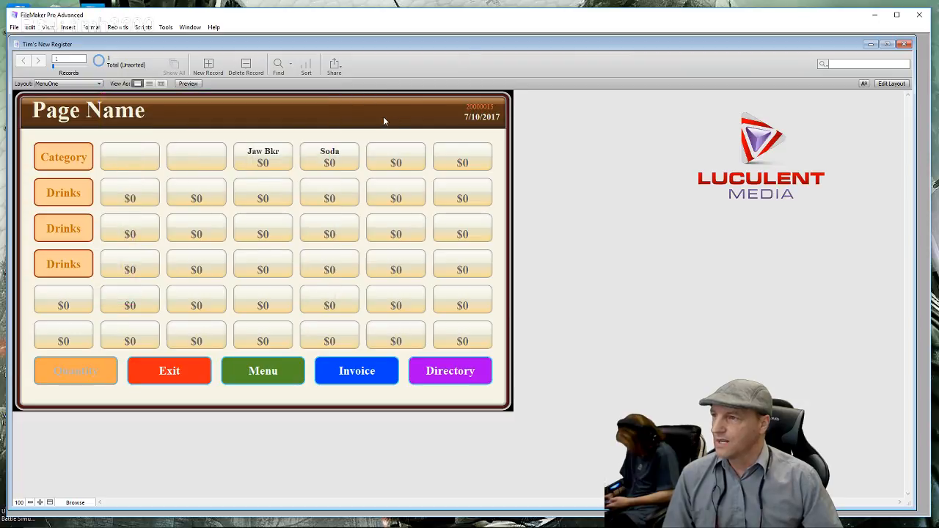
{"action": "left_click", "coordinate": [892, 83]}
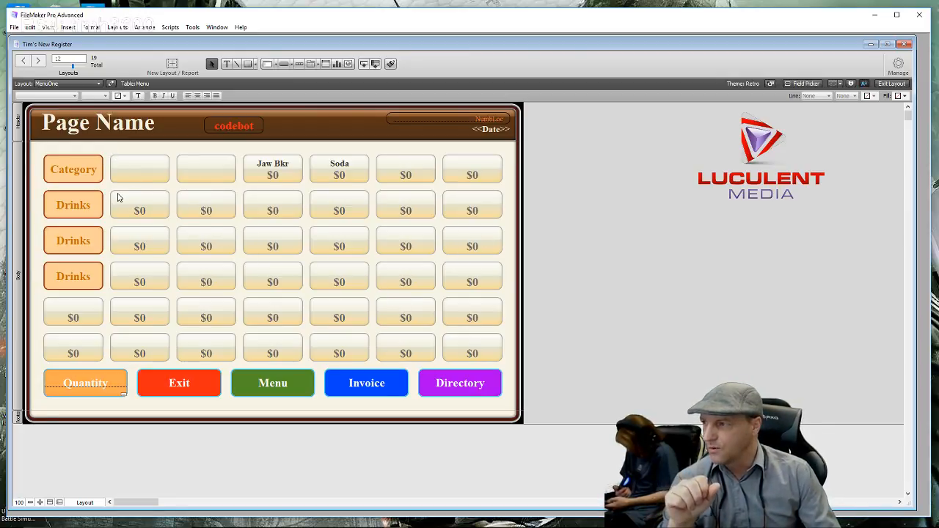
- Give the six $0 fields in the first Drinks row a gradient fill ending in pale pink
{"action": "left_click_drag", "start_coordinate": [107, 193], "coordinate": [509, 225]}
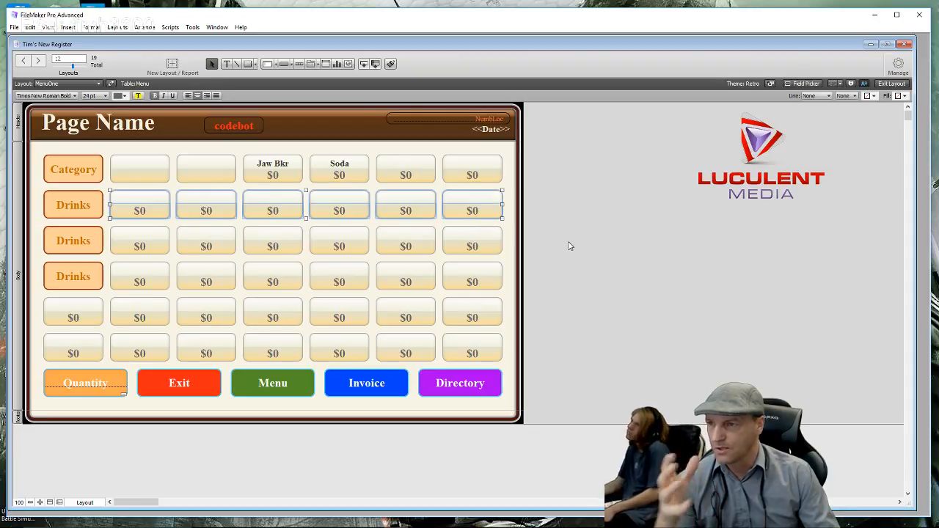
{"action": "left_click", "coordinate": [850, 83]}
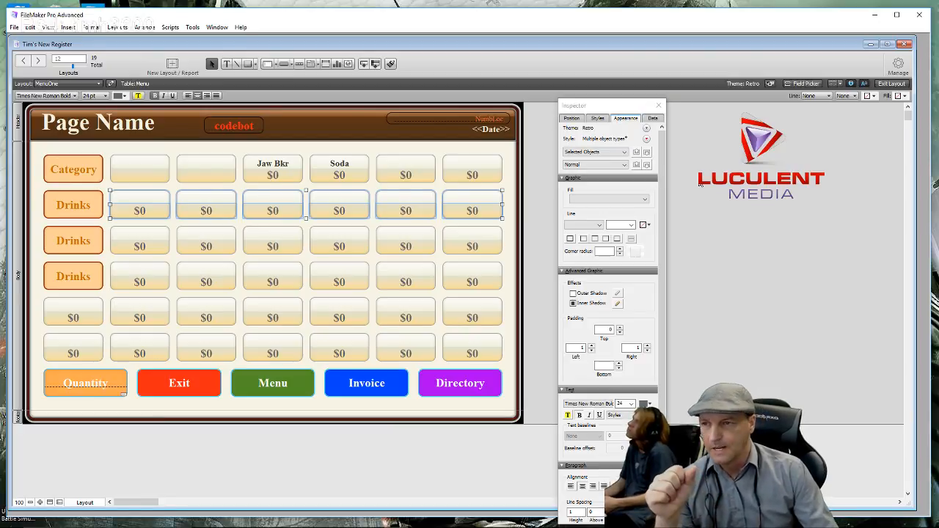
{"action": "left_click", "coordinate": [646, 200]}
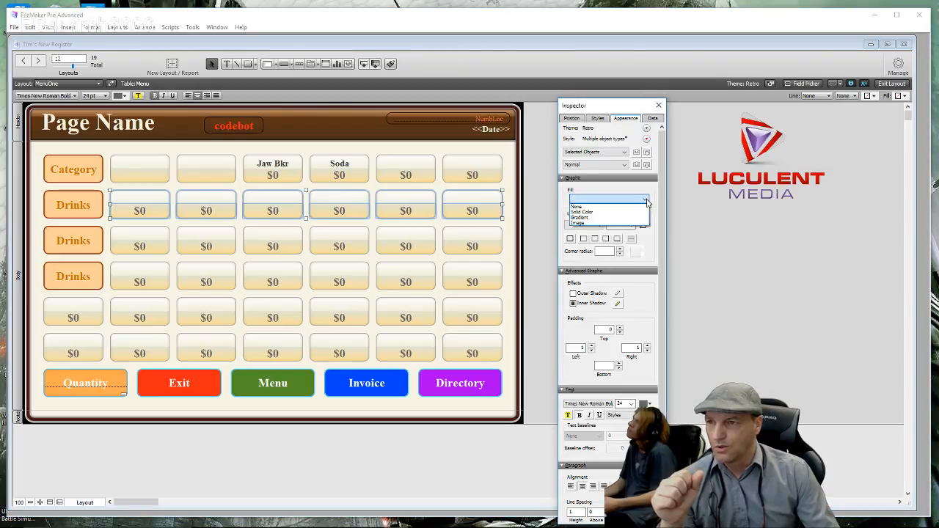
{"action": "left_click", "coordinate": [601, 217]}
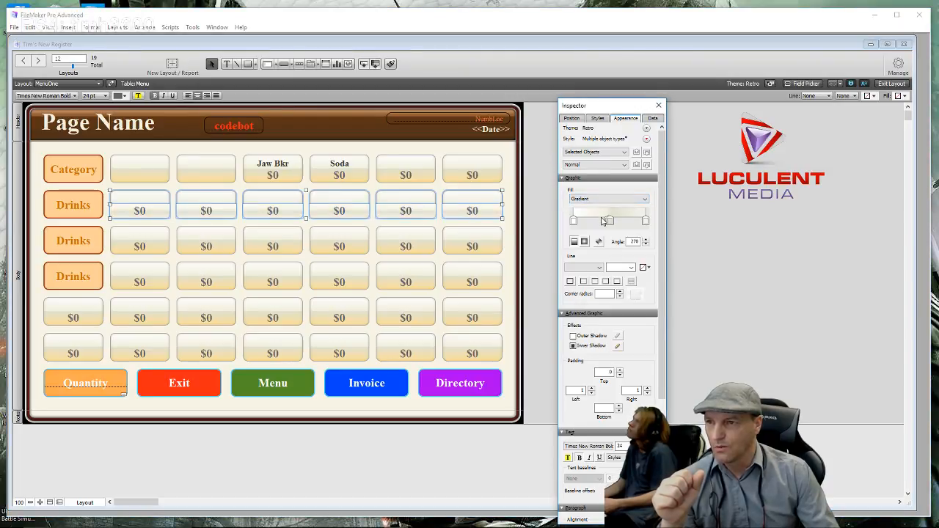
{"action": "left_click", "coordinate": [646, 221]}
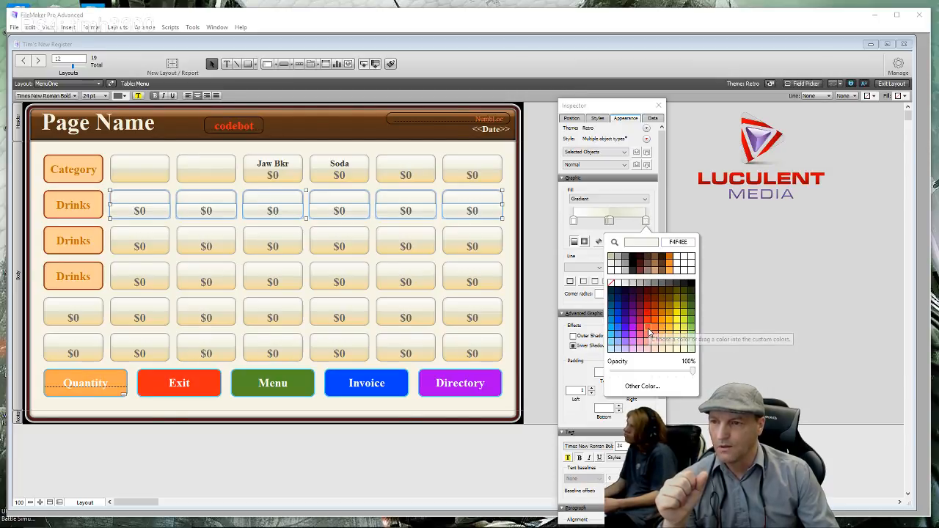
{"action": "left_click", "coordinate": [650, 335]}
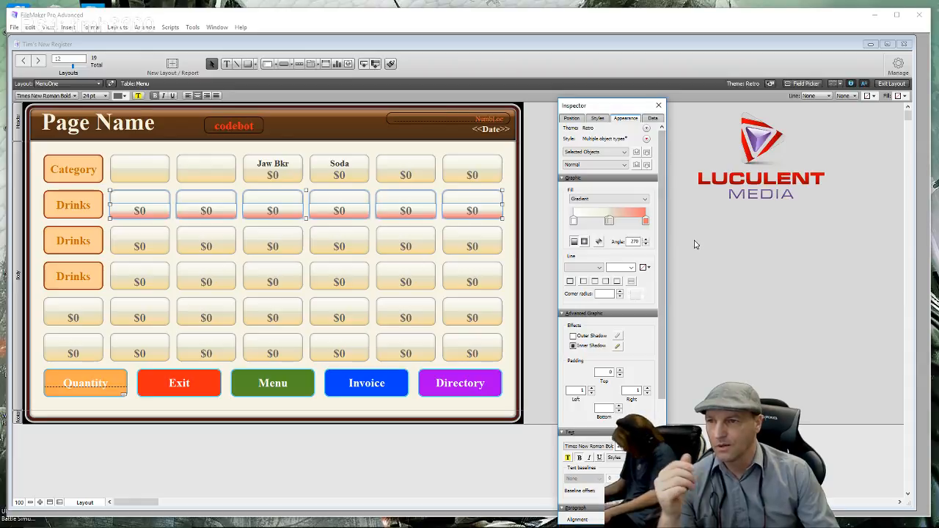
{"action": "left_click", "coordinate": [645, 221]}
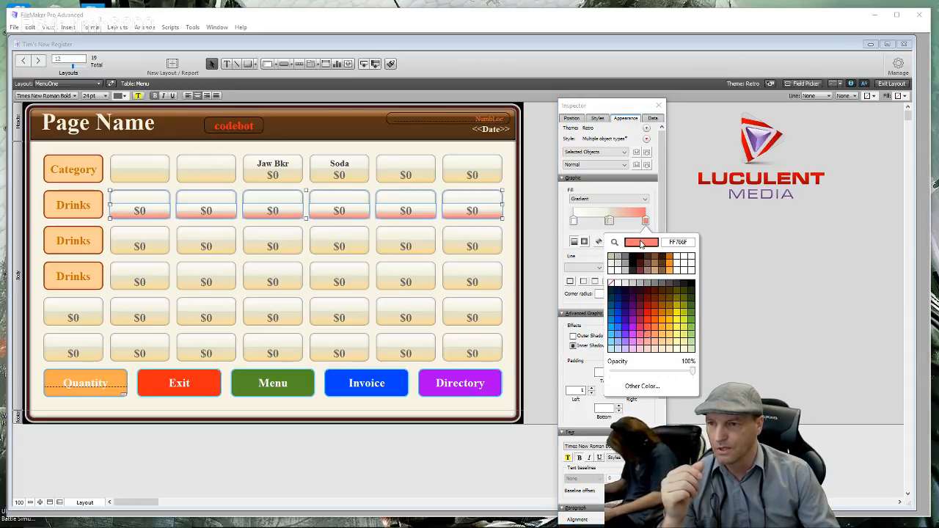
{"action": "left_click", "coordinate": [647, 346]}
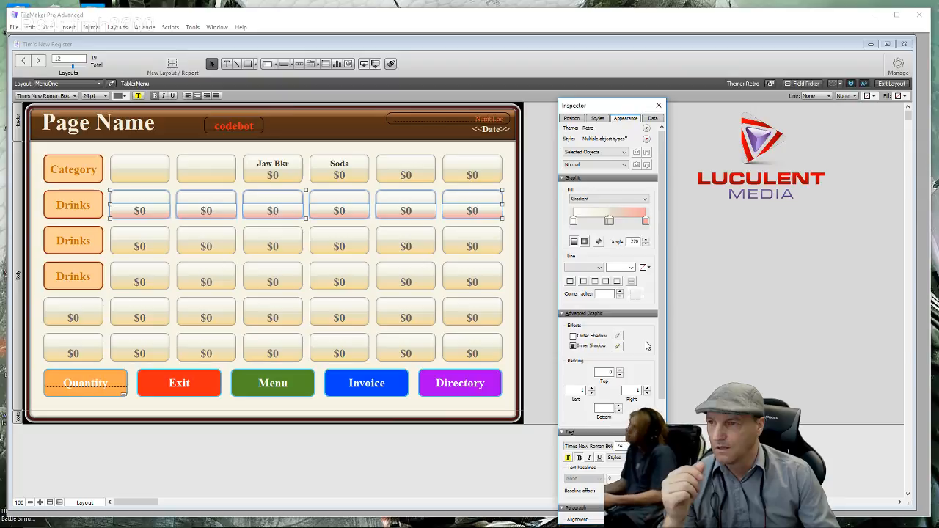
{"action": "left_click", "coordinate": [676, 228]}
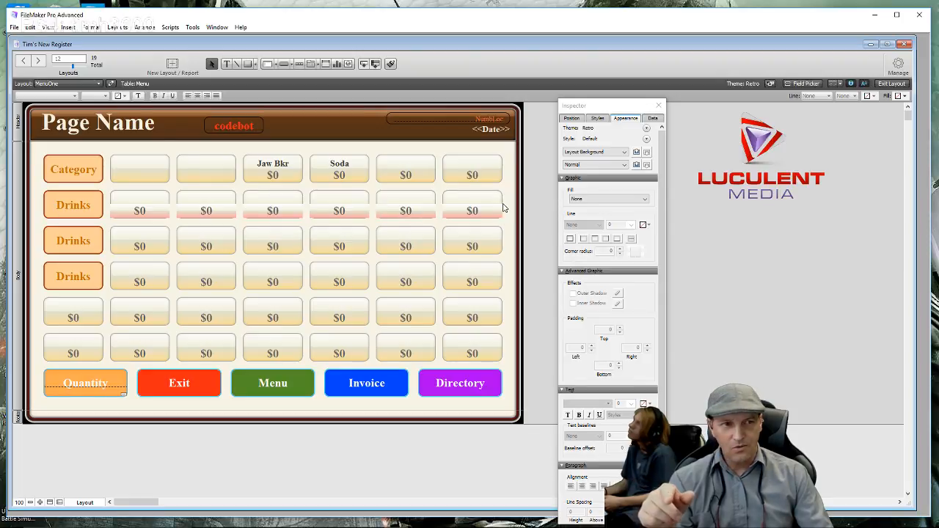
- Set Fill to None on the three rightmost $0 price labels in the first Drinks row
{"action": "left_click", "coordinate": [460, 215]}
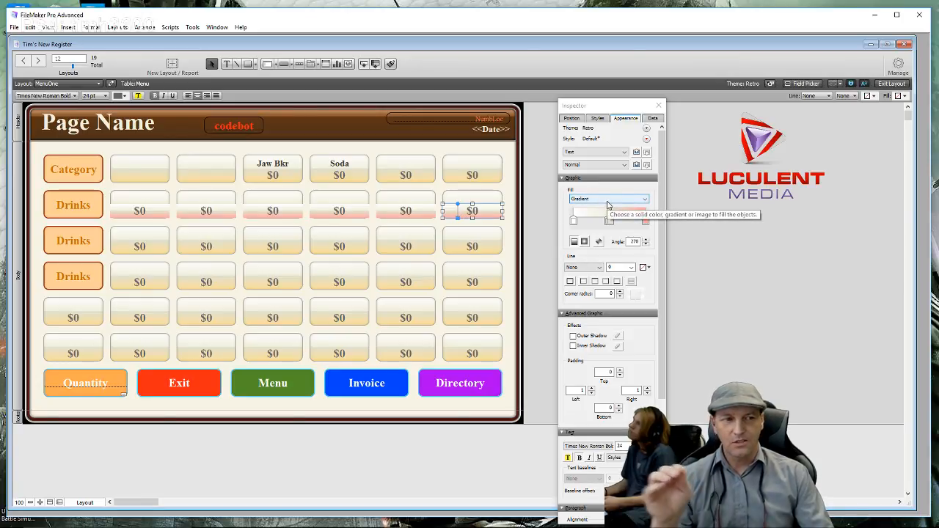
{"action": "left_click", "coordinate": [585, 213]}
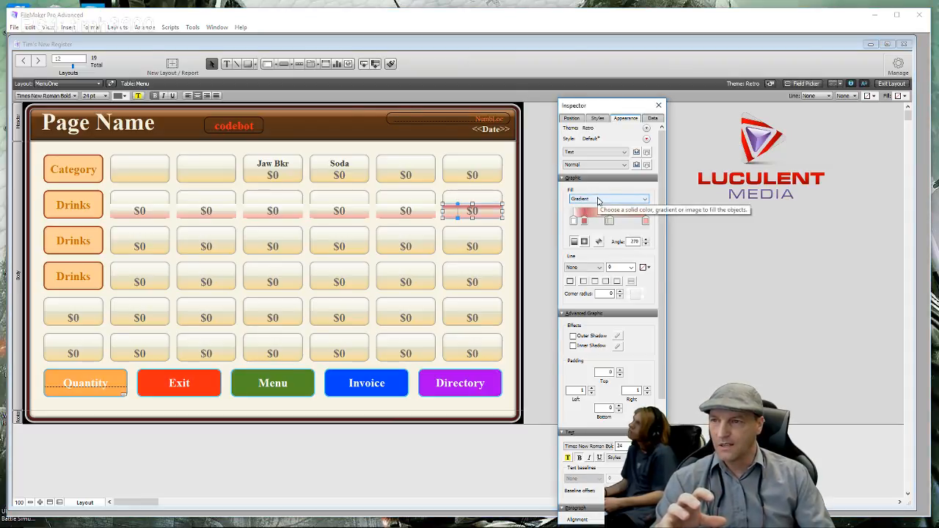
{"action": "left_click", "coordinate": [599, 200]}
{"action": "left_click", "coordinate": [595, 209]}
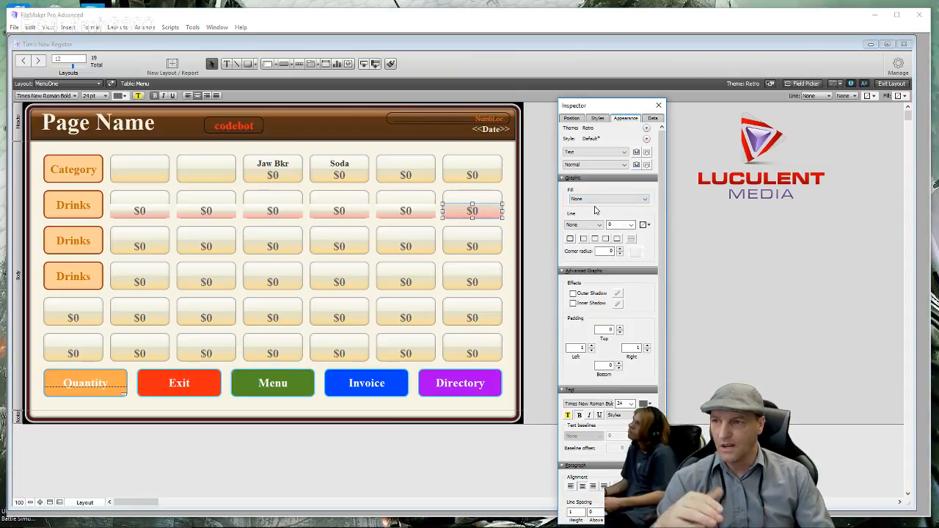
{"action": "left_click", "coordinate": [417, 212]}
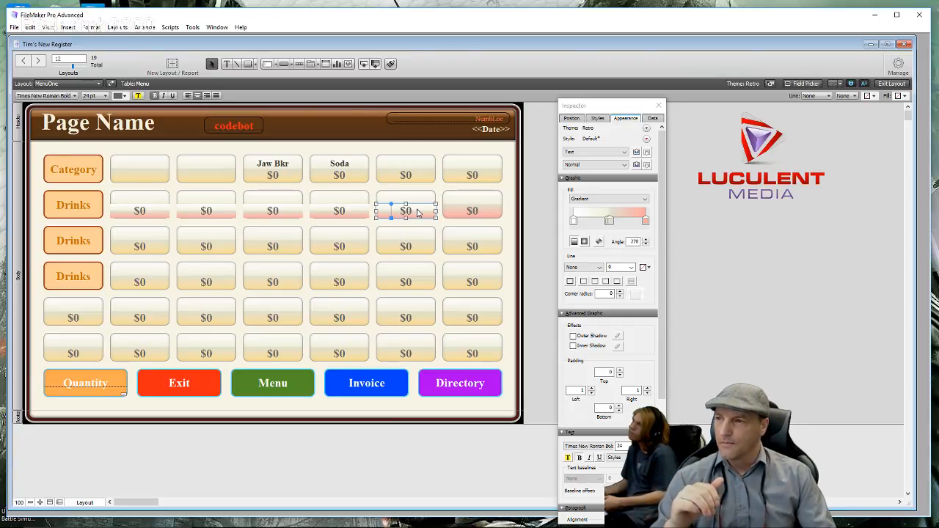
{"action": "right_click", "coordinate": [416, 212]}
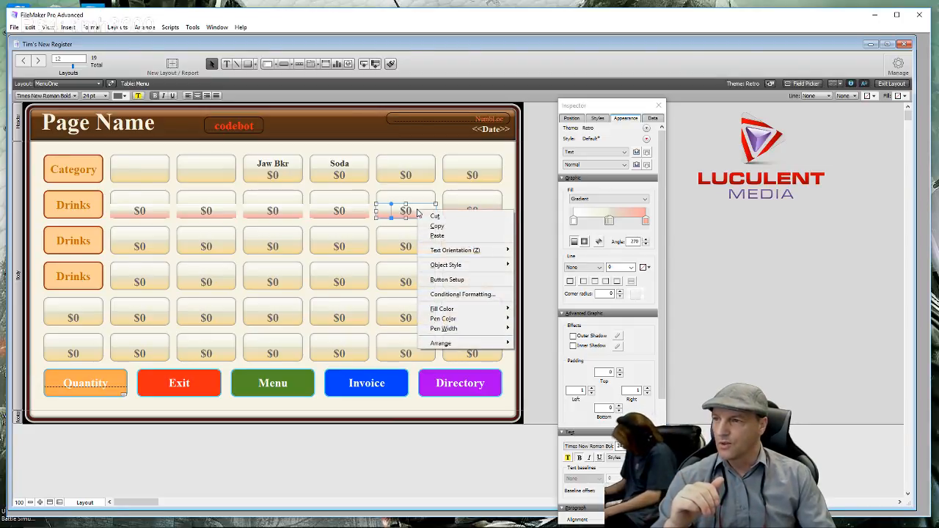
{"action": "left_click", "coordinate": [588, 199]}
{"action": "left_click", "coordinate": [586, 206]}
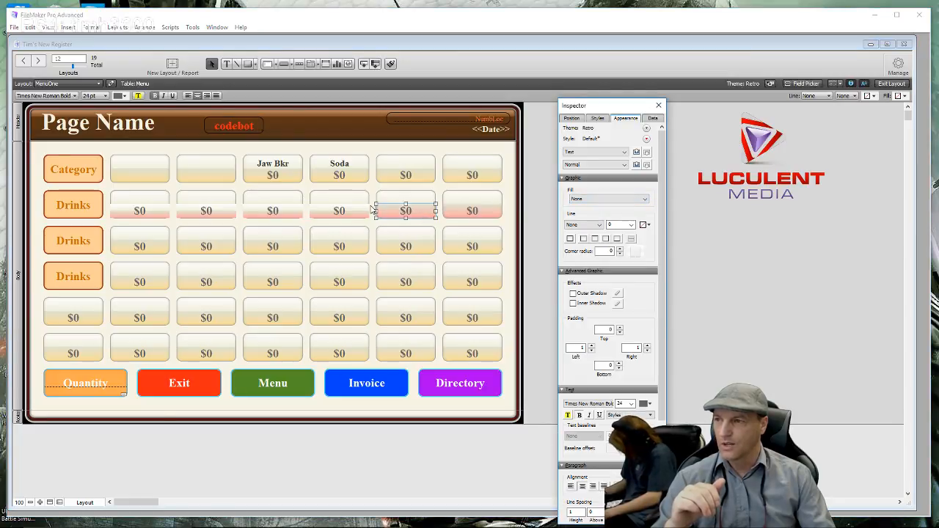
{"action": "left_click", "coordinate": [348, 214]}
{"action": "left_click", "coordinate": [600, 199]}
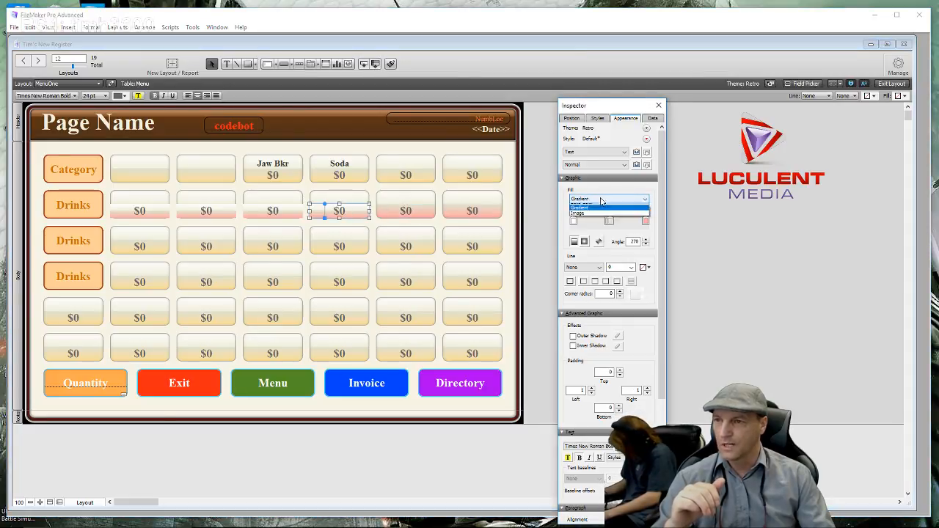
{"action": "left_click", "coordinate": [340, 210]}
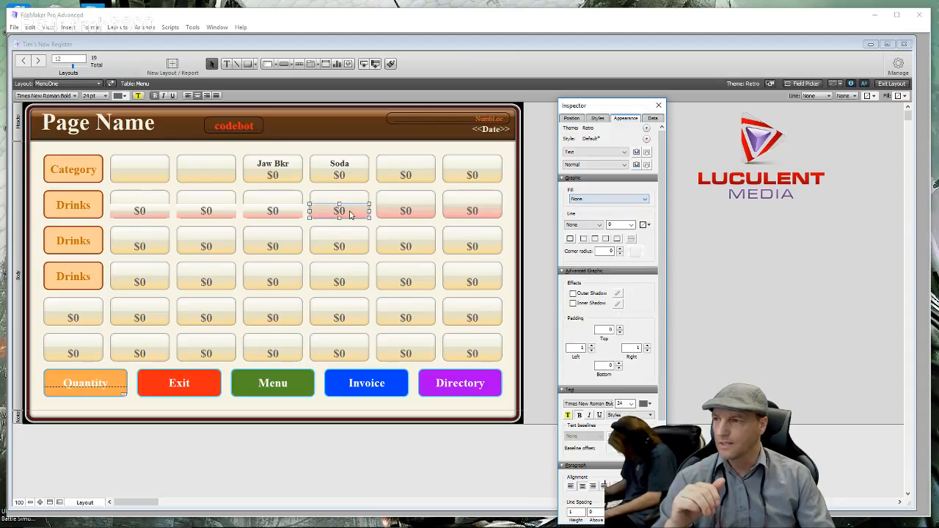
- Set Fill to None on the remaining three $0 labels, then deselect them
{"action": "left_click", "coordinate": [298, 211]}
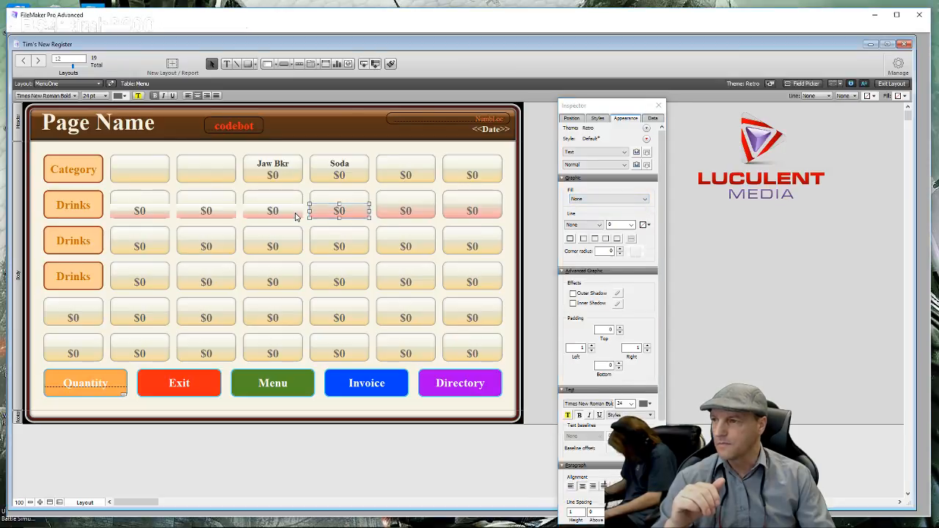
{"action": "left_click", "coordinate": [595, 202]}
{"action": "left_click", "coordinate": [591, 206]}
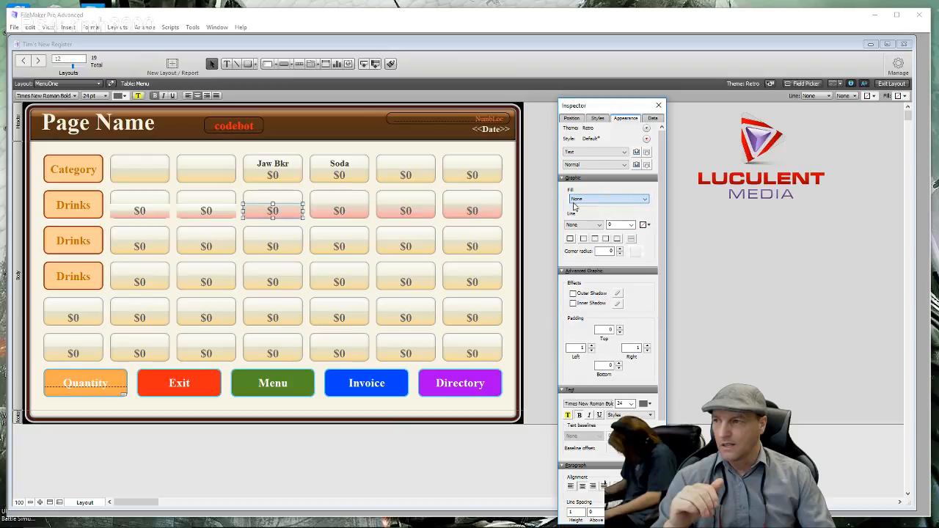
{"action": "left_click", "coordinate": [196, 211]}
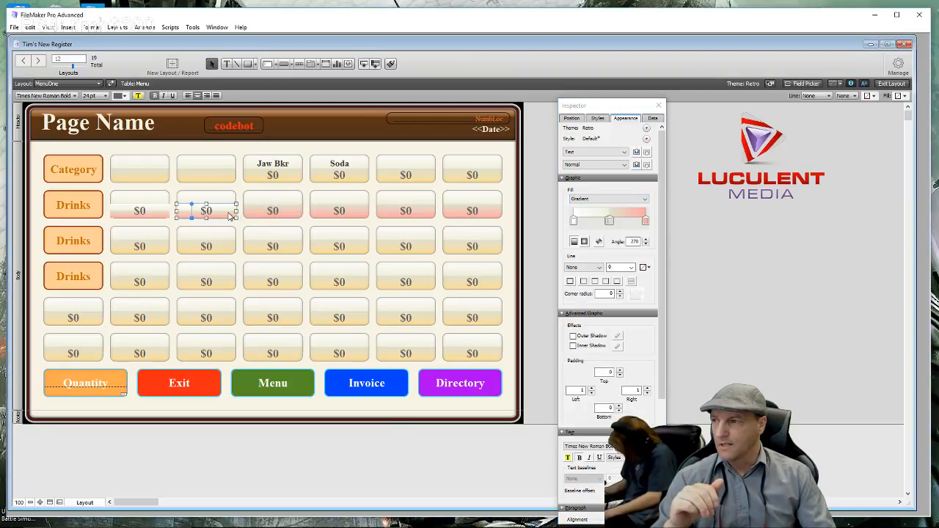
{"action": "left_click", "coordinate": [598, 201]}
{"action": "left_click", "coordinate": [595, 207]}
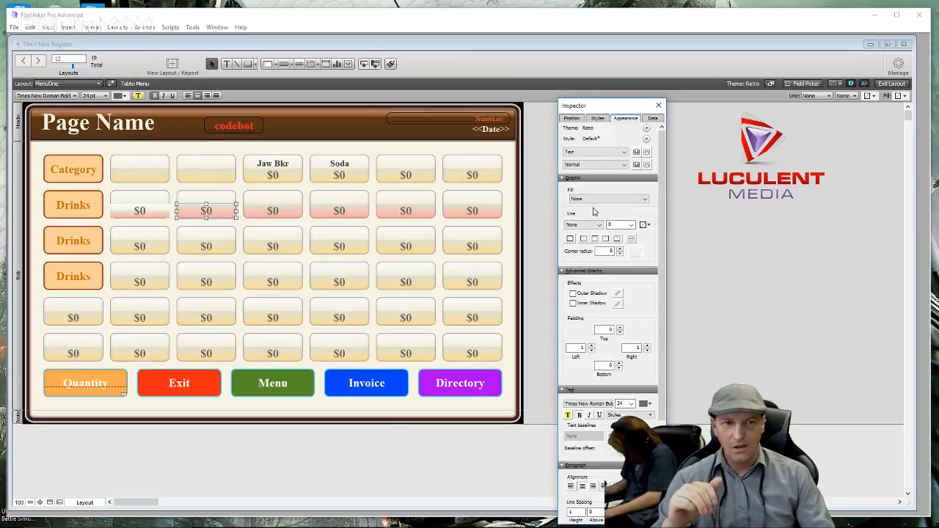
{"action": "left_click", "coordinate": [152, 218]}
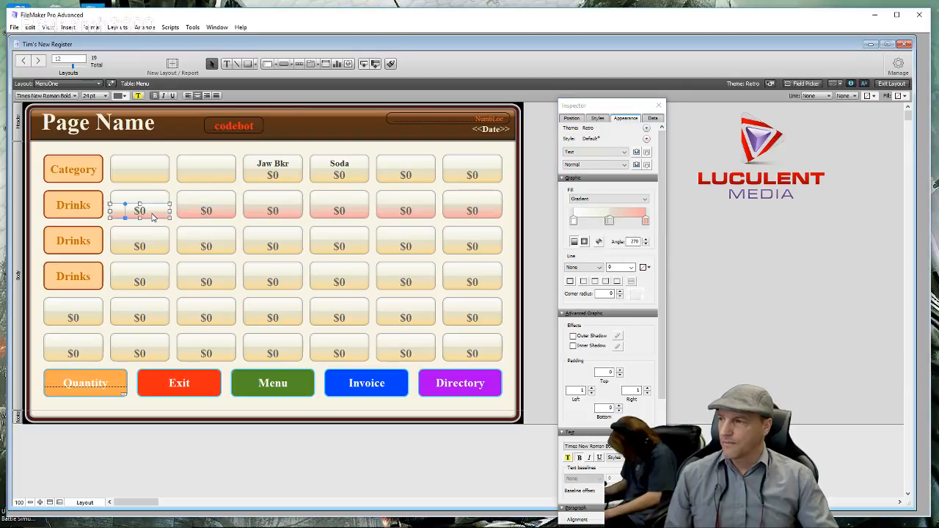
{"action": "left_click", "coordinate": [615, 200]}
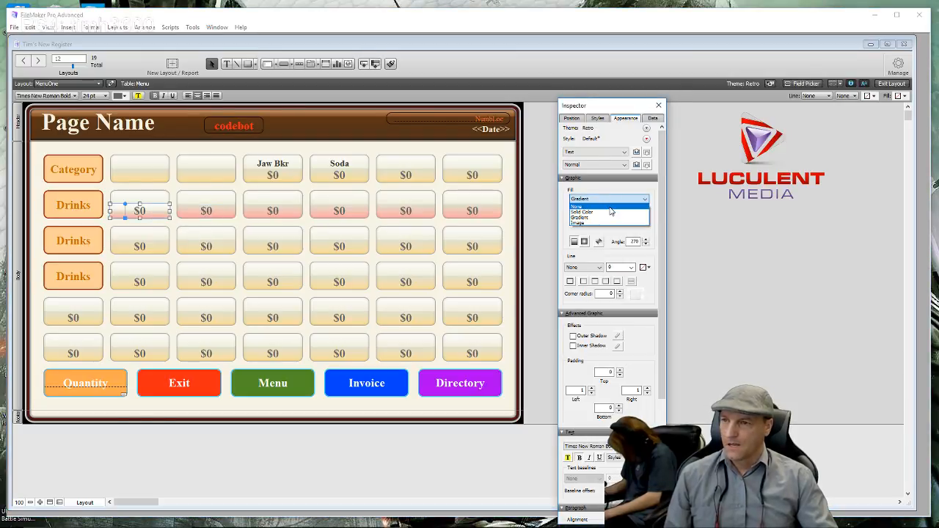
{"action": "left_click", "coordinate": [611, 206]}
{"action": "left_click", "coordinate": [214, 151]}
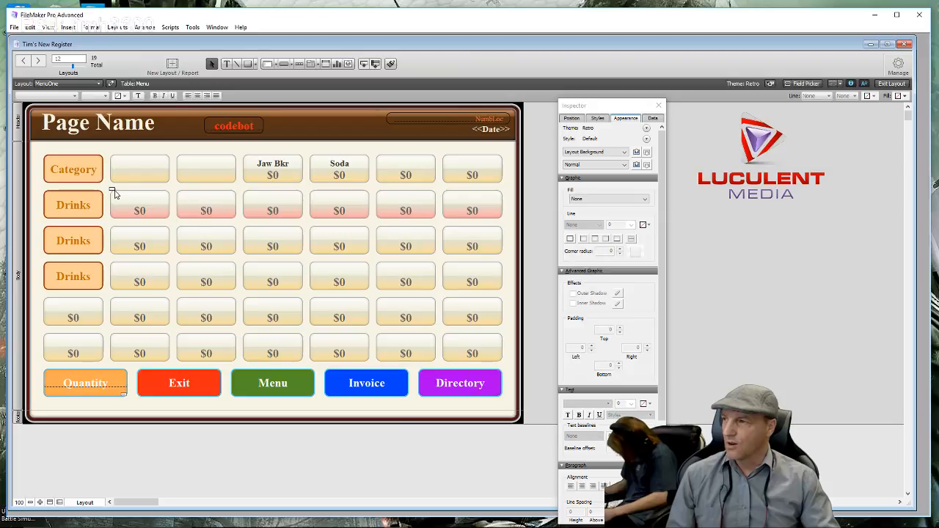
- Change the gradient end colour of the six first-row Drinks buttons to light orange
{"action": "left_click_drag", "start_coordinate": [110, 190], "coordinate": [505, 197]}
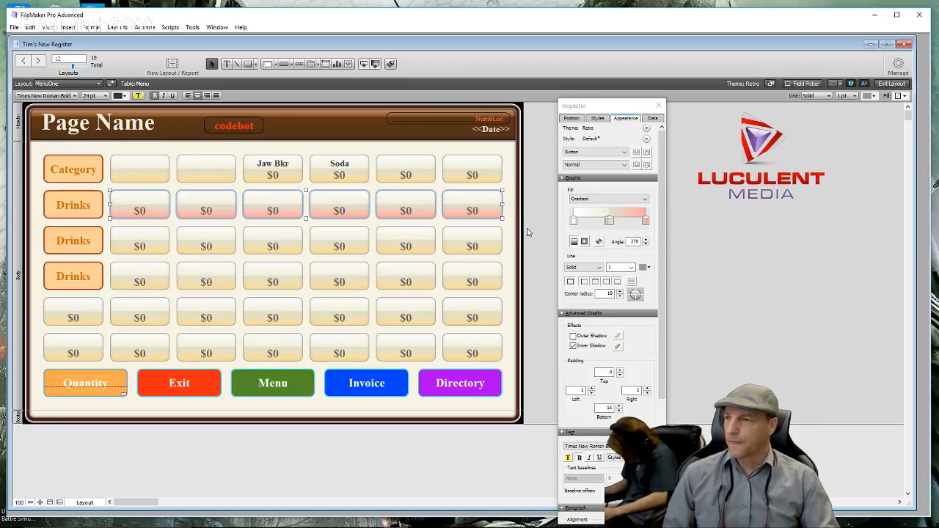
{"action": "left_click", "coordinate": [645, 221]}
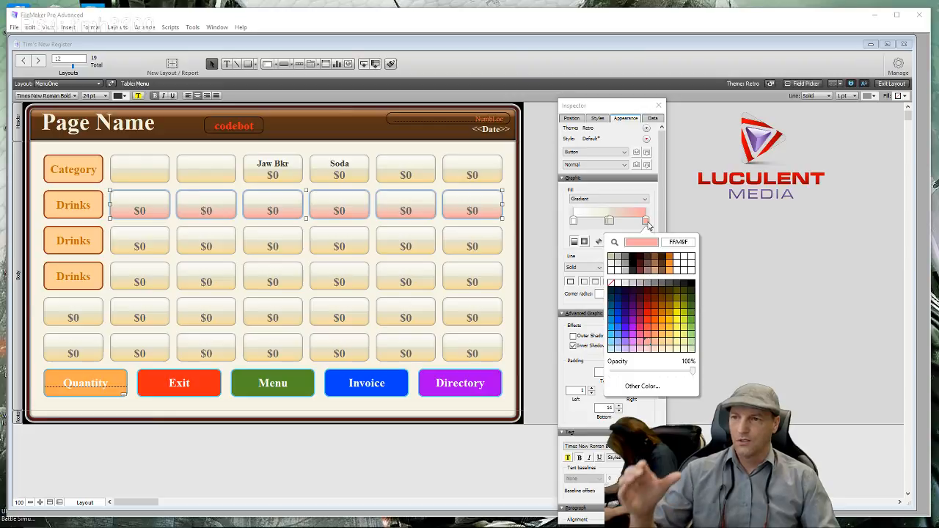
{"action": "left_click", "coordinate": [671, 339]}
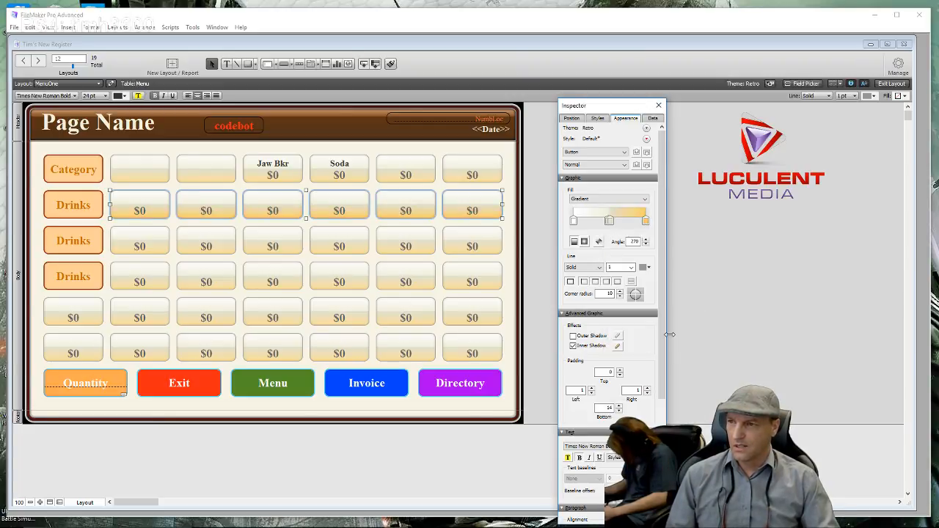
{"action": "left_click", "coordinate": [645, 221]}
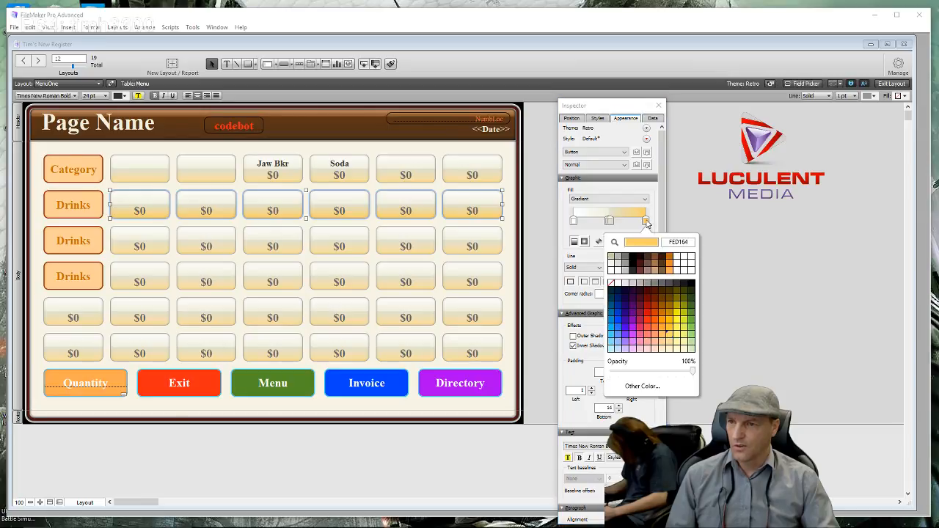
{"action": "left_click", "coordinate": [670, 339]}
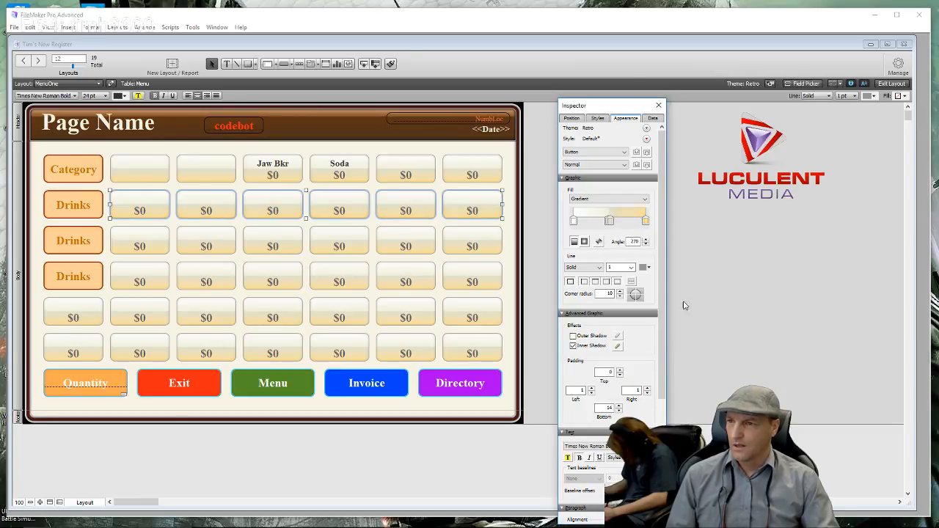
{"action": "left_click", "coordinate": [697, 262]}
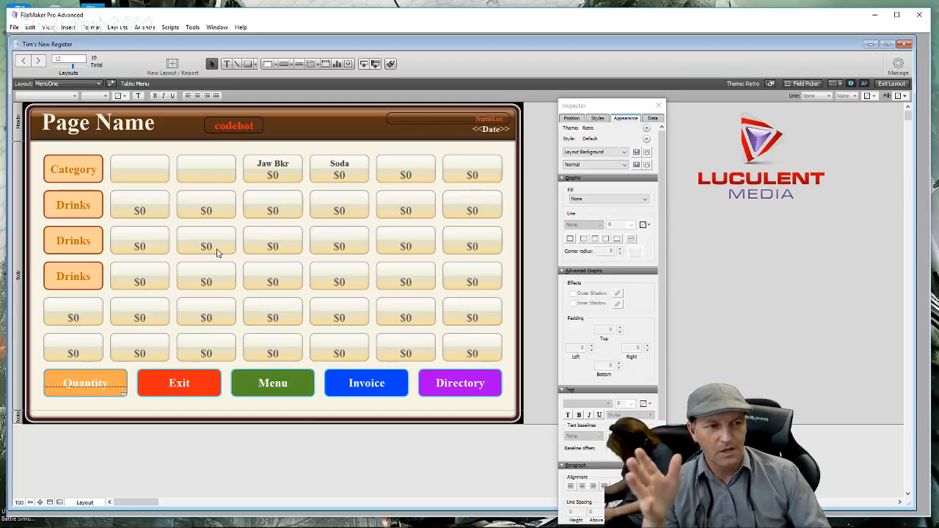
{"action": "left_click", "coordinate": [164, 173]}
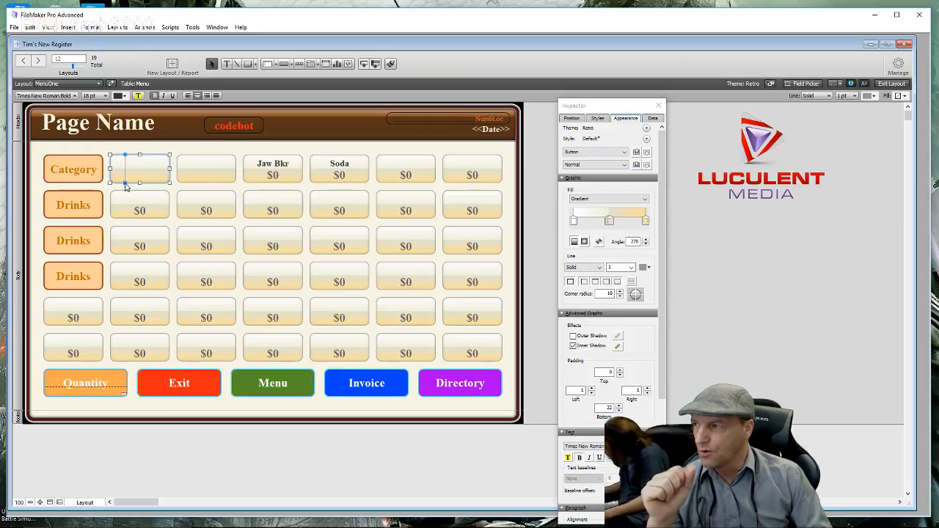
{"action": "mouse_move", "coordinate": [125, 184]}
{"action": "left_mouse_down"}
{"action": "mouse_move", "coordinate": [147, 179]}
{"action": "mouse_move", "coordinate": [107, 185]}
{"action": "left_mouse_up"}
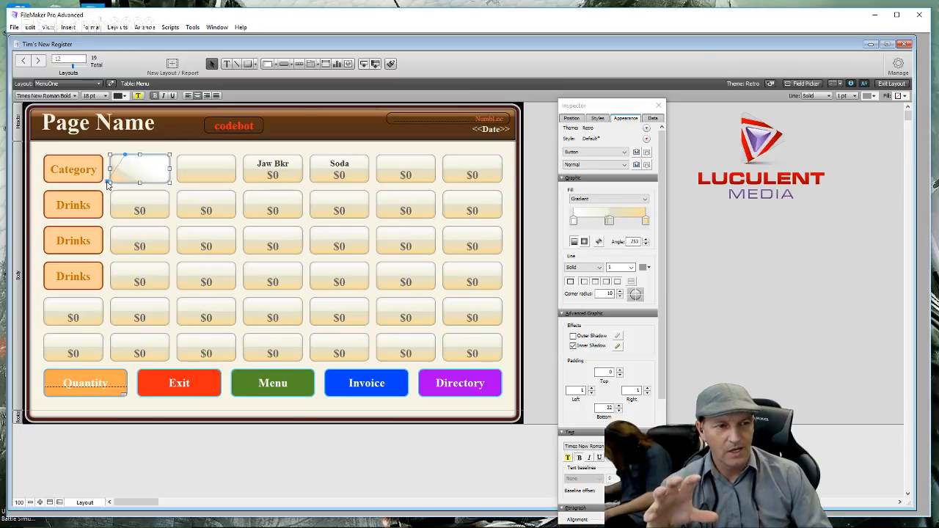
{"action": "left_click_drag", "start_coordinate": [108, 185], "coordinate": [112, 186]}
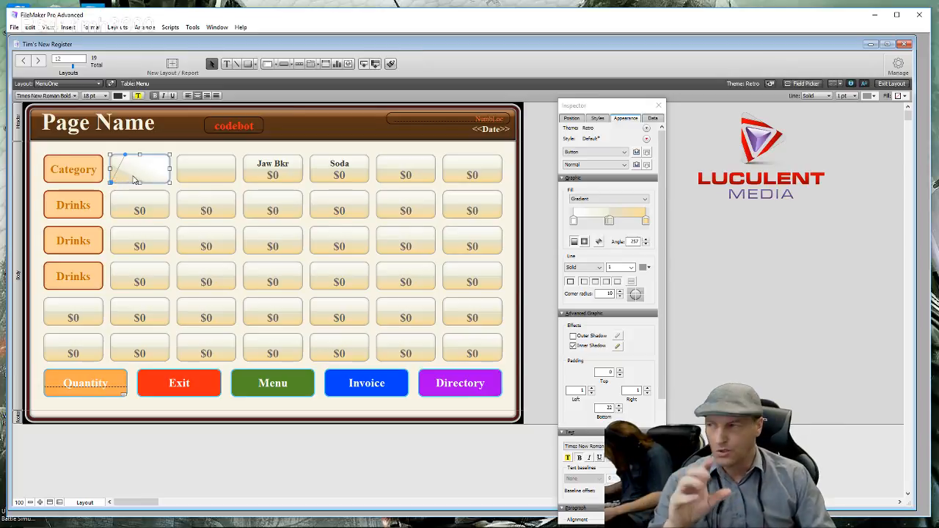
{"action": "left_click_drag", "start_coordinate": [111, 184], "coordinate": [123, 183]}
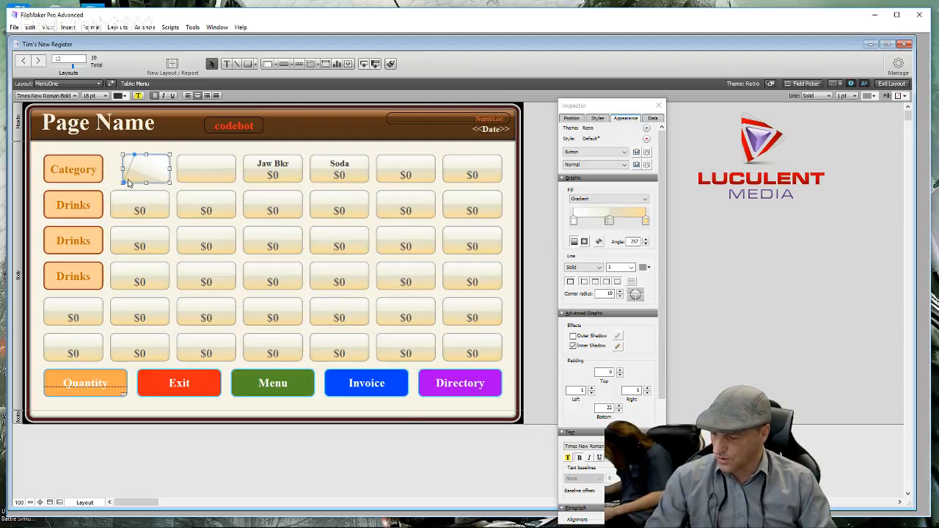
{"action": "key", "text": "ctrl+z"}
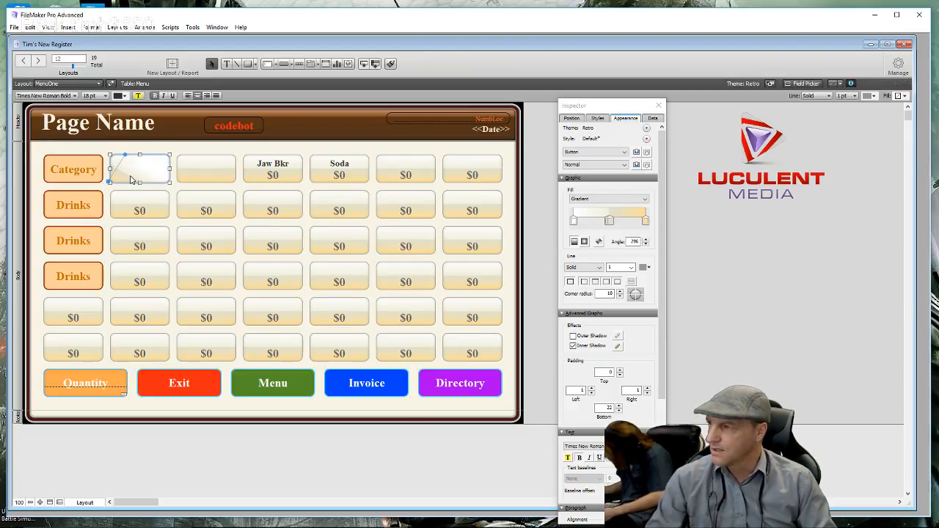
{"action": "key", "text": "ctrl+z"}
{"action": "key", "text": "ctrl+z"}
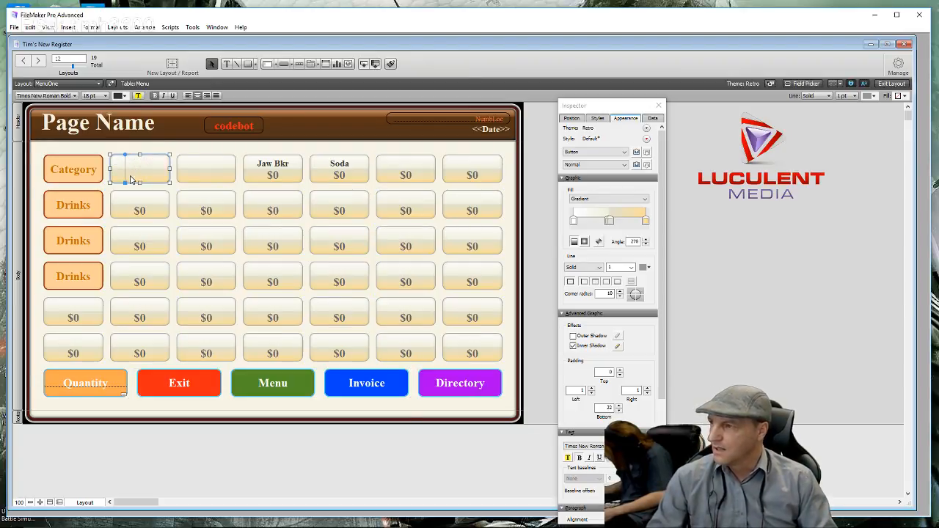
{"action": "left_click", "coordinate": [175, 193]}
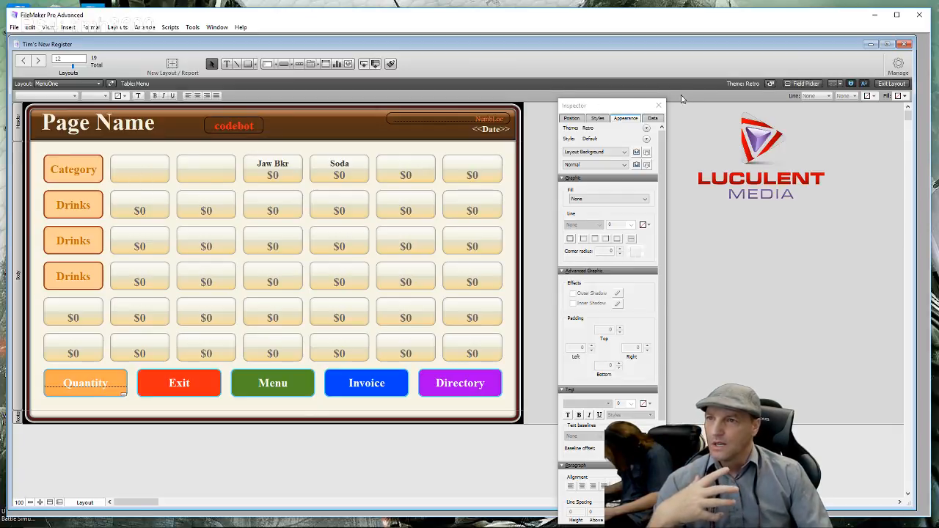
- Close the Inspector, enter Browse mode and open the CATEGORY ITEMS and In House Drinks popovers
{"action": "left_click", "coordinate": [660, 107]}
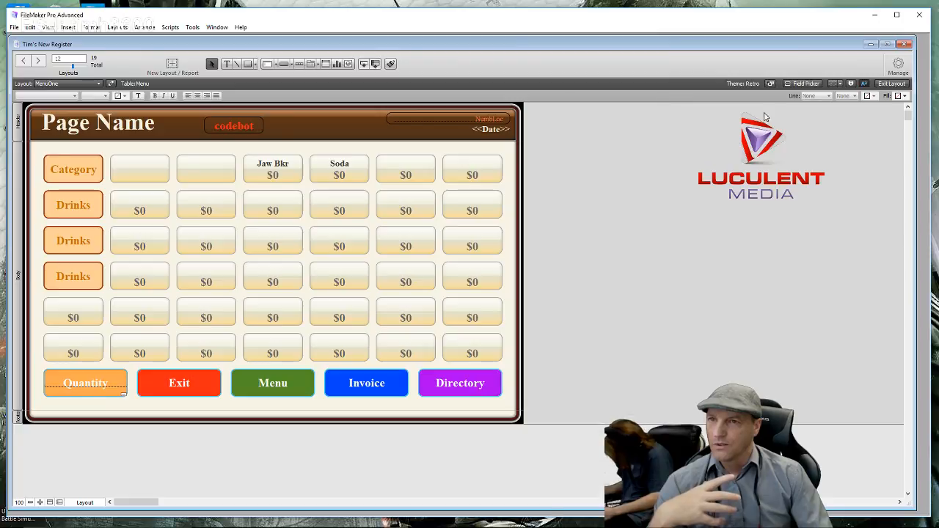
{"action": "left_click", "coordinate": [889, 84]}
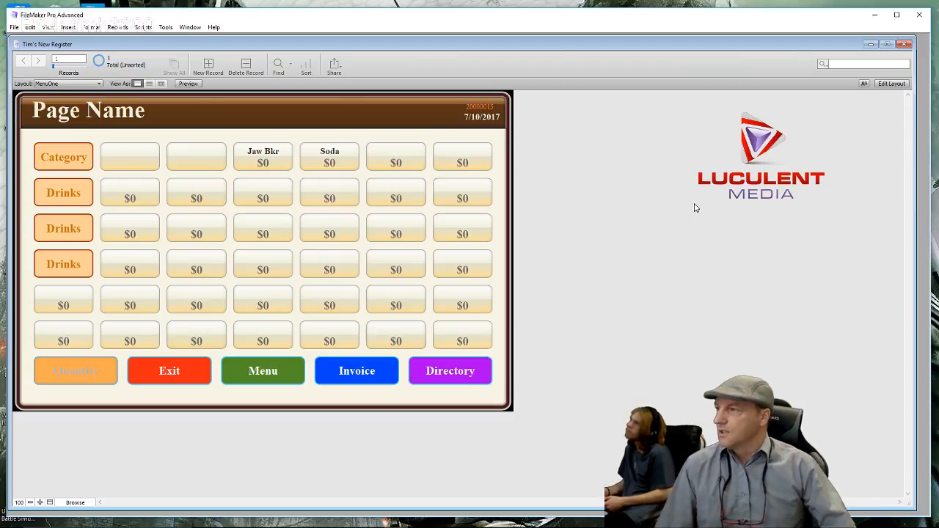
{"action": "left_click", "coordinate": [70, 162]}
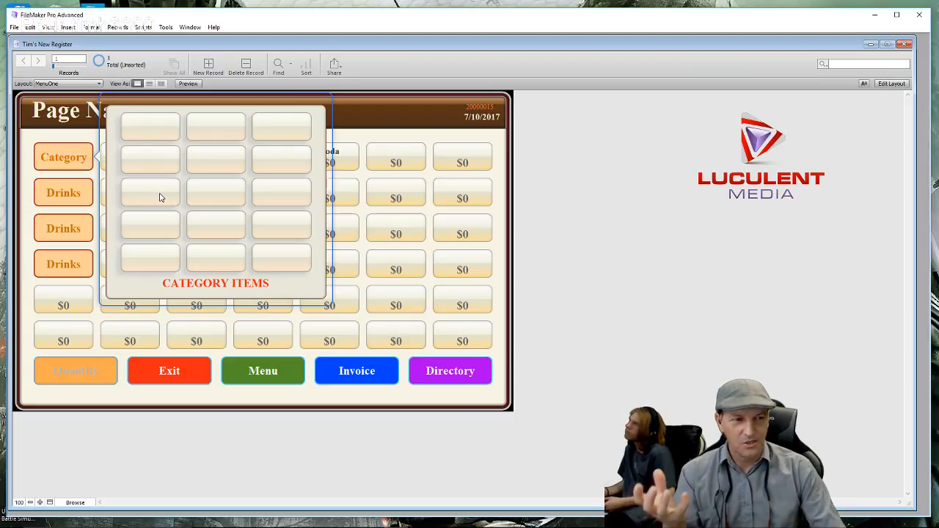
{"action": "left_click", "coordinate": [56, 193]}
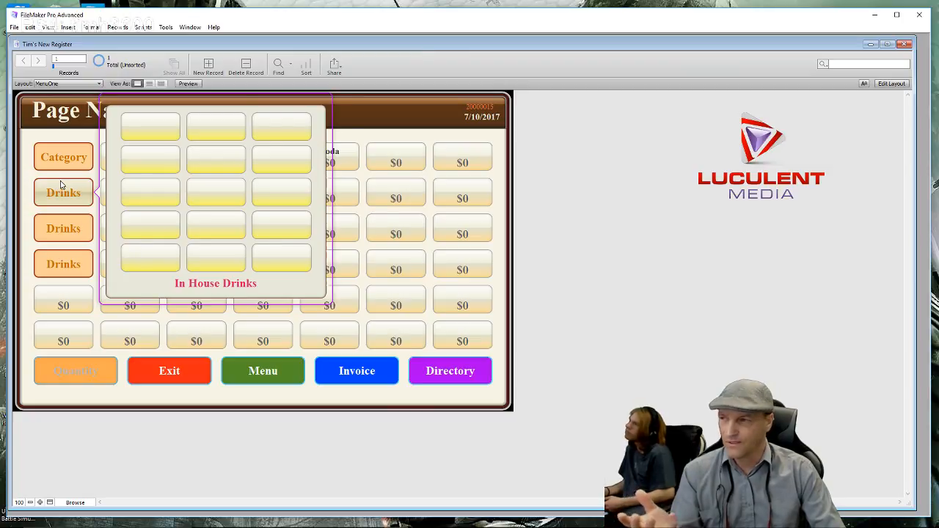
- Switch between the Category and Drinks popovers again, dismiss them and return to Layout mode
{"action": "left_click", "coordinate": [64, 163]}
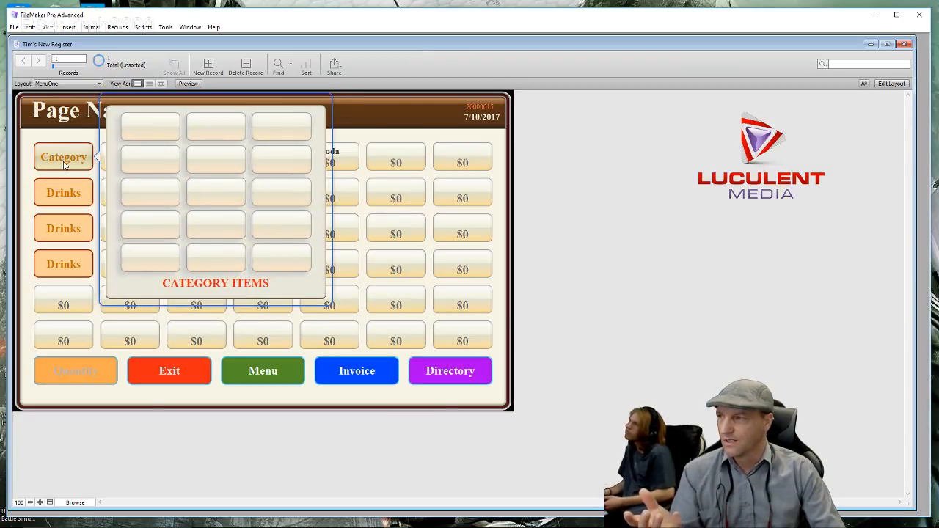
{"action": "left_click", "coordinate": [78, 193]}
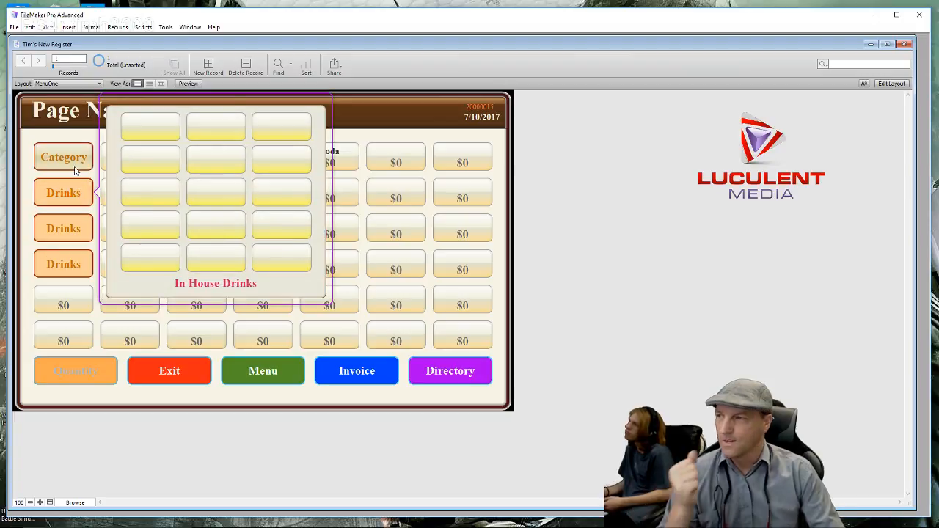
{"action": "left_click", "coordinate": [76, 168]}
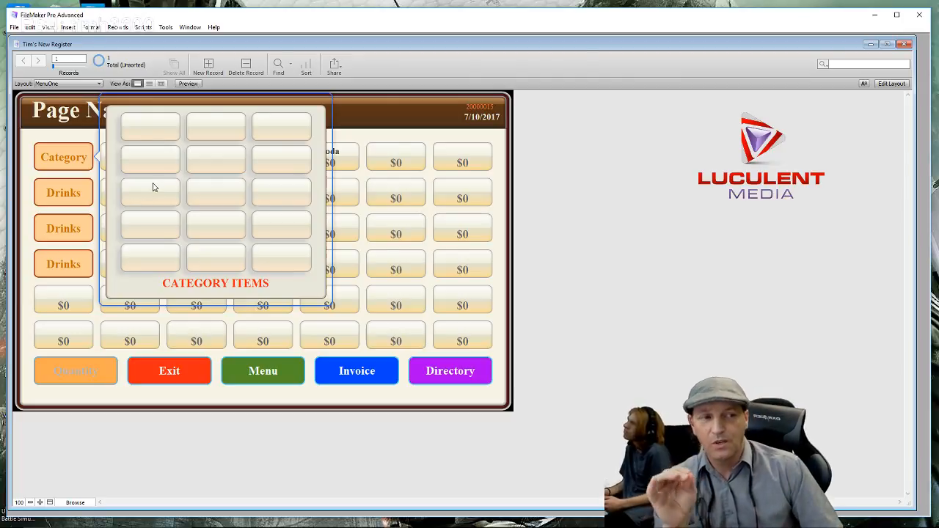
{"action": "left_click", "coordinate": [72, 194]}
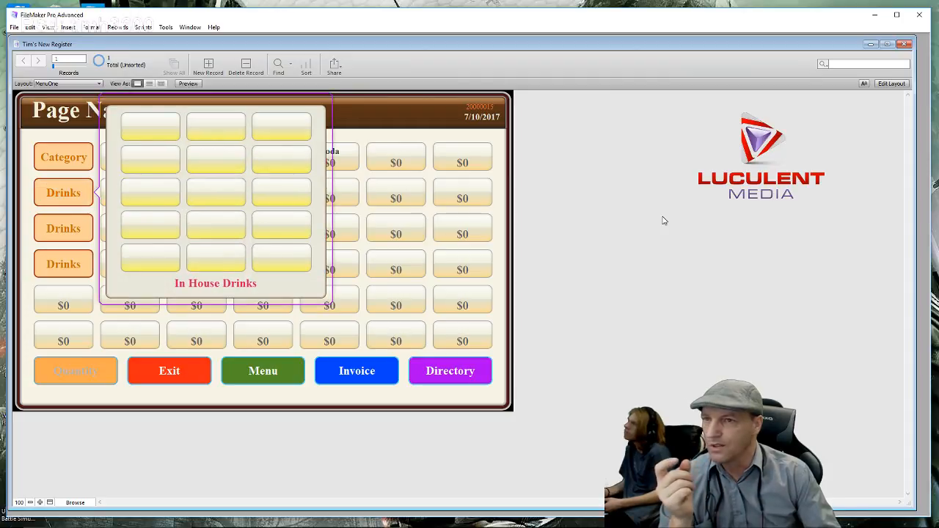
{"action": "left_click", "coordinate": [664, 220]}
{"action": "left_click", "coordinate": [901, 86]}
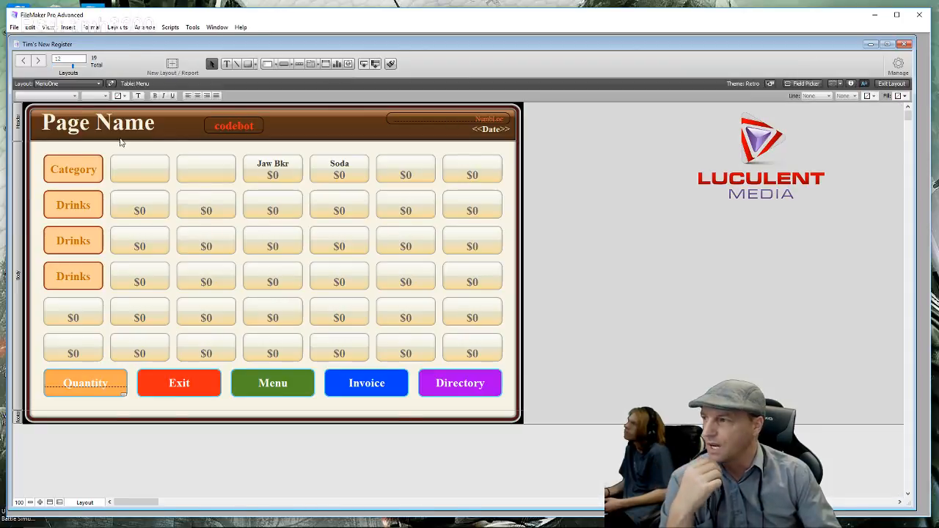
- Open the In House Drinks popover for editing, select its panel and try an outer shadow
{"action": "left_click", "coordinate": [77, 205]}
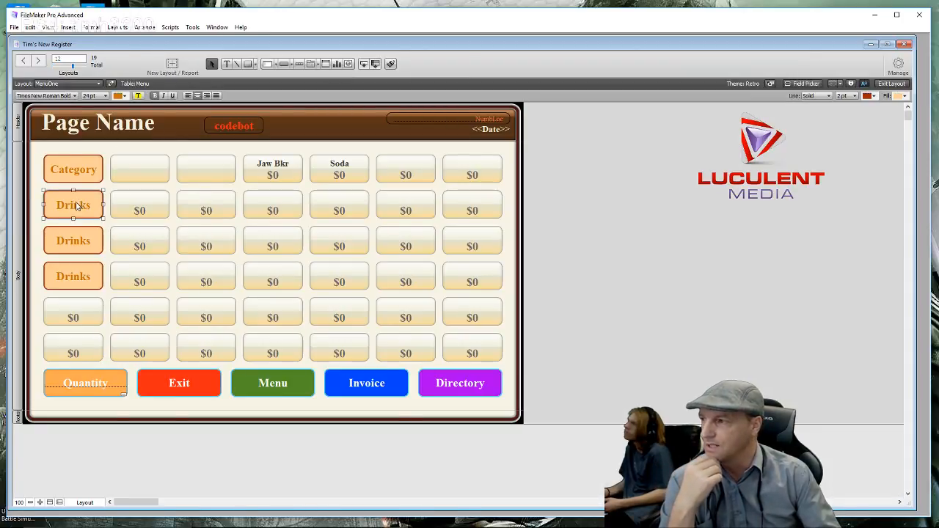
{"action": "double_click", "coordinate": [81, 208]}
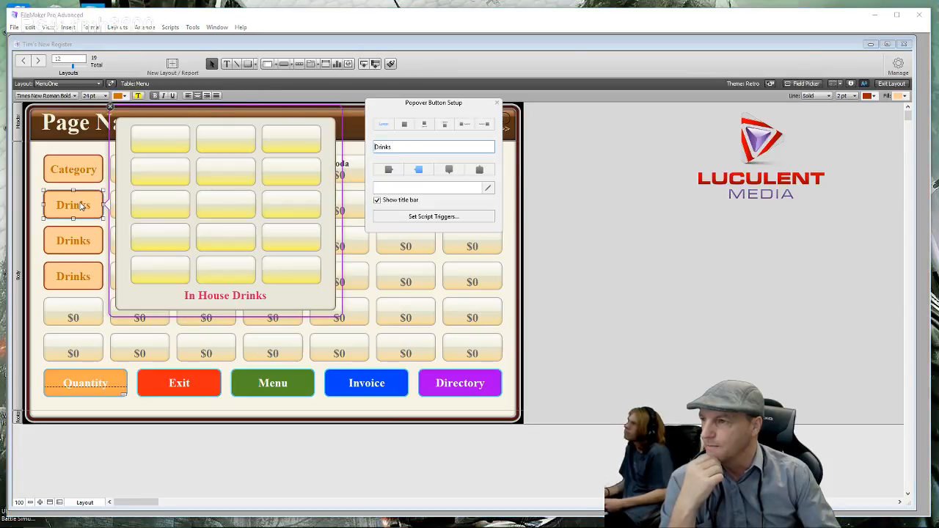
{"action": "left_click", "coordinate": [128, 164]}
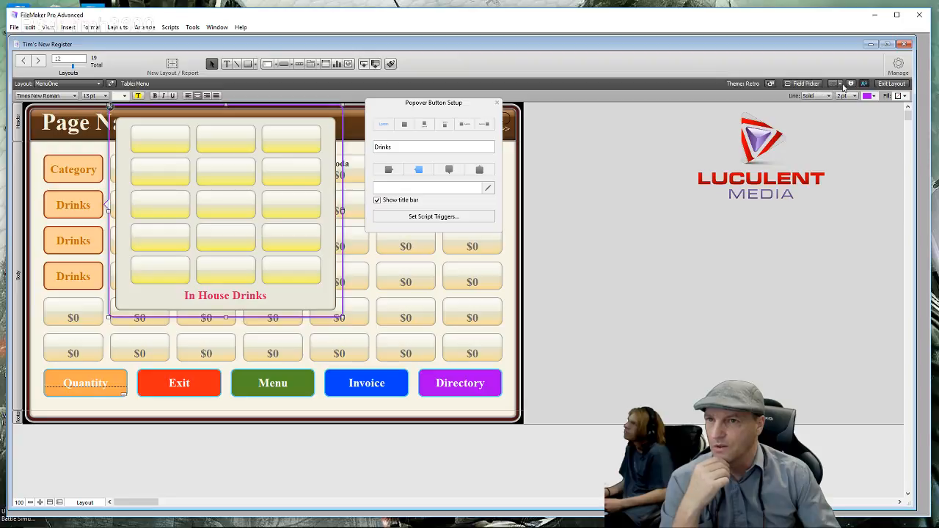
{"action": "left_click", "coordinate": [850, 83]}
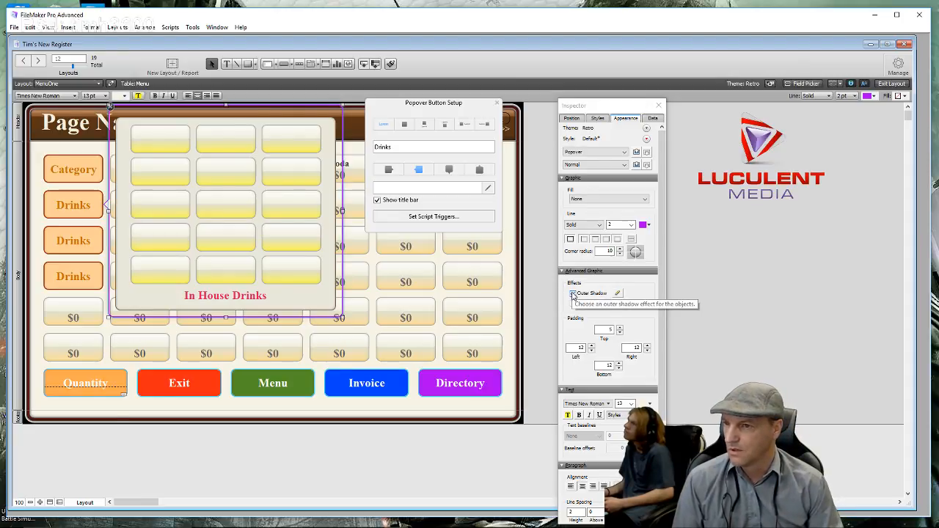
{"action": "left_click", "coordinate": [611, 294]}
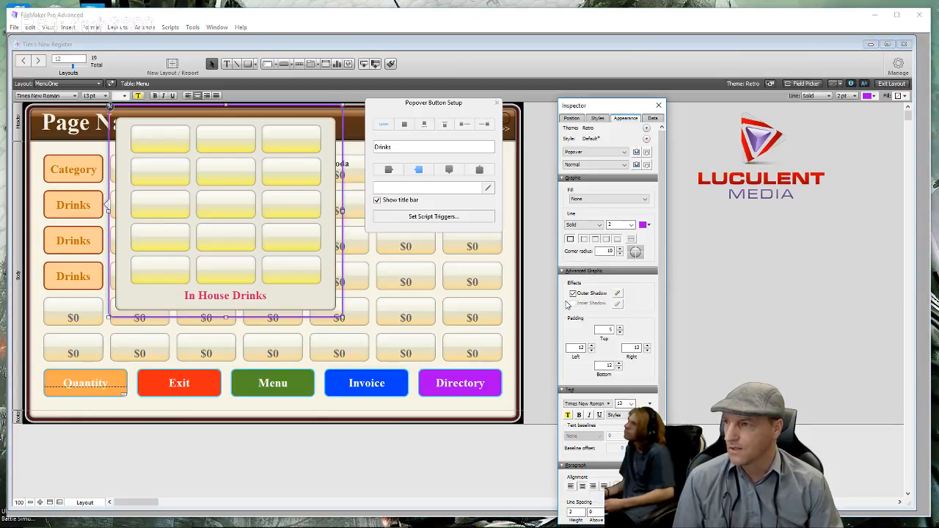
{"action": "left_click", "coordinate": [123, 268]}
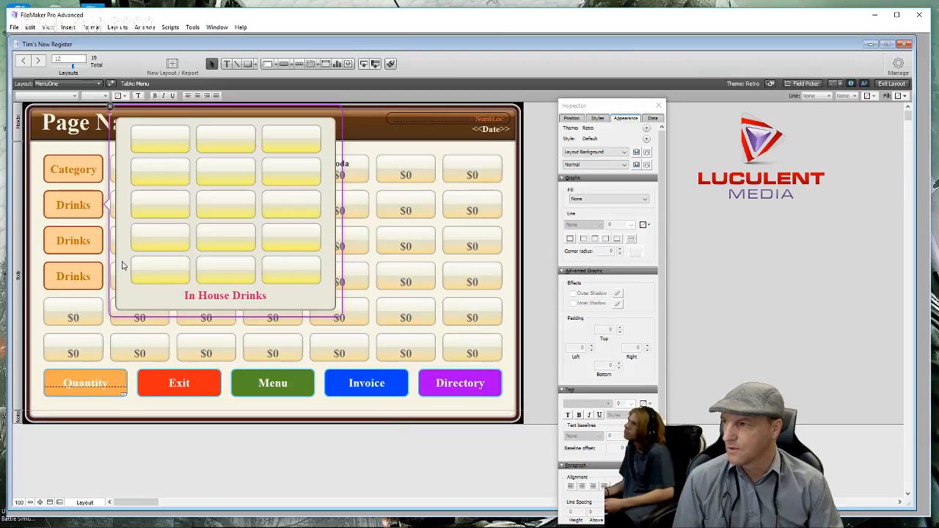
{"action": "left_click", "coordinate": [123, 266]}
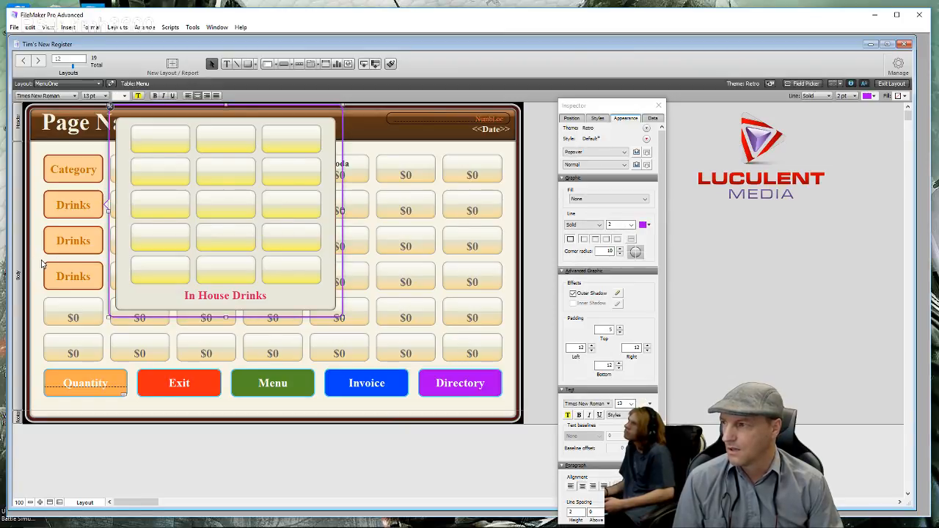
{"action": "left_click", "coordinate": [41, 263]}
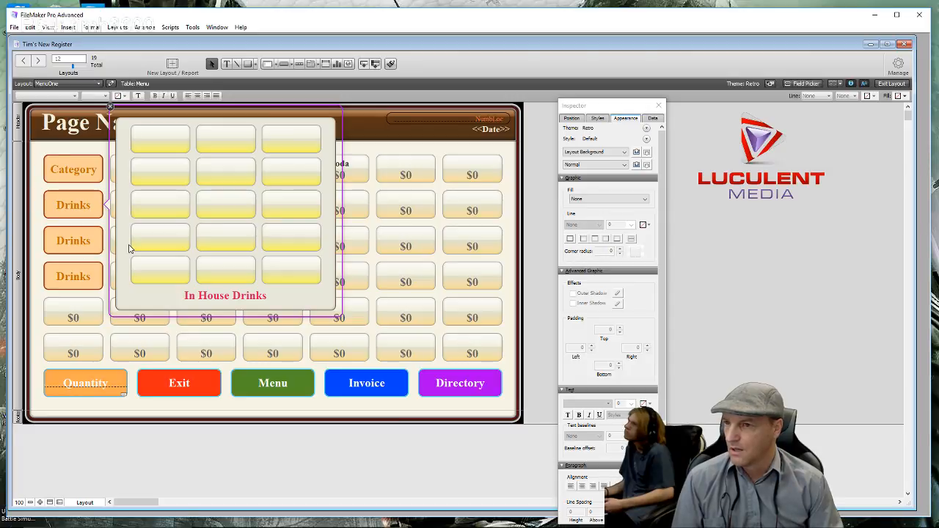
- Try a light grey shadow offset, then switch the popover's outer shadow off
{"action": "left_click", "coordinate": [128, 248]}
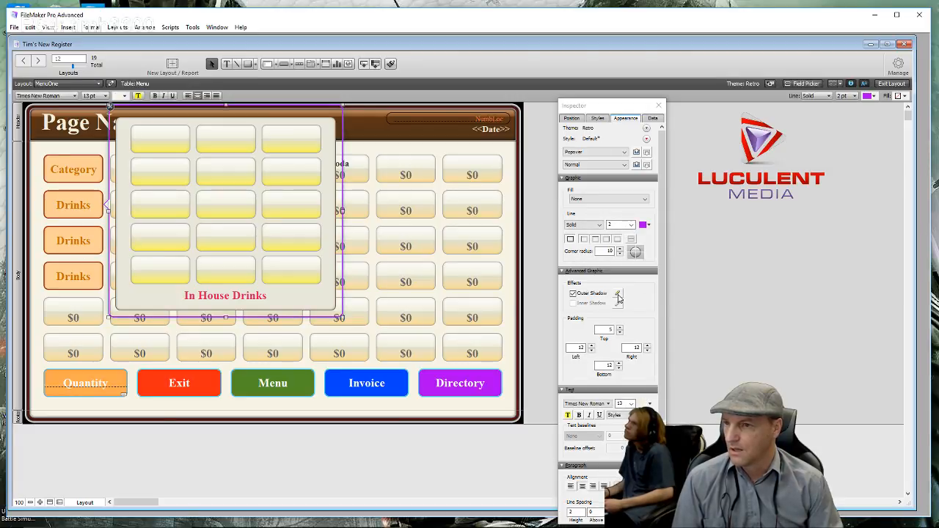
{"action": "left_click", "coordinate": [618, 293]}
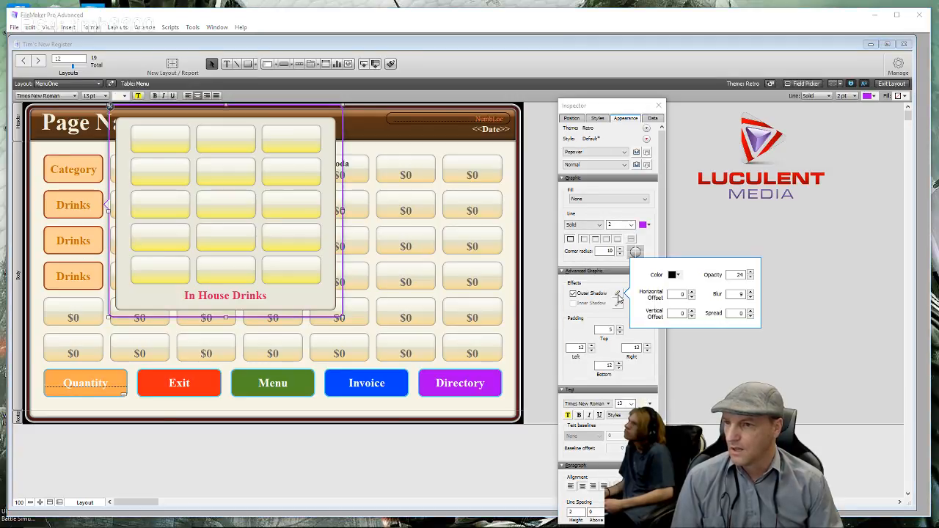
{"action": "left_click", "coordinate": [678, 275]}
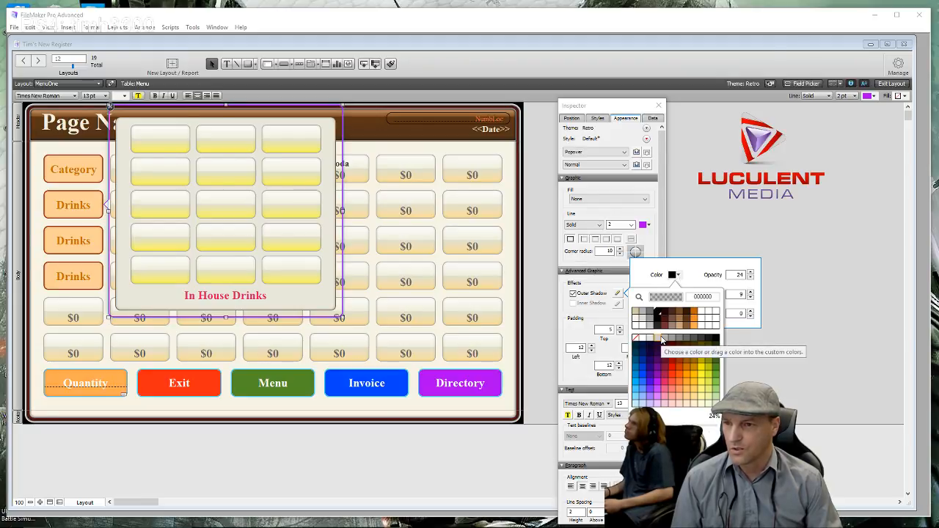
{"action": "left_click", "coordinate": [662, 339]}
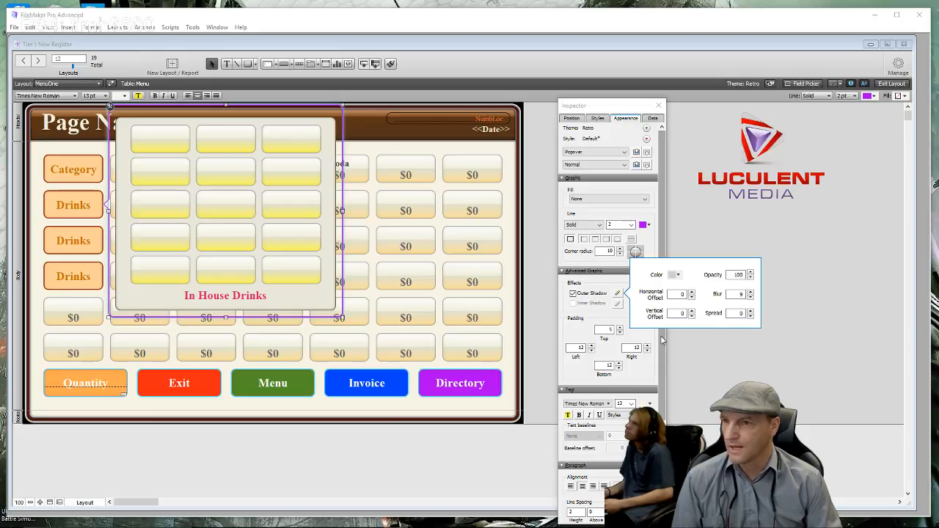
{"action": "left_click", "coordinate": [691, 292]}
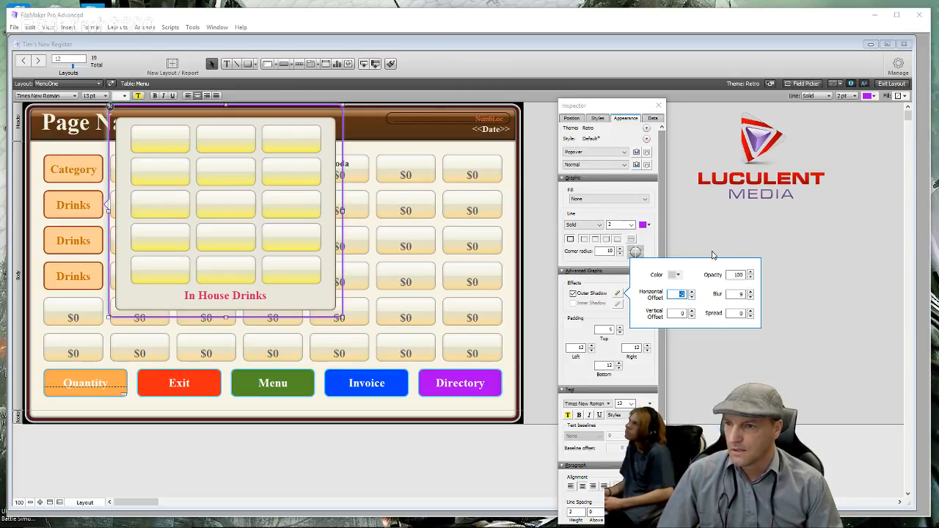
{"action": "left_click", "coordinate": [573, 295]}
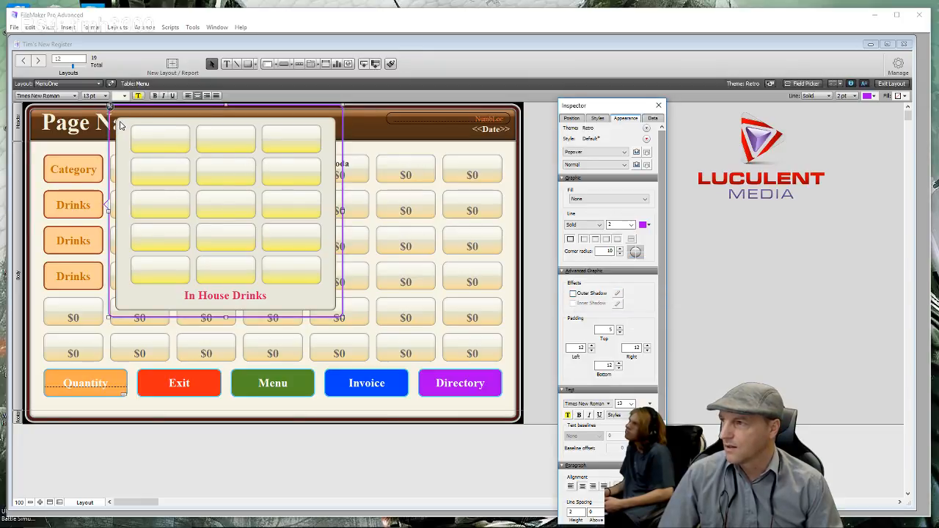
{"action": "left_click_drag", "start_coordinate": [121, 122], "coordinate": [326, 291]}
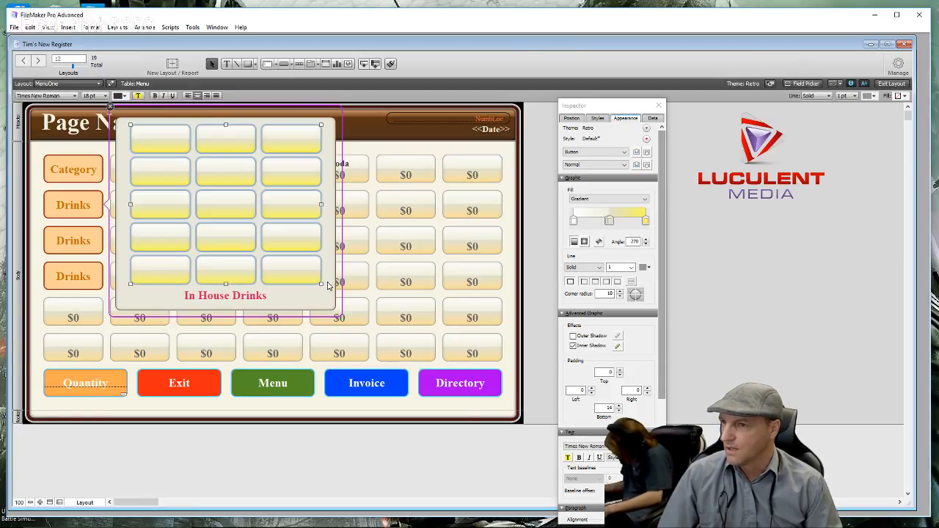
- Give the Drinks item buttons a grey outer shadow shifted left to a -9 horizontal offset
{"action": "left_click", "coordinate": [575, 336]}
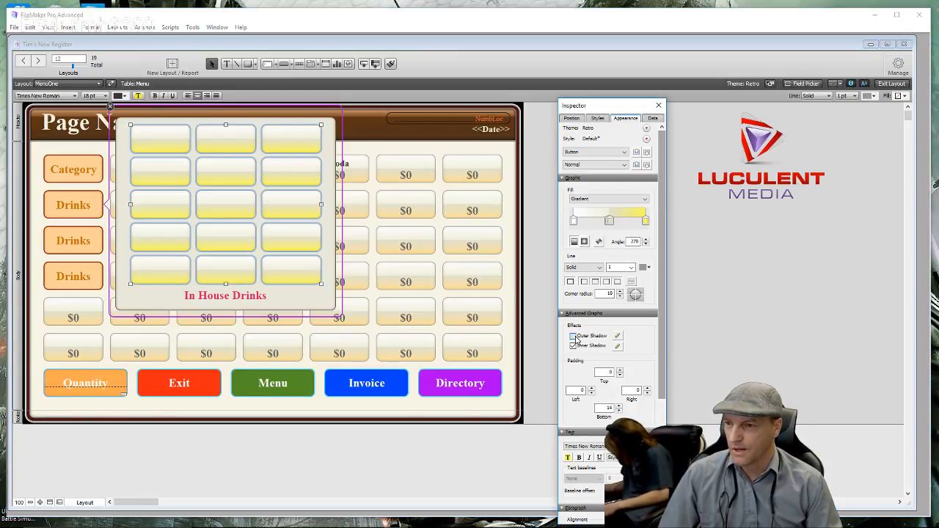
{"action": "left_click", "coordinate": [618, 338]}
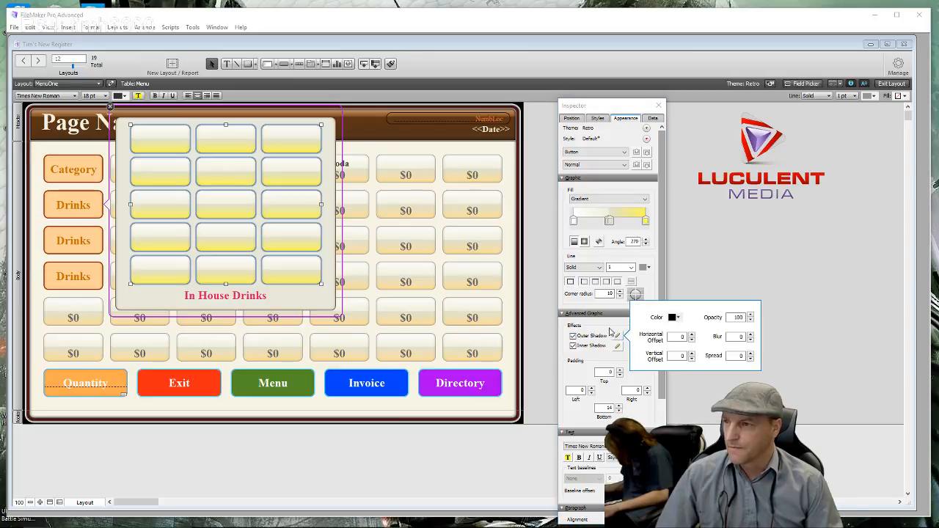
{"action": "left_click", "coordinate": [677, 318]}
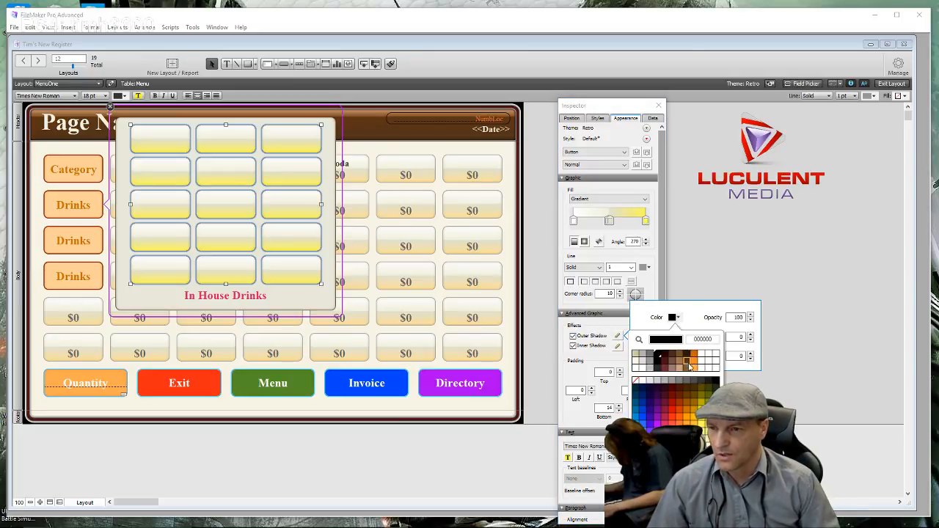
{"action": "left_click", "coordinate": [668, 381]}
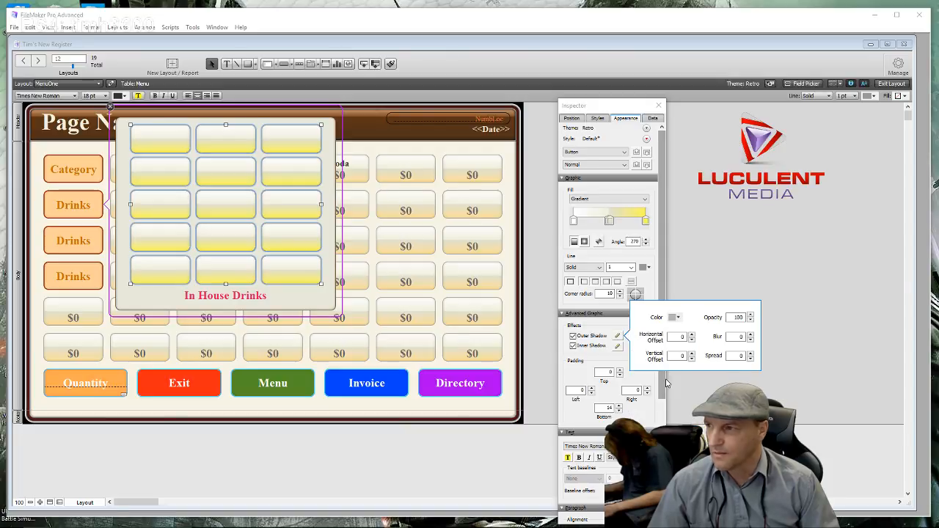
{"action": "left_click", "coordinate": [692, 341]}
{"action": "left_click", "coordinate": [692, 341]}
{"action": "left_click", "coordinate": [692, 342]}
{"action": "left_click", "coordinate": [692, 342]}
{"action": "left_click", "coordinate": [692, 341]}
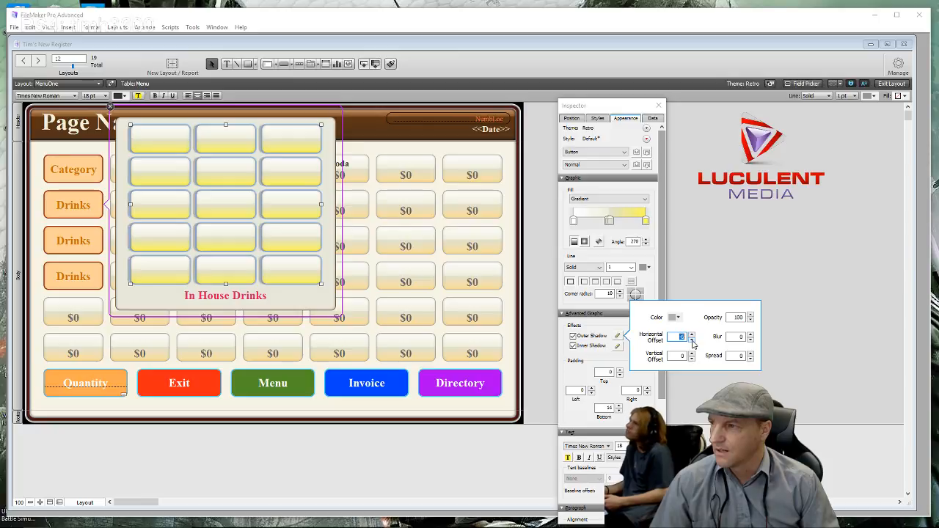
{"action": "left_click", "coordinate": [692, 341]}
{"action": "left_click", "coordinate": [691, 341]}
{"action": "left_click", "coordinate": [692, 341]}
{"action": "left_click", "coordinate": [692, 341]}
{"action": "left_click", "coordinate": [692, 341]}
{"action": "left_click", "coordinate": [692, 341]}
{"action": "left_click", "coordinate": [692, 341]}
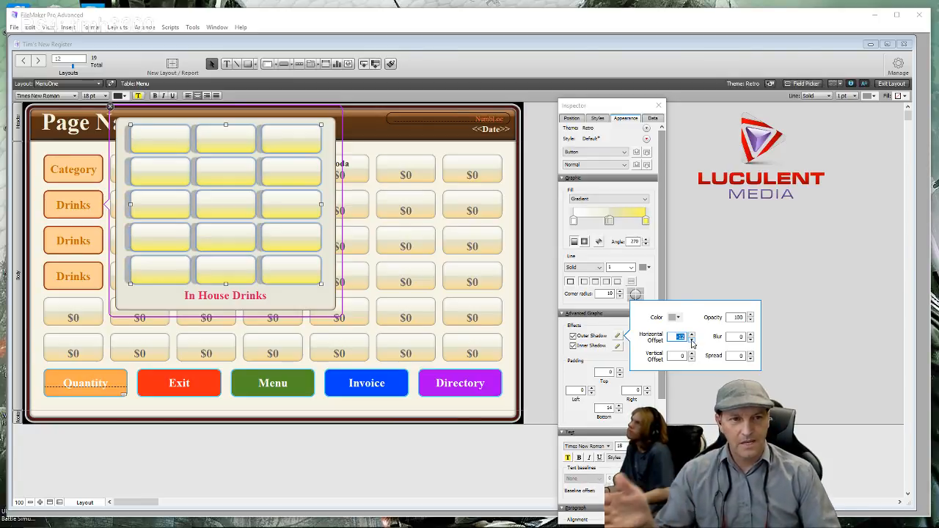
- Set the shadow's vertical offset to 11 so it falls below the buttons
{"action": "left_click", "coordinate": [692, 359]}
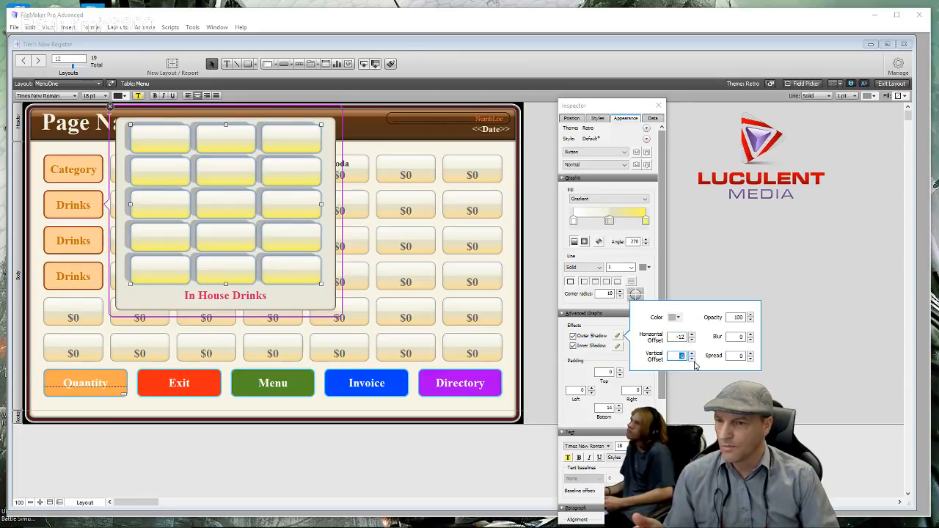
{"action": "left_click", "coordinate": [691, 355]}
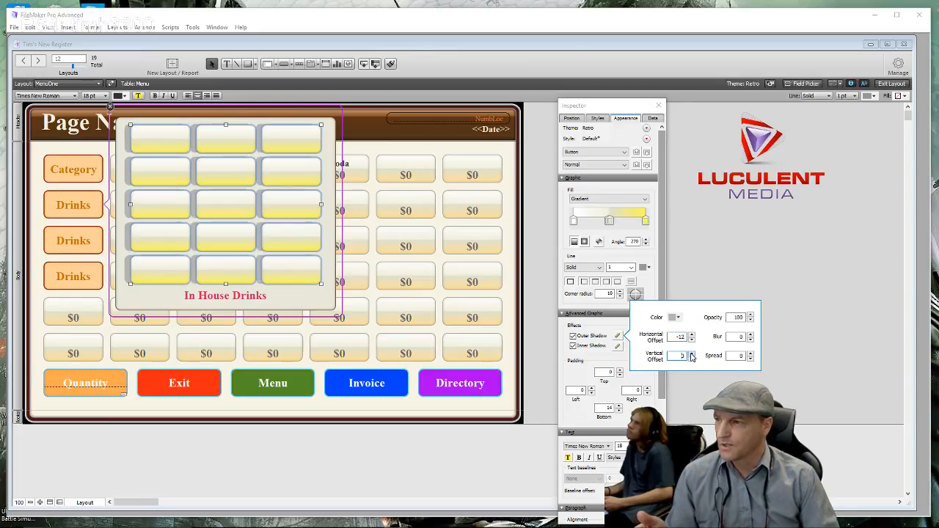
{"action": "left_click", "coordinate": [692, 356]}
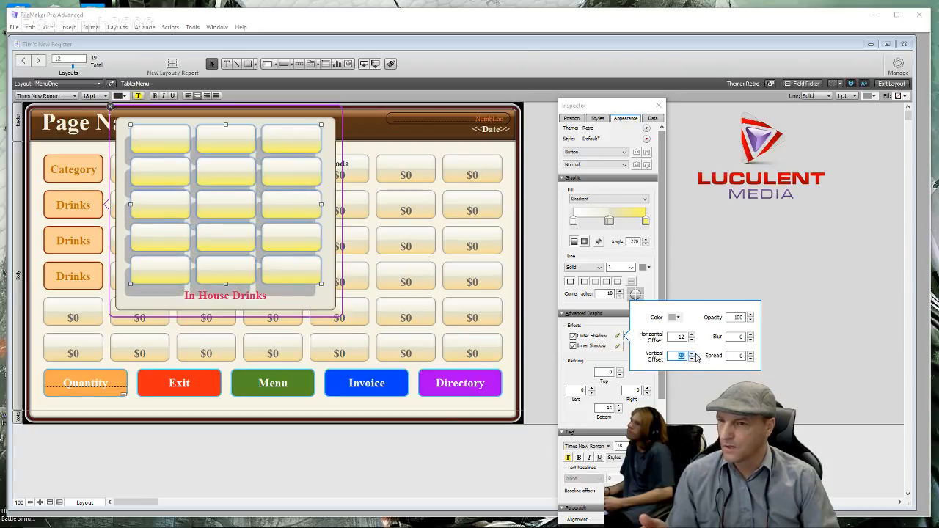
{"action": "left_click", "coordinate": [692, 360]}
{"action": "left_click", "coordinate": [692, 359]}
{"action": "left_click", "coordinate": [692, 359]}
{"action": "left_click", "coordinate": [692, 360]}
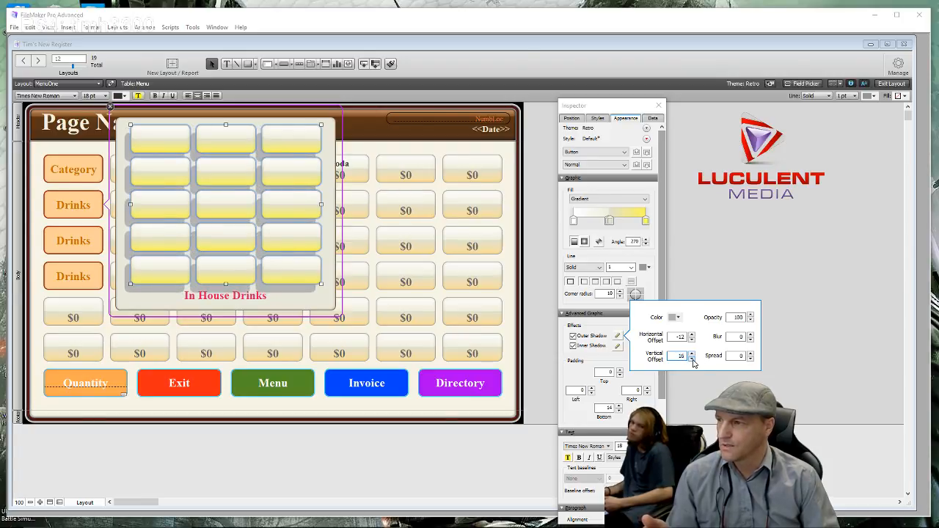
{"action": "left_click", "coordinate": [692, 360]}
{"action": "left_click", "coordinate": [692, 359]}
{"action": "left_click", "coordinate": [692, 360]}
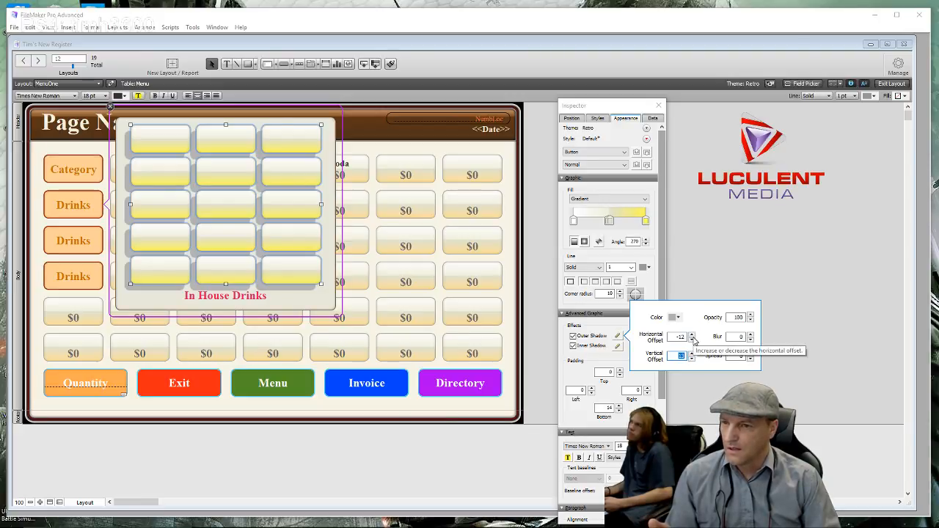
{"action": "left_click", "coordinate": [692, 336]}
{"action": "left_click", "coordinate": [692, 336]}
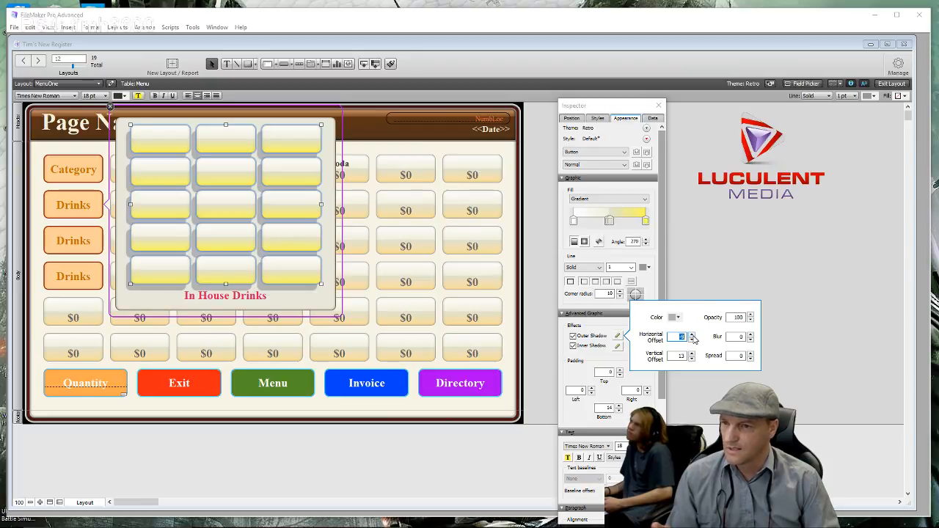
{"action": "left_click", "coordinate": [692, 360]}
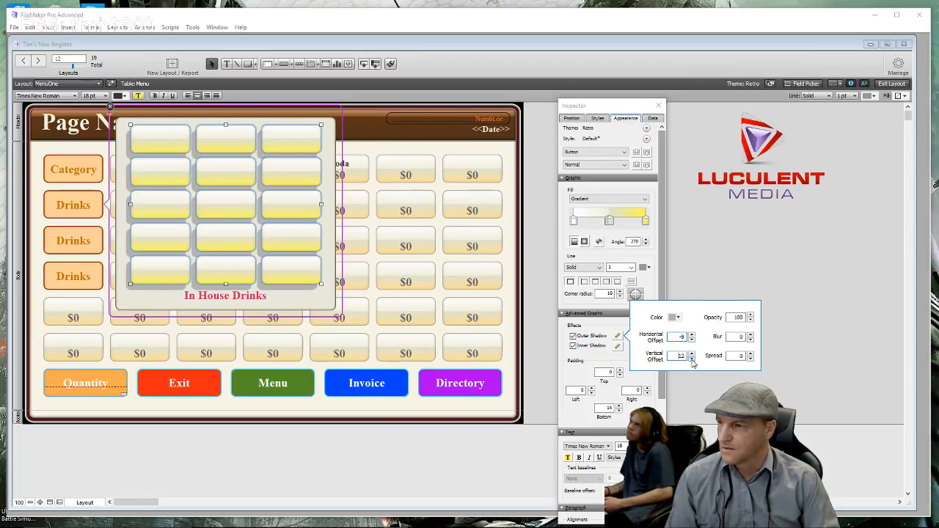
{"action": "left_click", "coordinate": [693, 361]}
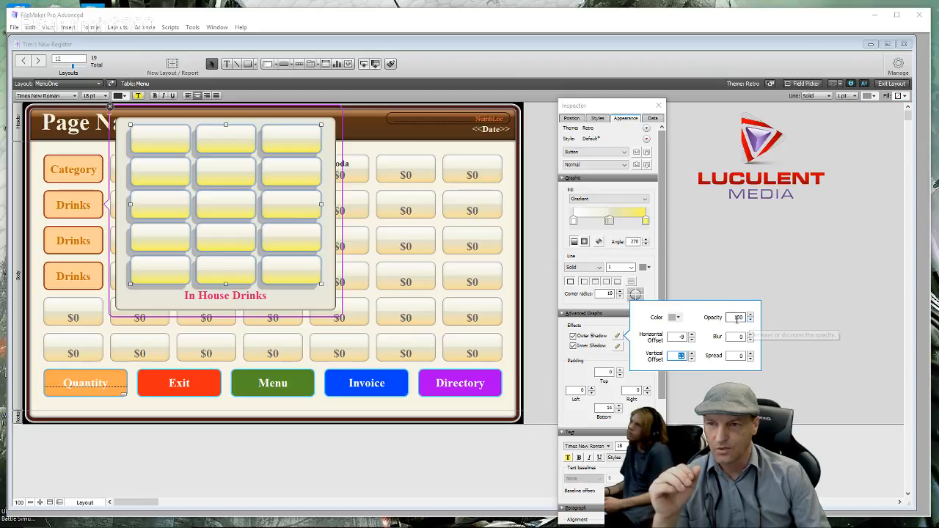
- Set the shadow to grey at opacity 100 with a small blur, then deselect
{"action": "left_click", "coordinate": [750, 316]}
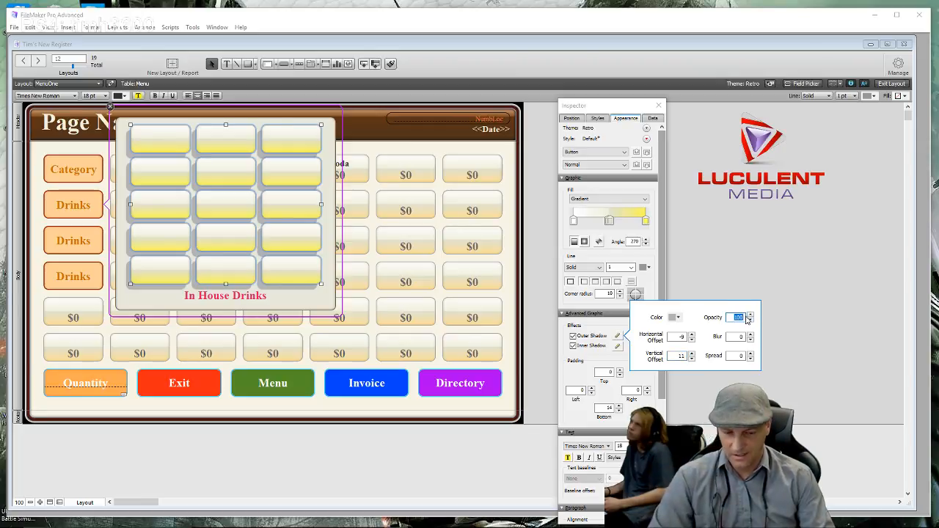
{"action": "type", "text": "25"}
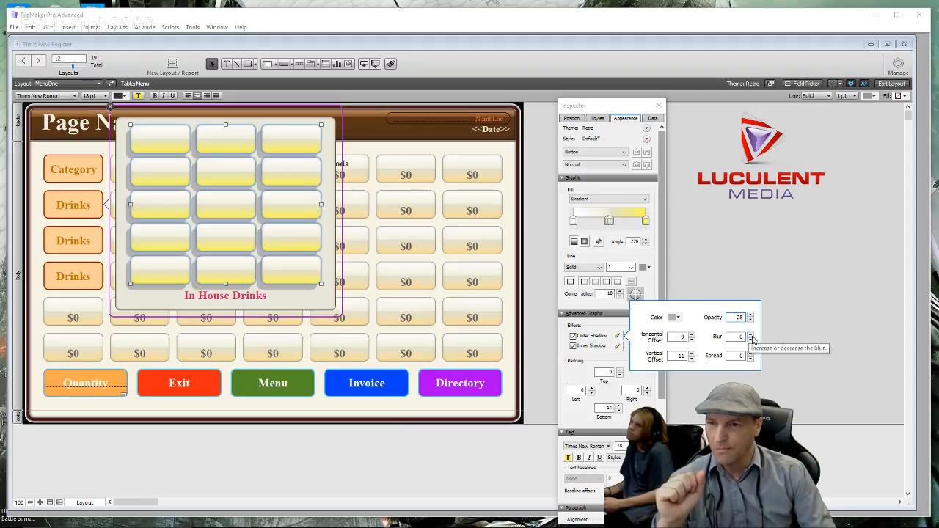
{"action": "left_click", "coordinate": [751, 338]}
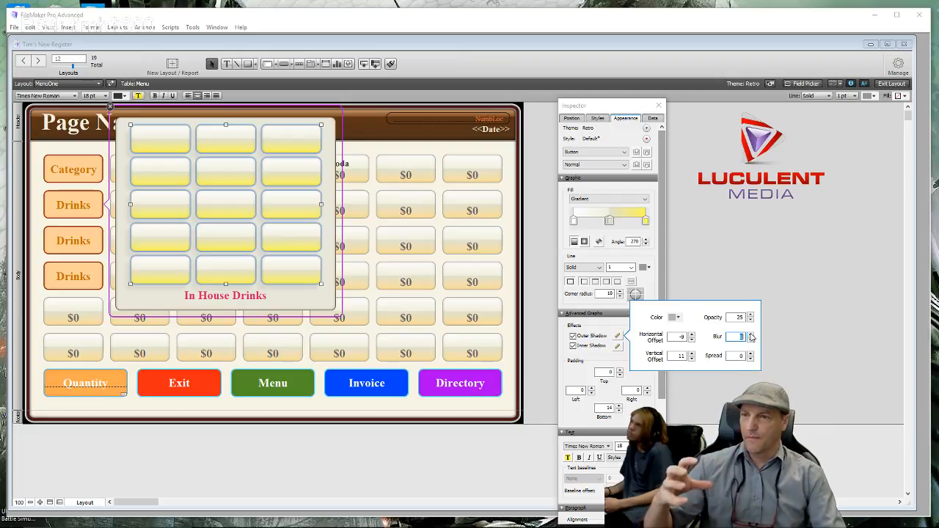
{"action": "left_click", "coordinate": [678, 320]}
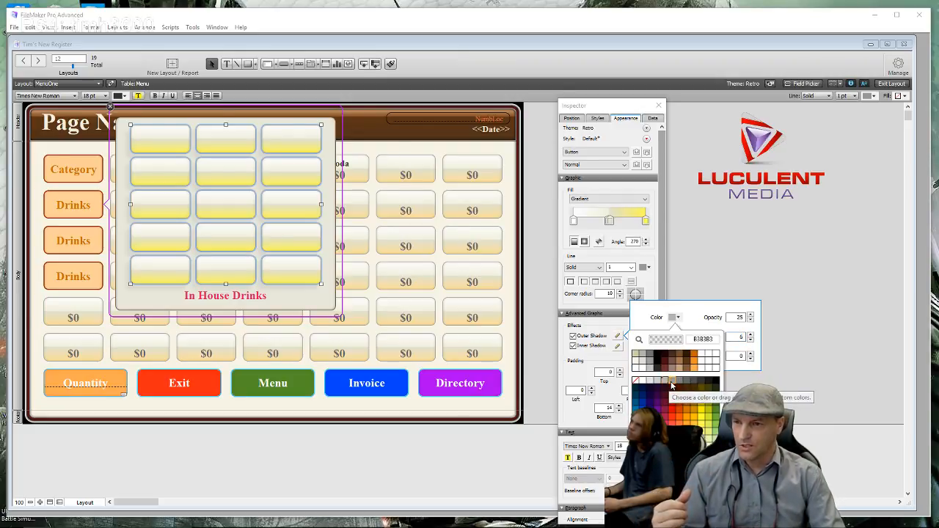
{"action": "left_click", "coordinate": [671, 383]}
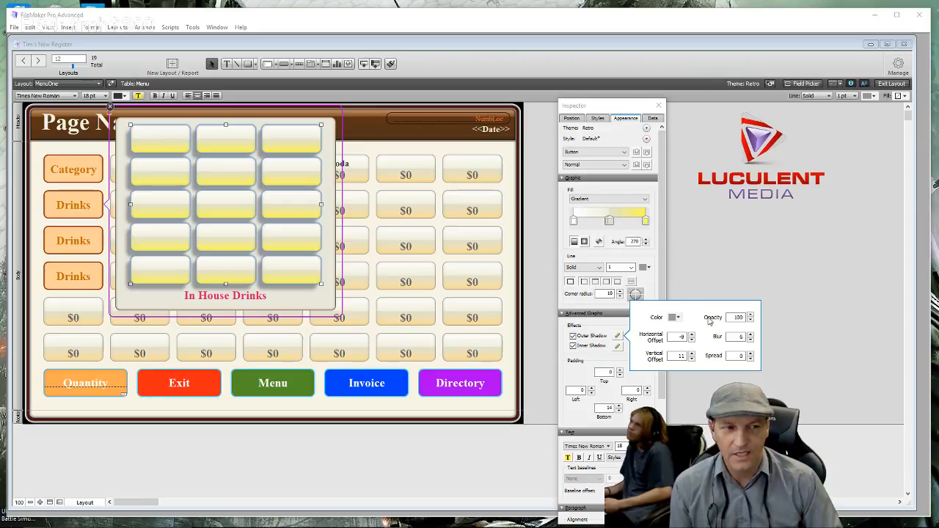
{"action": "left_click", "coordinate": [750, 339]}
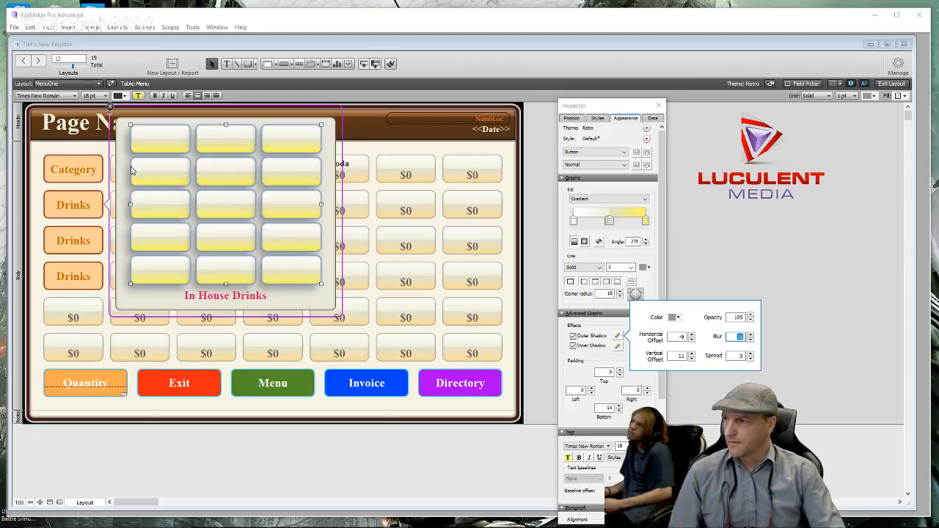
{"action": "left_click", "coordinate": [45, 150]}
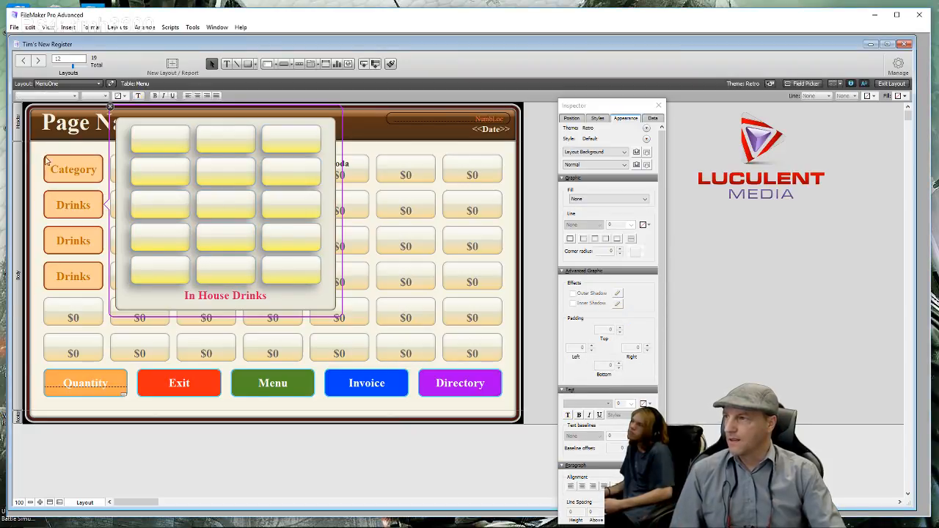
- Close the Drinks popover, open the Category popover and select its fifteen item buttons
{"action": "left_click", "coordinate": [110, 108]}
{"action": "left_click", "coordinate": [77, 172]}
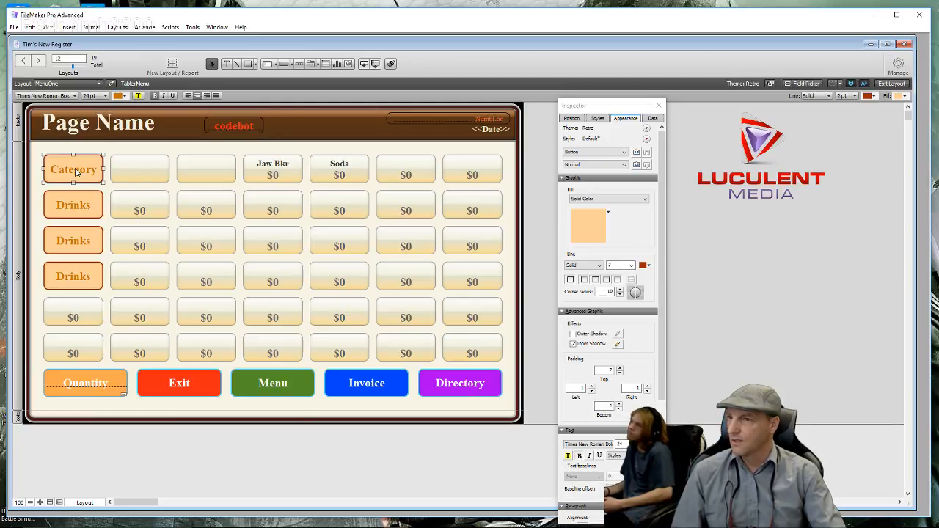
{"action": "double_click", "coordinate": [76, 172]}
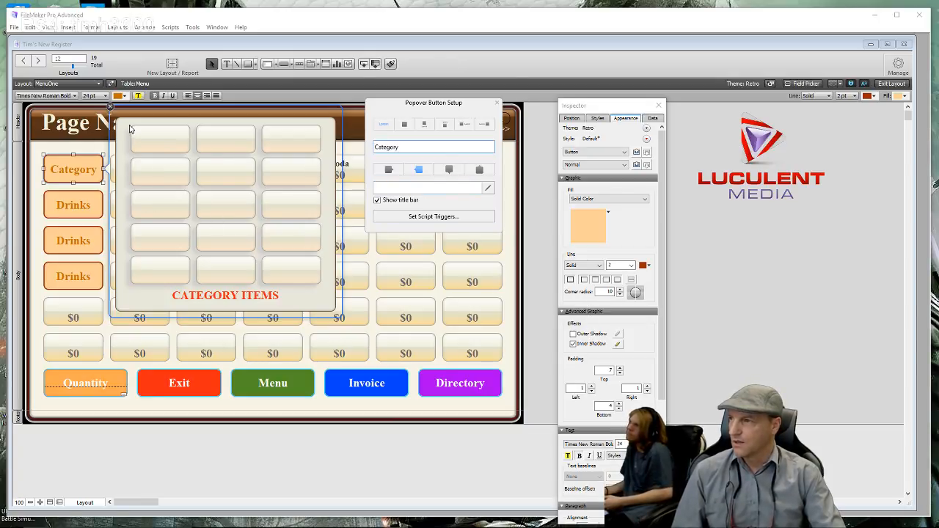
{"action": "left_click_drag", "start_coordinate": [126, 123], "coordinate": [328, 291]}
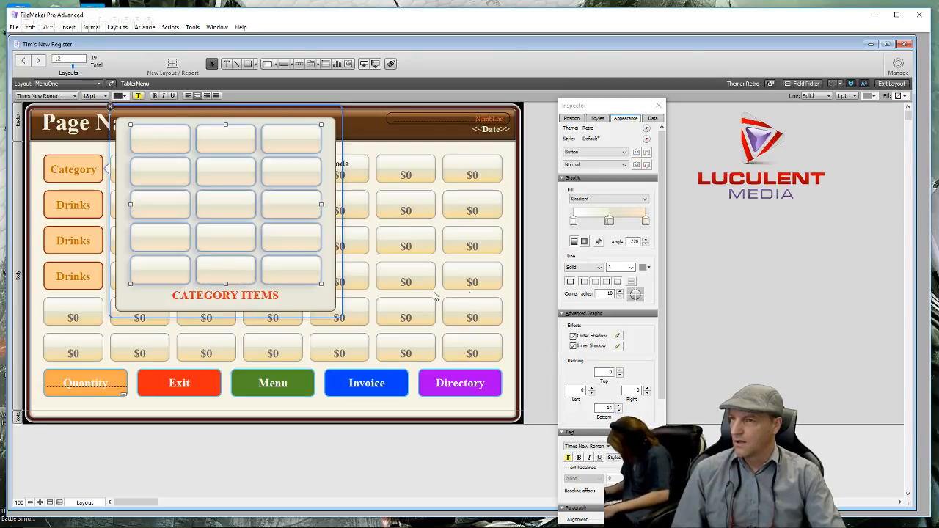
- Make the Category item buttons' outer shadow grey and start editing its opacity
{"action": "left_click", "coordinate": [617, 335]}
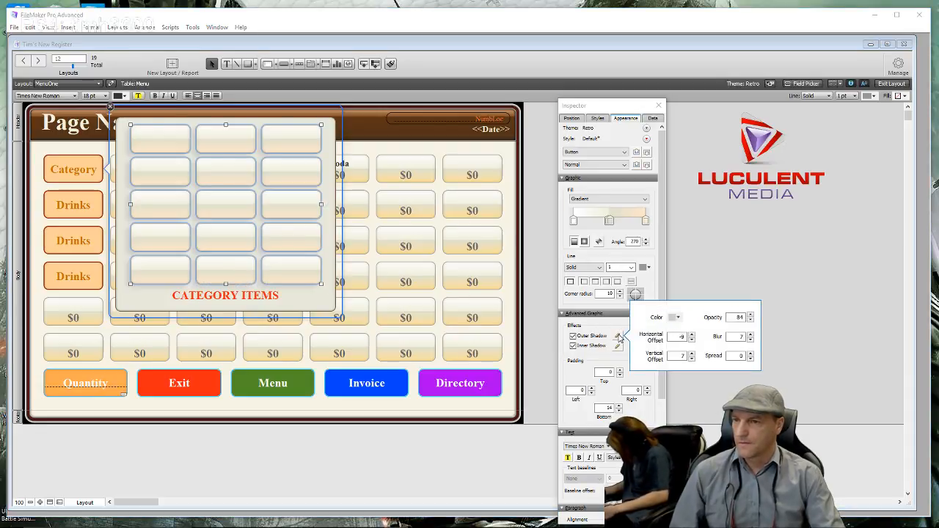
{"action": "left_click", "coordinate": [677, 318]}
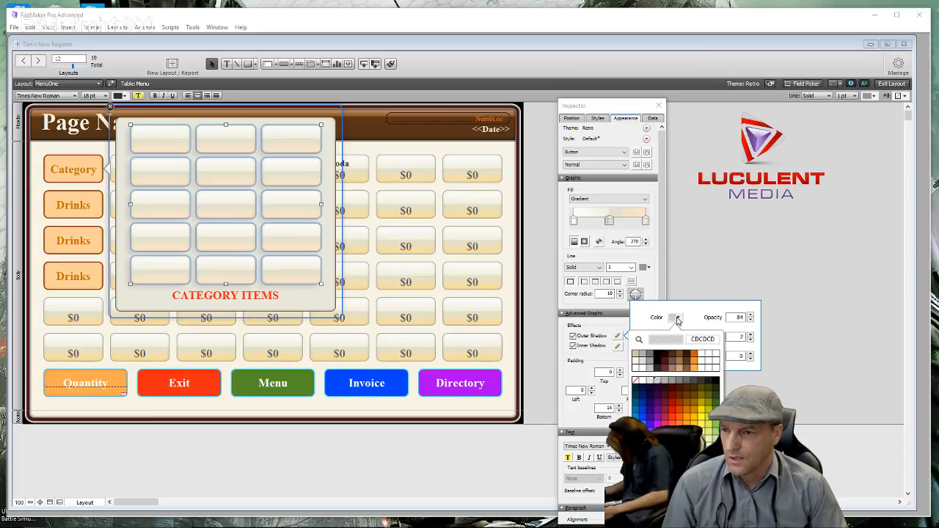
{"action": "left_click", "coordinate": [667, 388]}
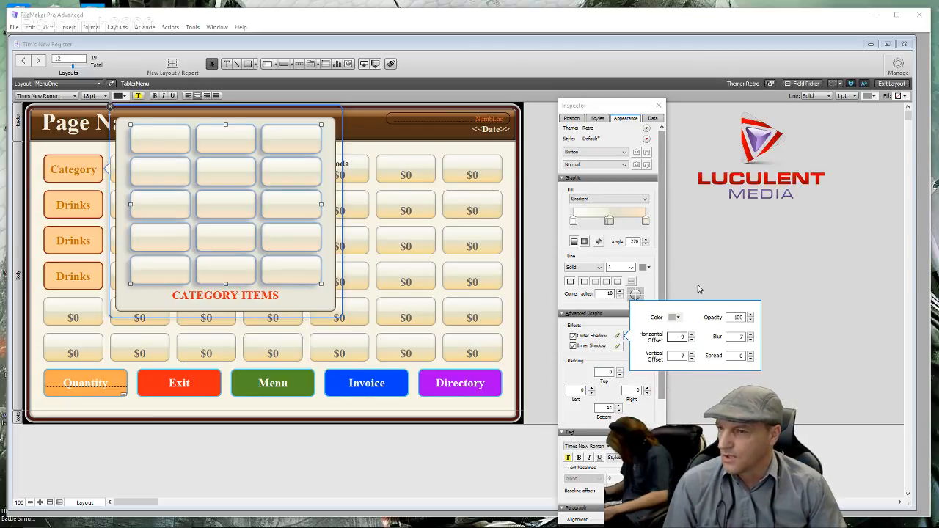
{"action": "double_click", "coordinate": [730, 317]}
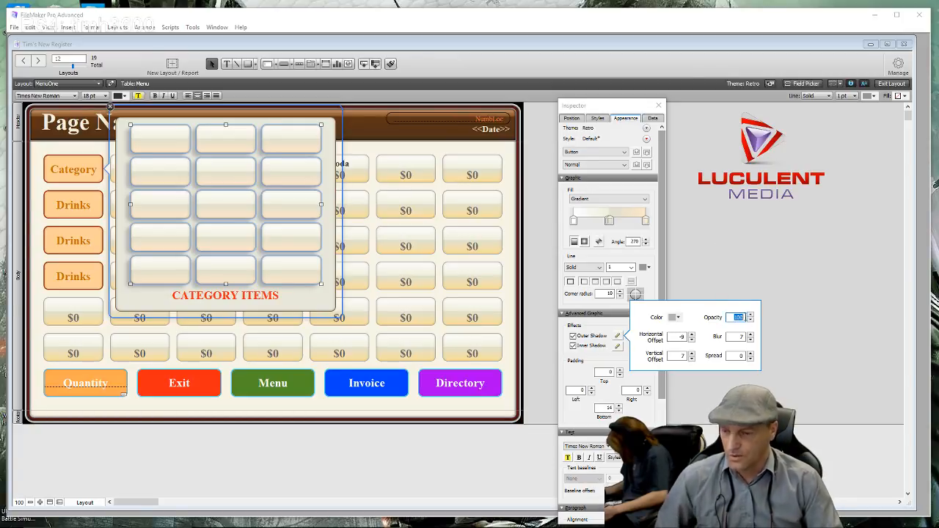
{"action": "type", "text": "25"}
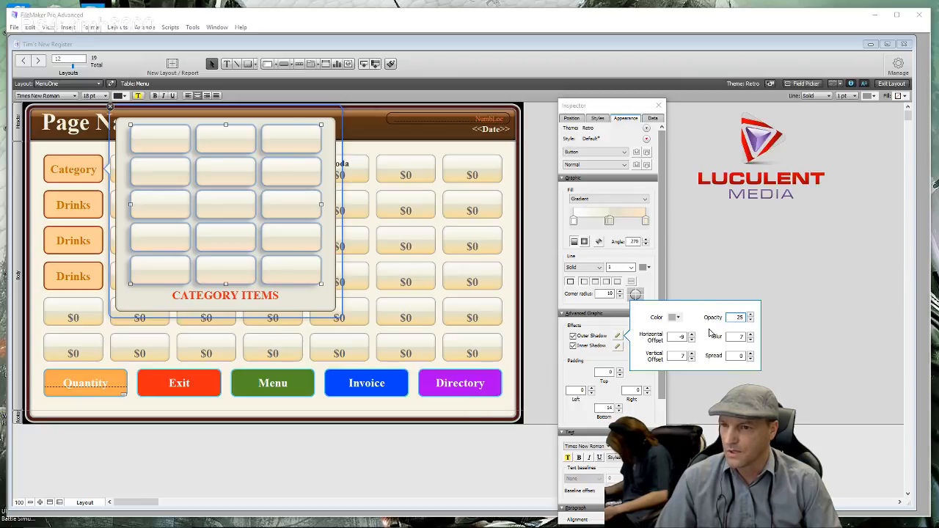
- Set the outer shadow blur to 10 and opacity to 75, then select the popover
{"action": "left_click", "coordinate": [752, 337]}
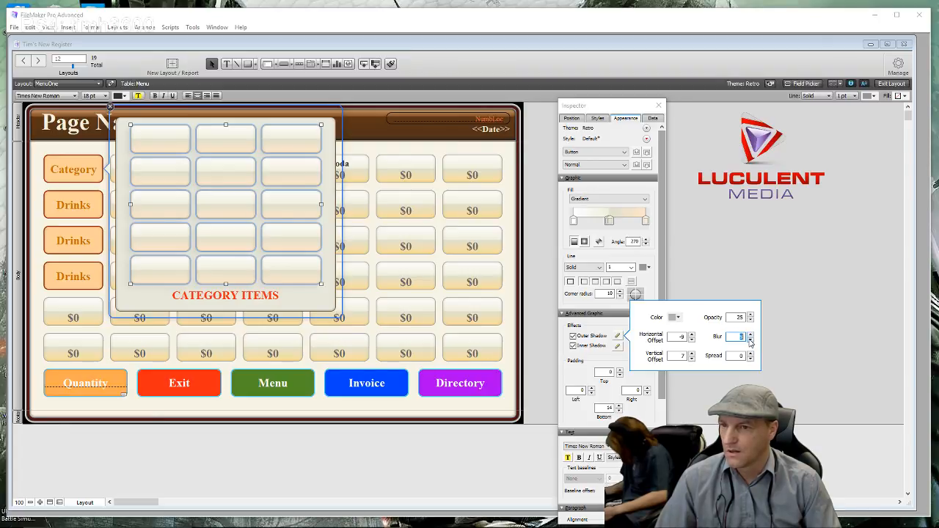
{"action": "left_click", "coordinate": [750, 334]}
{"action": "left_click", "coordinate": [748, 315]}
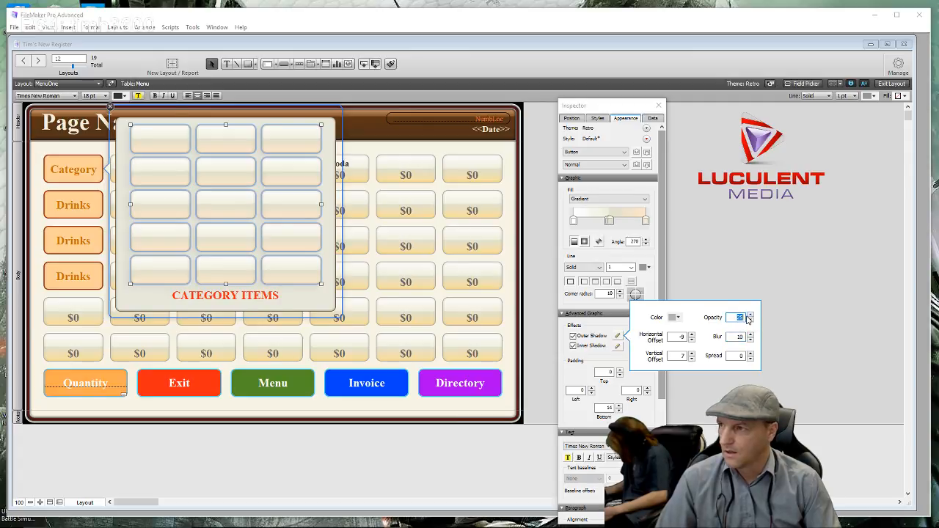
{"action": "type", "text": "100"}
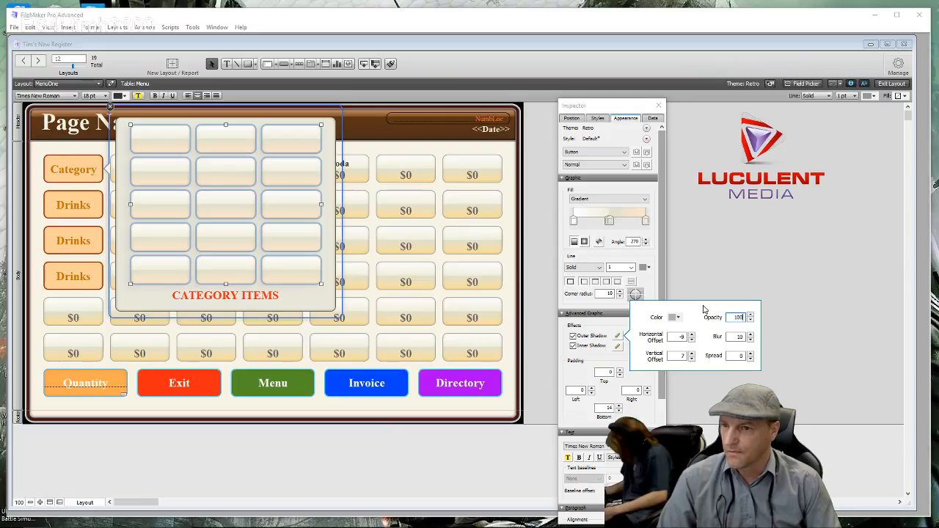
{"action": "left_click", "coordinate": [736, 355]}
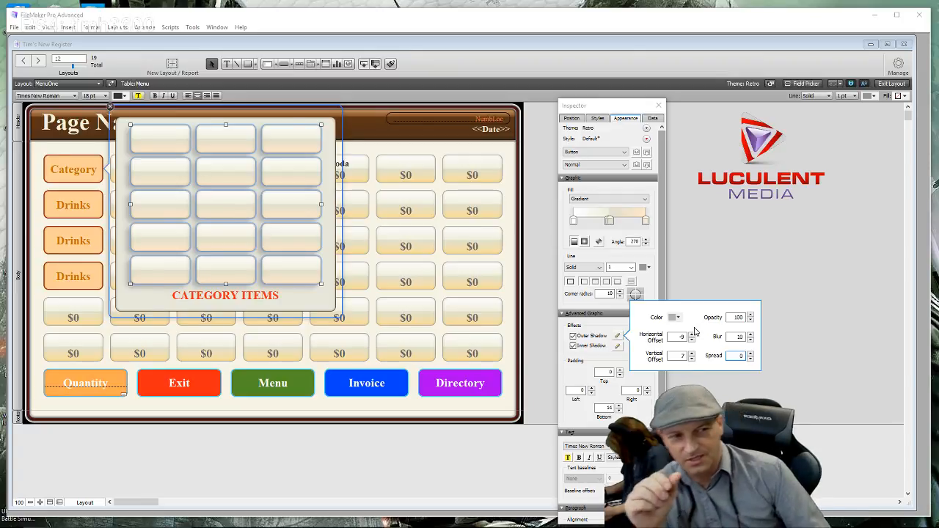
{"action": "double_click", "coordinate": [737, 317]}
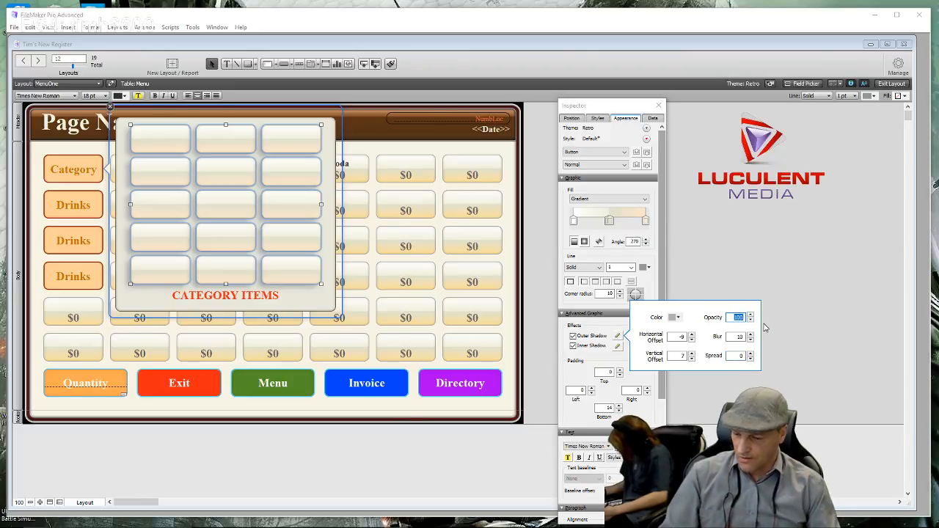
{"action": "type", "text": "5"}
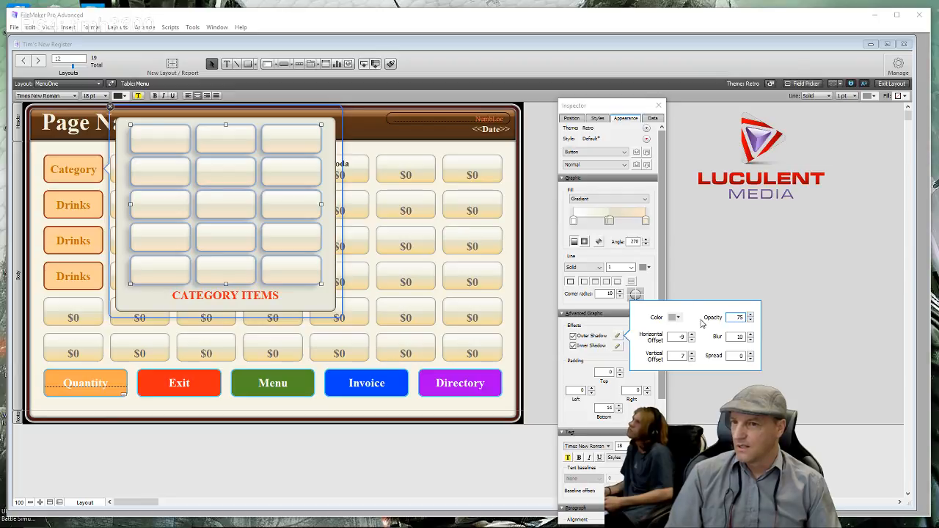
{"action": "left_click", "coordinate": [736, 356]}
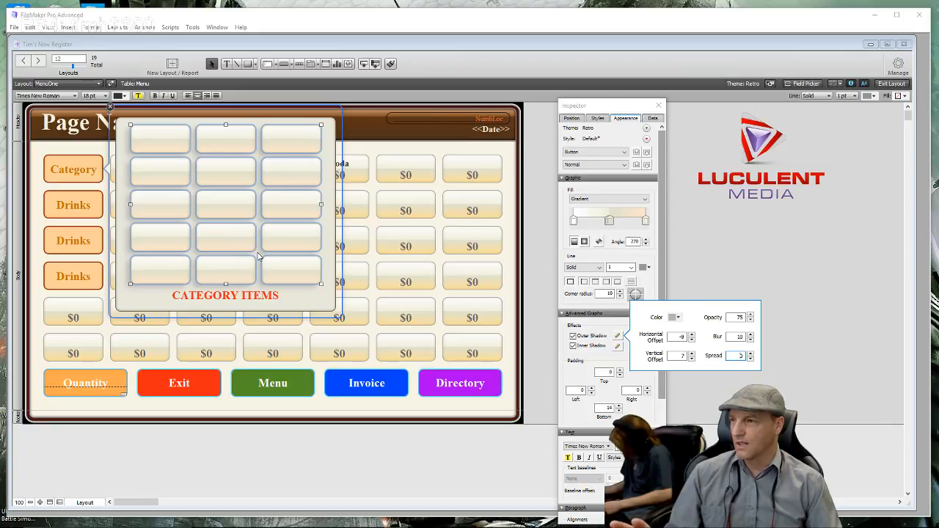
{"action": "left_click", "coordinate": [319, 306]}
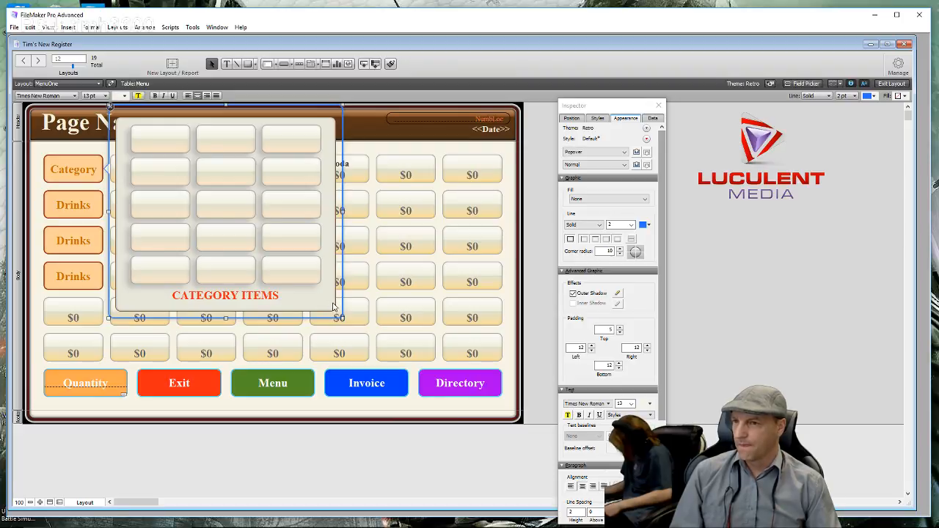
{"action": "double_click", "coordinate": [333, 306]}
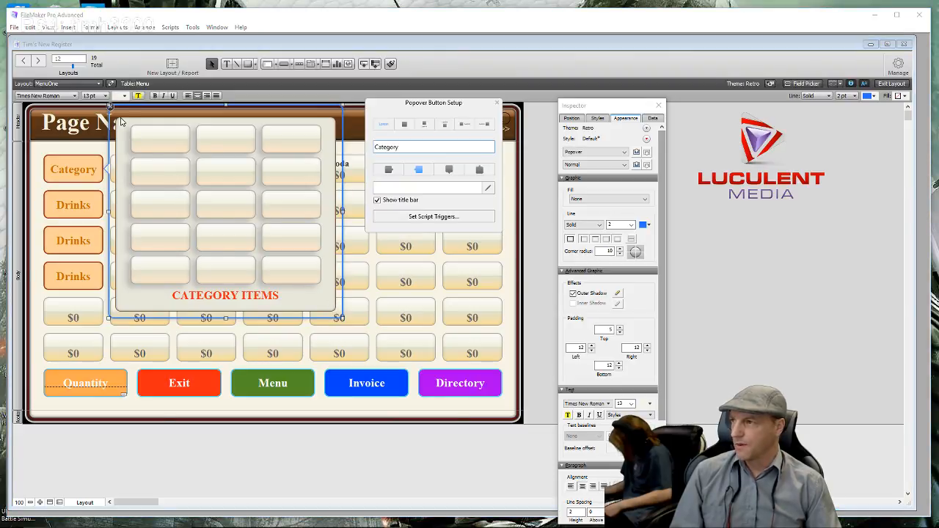
{"action": "left_click", "coordinate": [115, 126]}
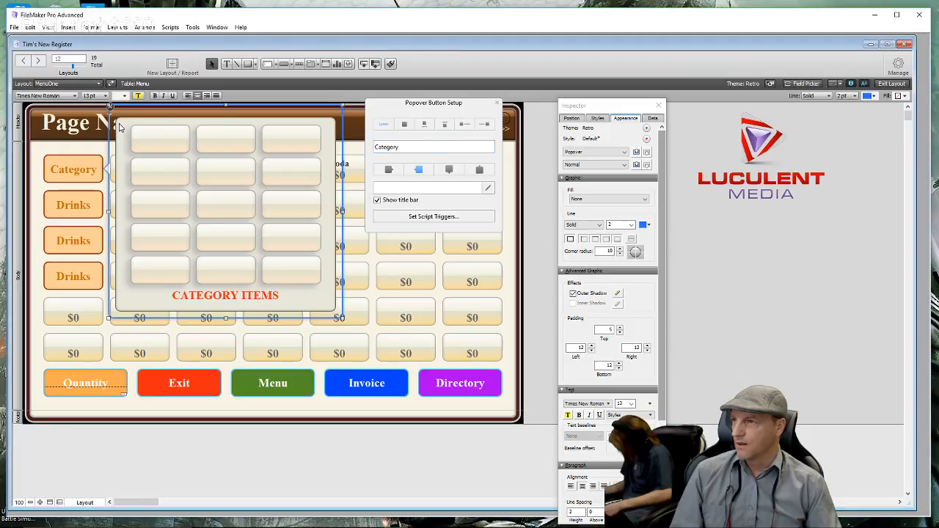
{"action": "left_click", "coordinate": [497, 104]}
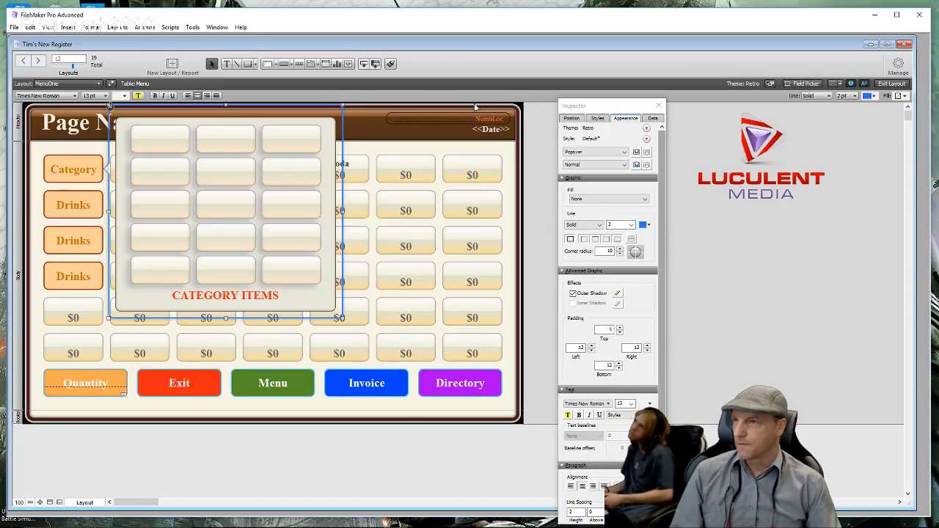
{"action": "left_click", "coordinate": [113, 109]}
{"action": "left_click", "coordinate": [90, 210]}
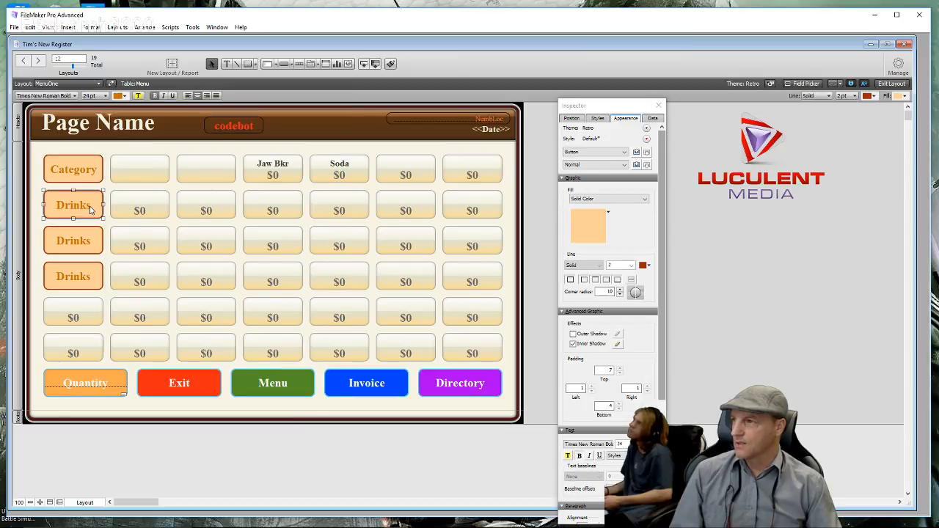
{"action": "double_click", "coordinate": [91, 211]}
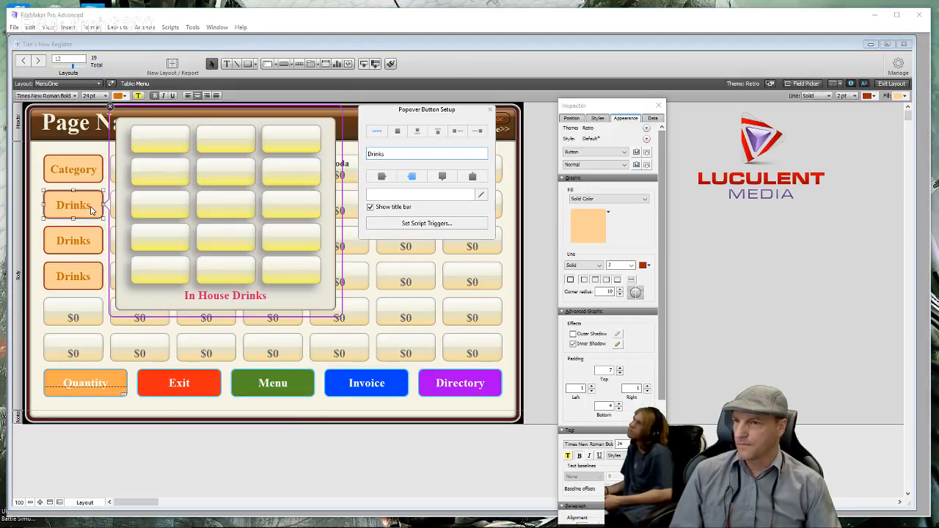
{"action": "left_click", "coordinate": [122, 132]}
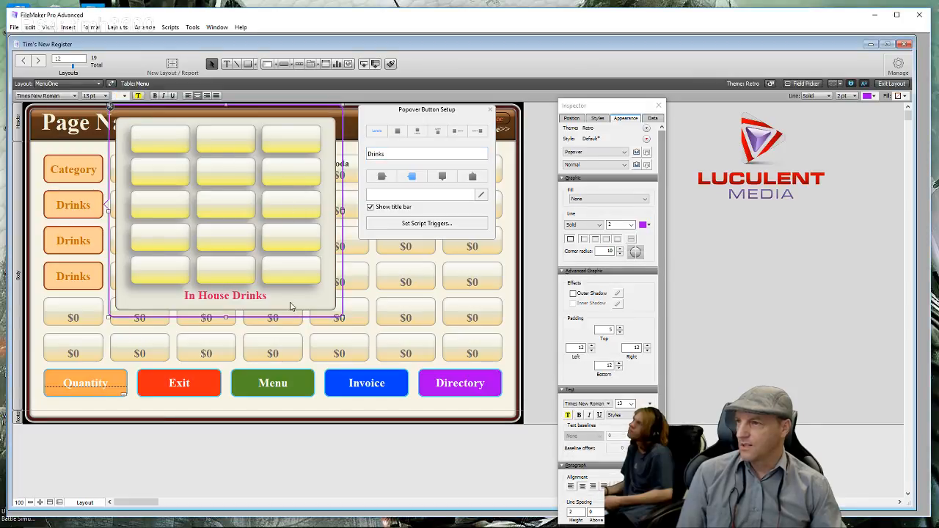
{"action": "double_click", "coordinate": [71, 178]}
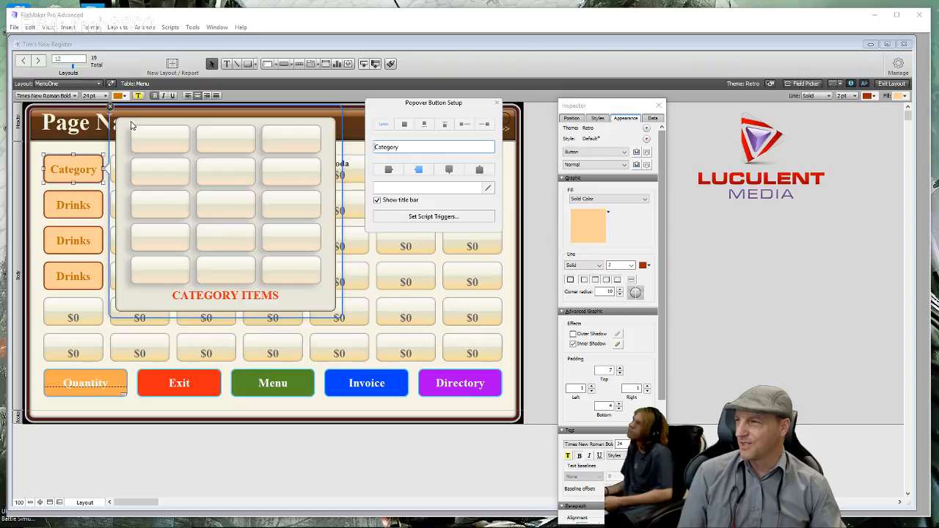
{"action": "left_click_drag", "start_coordinate": [130, 125], "coordinate": [324, 288]}
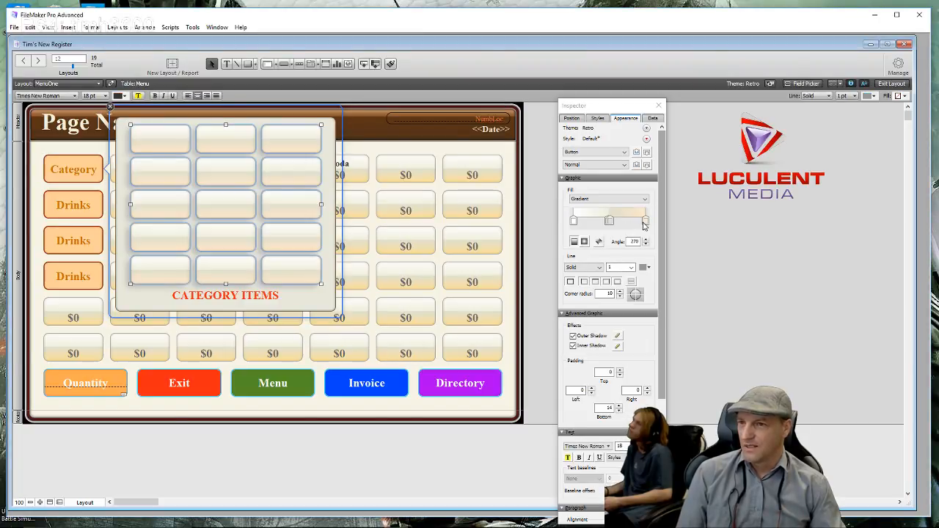
- Set the Category item buttons' gradient end stop to pale yellow FFFA83 and deselect them
{"action": "left_click", "coordinate": [647, 221]}
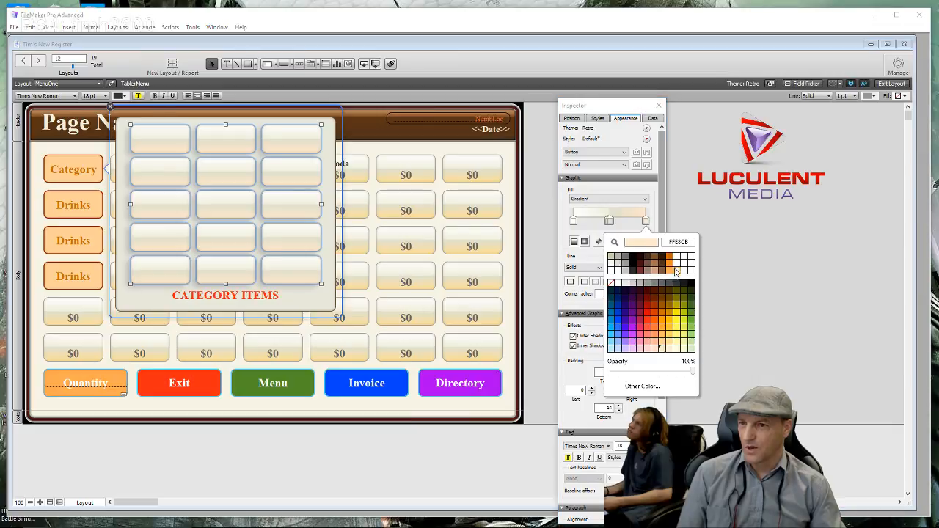
{"action": "left_click", "coordinate": [678, 337]}
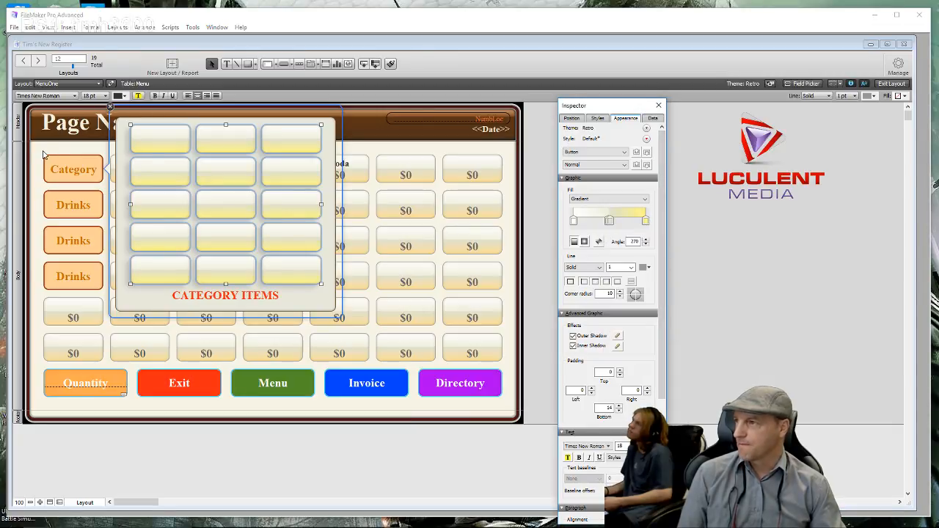
{"action": "left_click", "coordinate": [645, 222]}
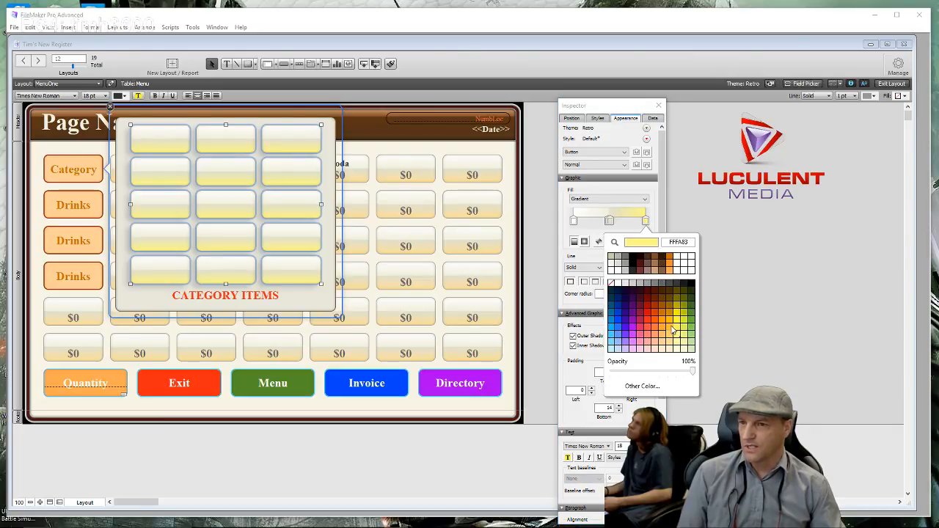
{"action": "left_click", "coordinate": [677, 329]}
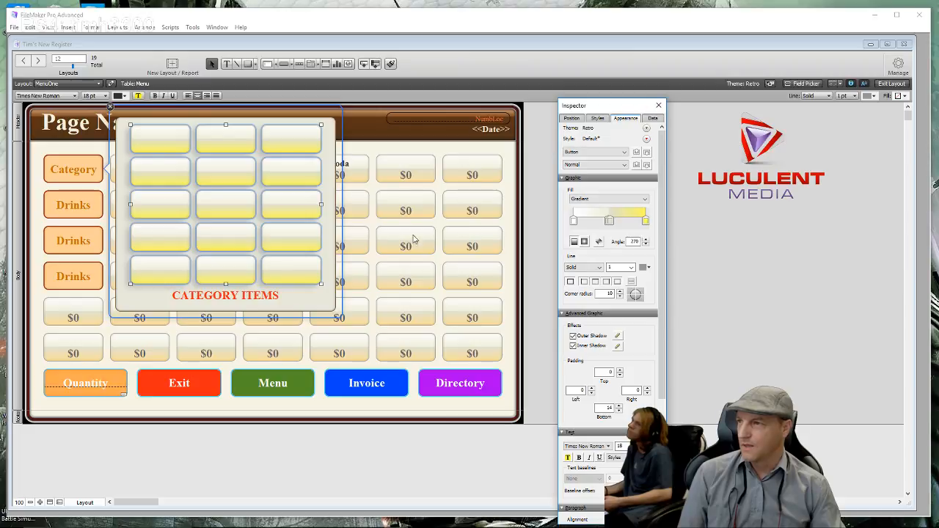
{"action": "left_click", "coordinate": [49, 151]}
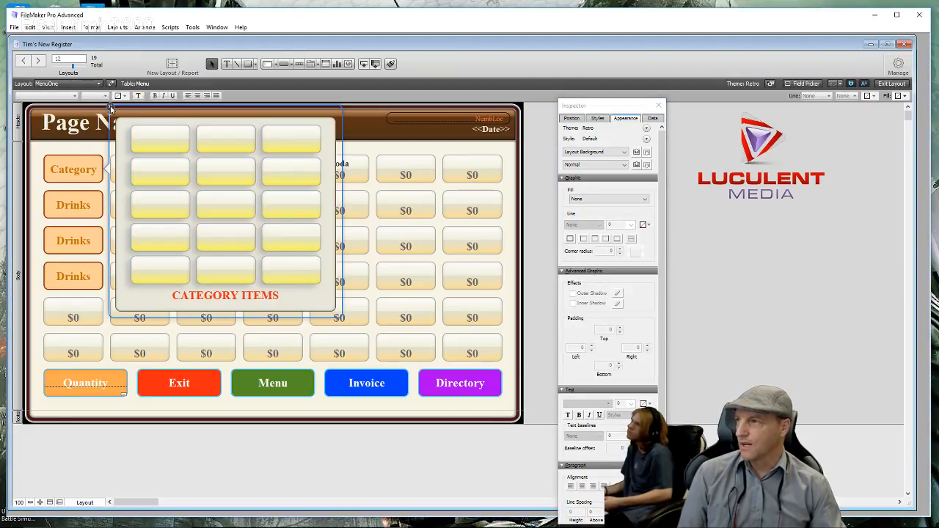
- Nudge the first Drinks button back into its column and check its popover before closing it
{"action": "left_click", "coordinate": [110, 109]}
{"action": "left_click", "coordinate": [74, 212]}
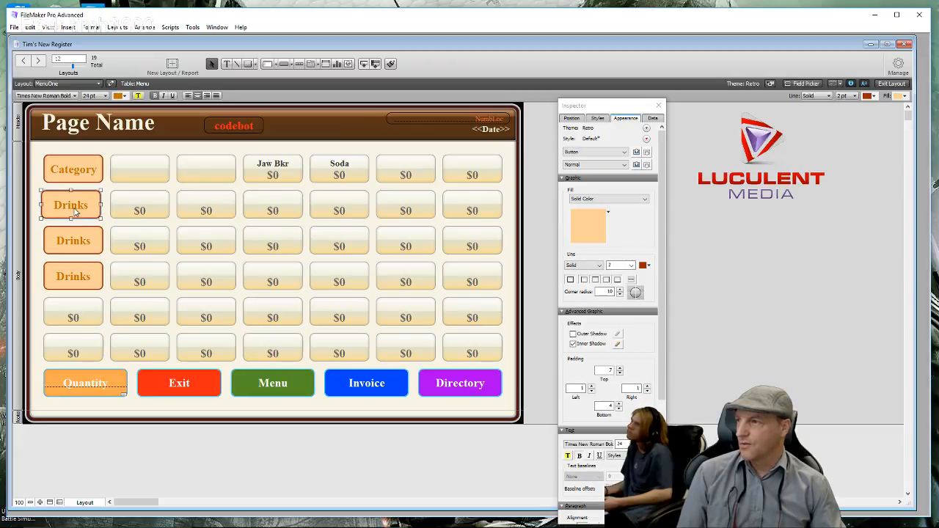
{"action": "key", "text": "ctrl+z"}
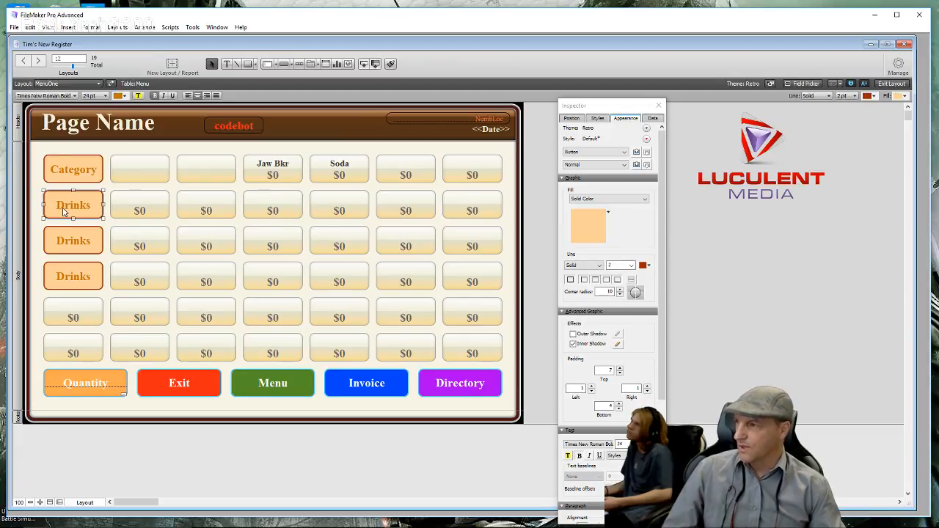
{"action": "double_click", "coordinate": [63, 213]}
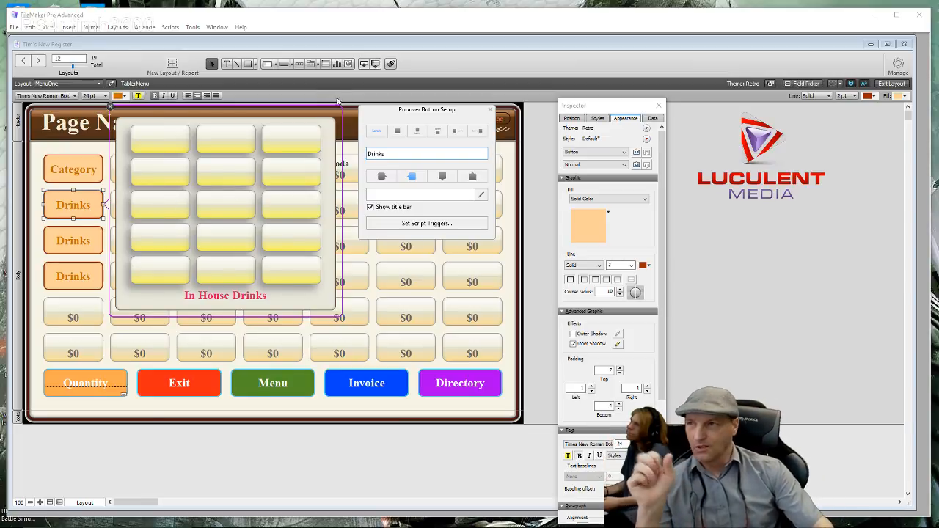
{"action": "left_click", "coordinate": [109, 108]}
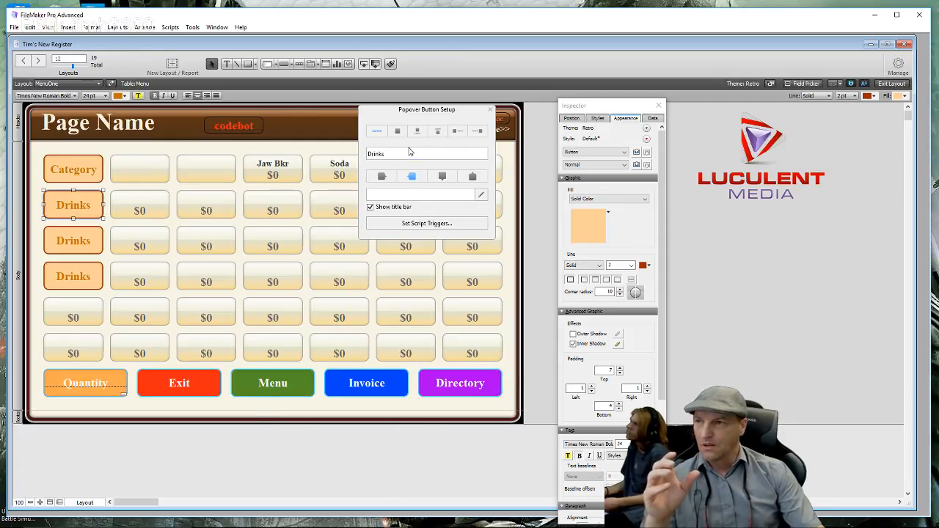
{"action": "left_click", "coordinate": [491, 110]}
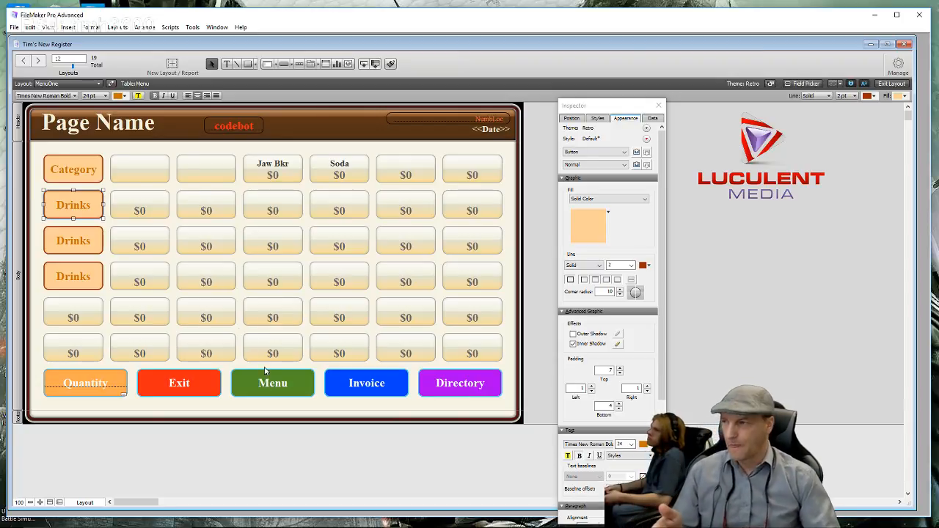
{"action": "left_click", "coordinate": [41, 152]}
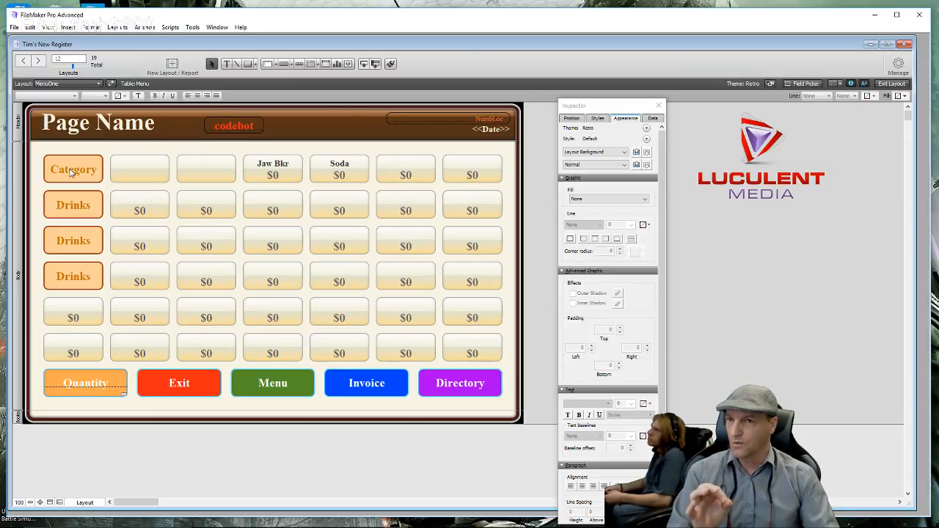
{"action": "left_click", "coordinate": [70, 171]}
{"action": "left_click", "coordinate": [71, 171]}
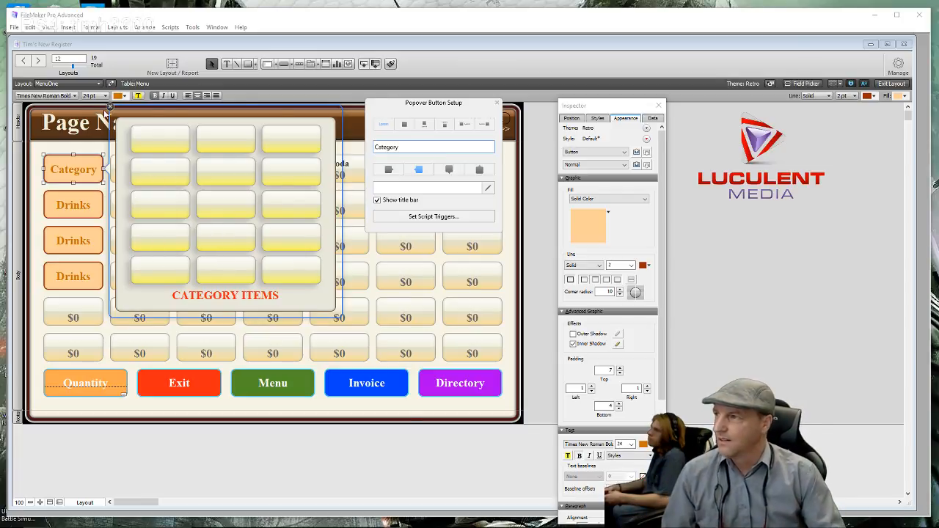
{"action": "left_click", "coordinate": [110, 108]}
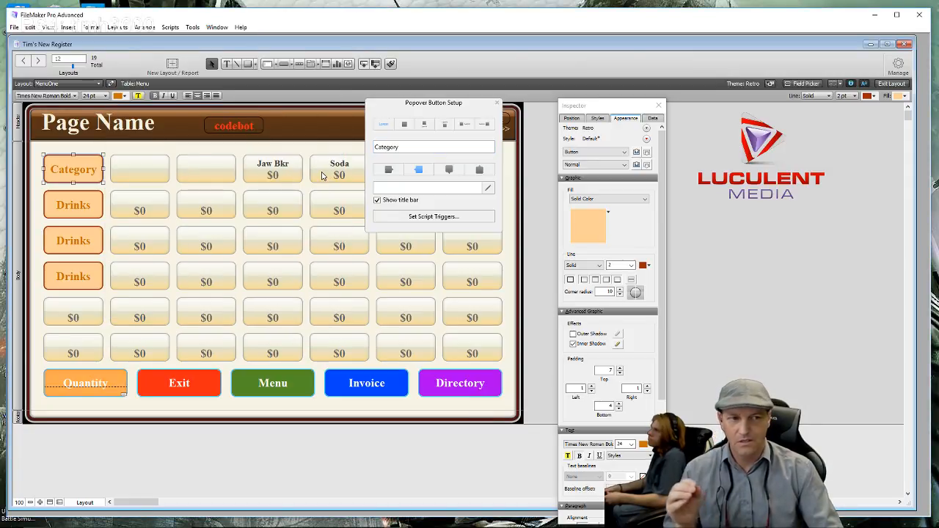
{"action": "left_click", "coordinate": [497, 104]}
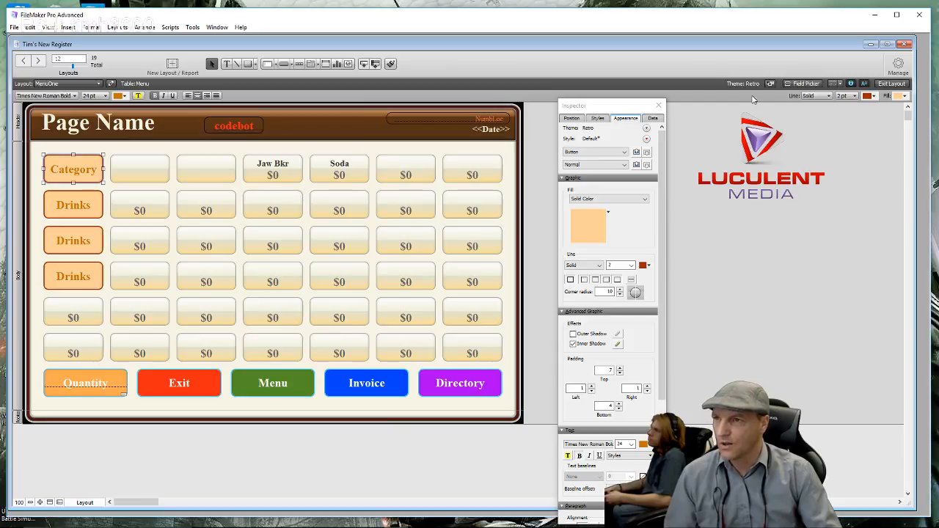
{"action": "left_click", "coordinate": [902, 84]}
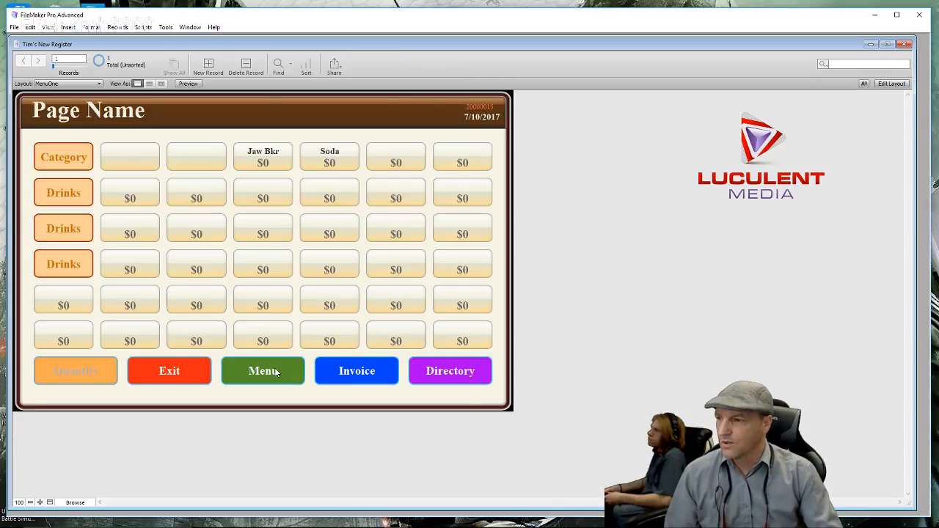
{"action": "left_click", "coordinate": [98, 85]}
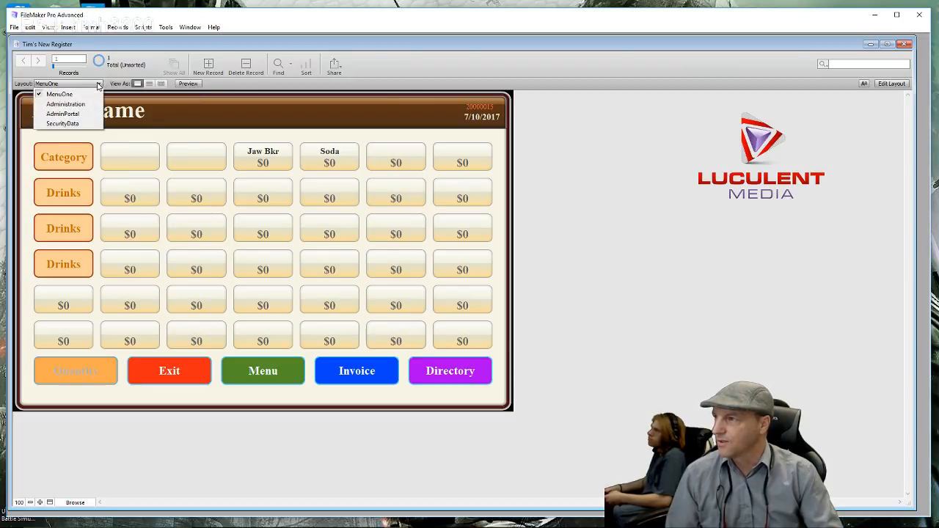
{"action": "left_click", "coordinate": [235, 115]}
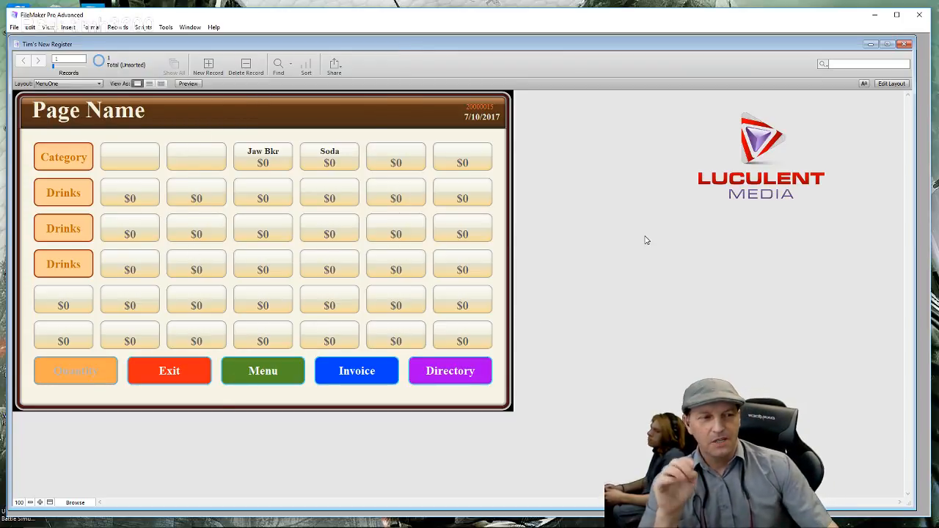
{"action": "left_click", "coordinate": [893, 83]}
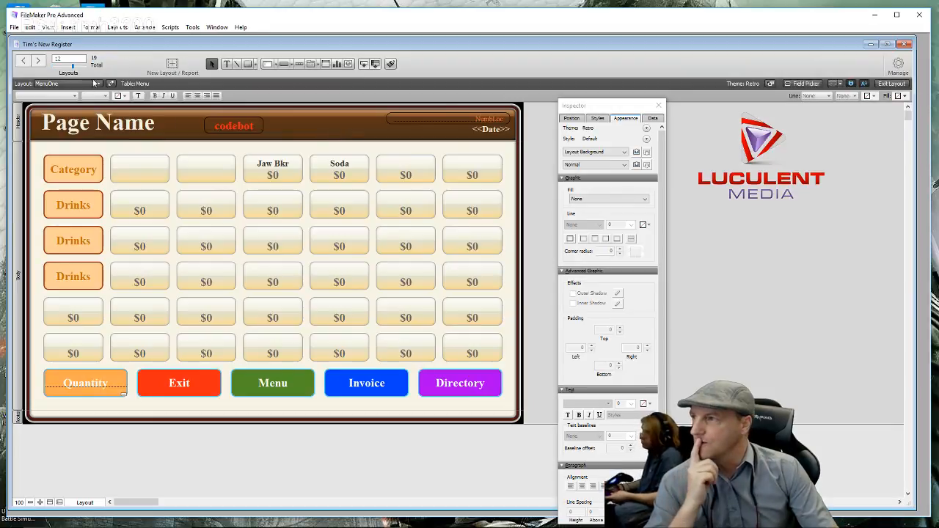
- Choose EntryMenu from the Layout popup to show the Register and Admin Entry buttons
{"action": "left_click", "coordinate": [99, 85]}
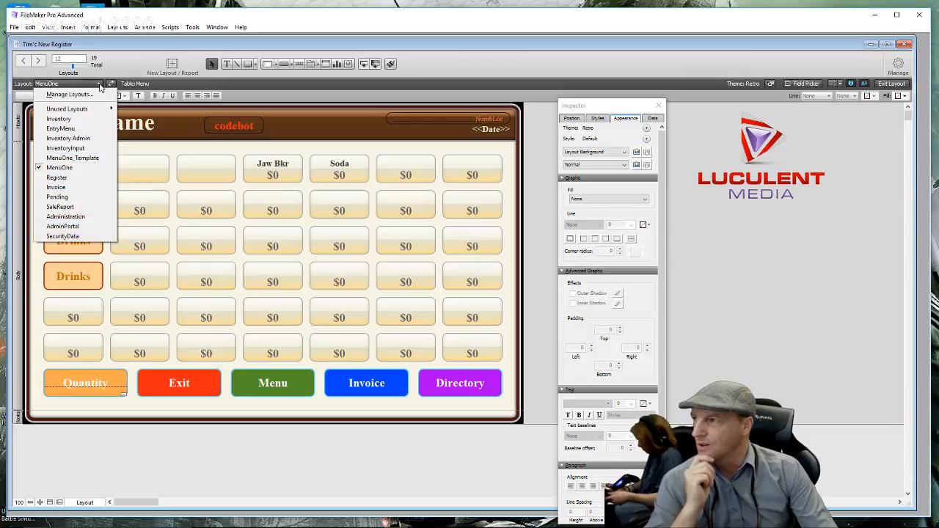
{"action": "left_click", "coordinate": [86, 128]}
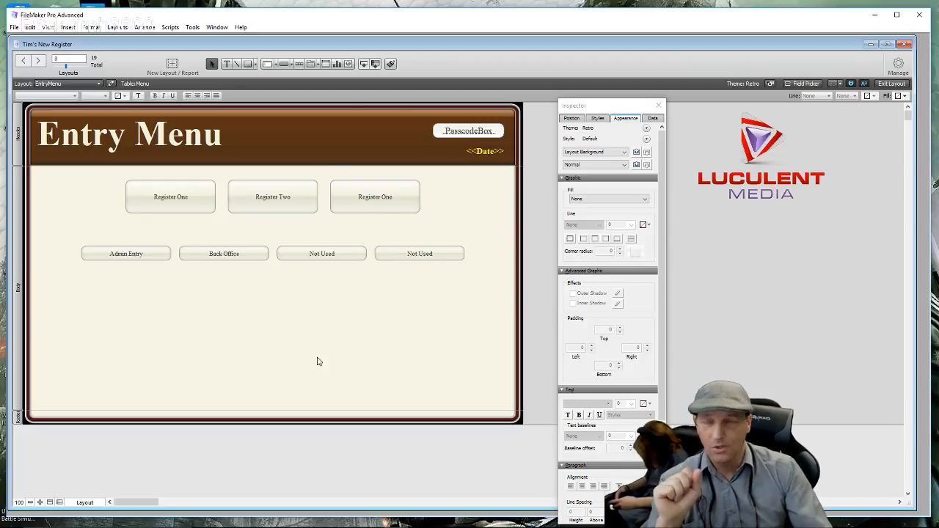
{"action": "left_click", "coordinate": [100, 84]}
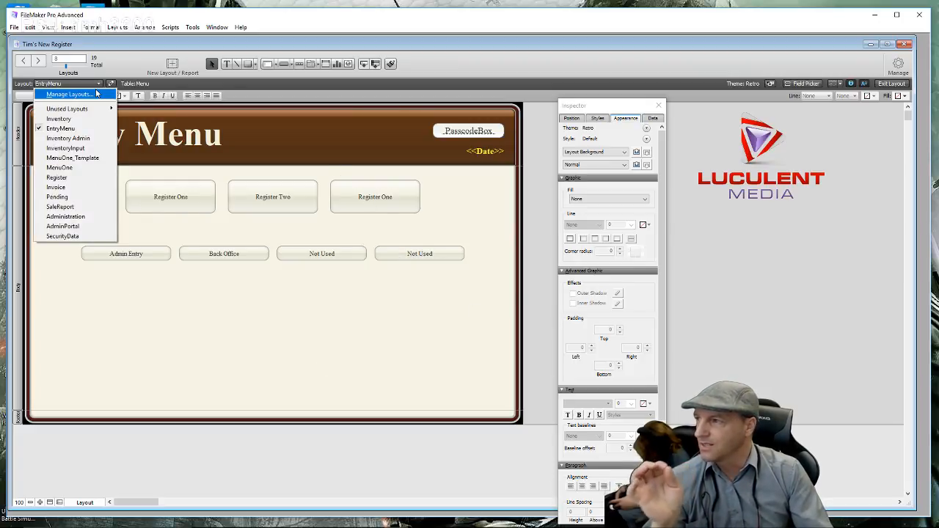
- View MenuOne_Template for comparison, then return to MenuOne with the Inspector moved aside
{"action": "left_click", "coordinate": [107, 159]}
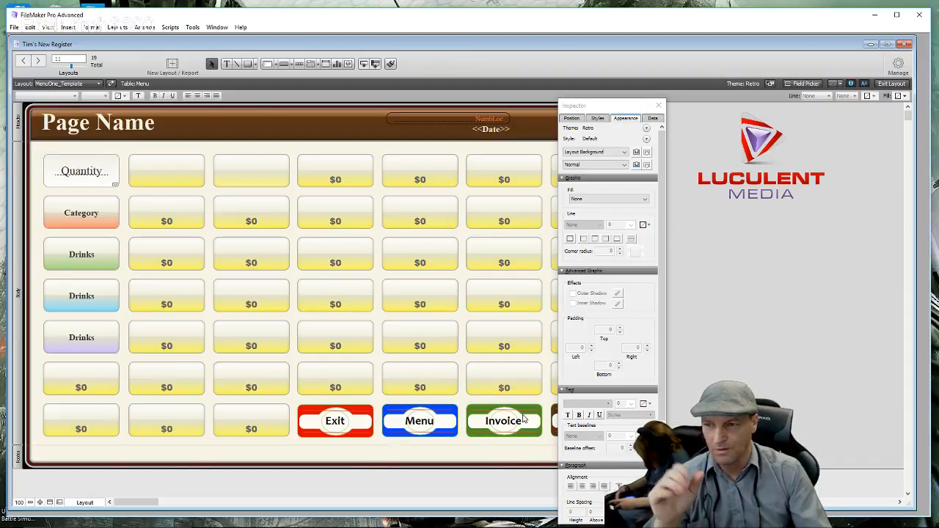
{"action": "left_click_drag", "start_coordinate": [618, 105], "coordinate": [721, 109]}
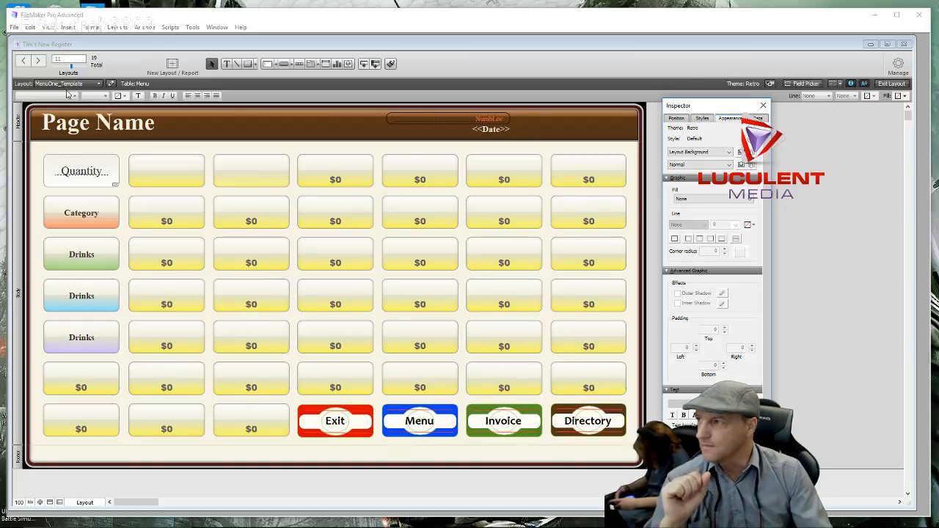
{"action": "left_click", "coordinate": [101, 85]}
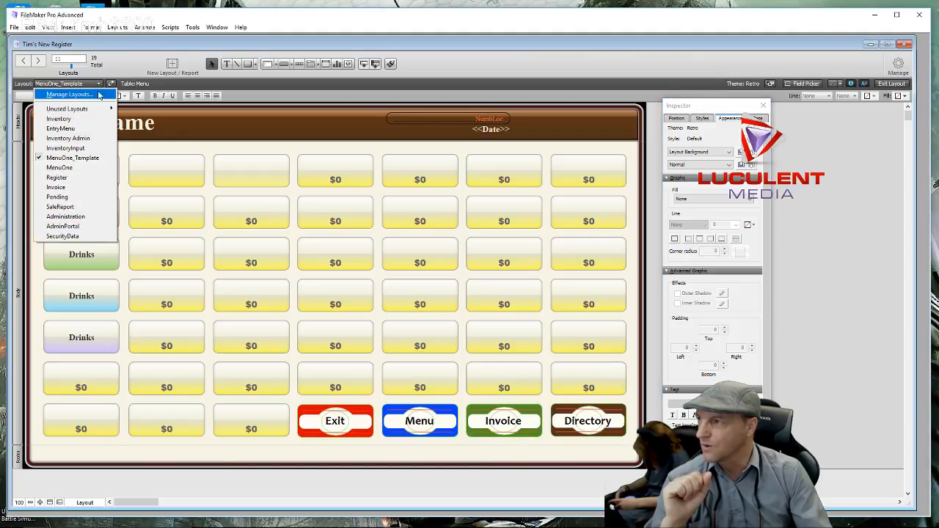
{"action": "left_click", "coordinate": [78, 168]}
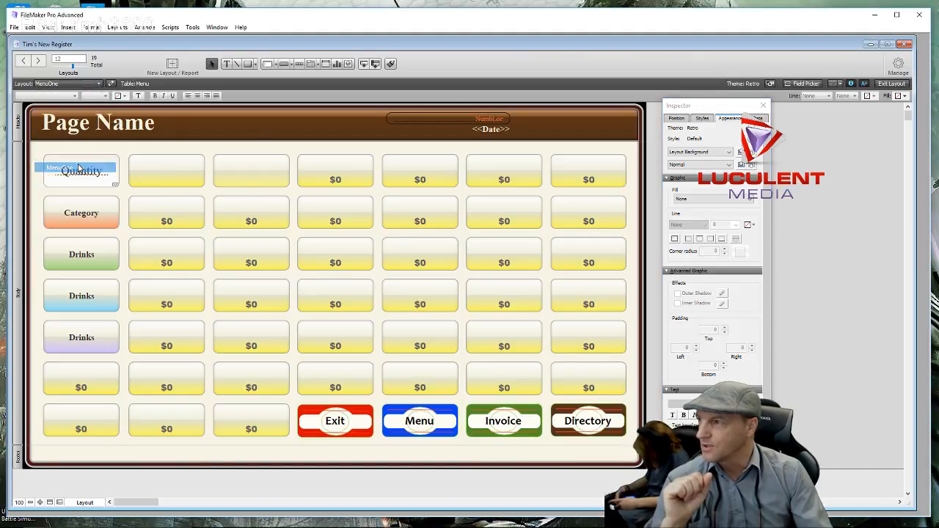
{"action": "left_click", "coordinate": [95, 85]}
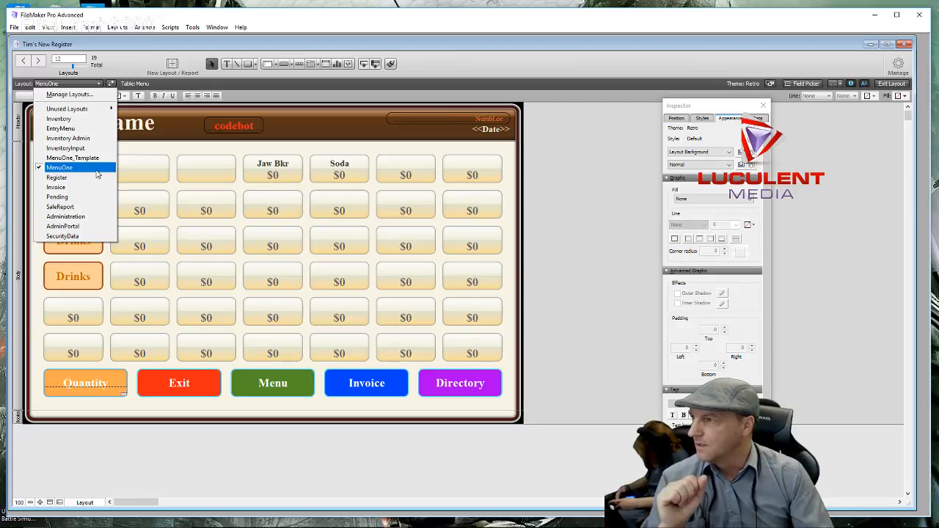
{"action": "left_click", "coordinate": [571, 230]}
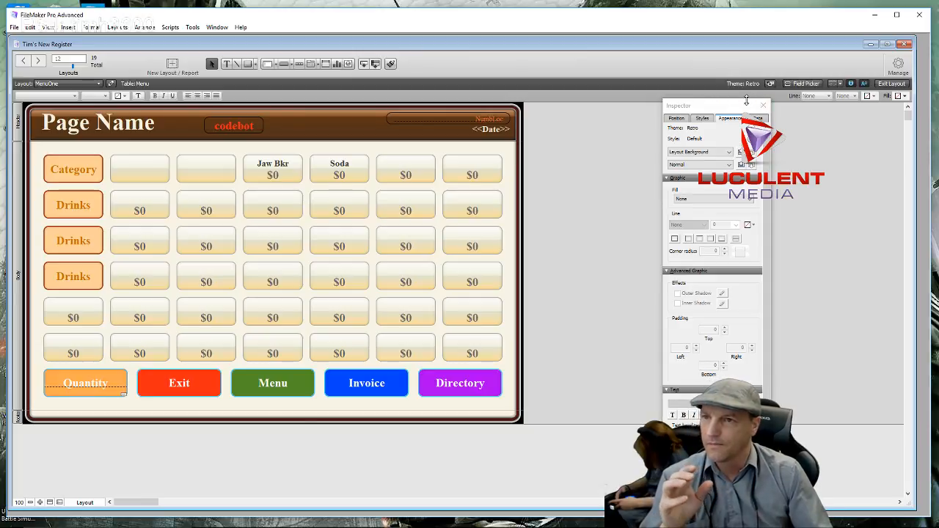
{"action": "left_click_drag", "start_coordinate": [738, 106], "coordinate": [614, 53]}
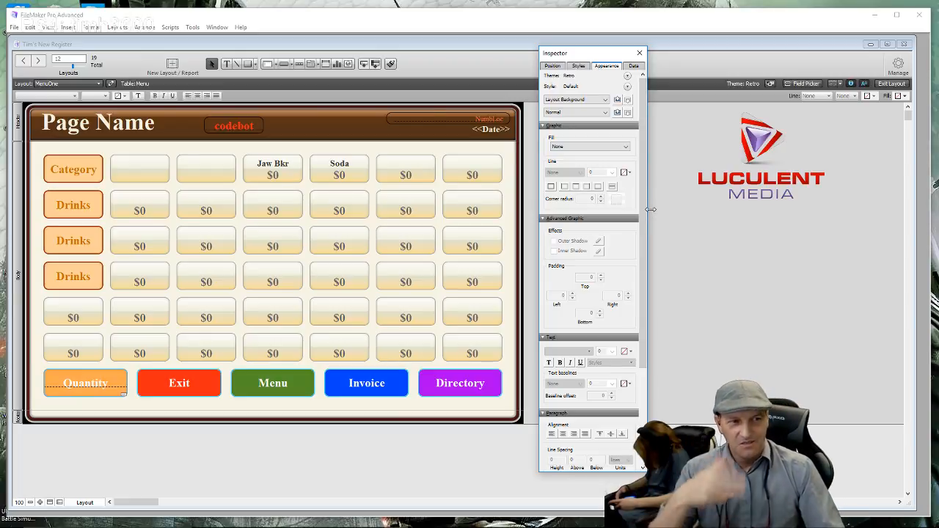
{"action": "left_click", "coordinate": [283, 409]}
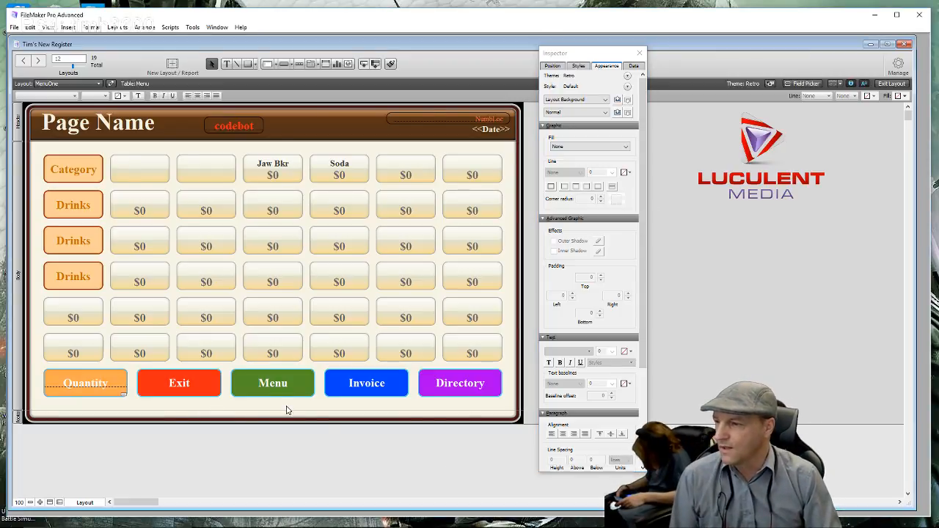
- Switch to Browse mode and enter 10 in the Quantity field
{"action": "left_click", "coordinate": [892, 83]}
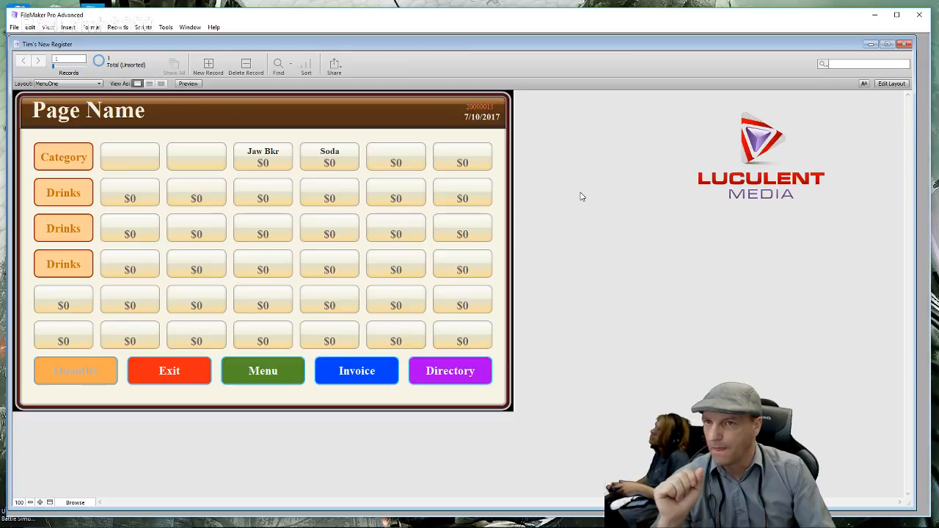
{"action": "left_click", "coordinate": [69, 372]}
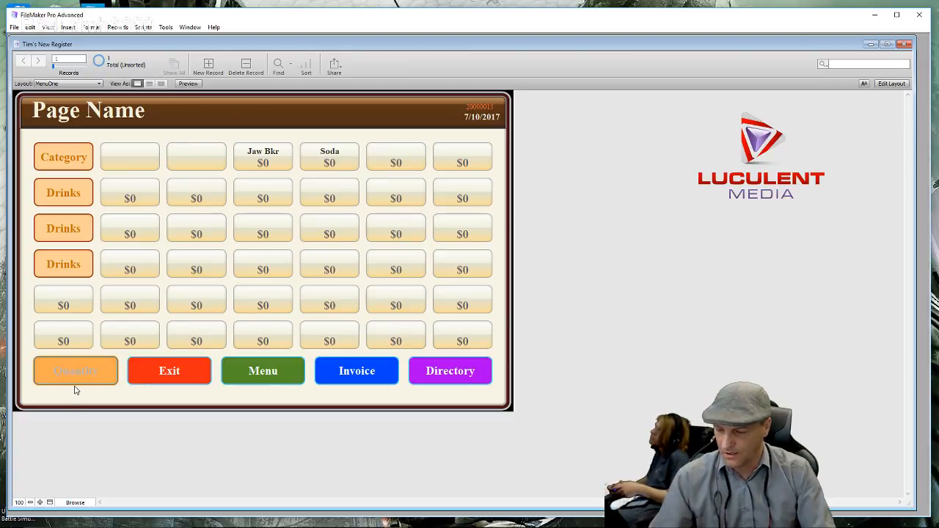
{"action": "type", "text": "10"}
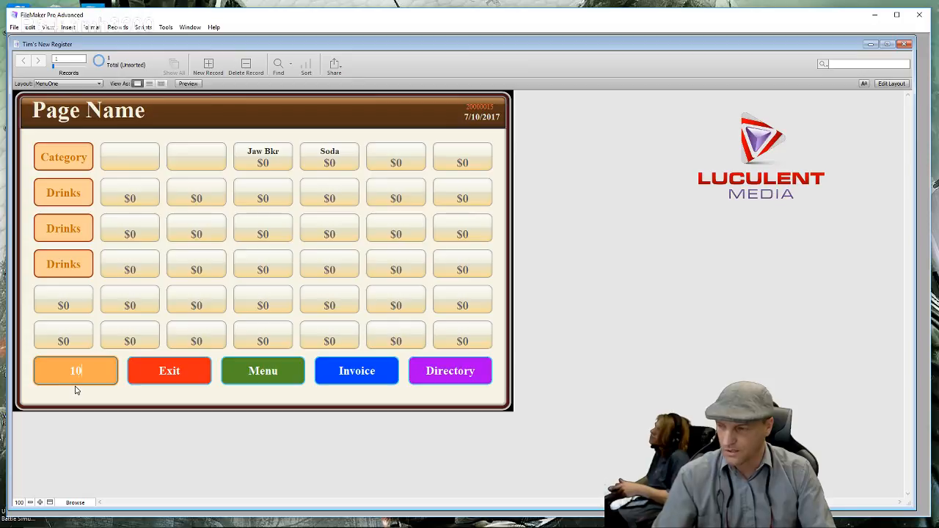
{"action": "left_click", "coordinate": [114, 396]}
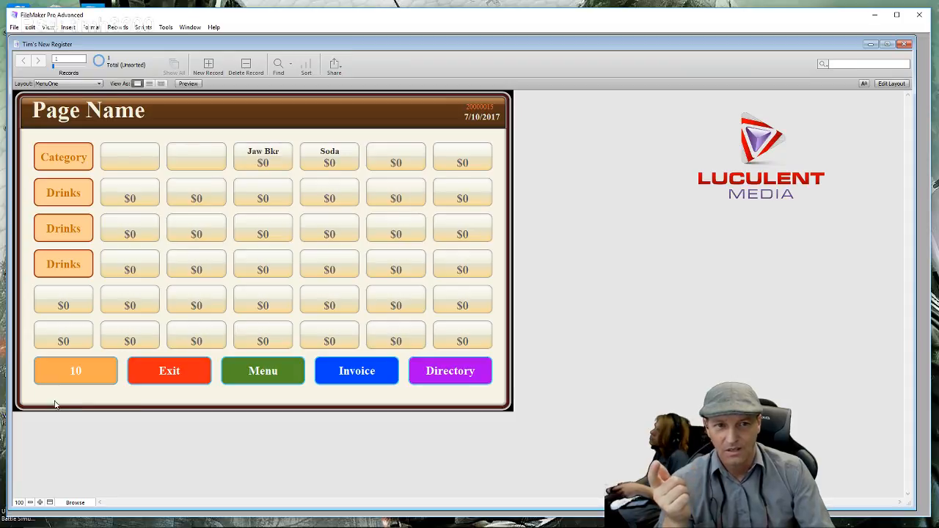
- Complete a cash sale on the invoice and start a new invoice, returning to the item menu
{"action": "left_click", "coordinate": [351, 376]}
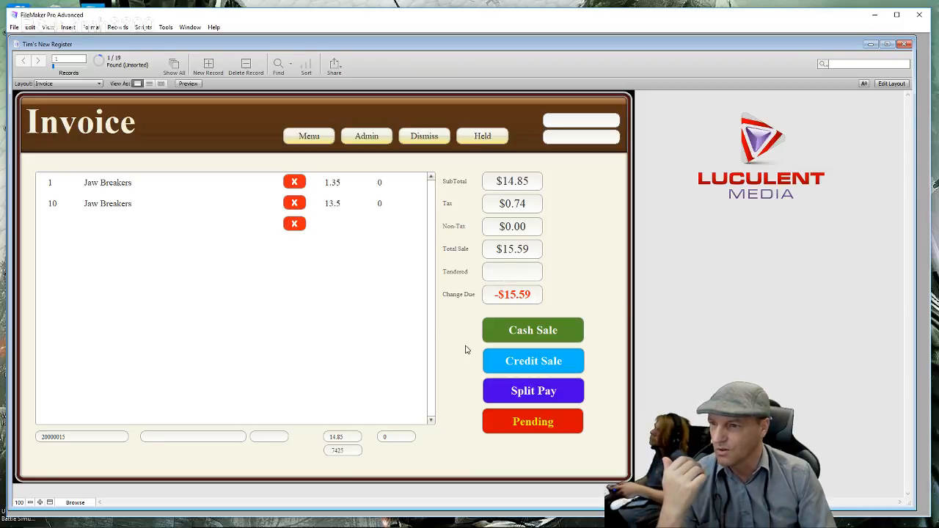
{"action": "left_click", "coordinate": [493, 335]}
{"action": "left_click", "coordinate": [439, 325]}
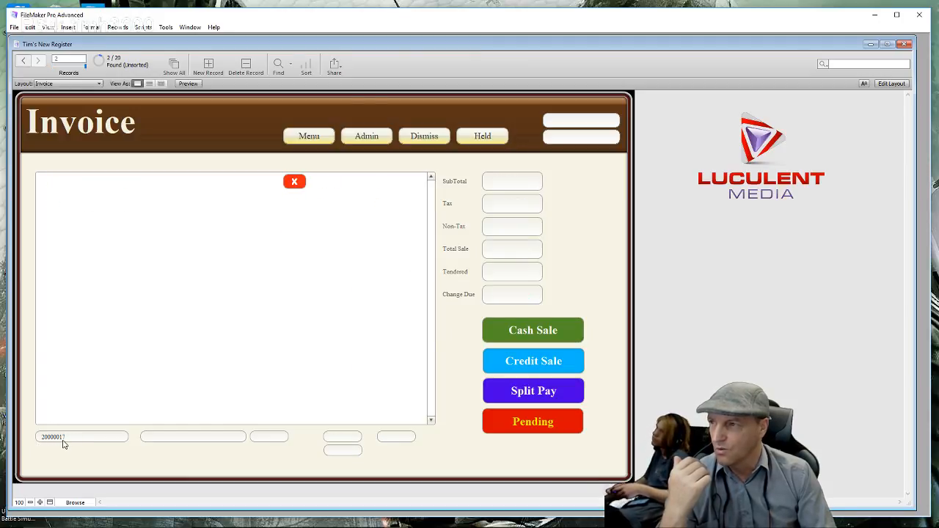
{"action": "left_click", "coordinate": [316, 136]}
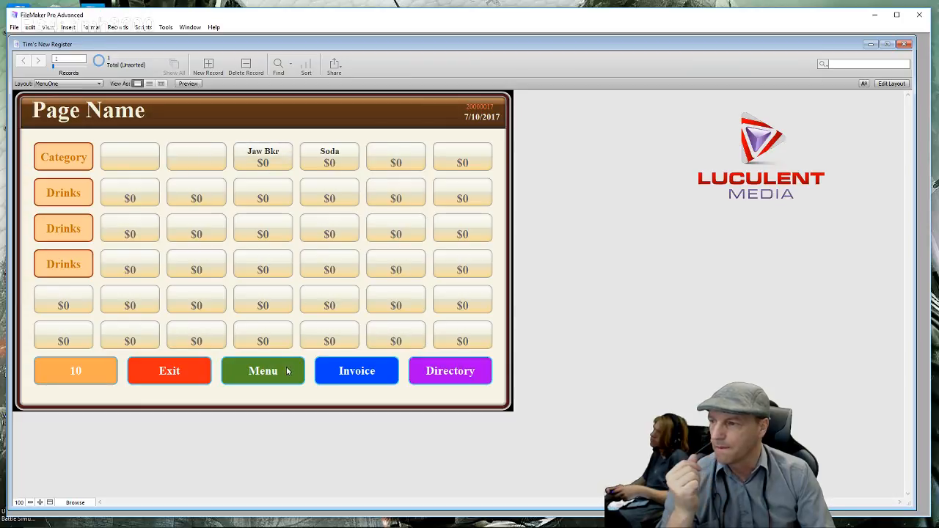
- Run a second cash sale, go back to the MenuOne item page, and enter Layout mode
{"action": "left_click", "coordinate": [331, 376]}
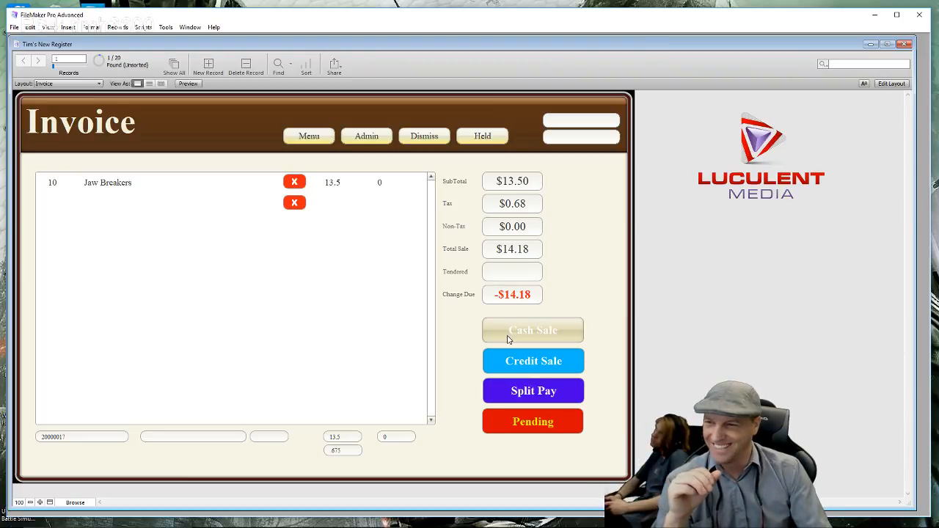
{"action": "left_click", "coordinate": [506, 336]}
{"action": "left_click", "coordinate": [421, 334]}
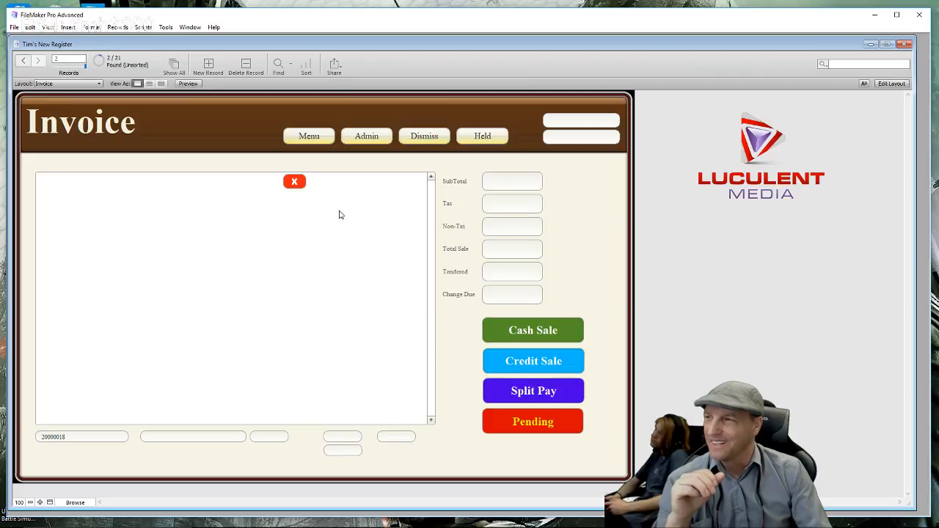
{"action": "left_click", "coordinate": [331, 138]}
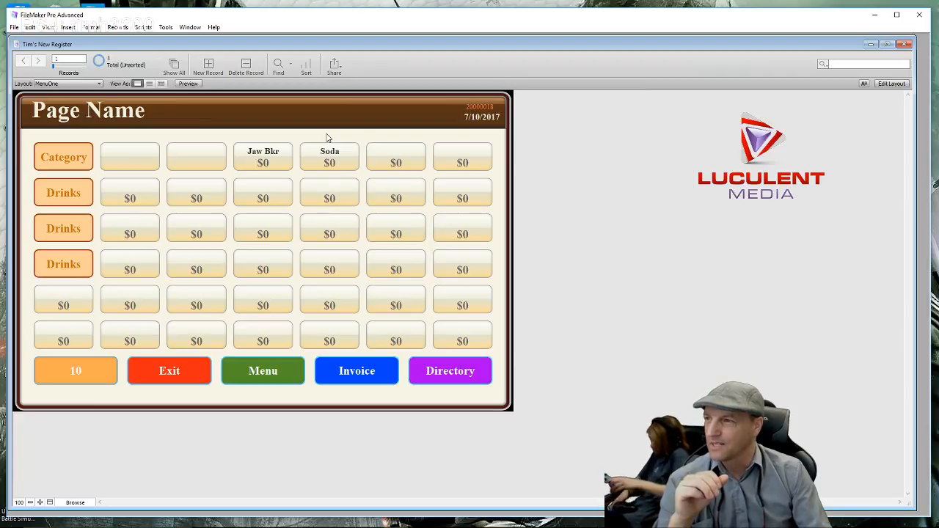
{"action": "left_click", "coordinate": [888, 83]}
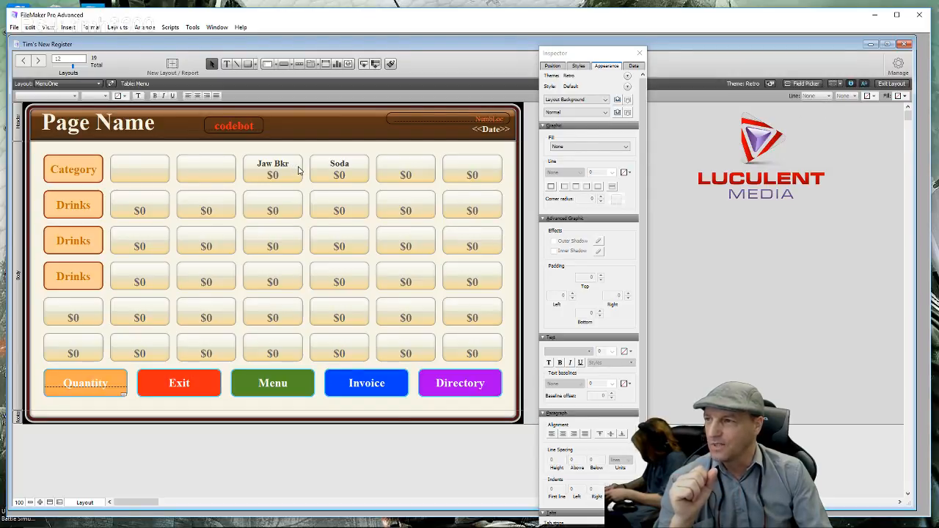
- Open Button Setup for the Jaw Bkr button and open its MasterButton script for editing
{"action": "left_click", "coordinate": [299, 171]}
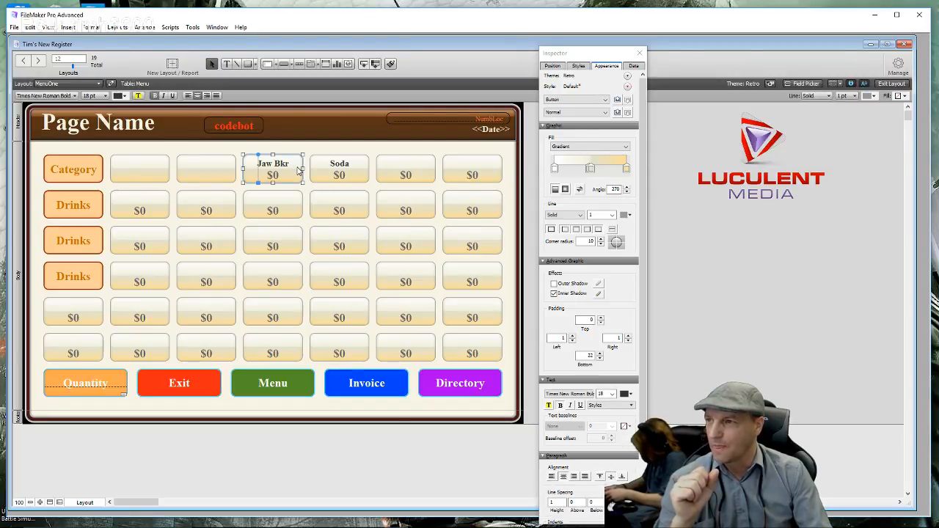
{"action": "double_click", "coordinate": [299, 171]}
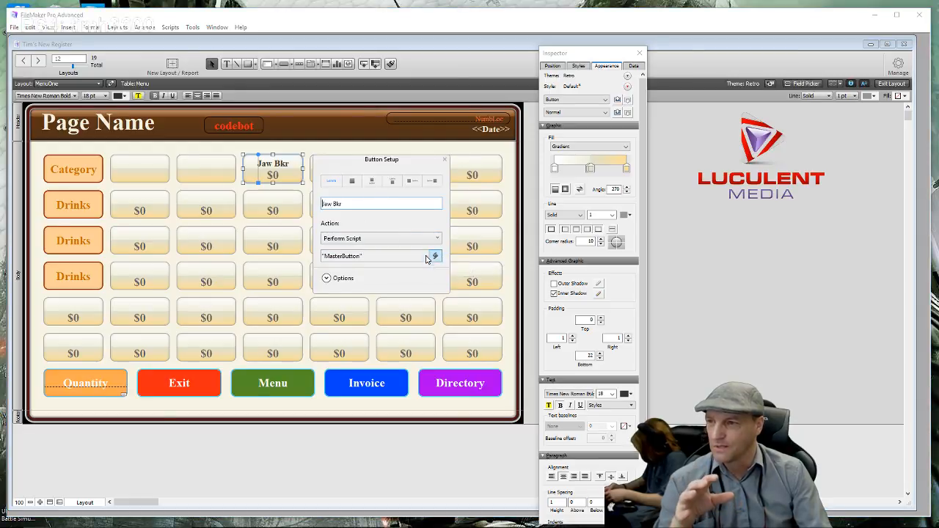
{"action": "left_click", "coordinate": [393, 258]}
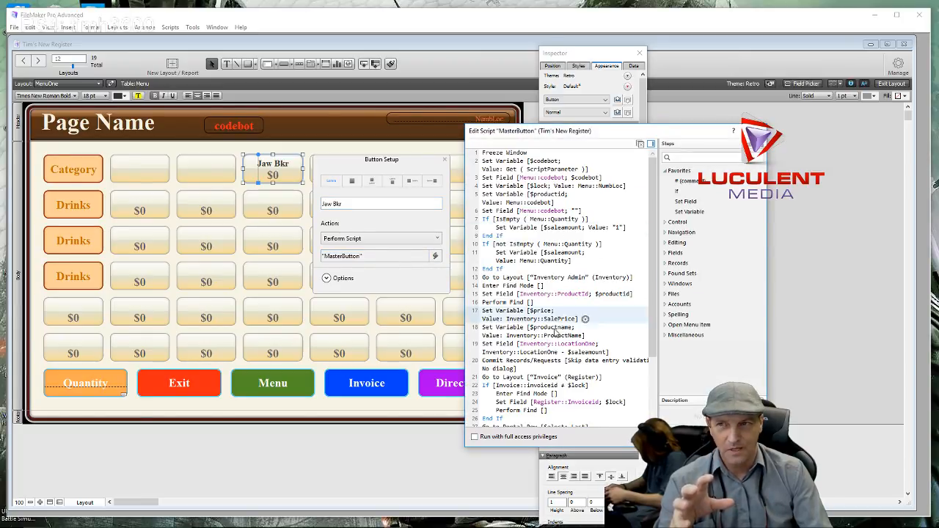
{"action": "left_click", "coordinate": [756, 131]}
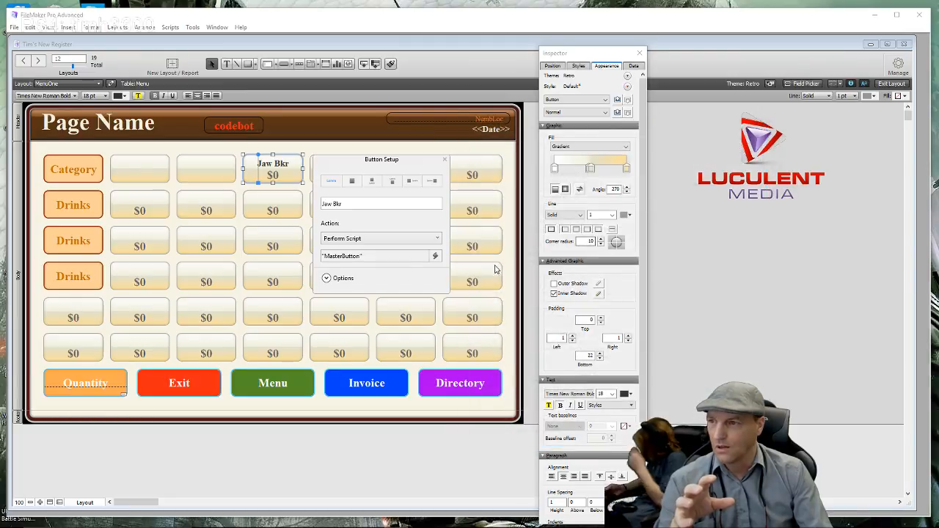
{"action": "left_click", "coordinate": [436, 257]}
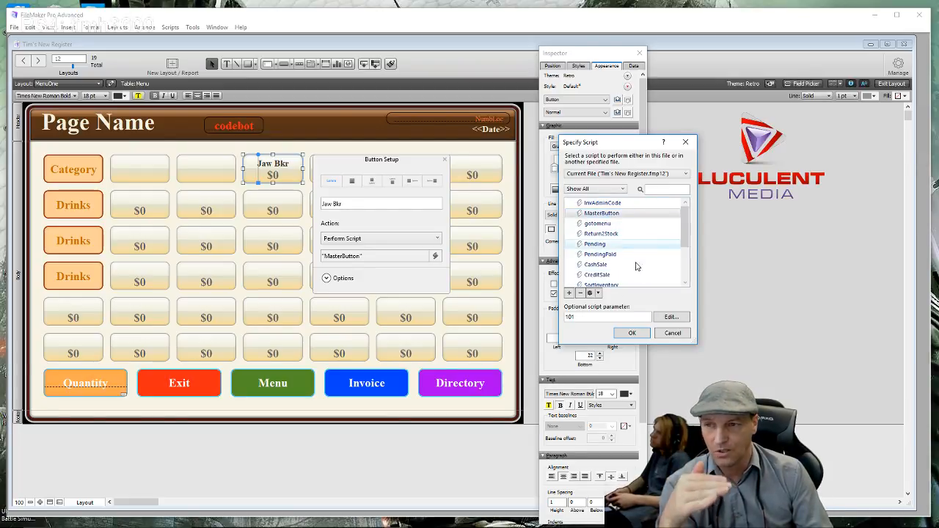
{"action": "left_click", "coordinate": [630, 333]}
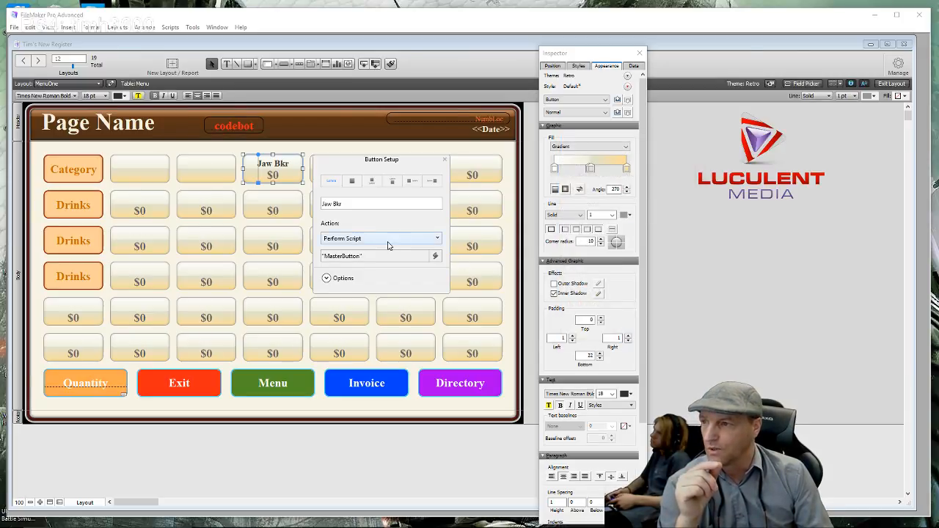
{"action": "double_click", "coordinate": [360, 256]}
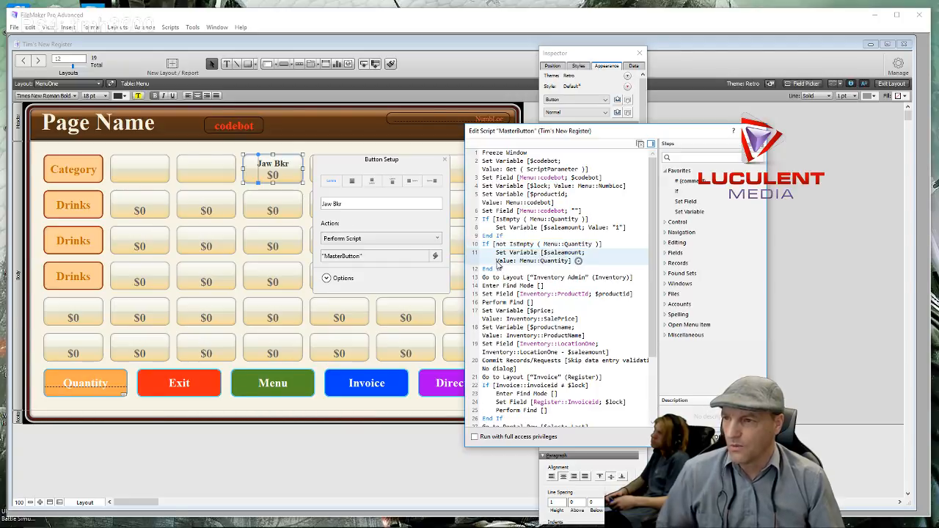
- Insert Set Field [Menu::Quantity; ""] after step 11, then save the script and close Button Setup
{"action": "left_click", "coordinate": [495, 263]}
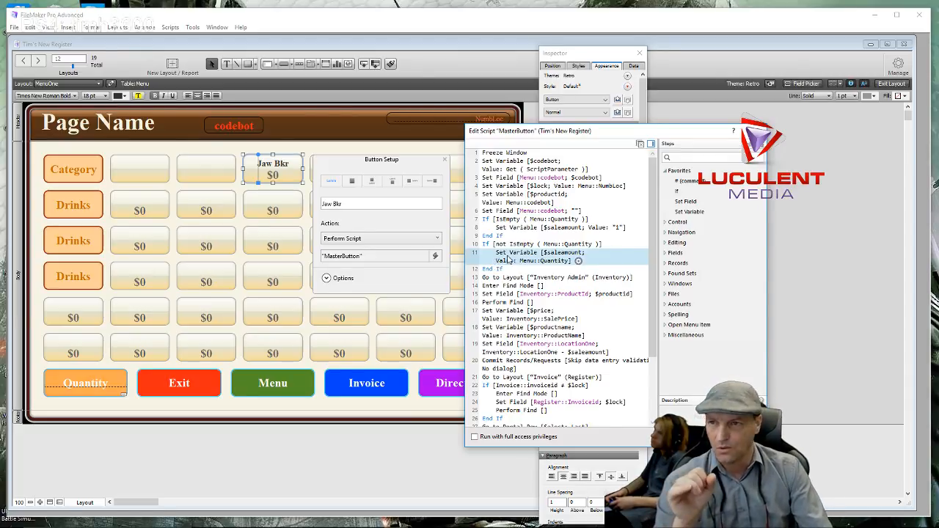
{"action": "double_click", "coordinate": [690, 202]}
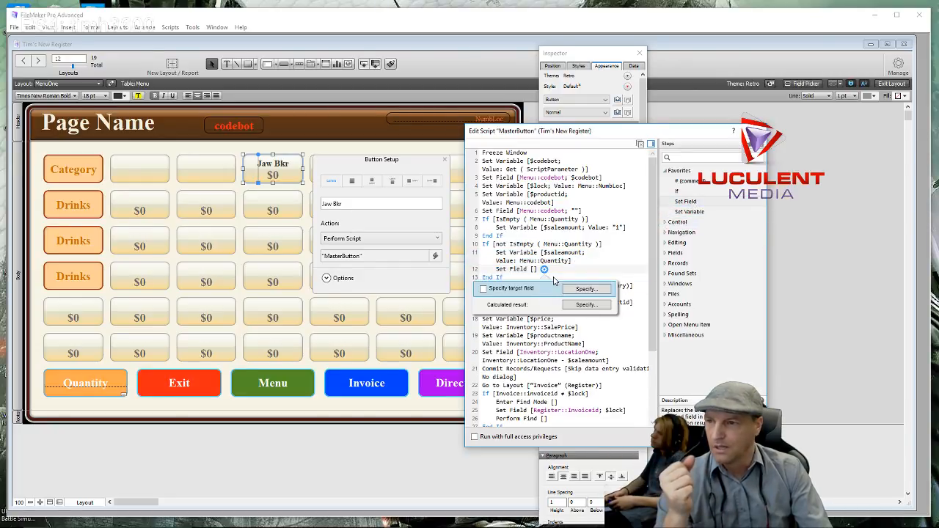
{"action": "left_click", "coordinate": [573, 292]}
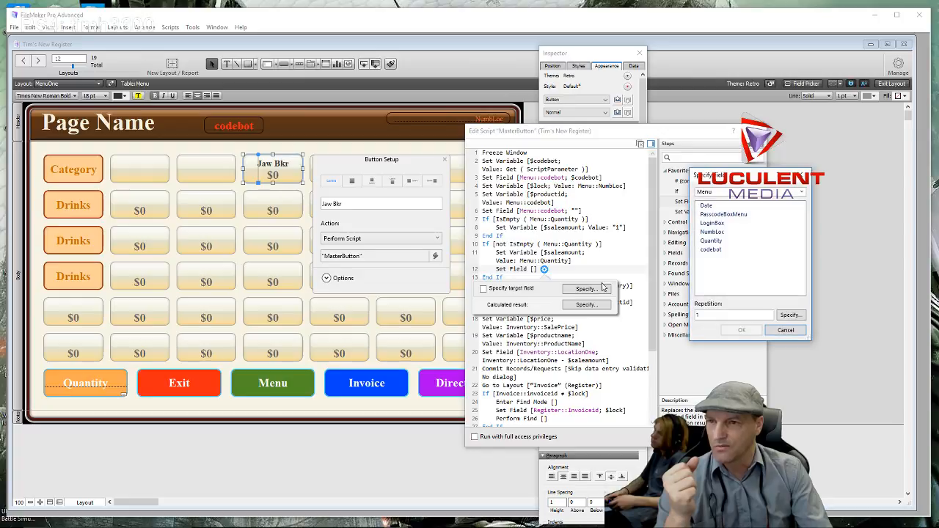
{"action": "left_click", "coordinate": [724, 242]}
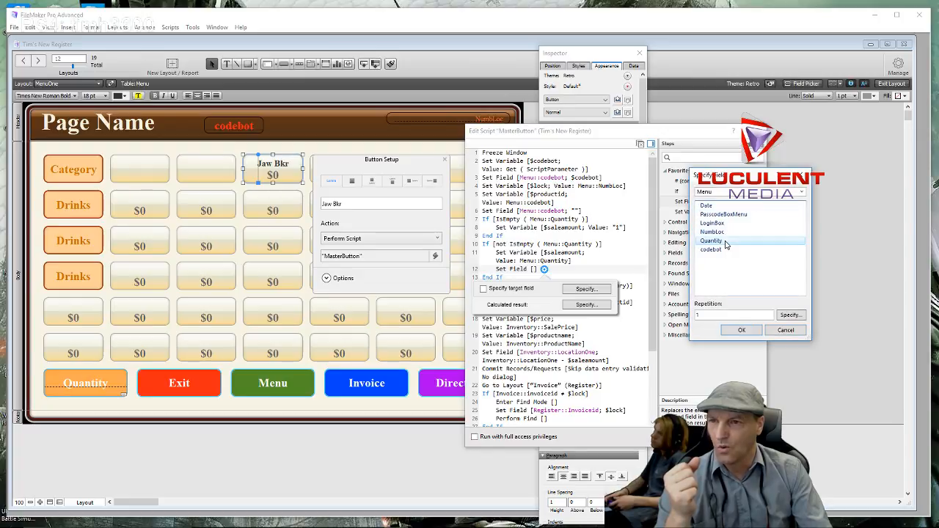
{"action": "double_click", "coordinate": [725, 243]}
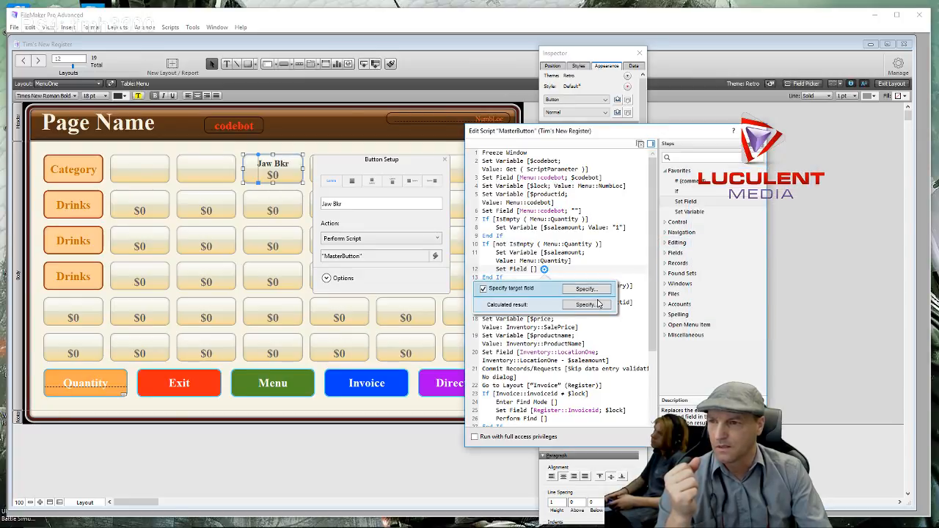
{"action": "left_click", "coordinate": [586, 305]}
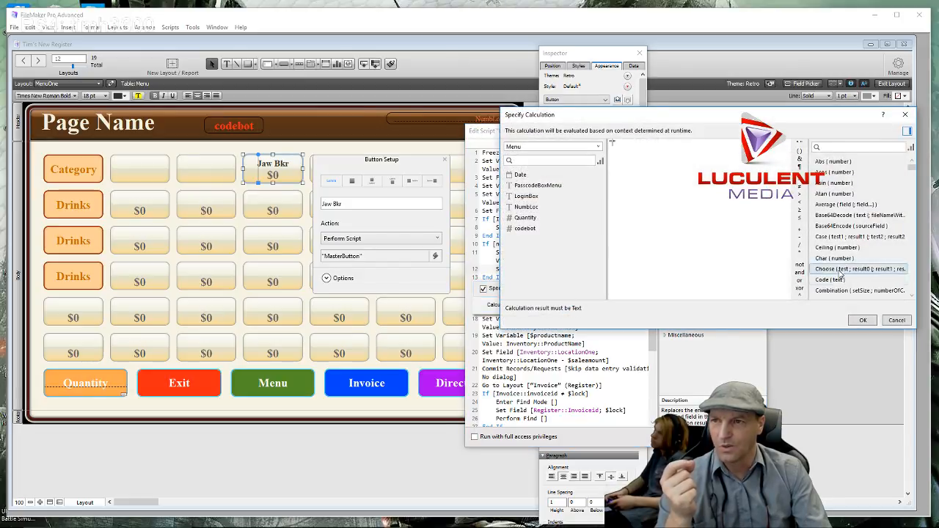
{"action": "left_click", "coordinate": [862, 321]}
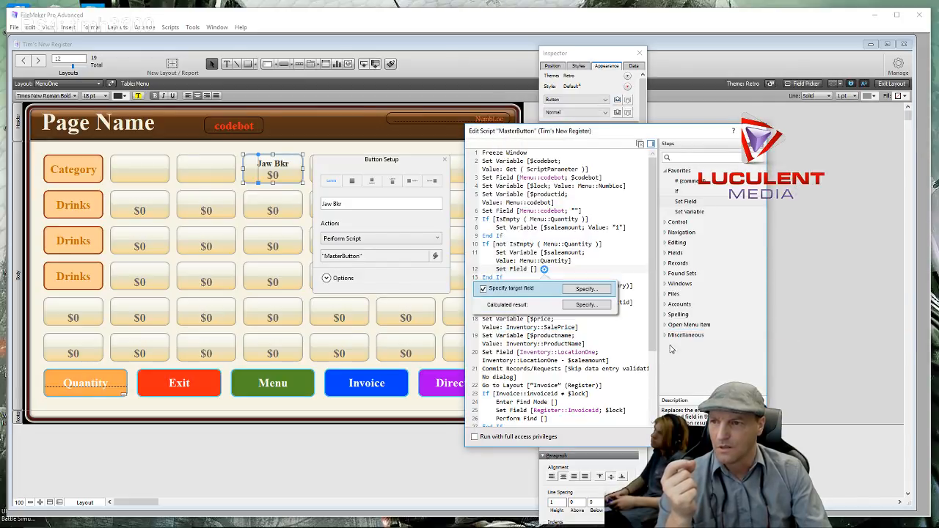
{"action": "left_click", "coordinate": [629, 341]}
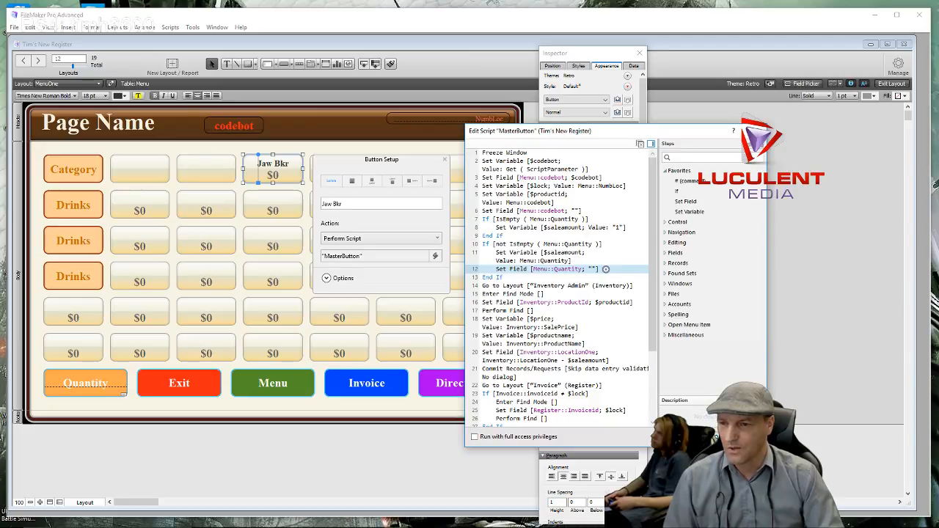
{"action": "left_click", "coordinate": [704, 437]}
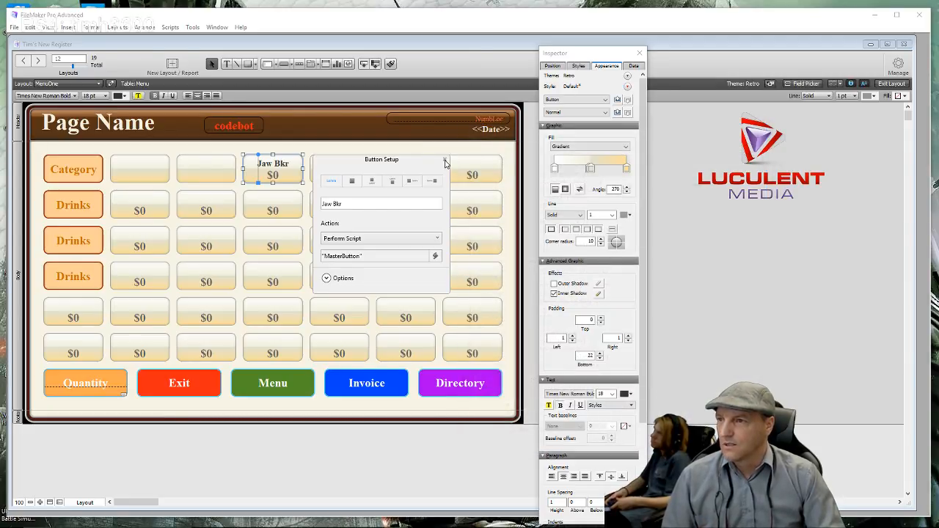
{"action": "left_click", "coordinate": [445, 159]}
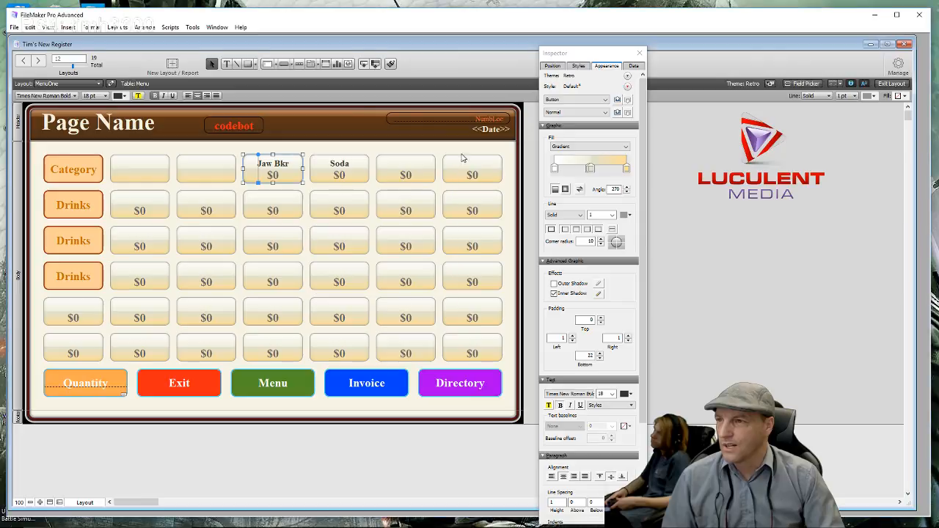
- In Browse mode, add 10 Jaw Bkr items and confirm the invoice shows $14.18
{"action": "left_click", "coordinate": [640, 53]}
{"action": "left_click", "coordinate": [892, 84]}
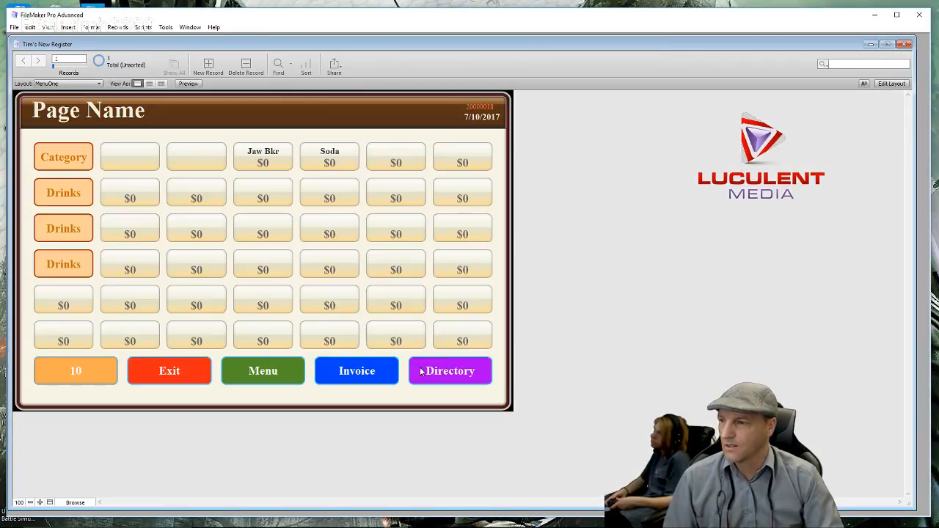
{"action": "left_click", "coordinate": [377, 375]}
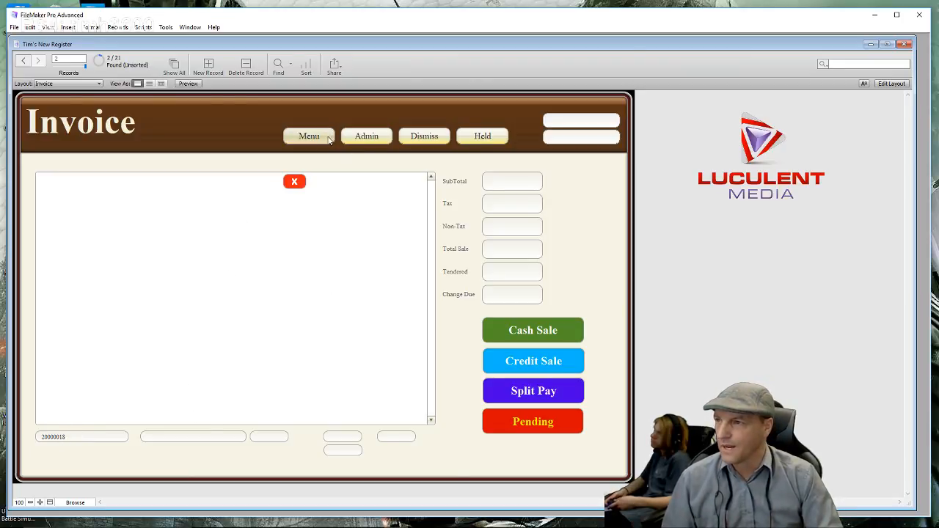
{"action": "left_click", "coordinate": [323, 139]}
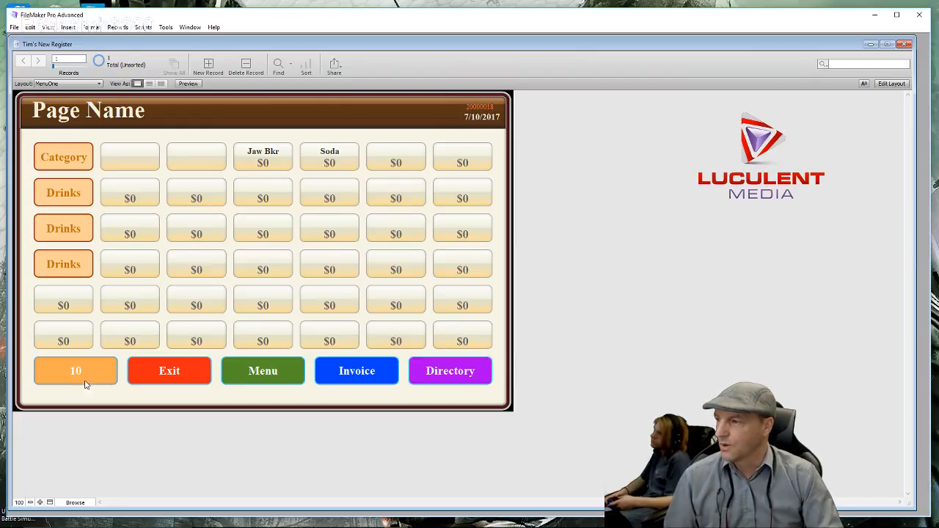
{"action": "left_click", "coordinate": [279, 160]}
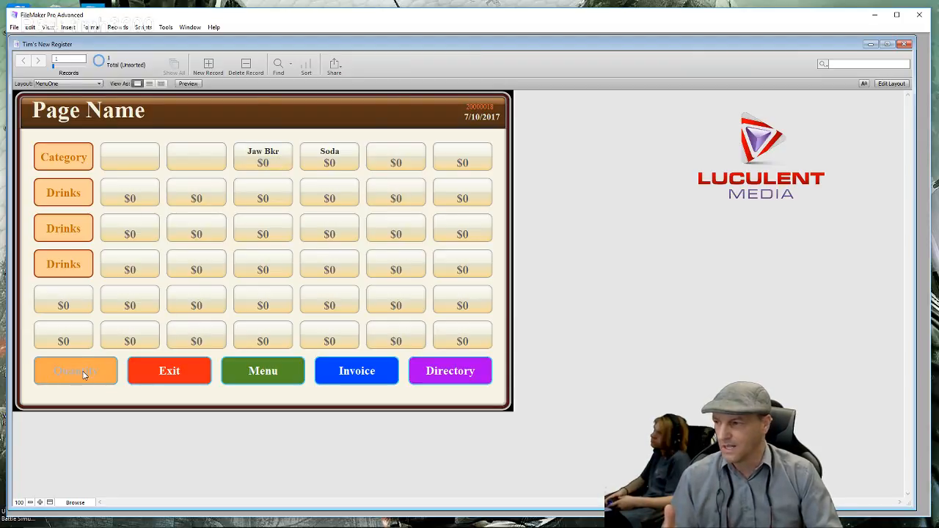
{"action": "left_click", "coordinate": [339, 371]}
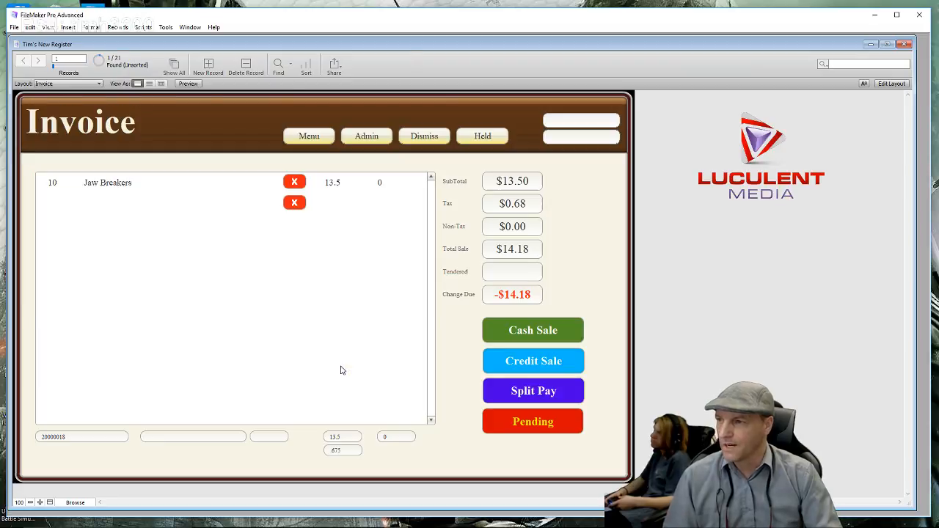
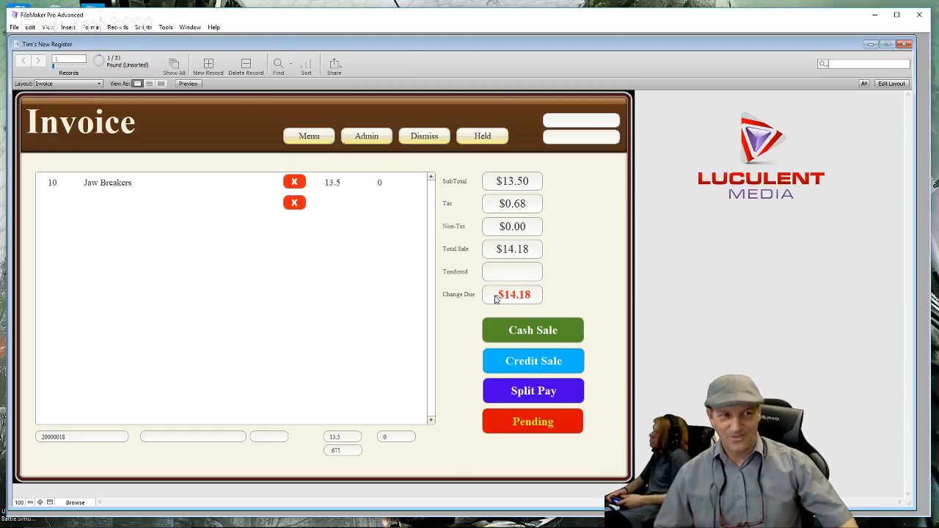
- Enter $15.00 tendered so change due shows $0.83, then bring up the cash sale verification popover
{"action": "left_click", "coordinate": [513, 332]}
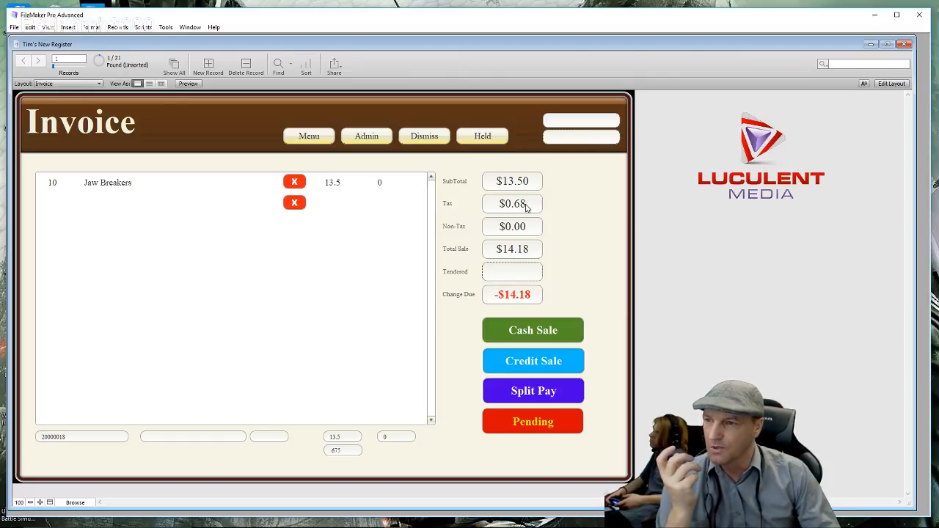
{"action": "left_click", "coordinate": [520, 273]}
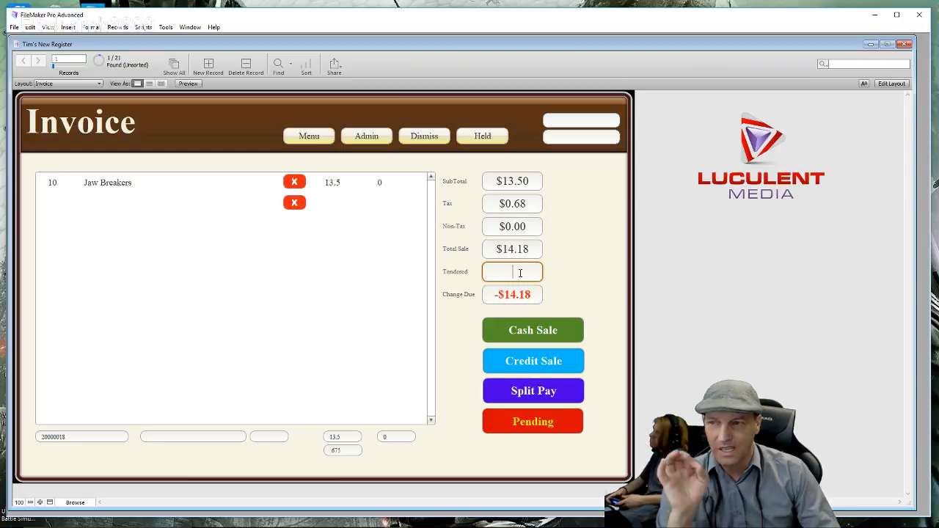
{"action": "type", "text": "1"}
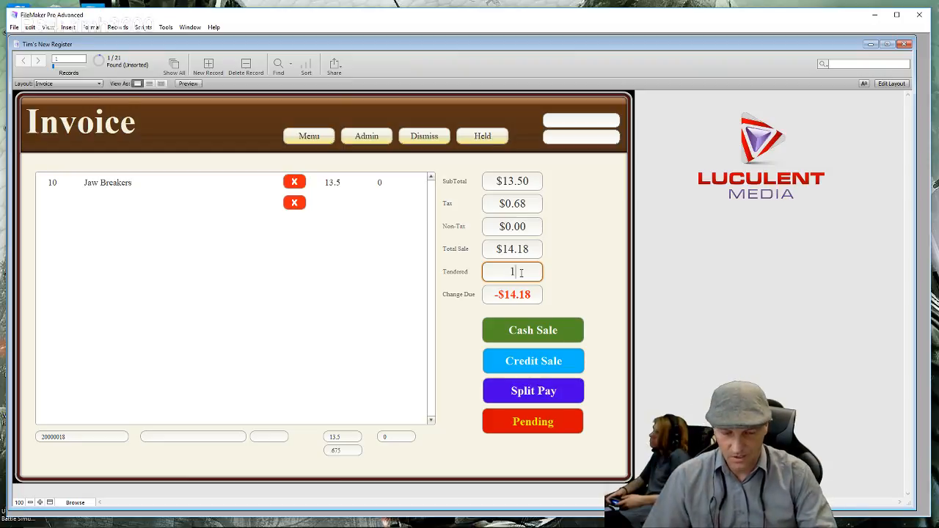
{"action": "type", "text": "5.00"}
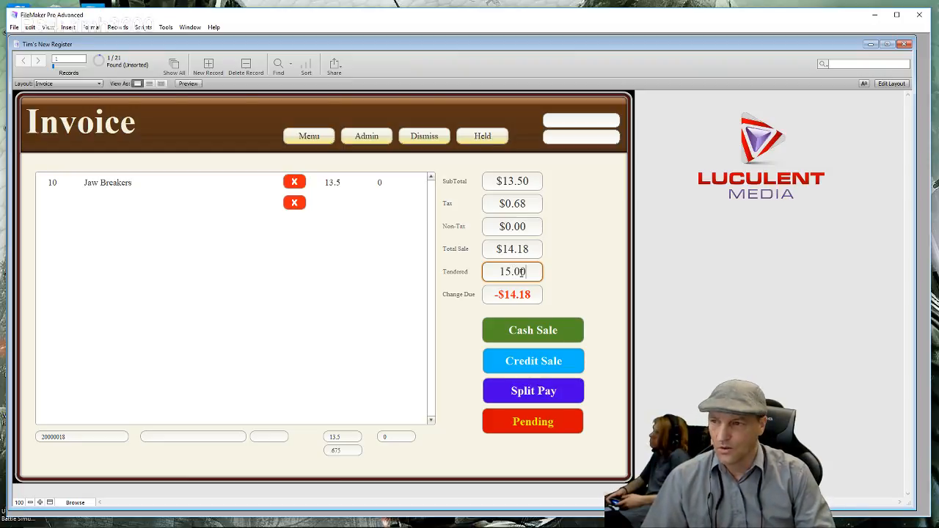
{"action": "left_click", "coordinate": [565, 278]}
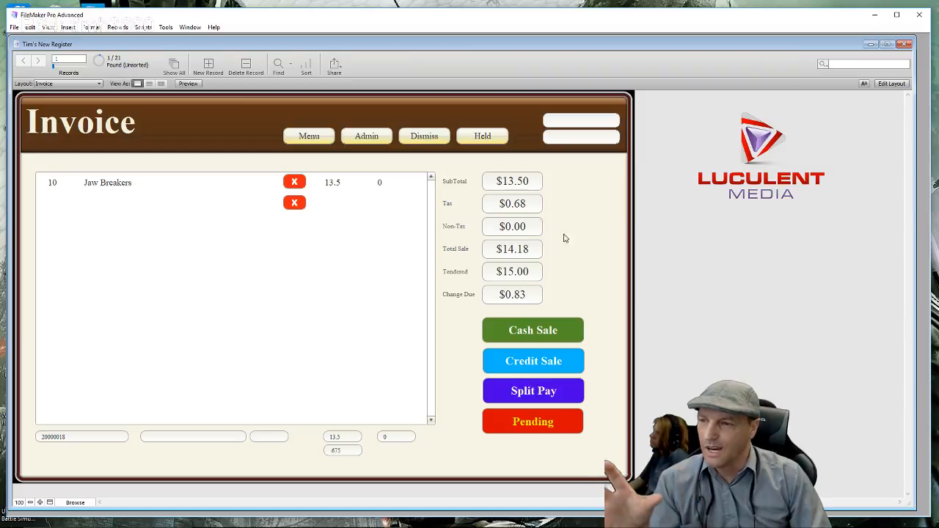
{"action": "left_click", "coordinate": [509, 328]}
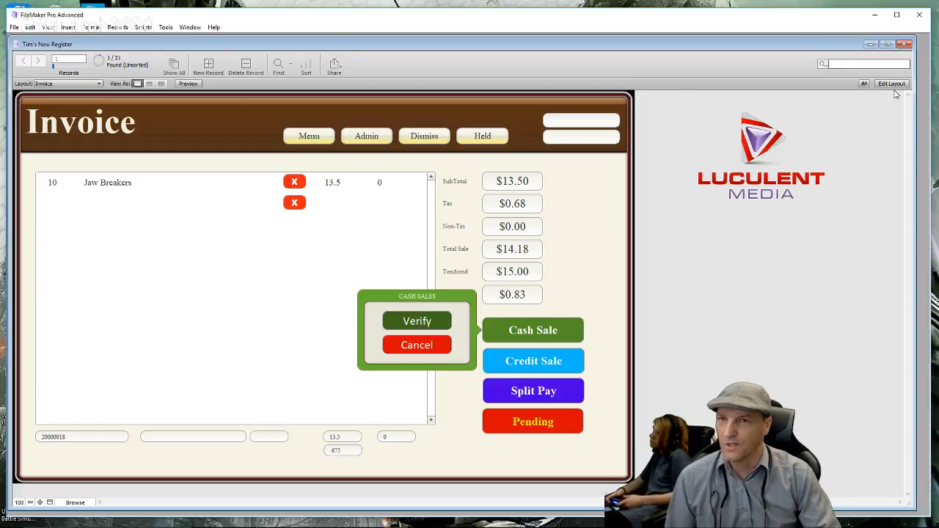
- Verify the cash sale, then select the Cash Sales popover panel in Layout mode
{"action": "left_click", "coordinate": [418, 321]}
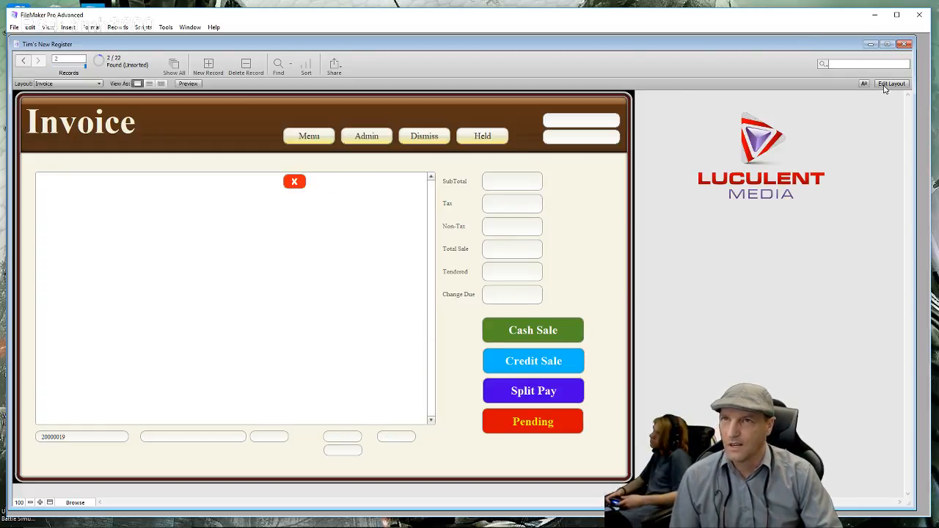
{"action": "left_click", "coordinate": [888, 84]}
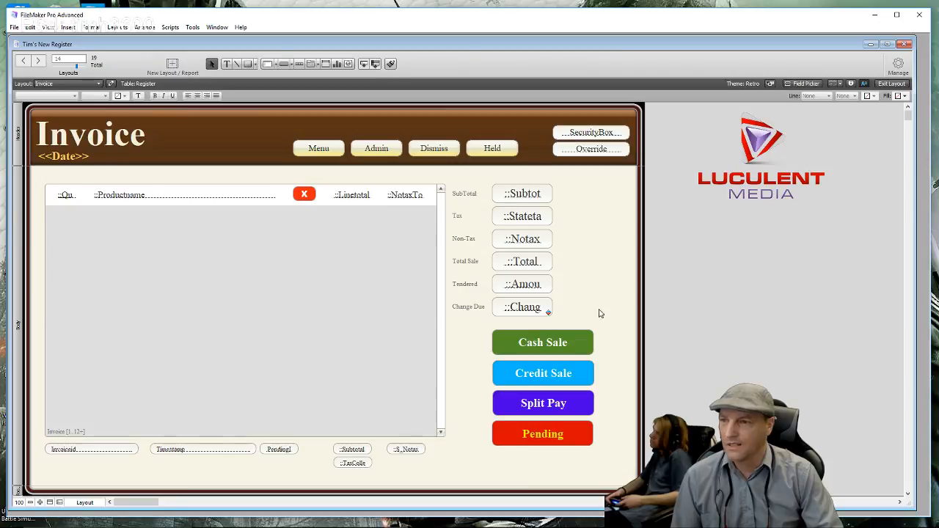
{"action": "double_click", "coordinate": [518, 347]}
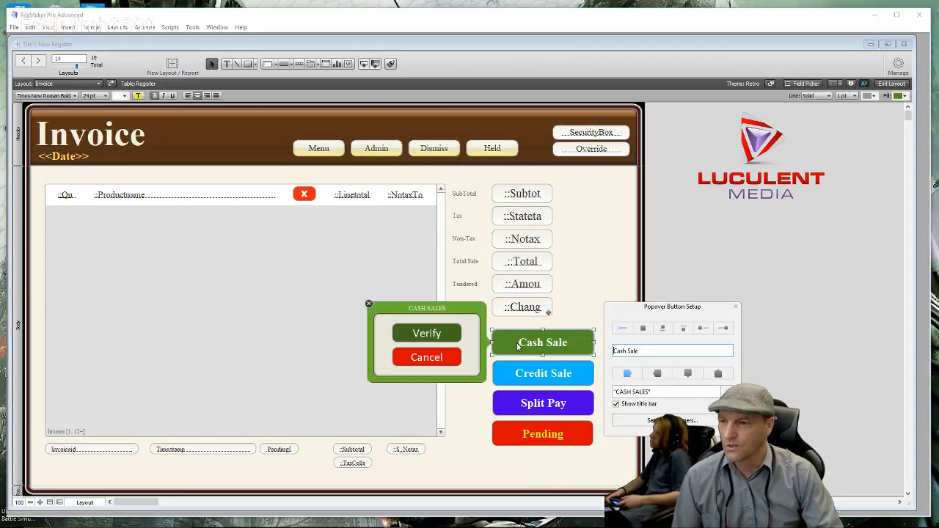
{"action": "left_click", "coordinate": [406, 313]}
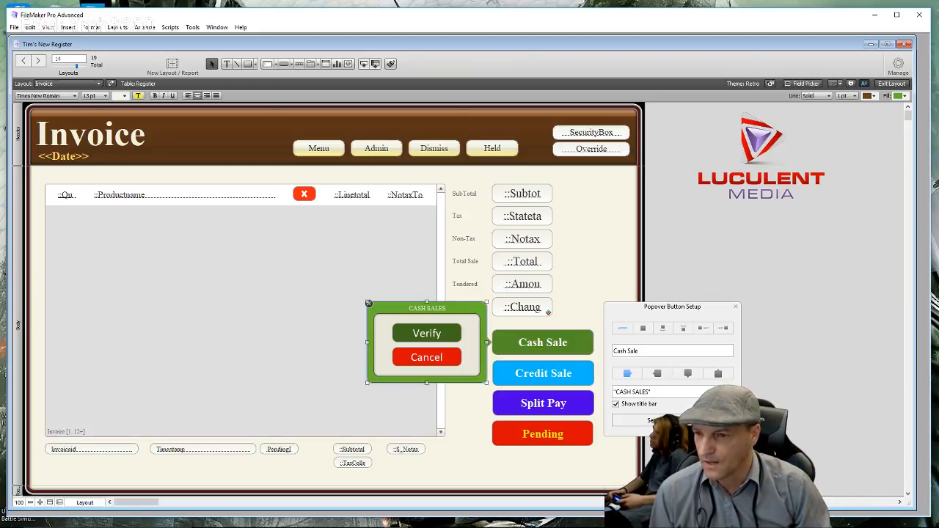
- Give the Cash Sales popover no fill and a 2 pt green border, and make it taller
{"action": "left_click", "coordinate": [851, 84]}
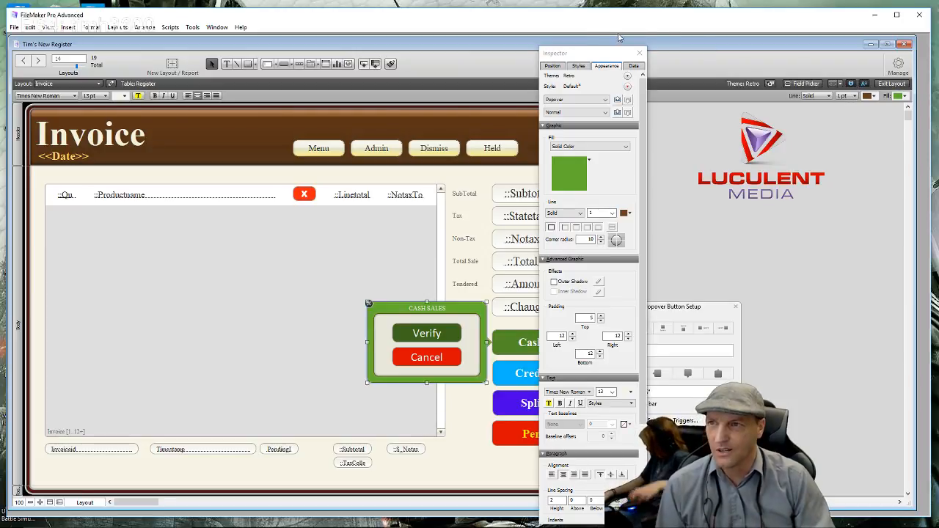
{"action": "left_click_drag", "start_coordinate": [593, 50], "coordinate": [779, 71]}
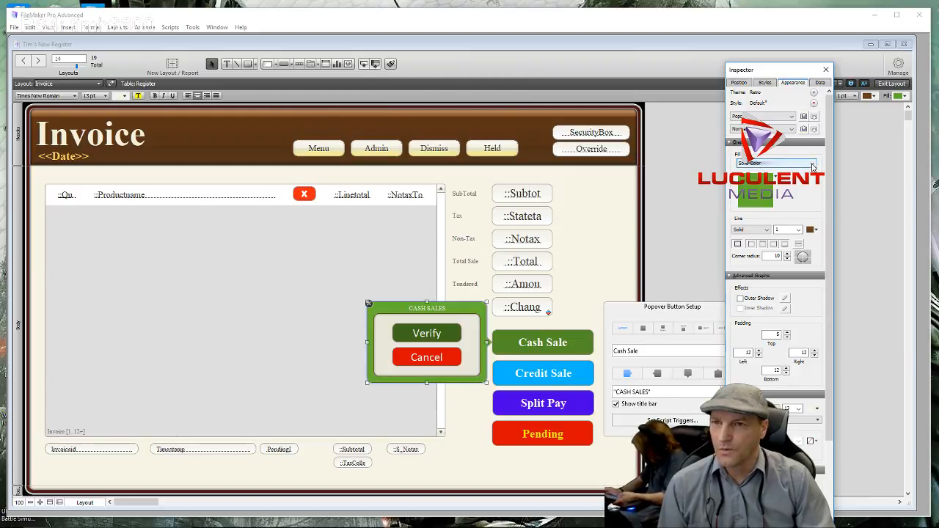
{"action": "left_click", "coordinate": [812, 164]}
{"action": "left_click", "coordinate": [763, 172]}
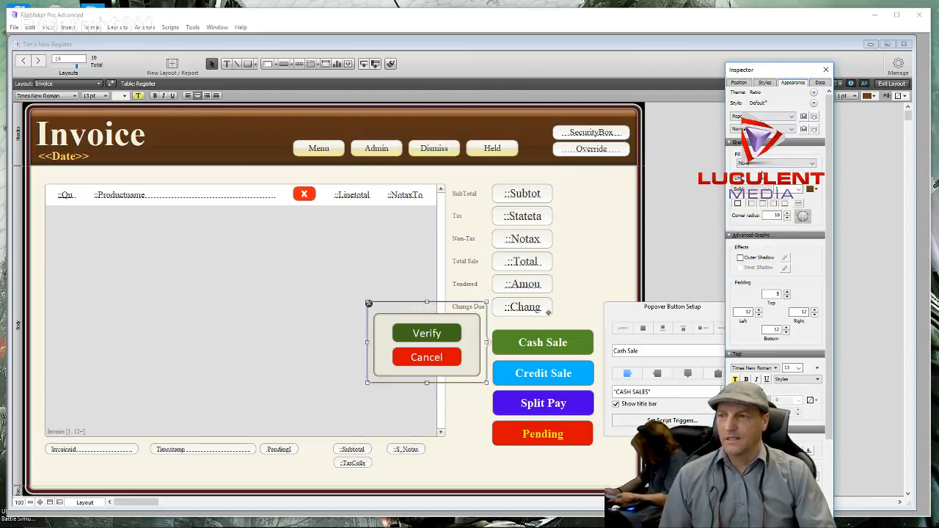
{"action": "left_click", "coordinate": [797, 188]}
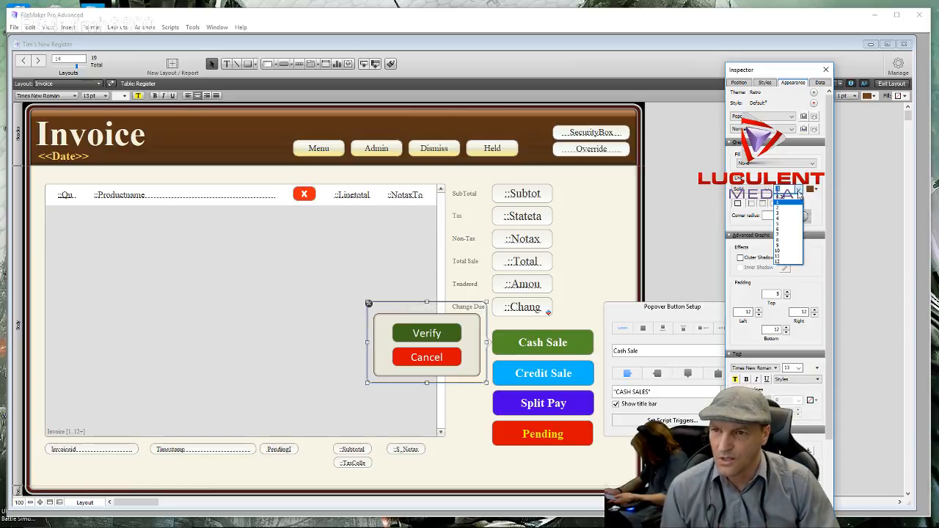
{"action": "left_click", "coordinate": [786, 208]}
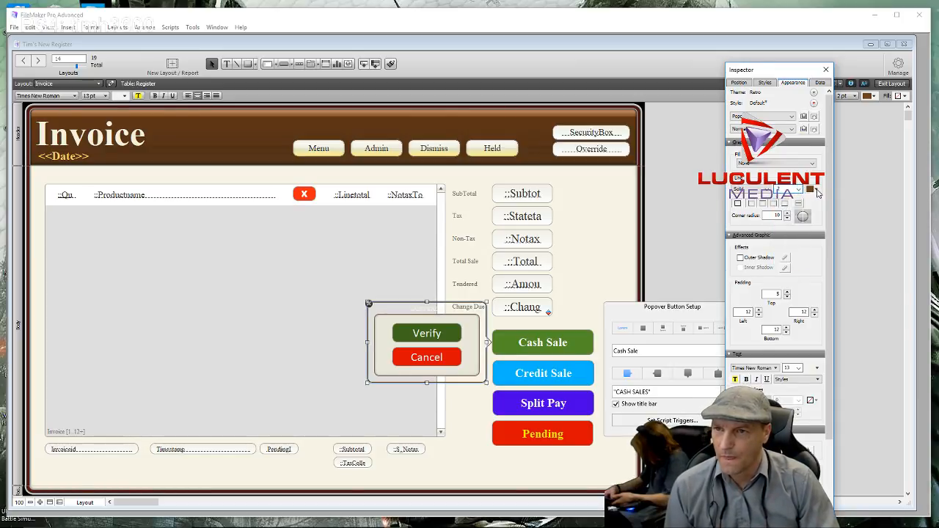
{"action": "left_click", "coordinate": [813, 190]}
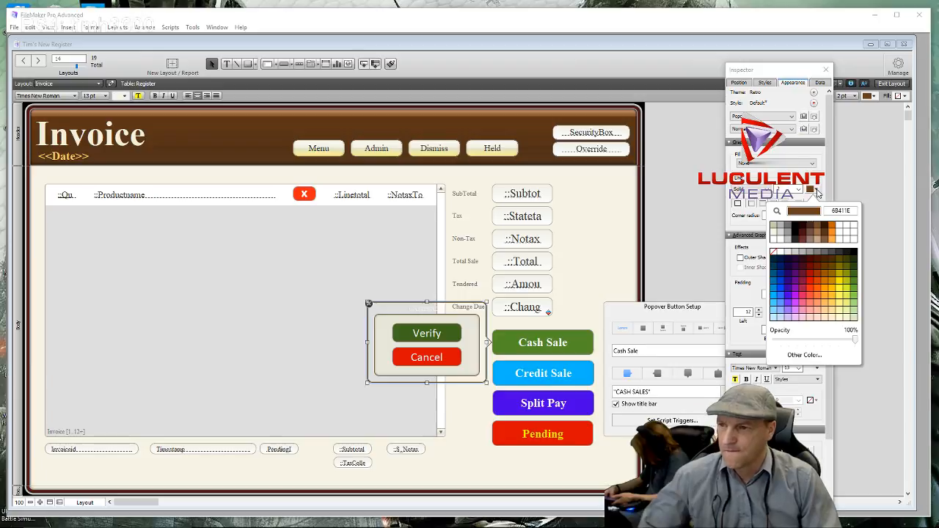
{"action": "left_click", "coordinate": [855, 291]}
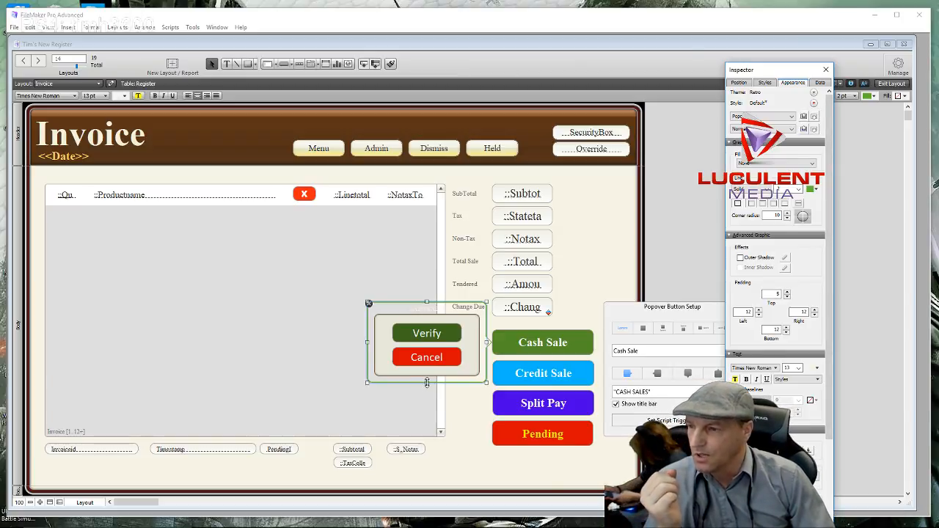
{"action": "left_click_drag", "start_coordinate": [428, 382], "coordinate": [426, 398]}
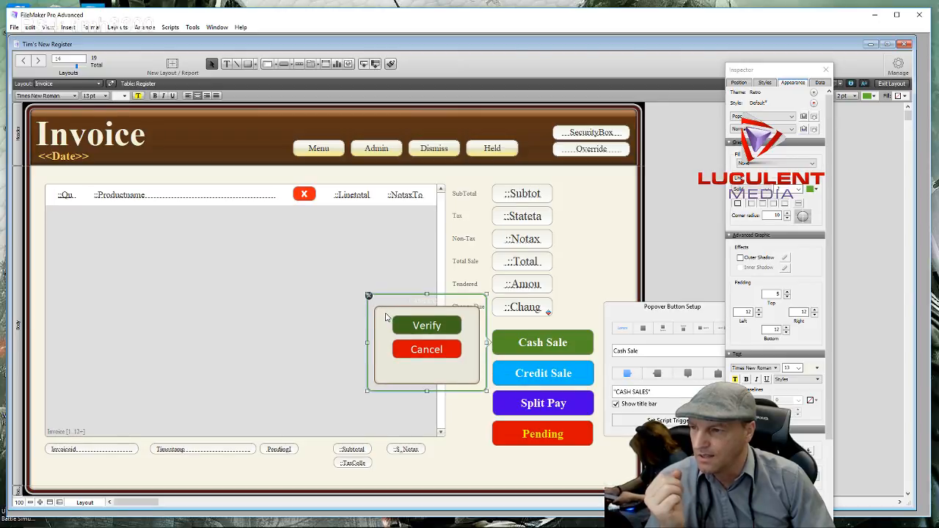
{"action": "left_click_drag", "start_coordinate": [387, 317], "coordinate": [464, 371]}
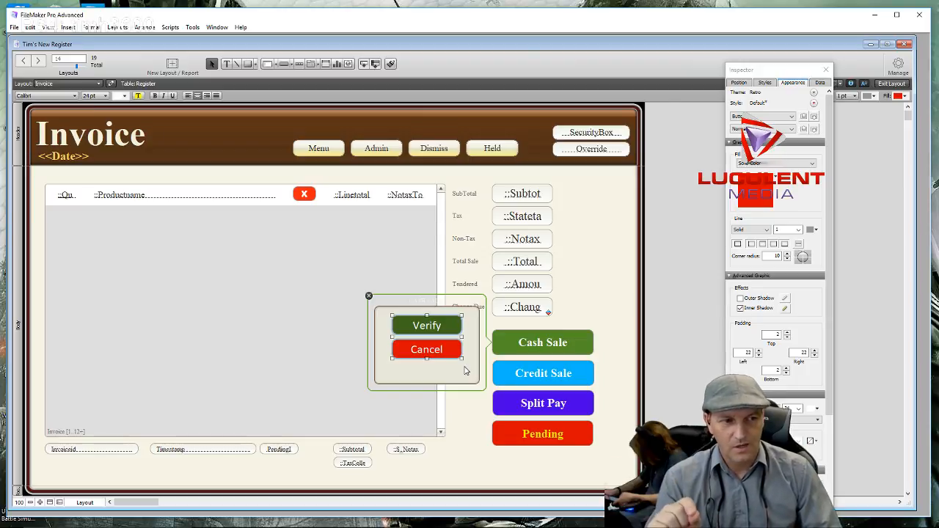
- Nudge the Verify and Cancel buttons down so they sit vertically centred in the enlarged popover
{"action": "left_click", "coordinate": [413, 379]}
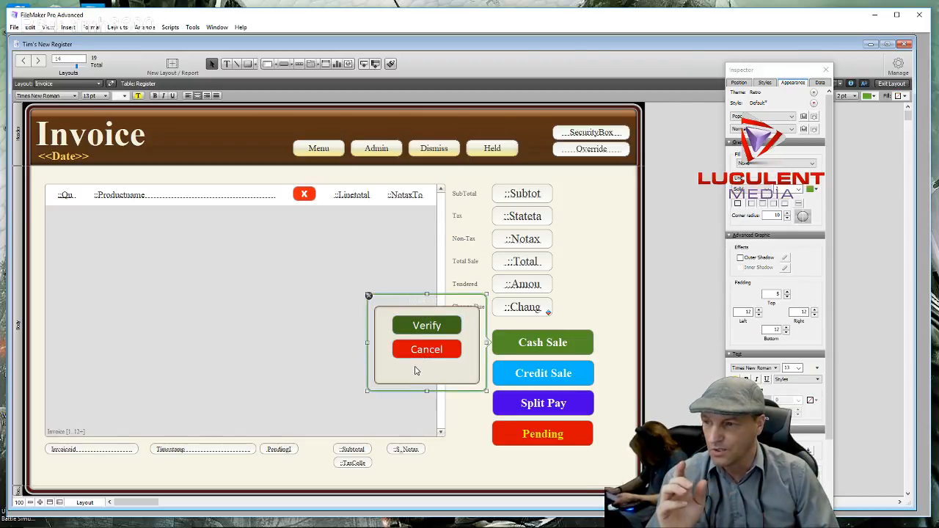
{"action": "left_click_drag", "start_coordinate": [414, 370], "coordinate": [425, 319]}
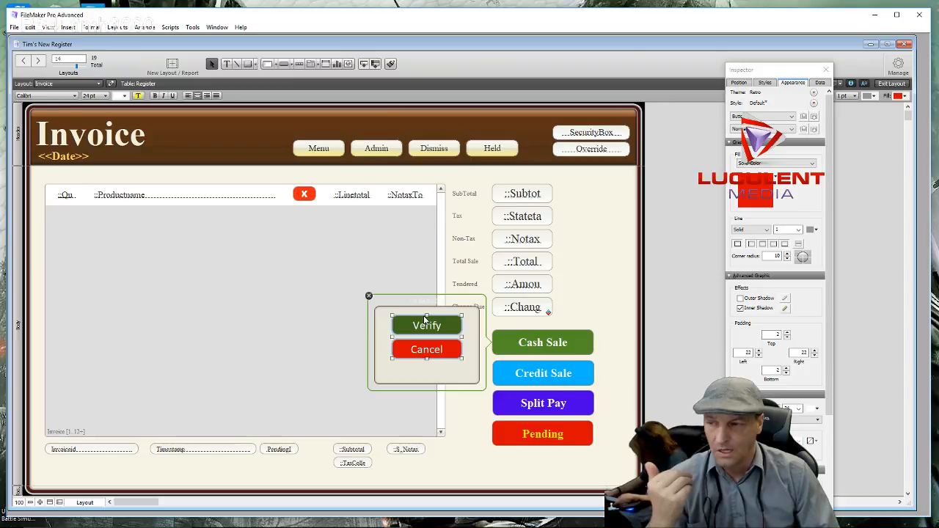
{"action": "key", "text": "Down"}
{"action": "key", "text": "Down"}
{"action": "key", "text": "Down"}
{"action": "key", "text": "Down"}
{"action": "key", "text": "Down"}
{"action": "key", "text": "Down"}
{"action": "key", "text": "Down"}
{"action": "key", "text": "Down"}
{"action": "key", "text": "Down"}
{"action": "key", "text": "Down"}
{"action": "key", "text": "Down"}
{"action": "key", "text": "Down"}
{"action": "key", "text": "Down"}
{"action": "key", "text": "Down"}
{"action": "key", "text": "Down"}
{"action": "key", "text": "Down"}
{"action": "key", "text": "Down"}
{"action": "key", "text": "Down"}
{"action": "key", "text": "Down"}
{"action": "key", "text": "Down"}
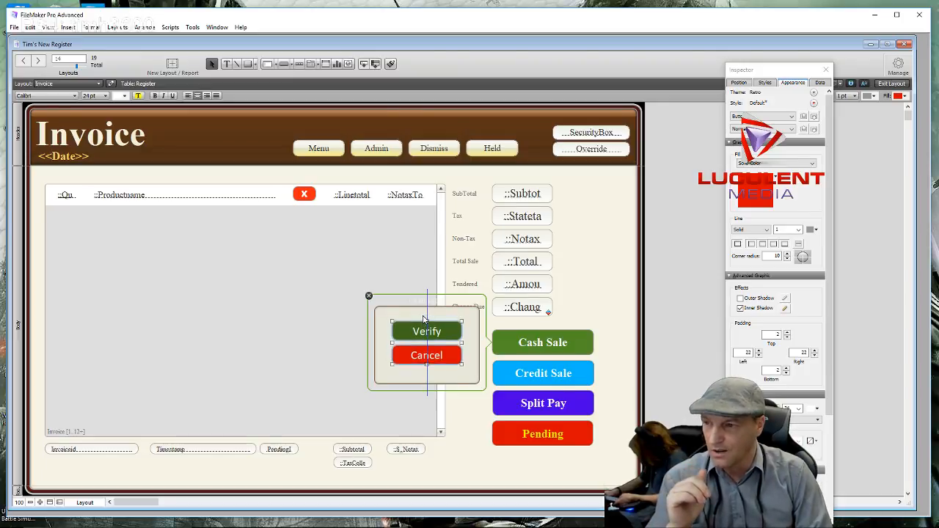
{"action": "key", "text": "Down"}
{"action": "key", "text": "Down"}
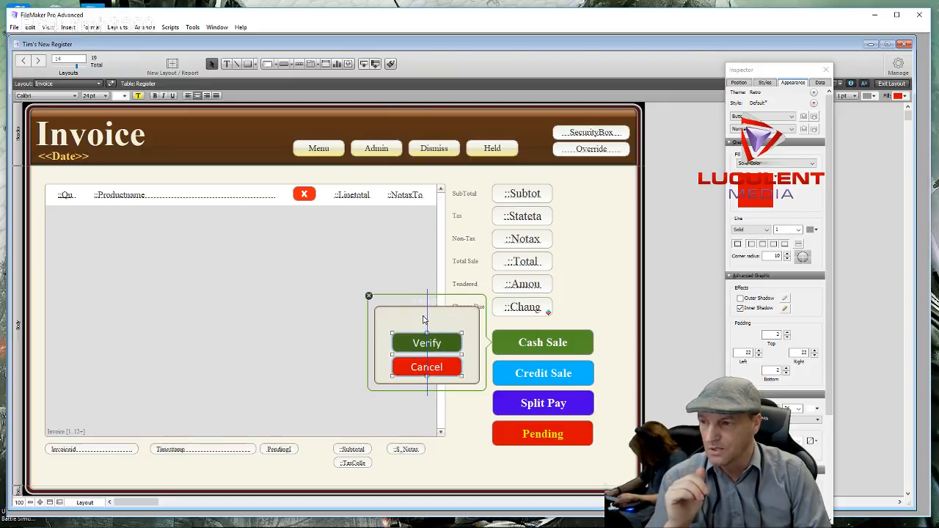
{"action": "key", "text": "Up"}
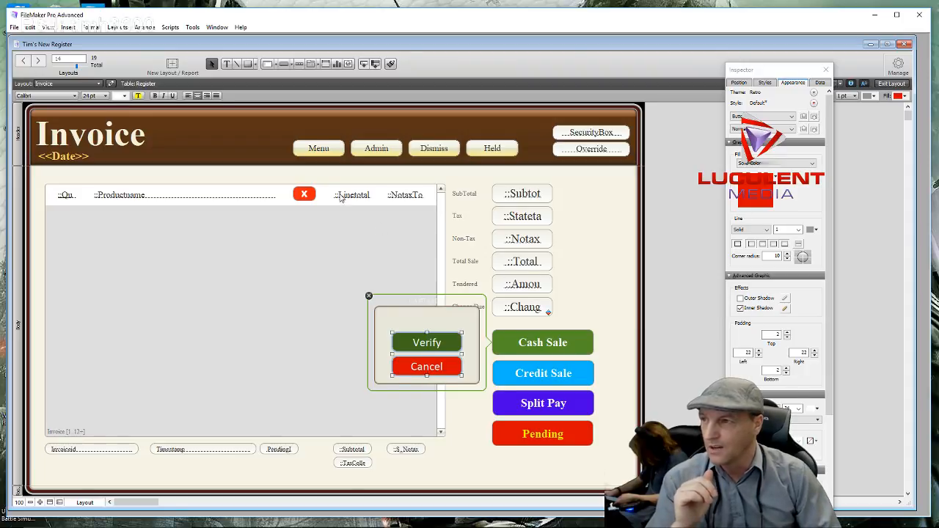
{"action": "left_click", "coordinate": [399, 321]}
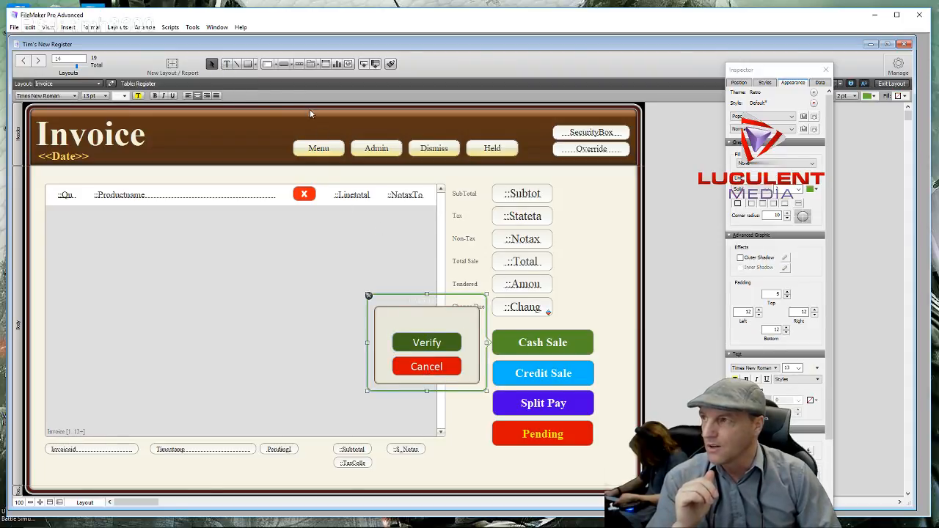
{"action": "left_click", "coordinate": [227, 65]}
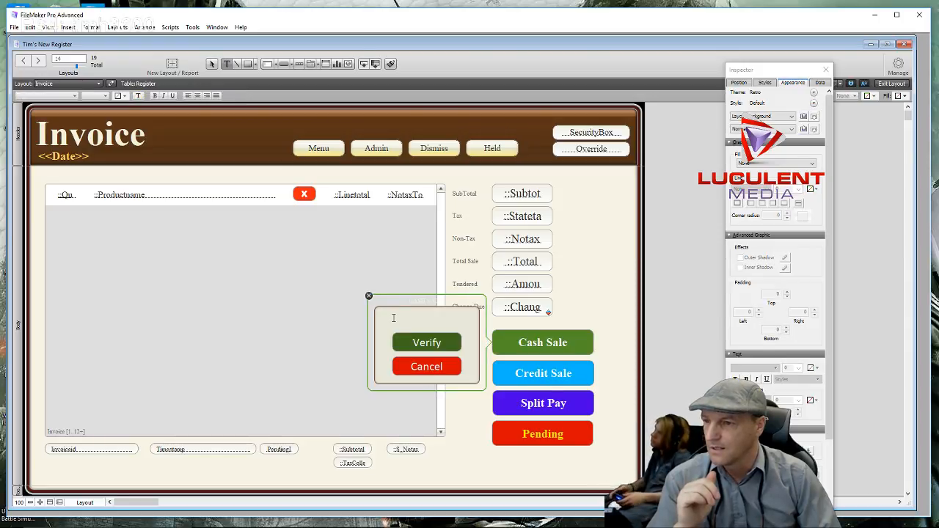
- Add a 'Verify Cash Sale' text label inside the Cash Sale popover
{"action": "left_click", "coordinate": [393, 319]}
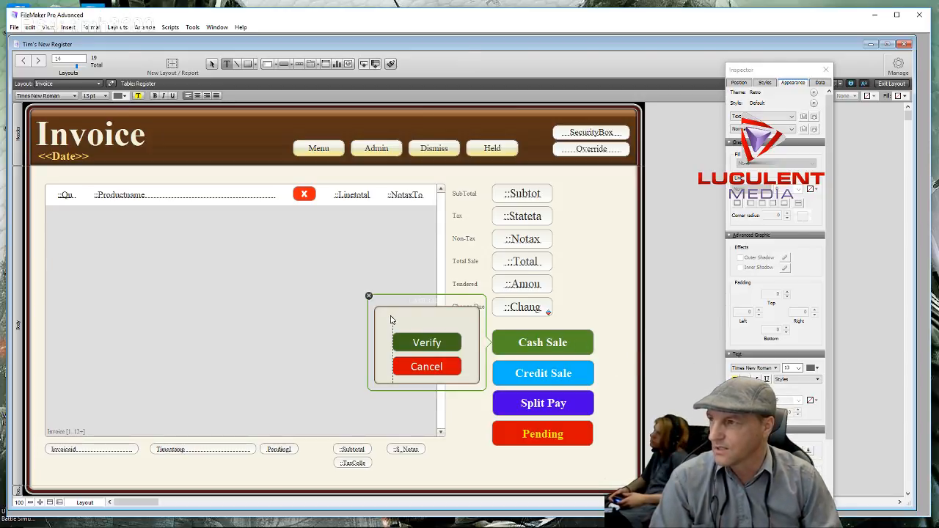
{"action": "key", "text": "Escape"}
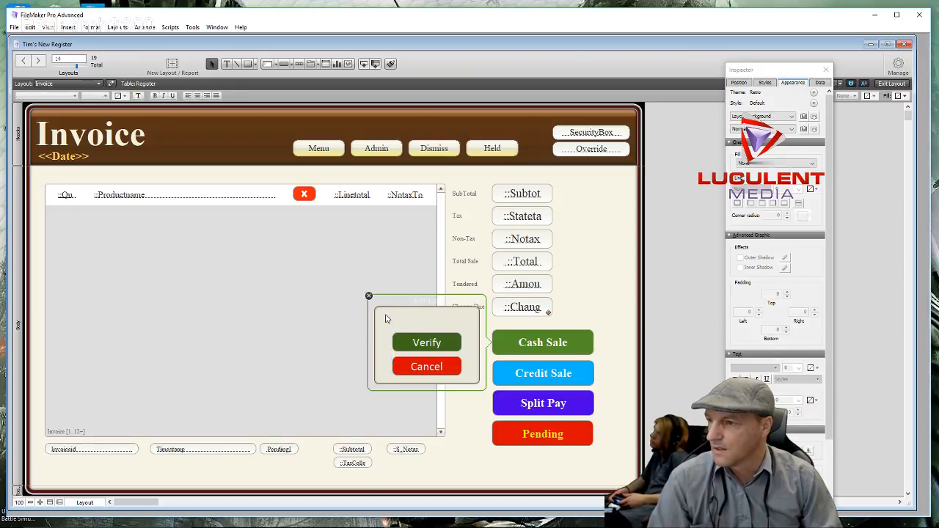
{"action": "left_click", "coordinate": [226, 64]}
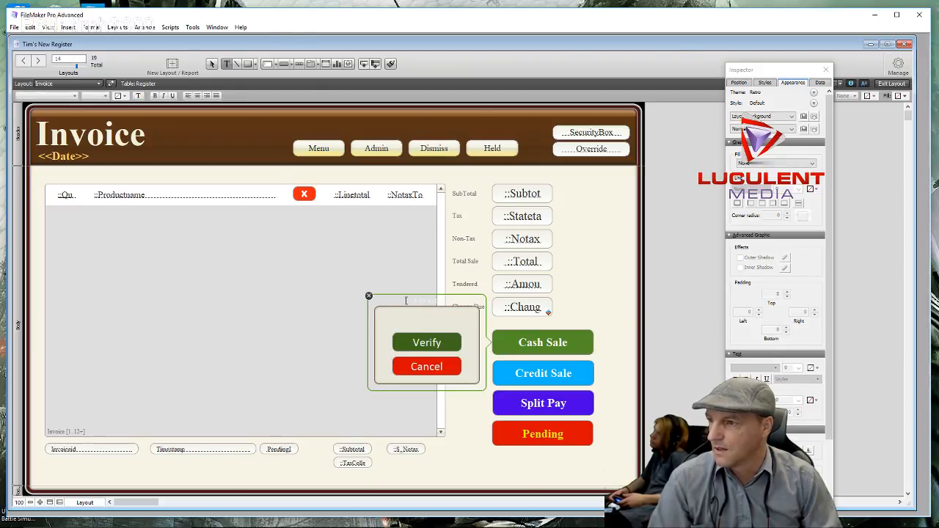
{"action": "left_click", "coordinate": [385, 316]}
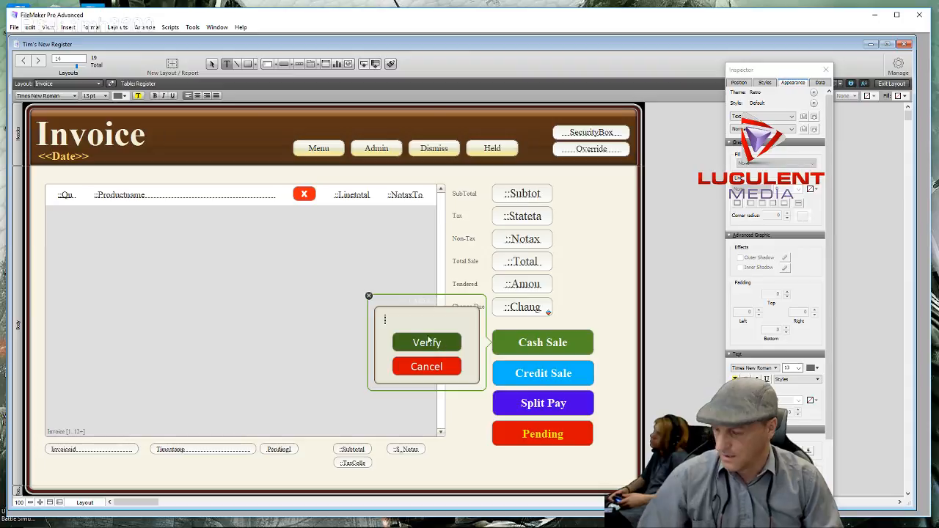
{"action": "type", "text": "I"}
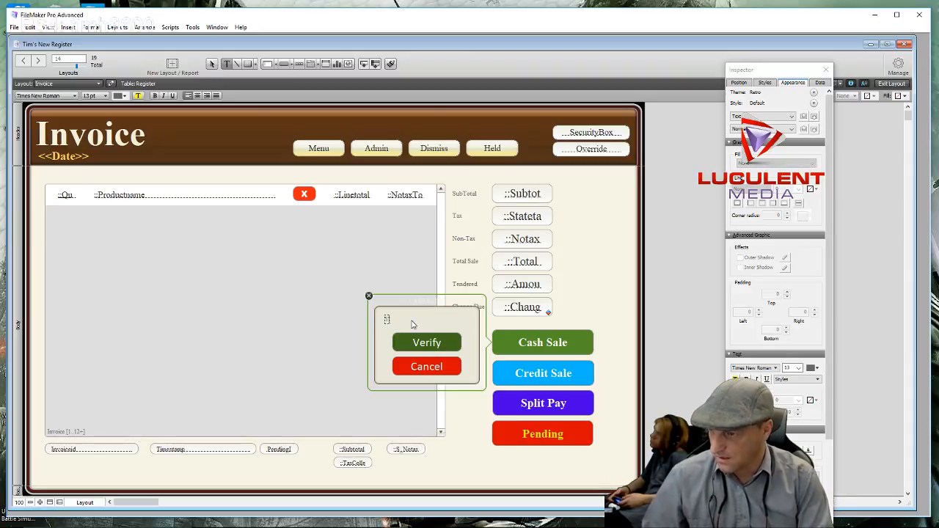
{"action": "type", "text": "erify"}
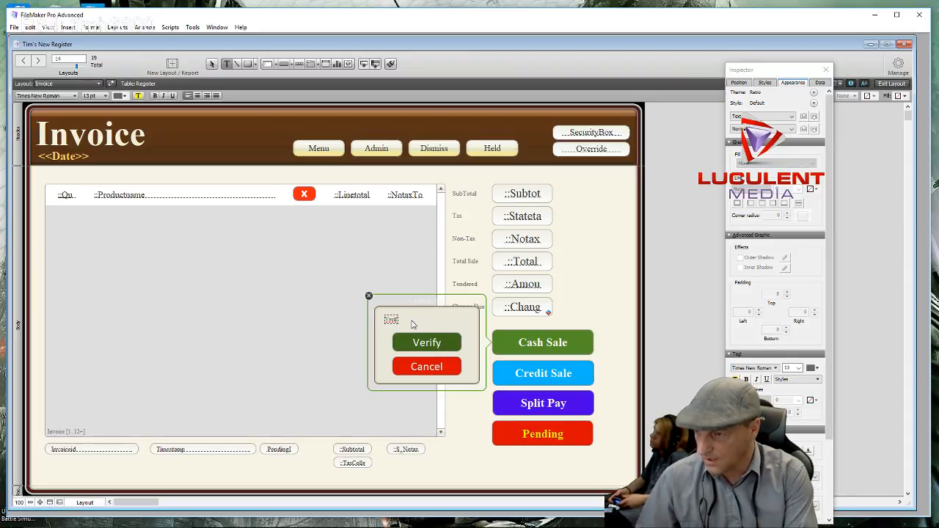
{"action": "type", "text": " Cash Sa"}
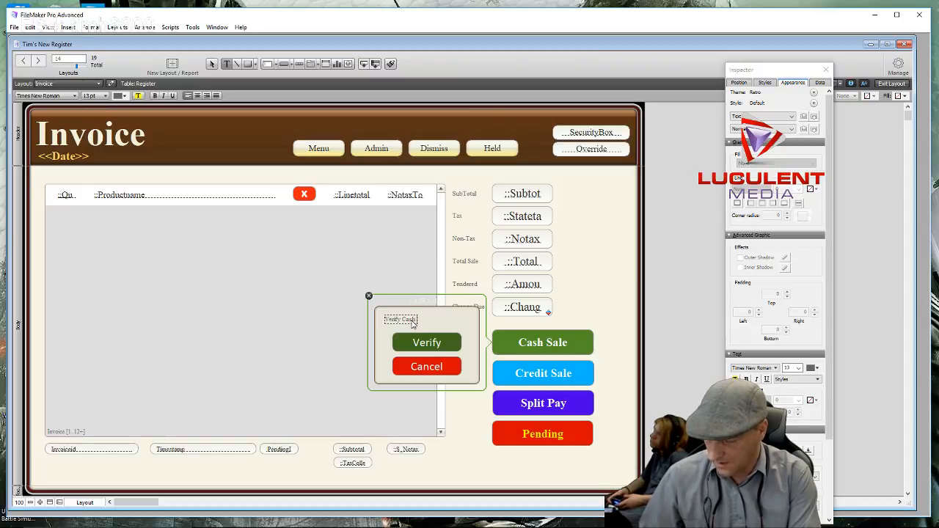
{"action": "type", "text": "le"}
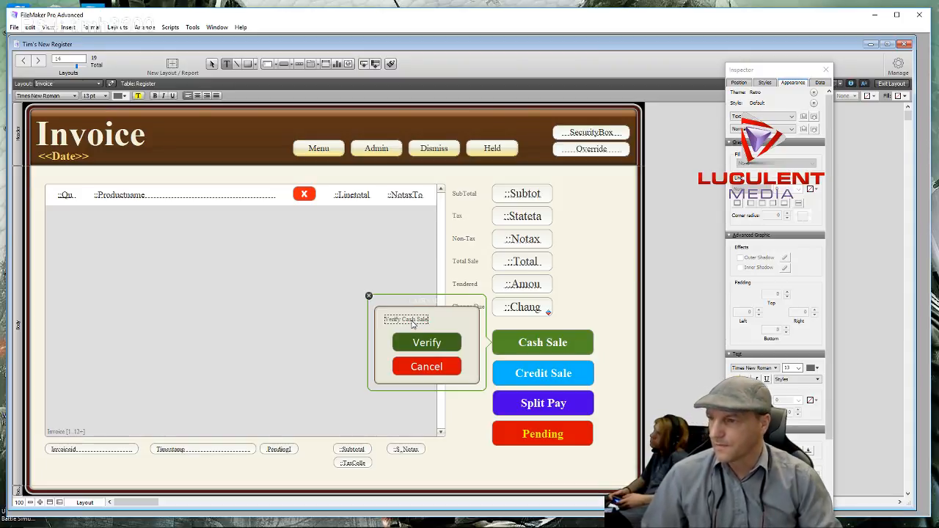
{"action": "left_click", "coordinate": [440, 321]}
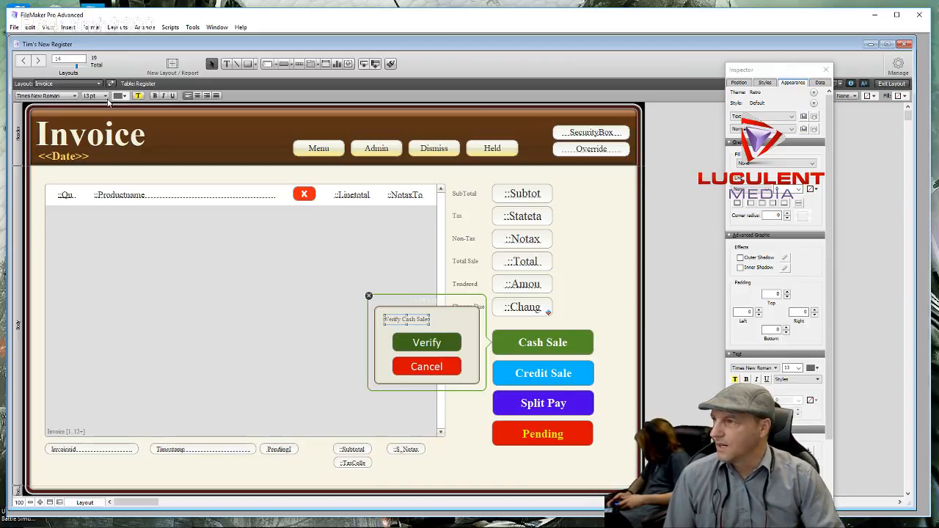
- Format the heading as 24 pt bold light pink and nudge it slightly upward
{"action": "left_click", "coordinate": [106, 97]}
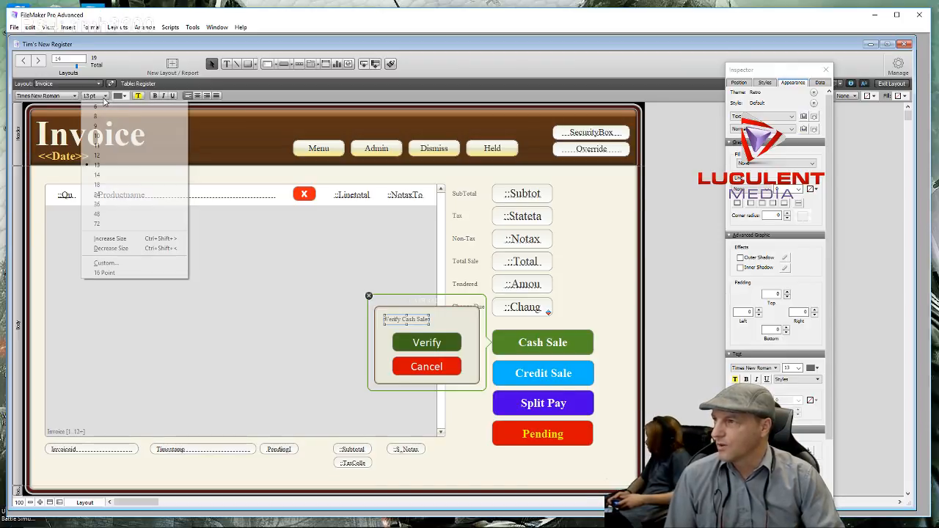
{"action": "left_click", "coordinate": [108, 195]}
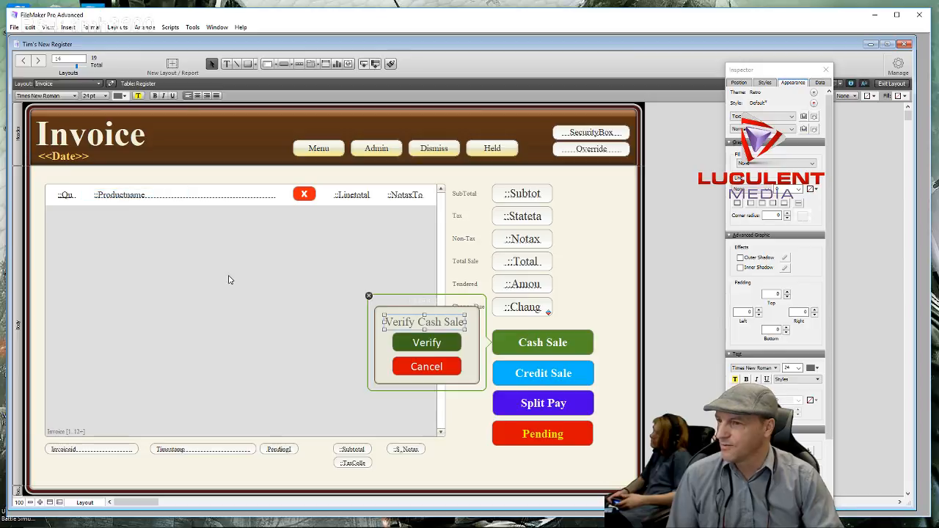
{"action": "left_click", "coordinate": [156, 96]}
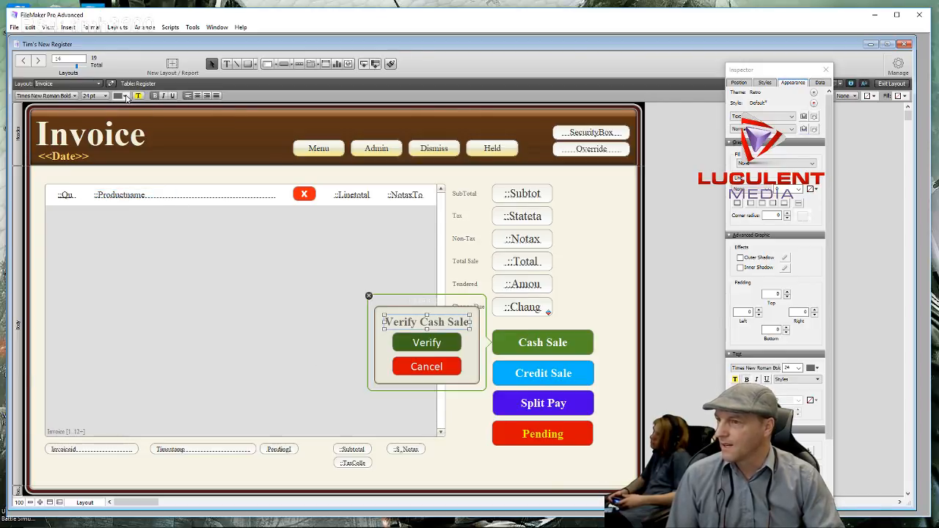
{"action": "left_click", "coordinate": [124, 96]}
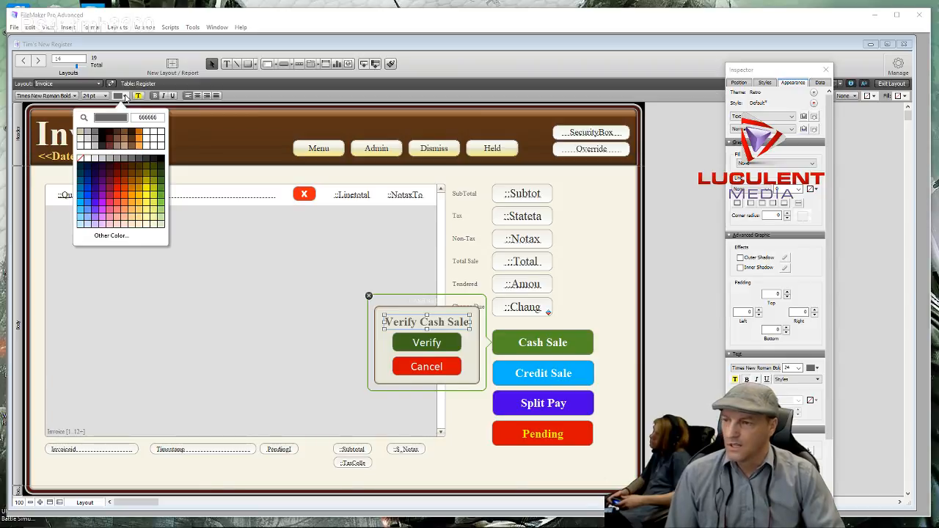
{"action": "left_click", "coordinate": [113, 207]}
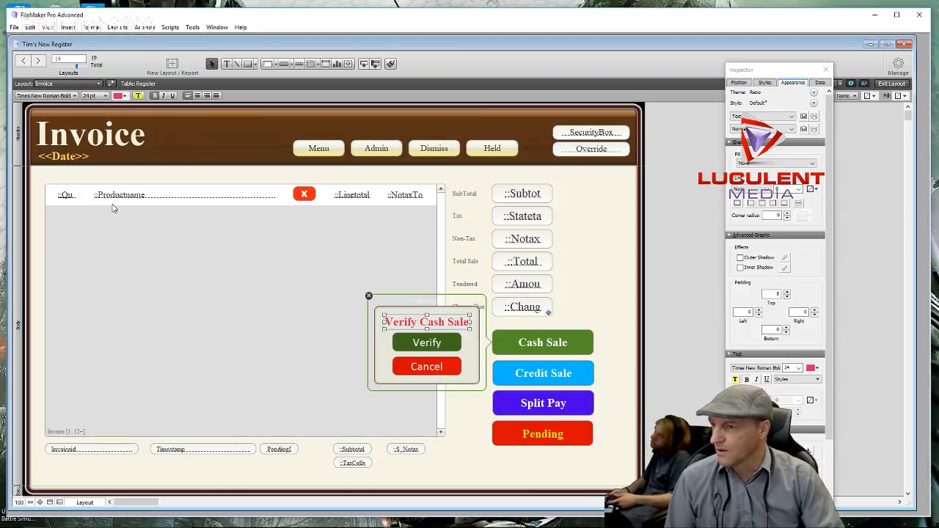
{"action": "left_click", "coordinate": [125, 96]}
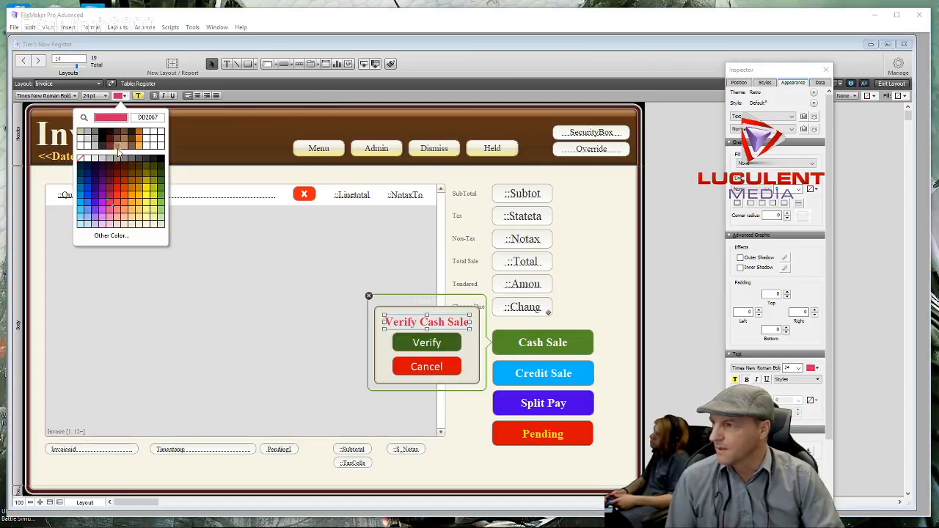
{"action": "left_click", "coordinate": [109, 211]}
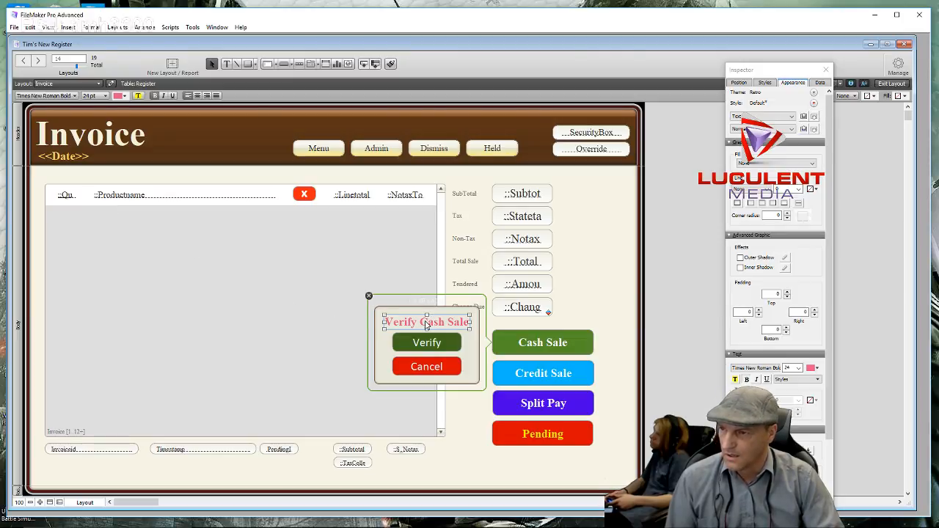
{"action": "left_click_drag", "start_coordinate": [425, 326], "coordinate": [426, 324]}
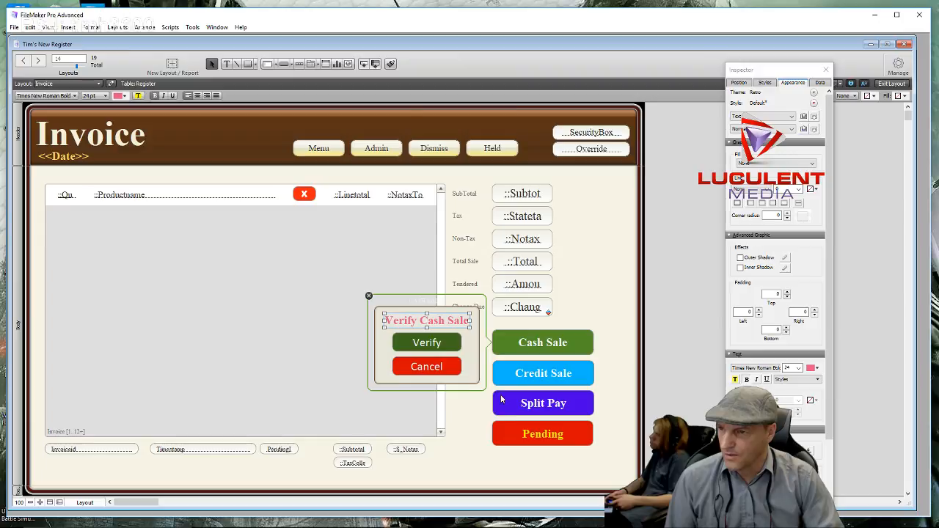
- Open the Verify Cash Sale popover's setup settings
{"action": "left_click", "coordinate": [387, 375]}
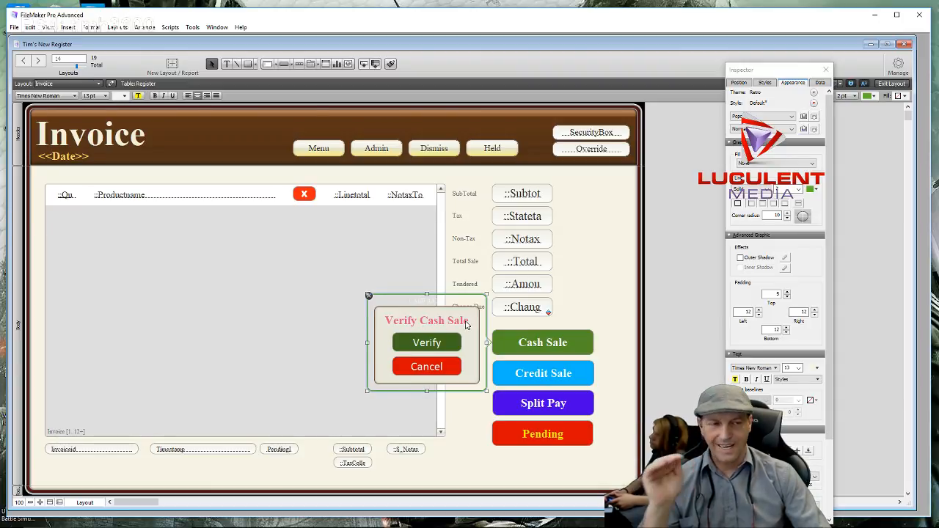
{"action": "left_click", "coordinate": [606, 292]}
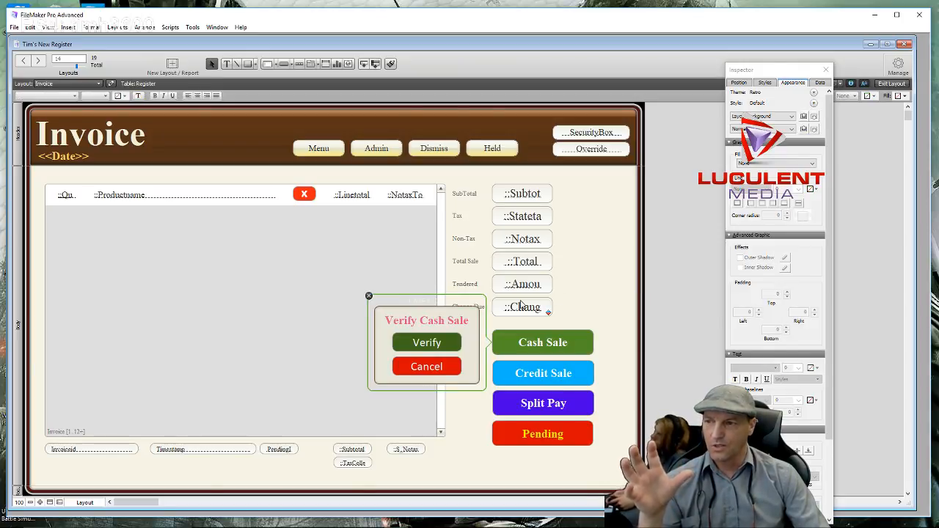
{"action": "left_click", "coordinate": [439, 317]}
{"action": "double_click", "coordinate": [440, 317]}
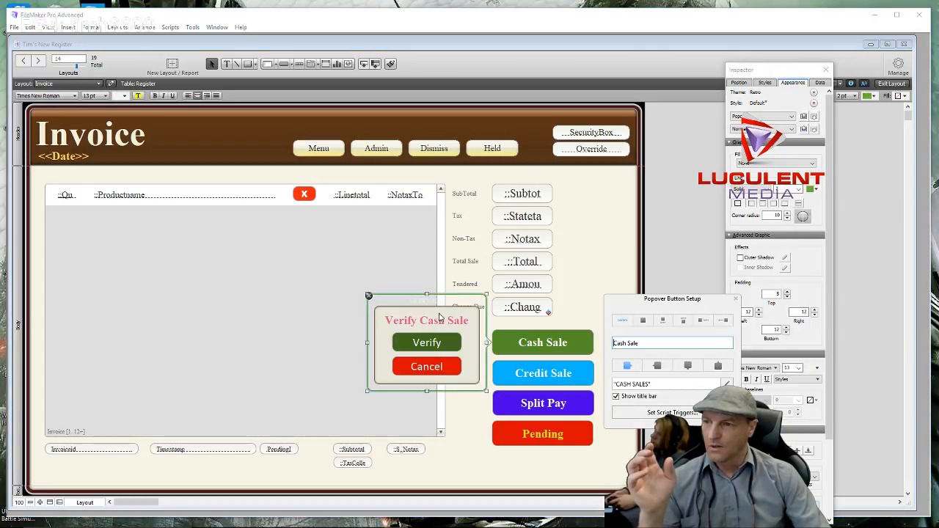
- Delete the CASH SALES title from the popover setup and close it
{"action": "triple_click", "coordinate": [651, 383]}
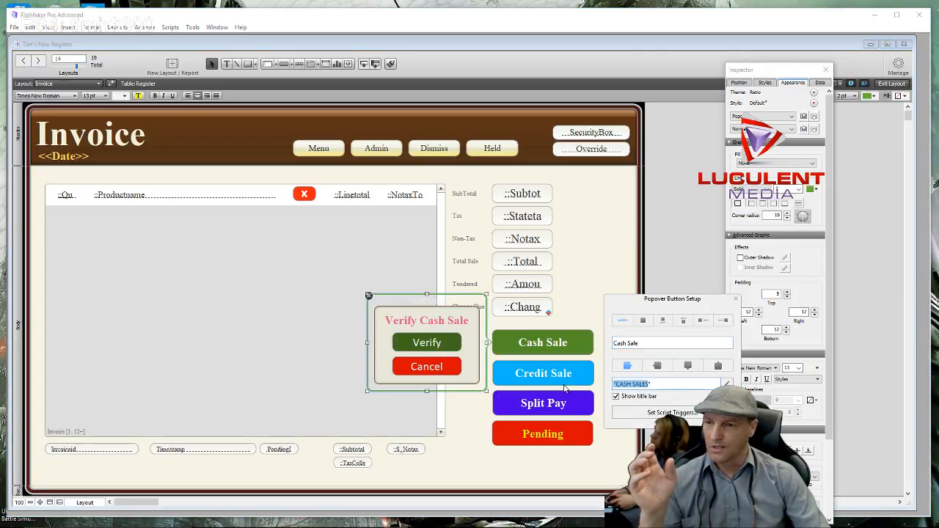
{"action": "key", "text": "BackSpace"}
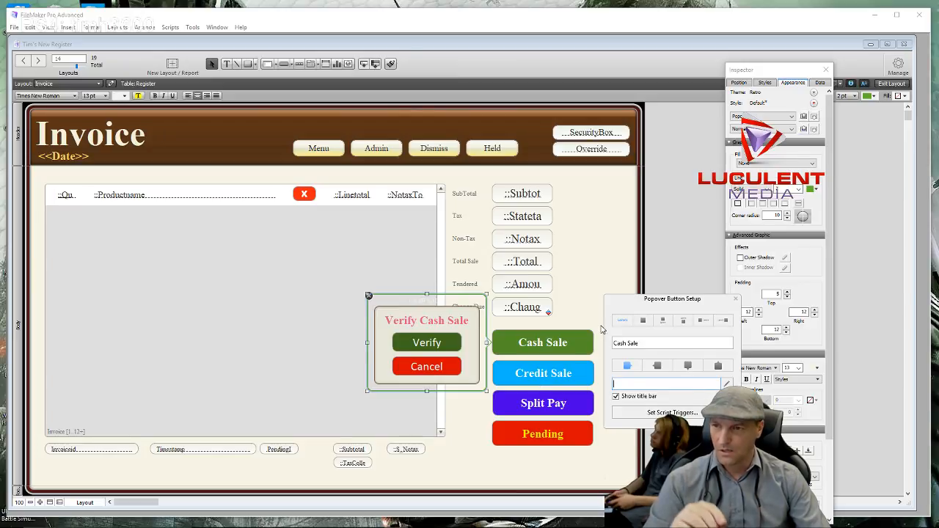
{"action": "left_click", "coordinate": [585, 304]}
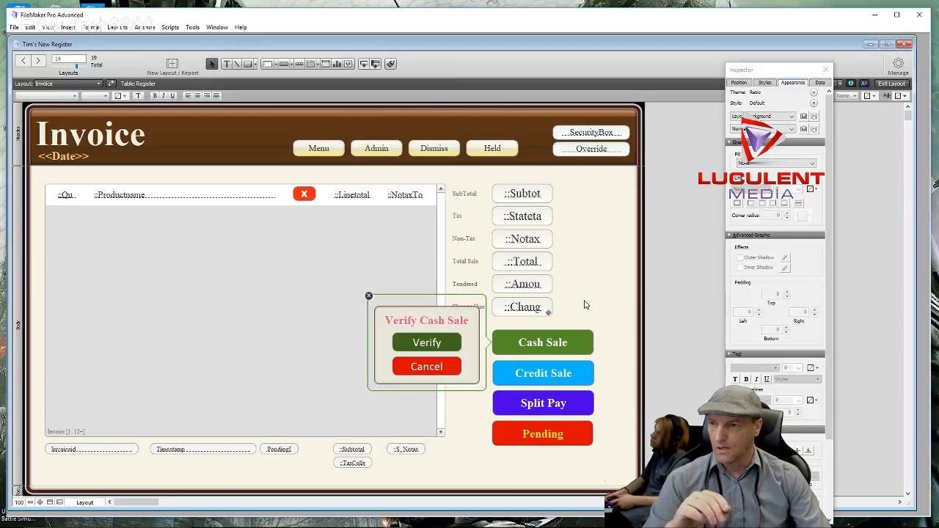
- Try the right, above and below popover positions, then settle on opening to the left
{"action": "left_click", "coordinate": [414, 317]}
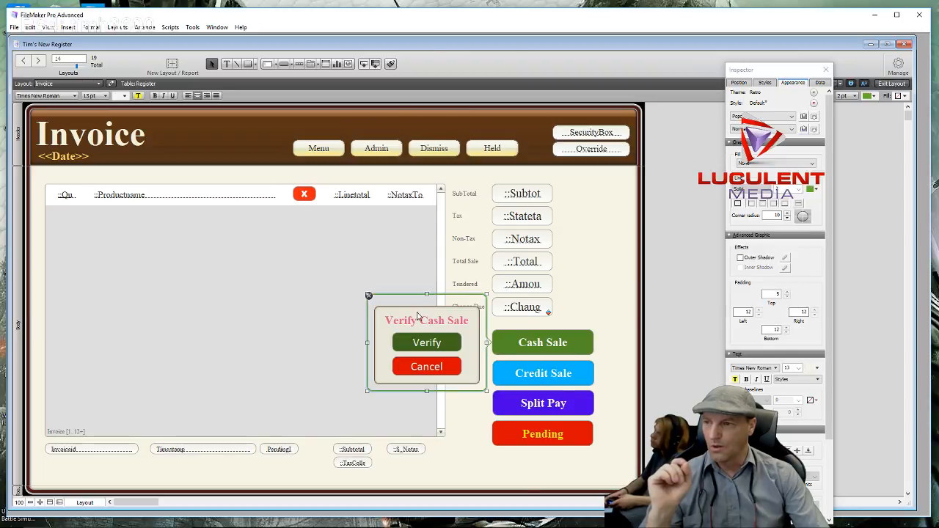
{"action": "left_click", "coordinate": [418, 316]}
{"action": "left_click", "coordinate": [422, 307]}
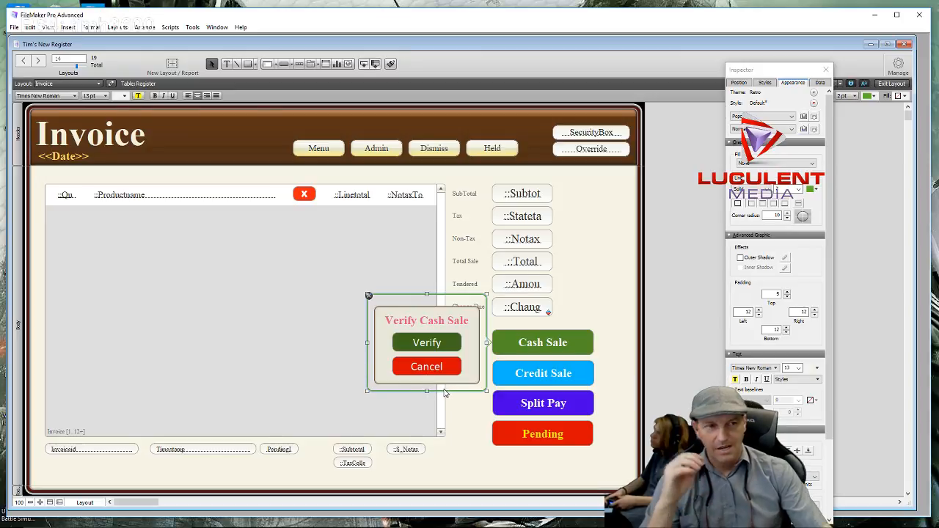
{"action": "double_click", "coordinate": [404, 335]}
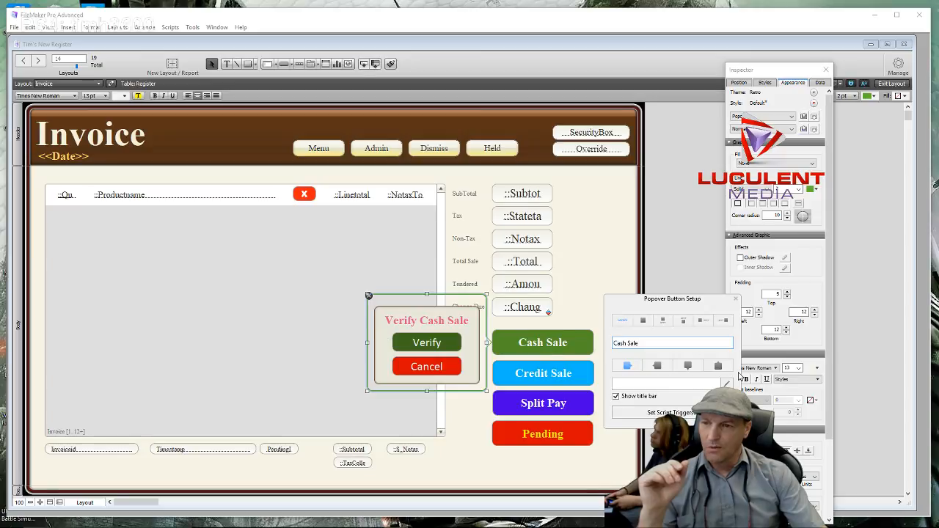
{"action": "left_click", "coordinate": [657, 366]}
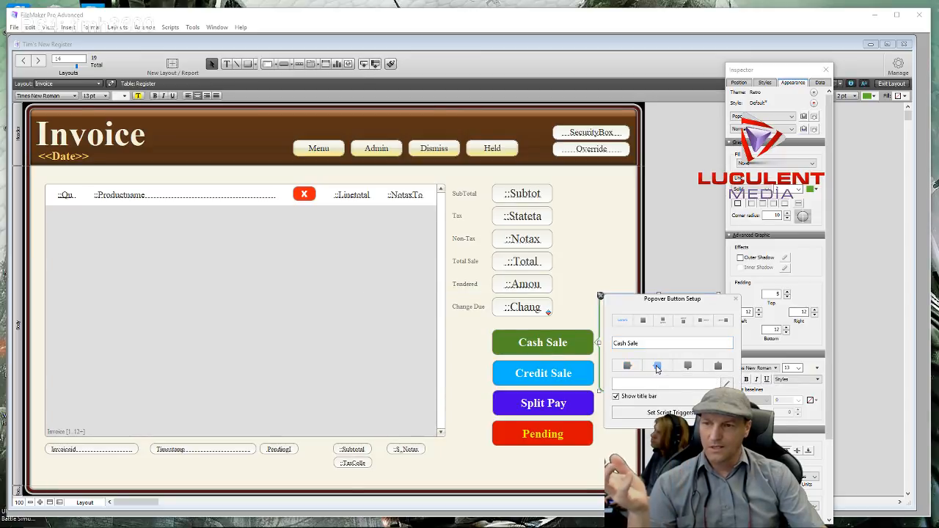
{"action": "left_click", "coordinate": [688, 366]}
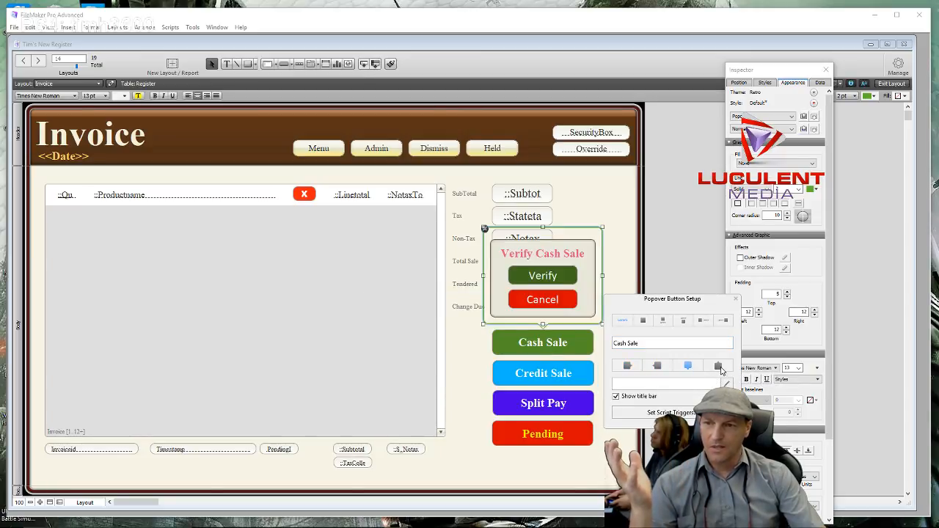
{"action": "left_click", "coordinate": [719, 367]}
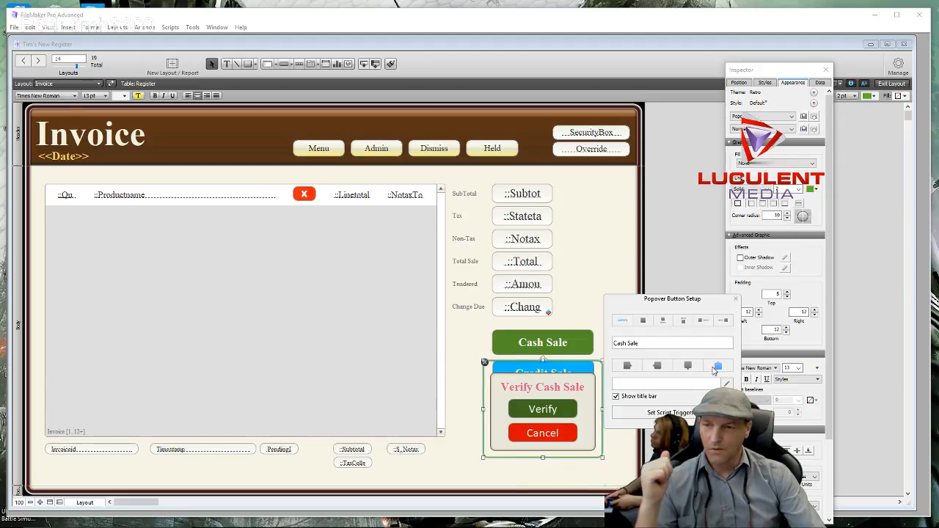
{"action": "left_click", "coordinate": [627, 366]}
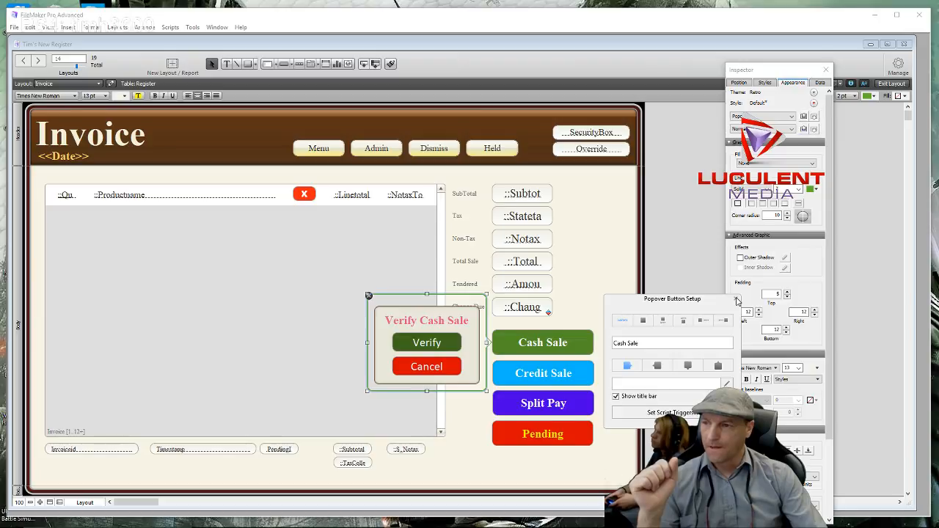
{"action": "left_click", "coordinate": [738, 301]}
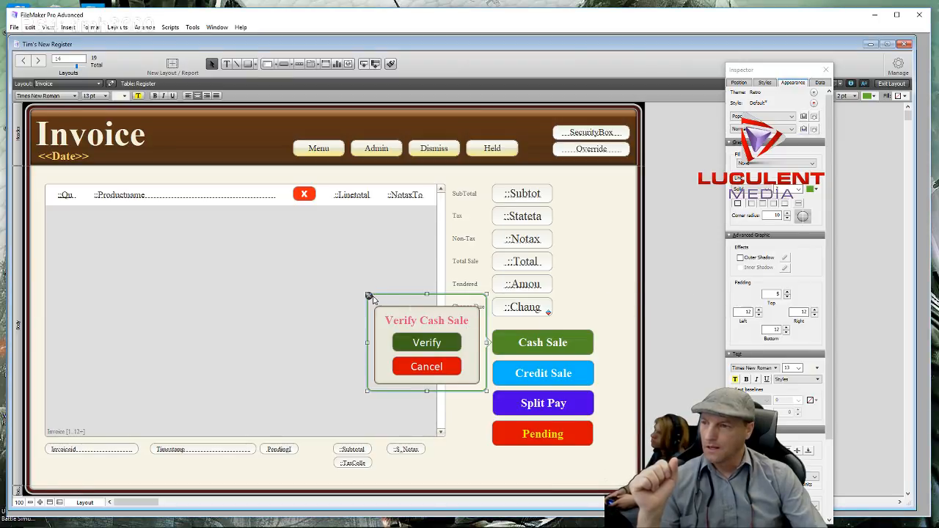
- Confirm the change-due box on the Invoice layout displays the ChangeDue field
{"action": "left_click", "coordinate": [370, 298]}
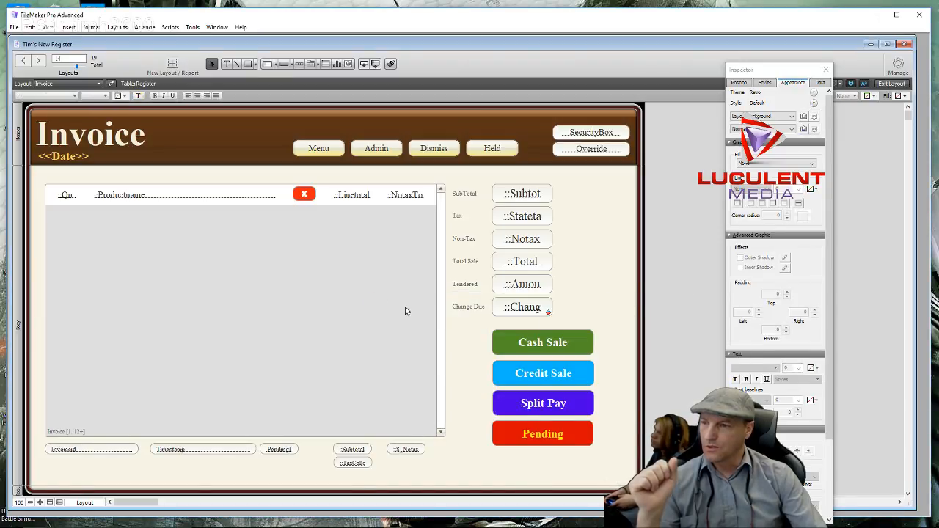
{"action": "double_click", "coordinate": [514, 311]}
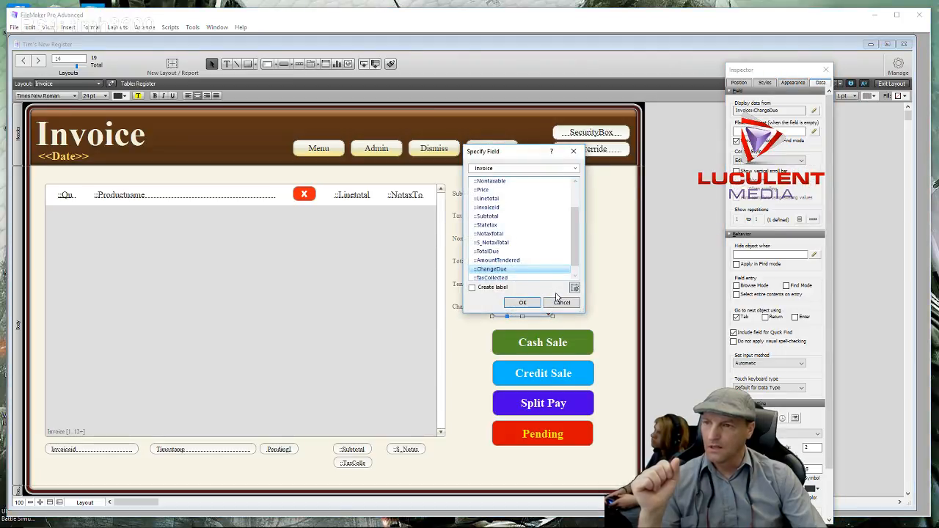
{"action": "left_click", "coordinate": [527, 302]}
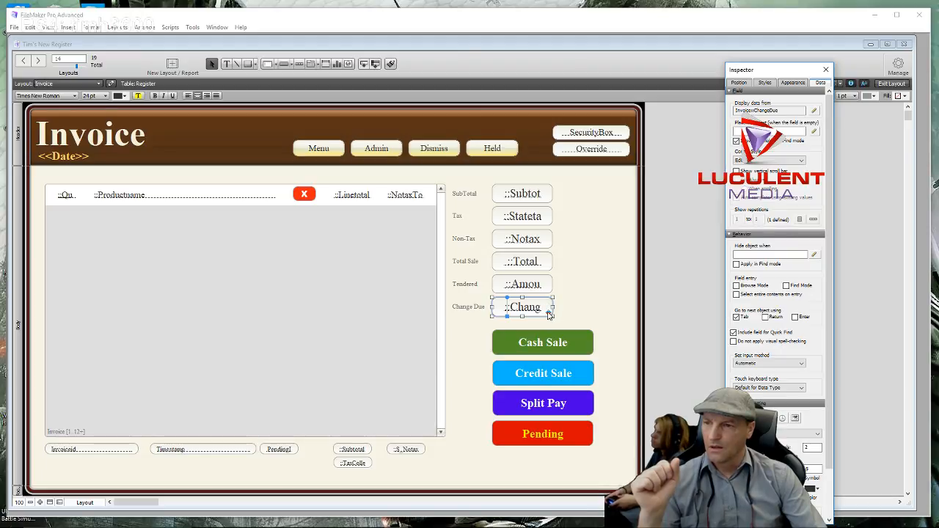
- In ChangeDue's less-than-0 conditional formatting, turn off Bold and clear the red text colour
{"action": "right_click", "coordinate": [538, 312]}
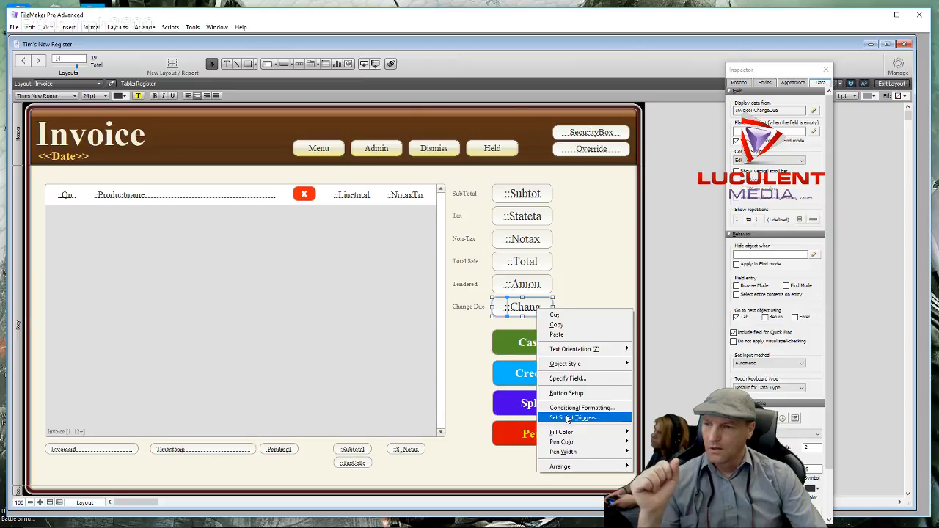
{"action": "left_click", "coordinate": [567, 407]}
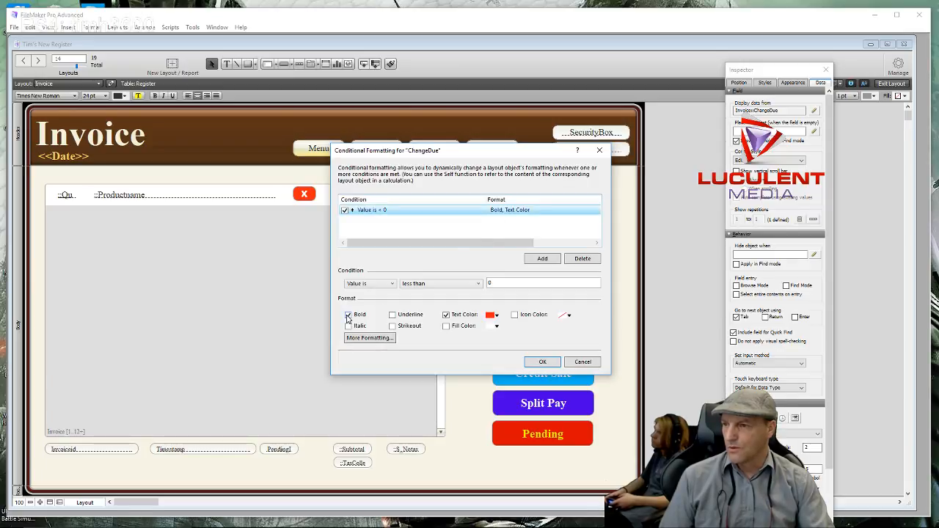
{"action": "left_click", "coordinate": [349, 315]}
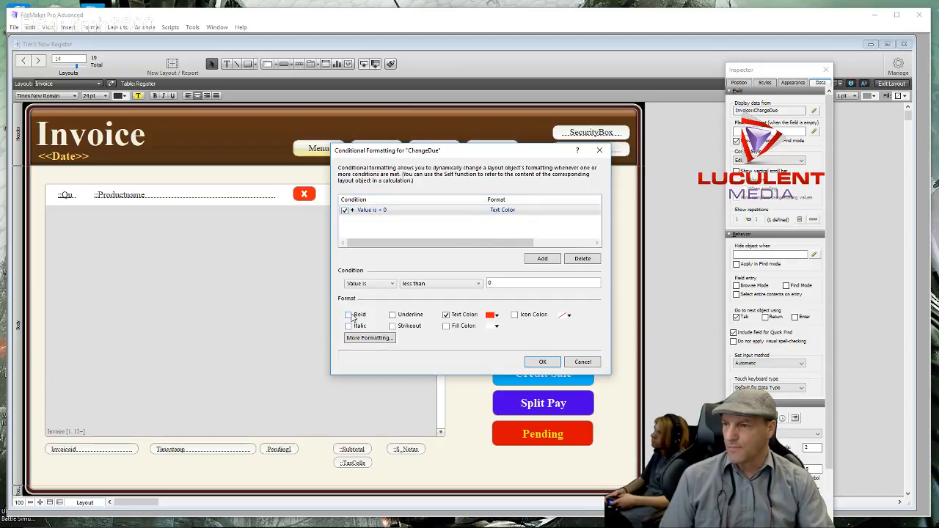
{"action": "left_click", "coordinate": [496, 315]}
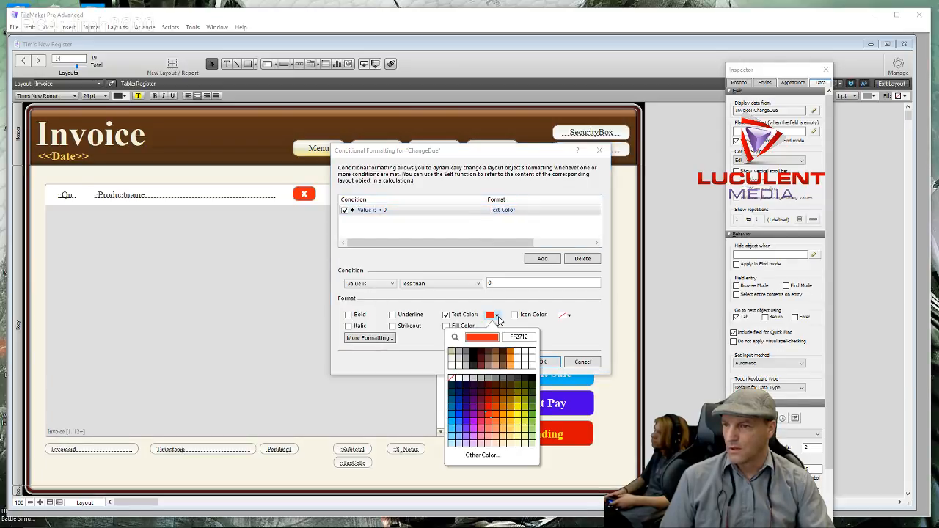
{"action": "left_click", "coordinate": [451, 378]}
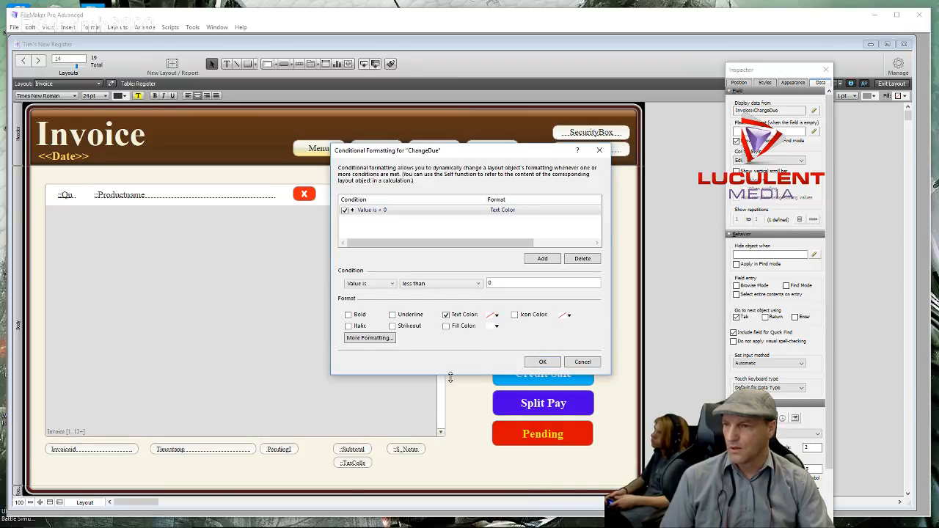
{"action": "left_click", "coordinate": [536, 364]}
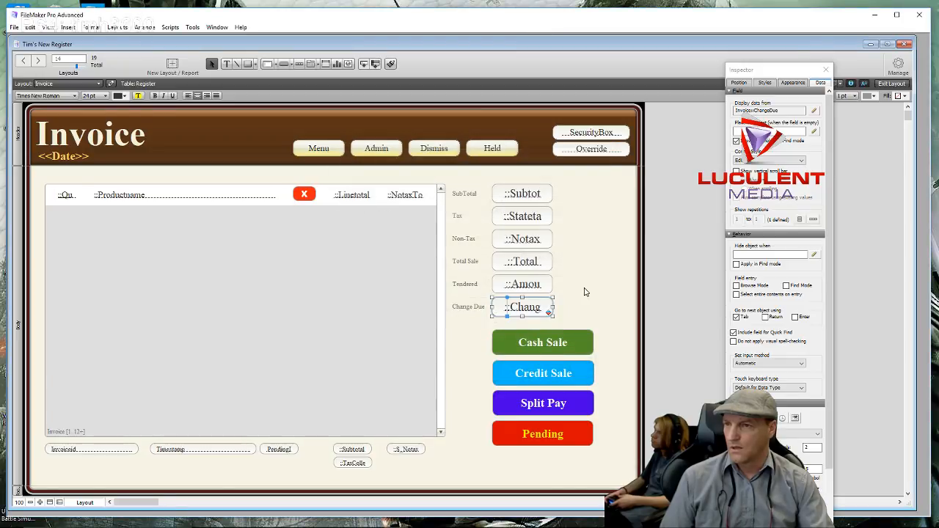
{"action": "left_click", "coordinate": [585, 292]}
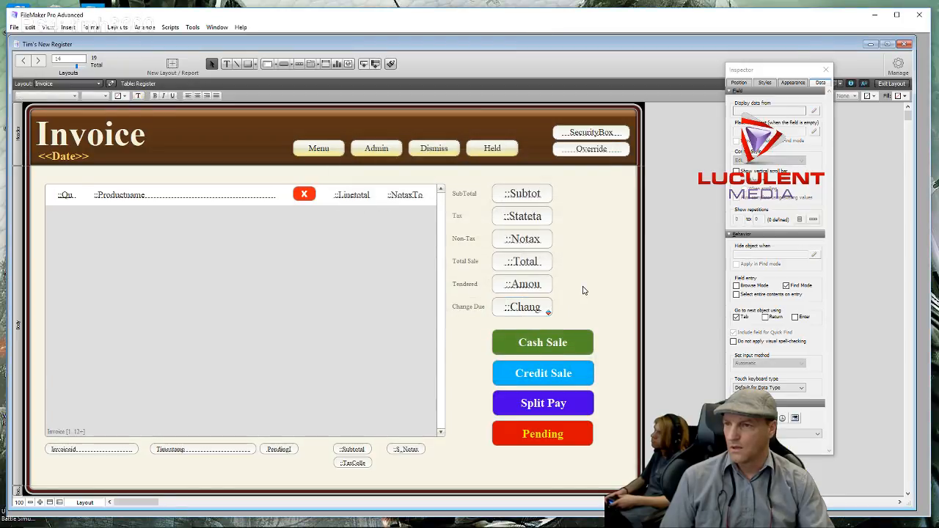
- Test the Verify Cash Sale and credit card verify popovers in Browse mode, then return to Layout mode
{"action": "left_click", "coordinate": [827, 71]}
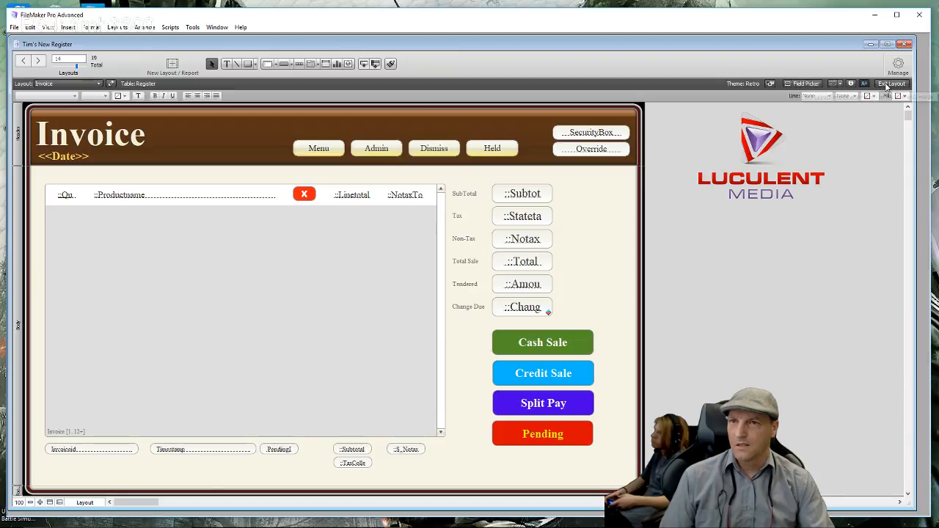
{"action": "left_click", "coordinate": [890, 83]}
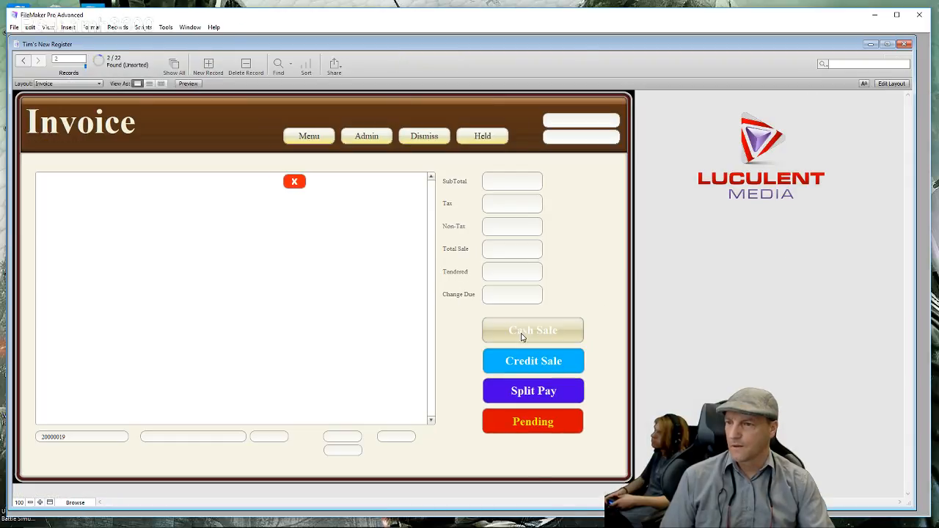
{"action": "left_click", "coordinate": [521, 337]}
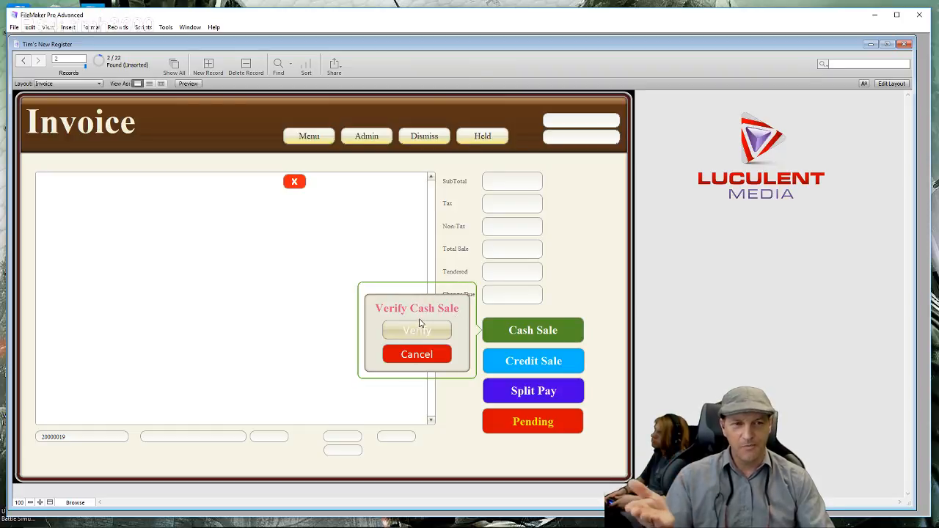
{"action": "left_click", "coordinate": [498, 362]}
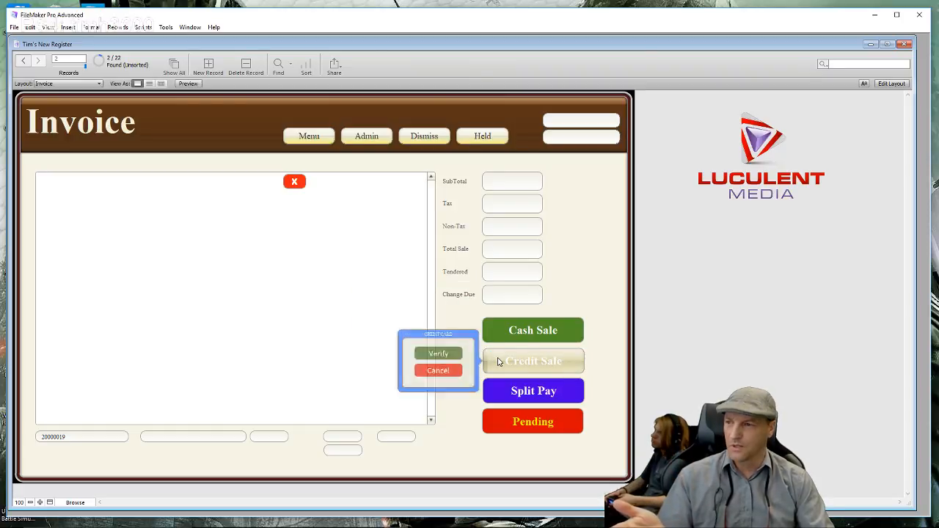
{"action": "left_click", "coordinate": [496, 331]}
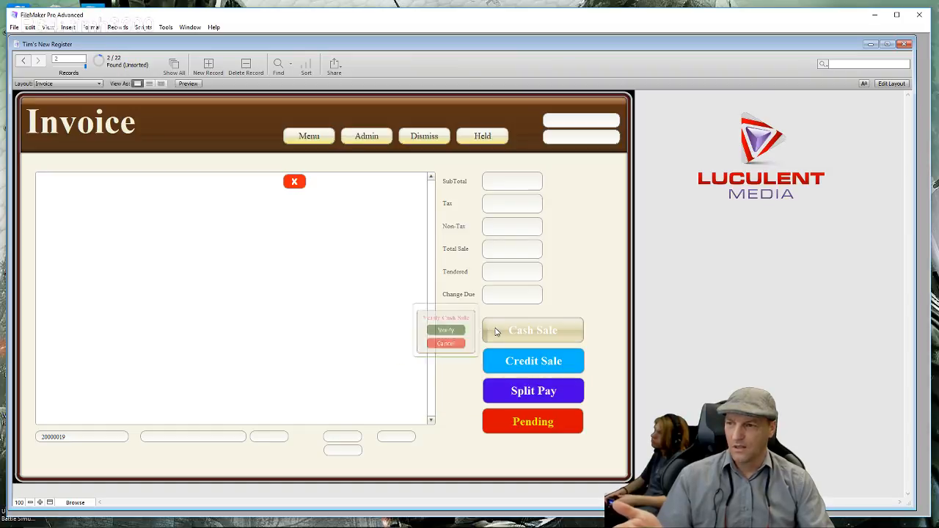
{"action": "left_click", "coordinate": [492, 365]}
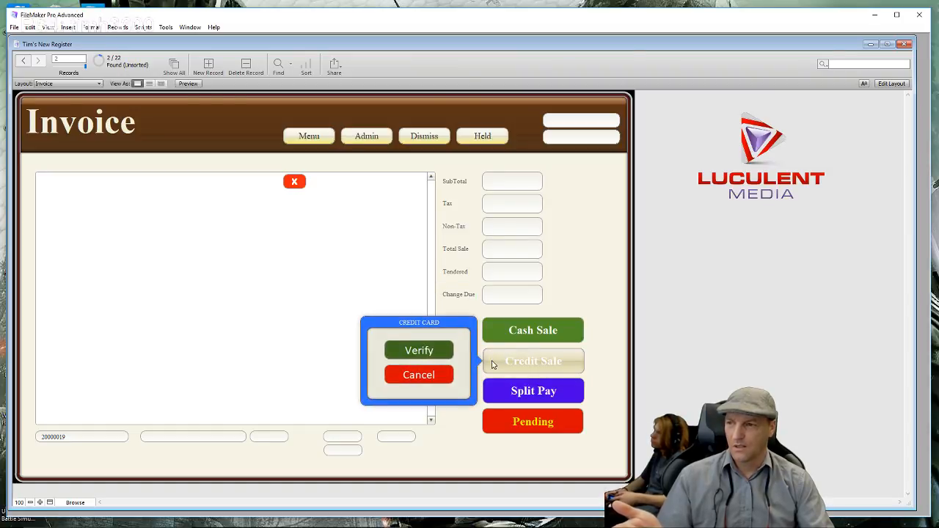
{"action": "left_click", "coordinate": [495, 335]}
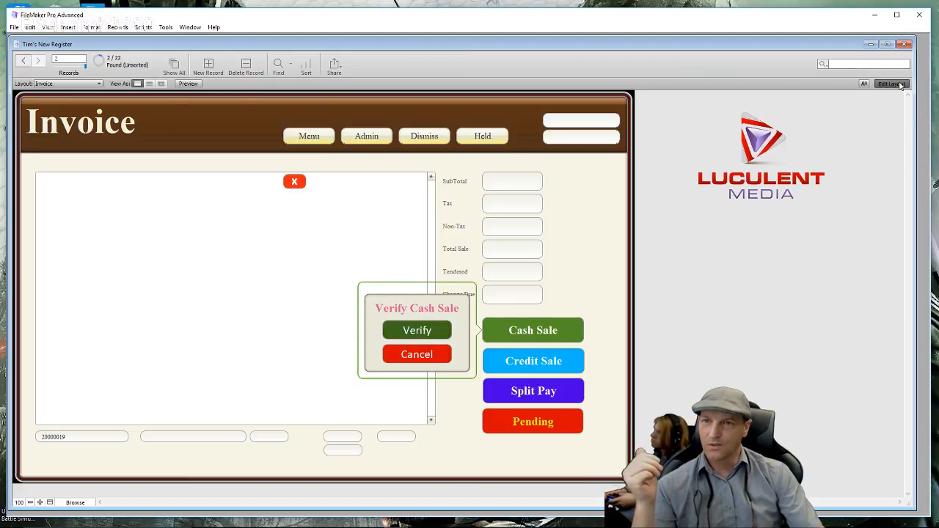
{"action": "left_click", "coordinate": [901, 85]}
{"action": "left_click", "coordinate": [523, 352]}
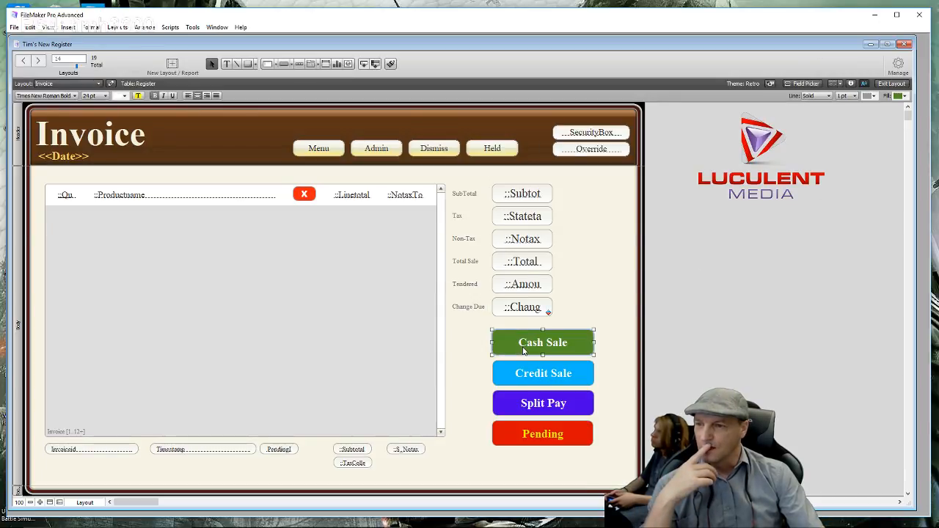
- Set the Cash Sale popover's border line style to None in the Inspector, then exit to Browse mode
{"action": "double_click", "coordinate": [523, 351]}
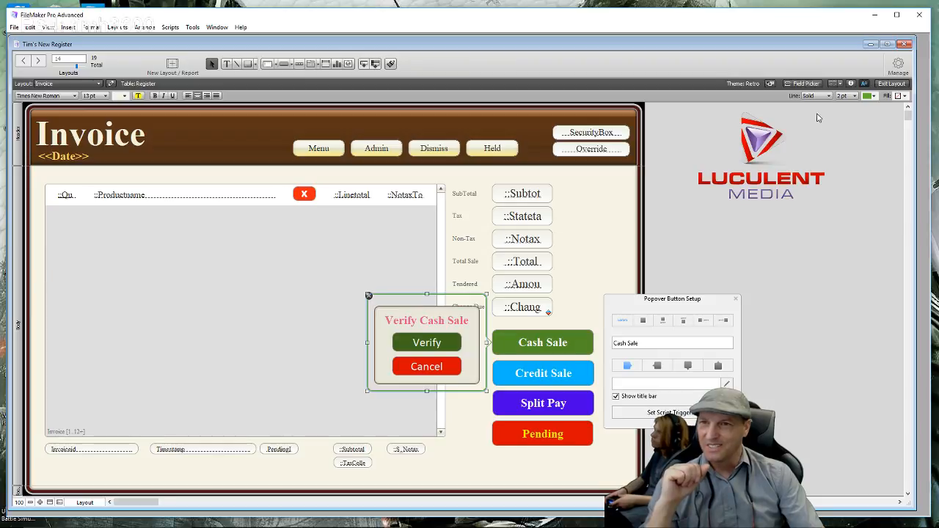
{"action": "left_click", "coordinate": [851, 84]}
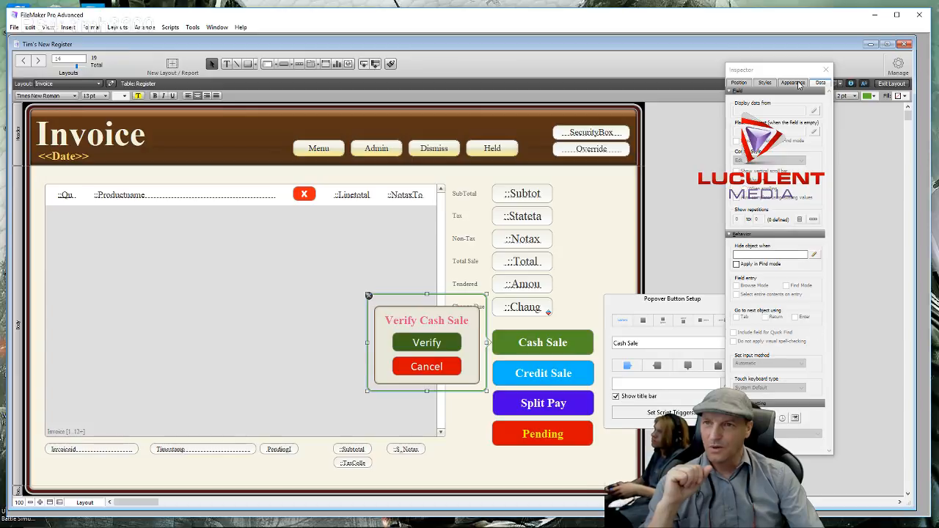
{"action": "left_click", "coordinate": [794, 83]}
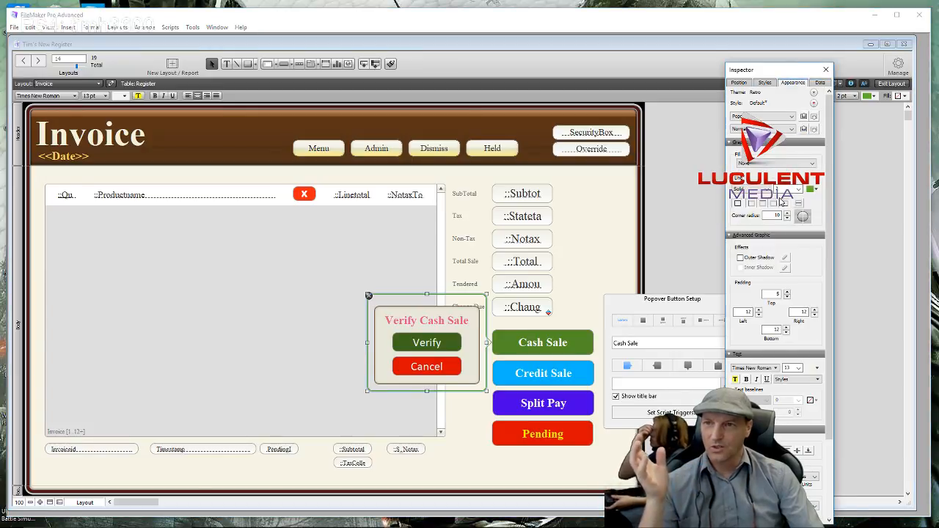
{"action": "left_click", "coordinate": [764, 189]}
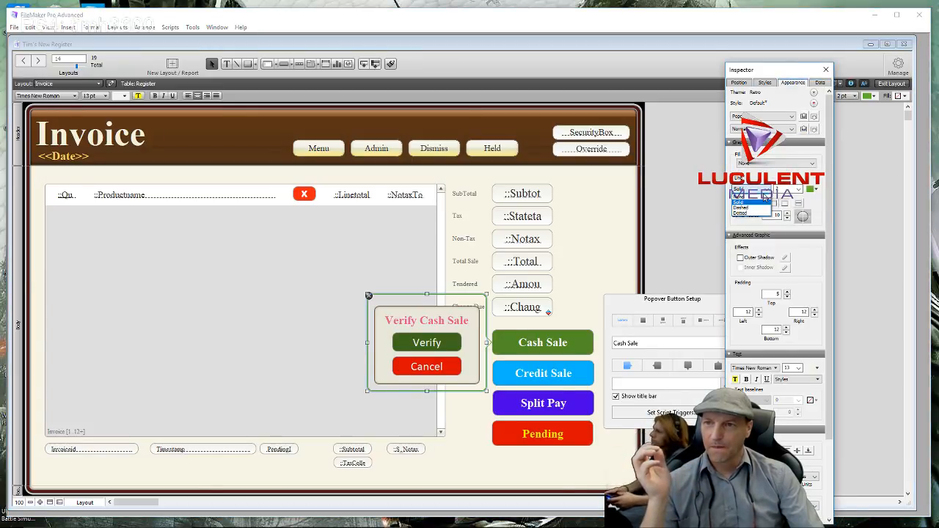
{"action": "left_click", "coordinate": [761, 198]}
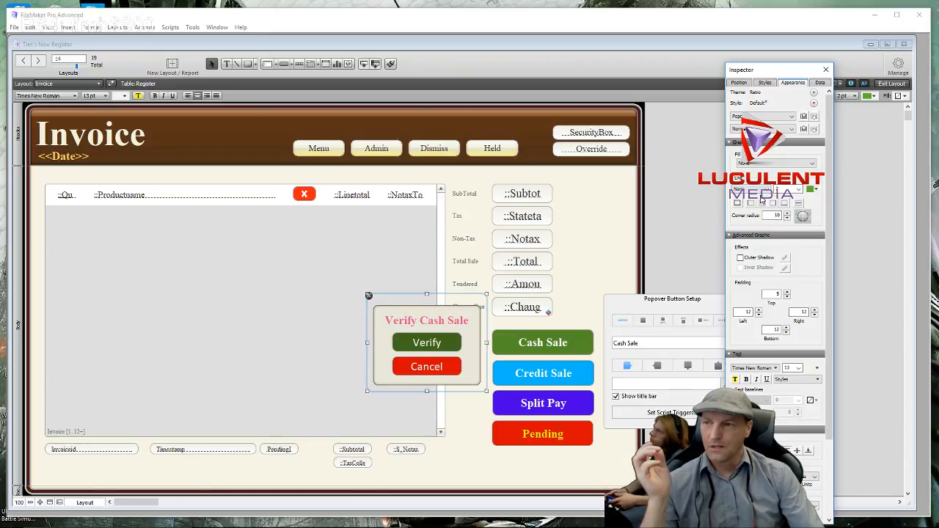
{"action": "left_click", "coordinate": [672, 203]}
{"action": "left_click", "coordinate": [827, 70]}
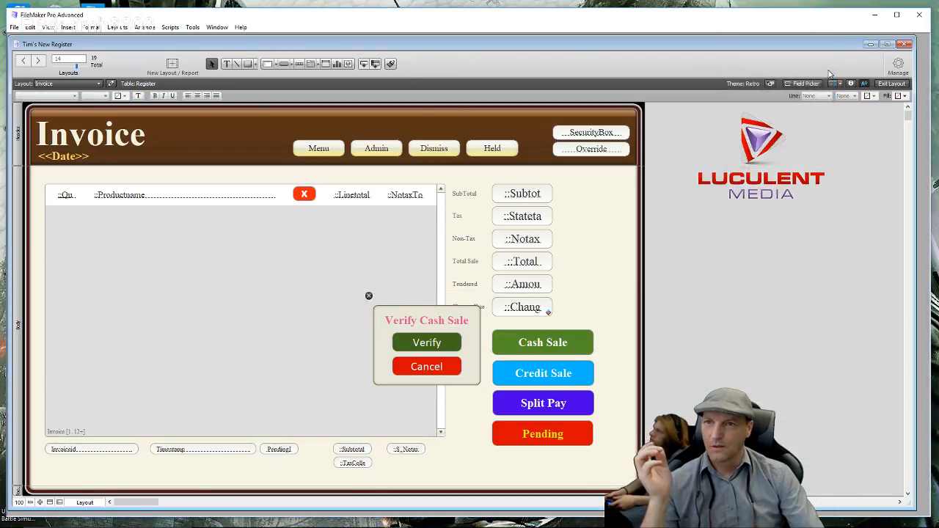
{"action": "left_click", "coordinate": [892, 84]}
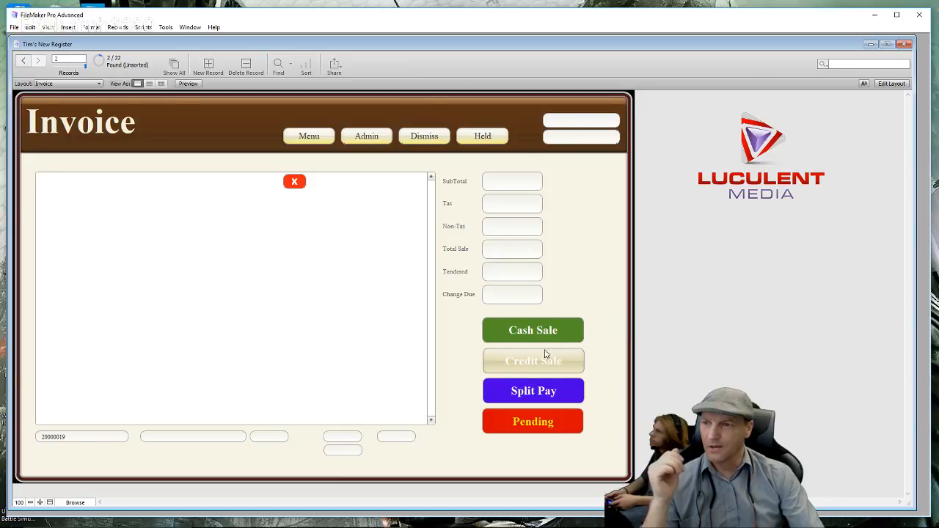
- Open and dismiss the borderless Verify Cash Sale popover, then go to the MenuOne item menu
{"action": "left_click", "coordinate": [540, 336]}
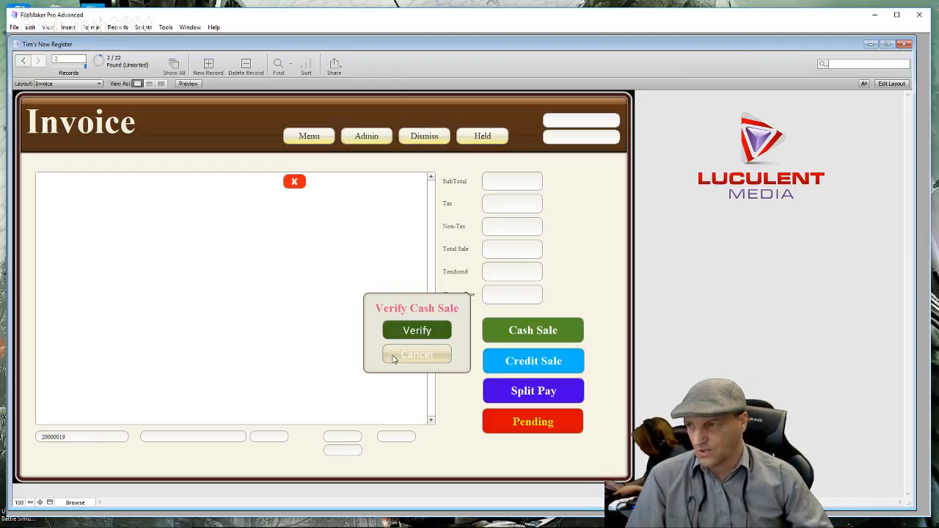
{"action": "left_click", "coordinate": [613, 209]}
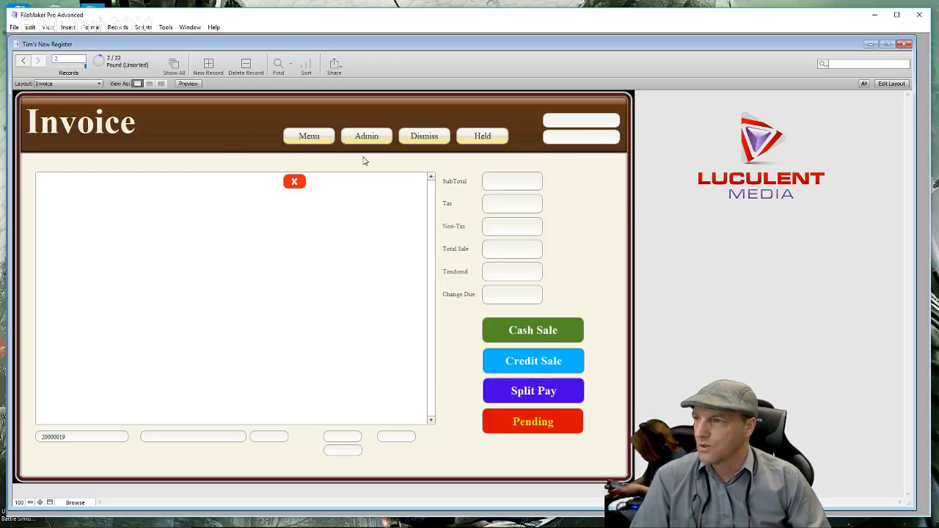
{"action": "left_click", "coordinate": [310, 137]}
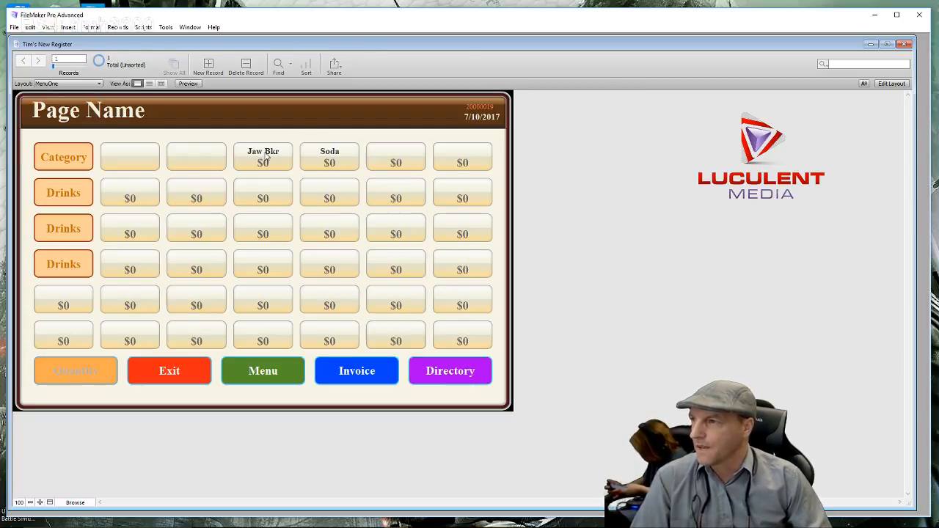
- Add 3 Jaw Breakers and return to the invoice showing $4.05 subtotal and $4.25 total
{"action": "left_click", "coordinate": [79, 374]}
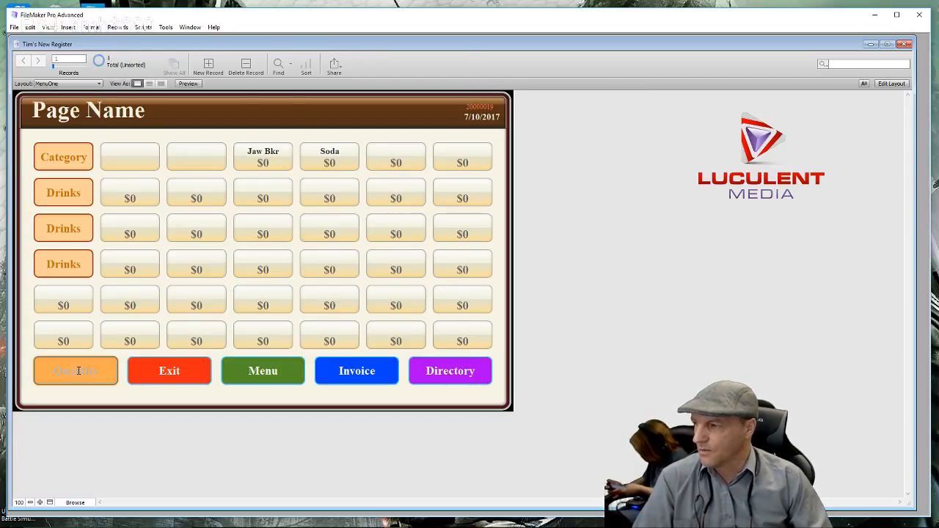
{"action": "type", "text": "3"}
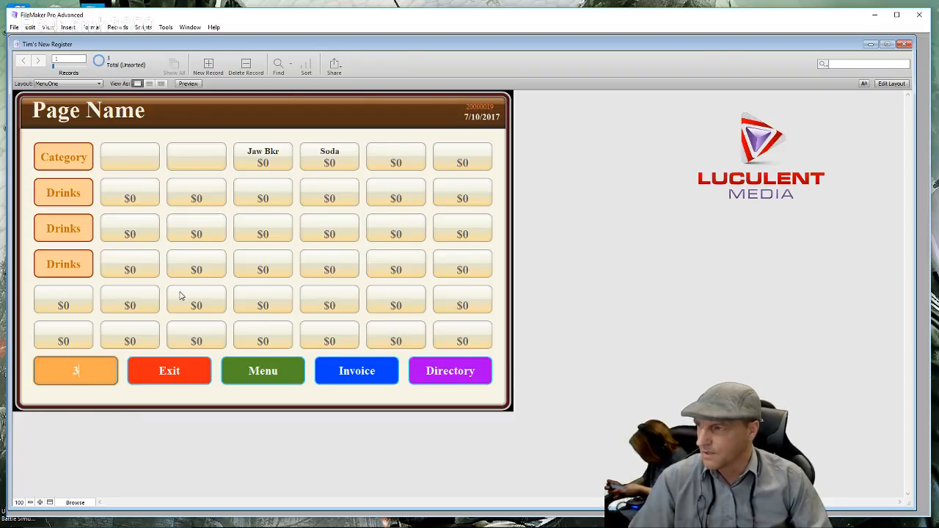
{"action": "left_click", "coordinate": [273, 154]}
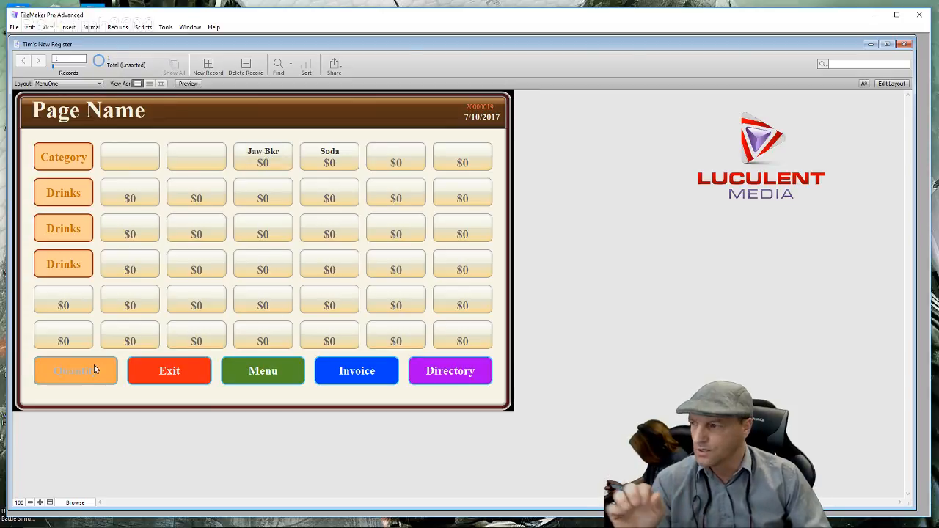
{"action": "left_click", "coordinate": [332, 375]}
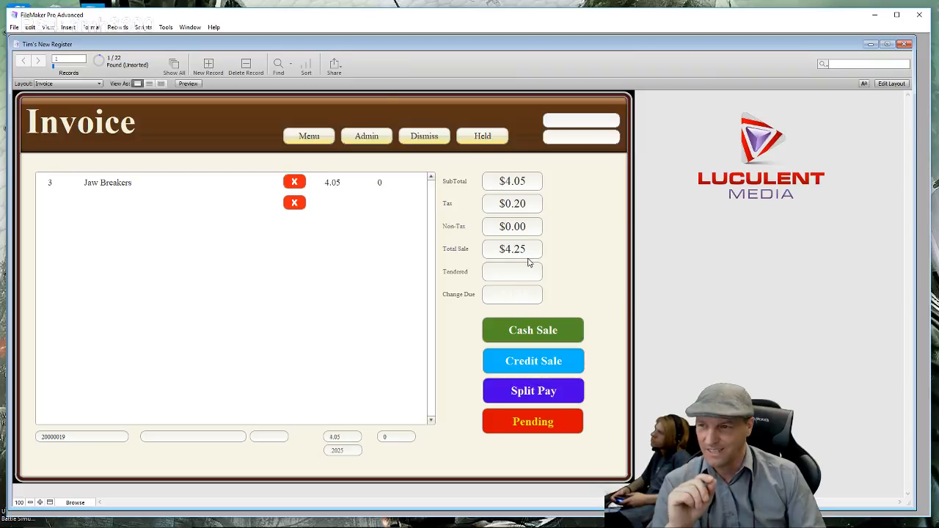
- Enter a $5.00 tendered amount, verify the cash sale, then switch the Invoice layout to Layout mode
{"action": "left_click", "coordinate": [516, 272]}
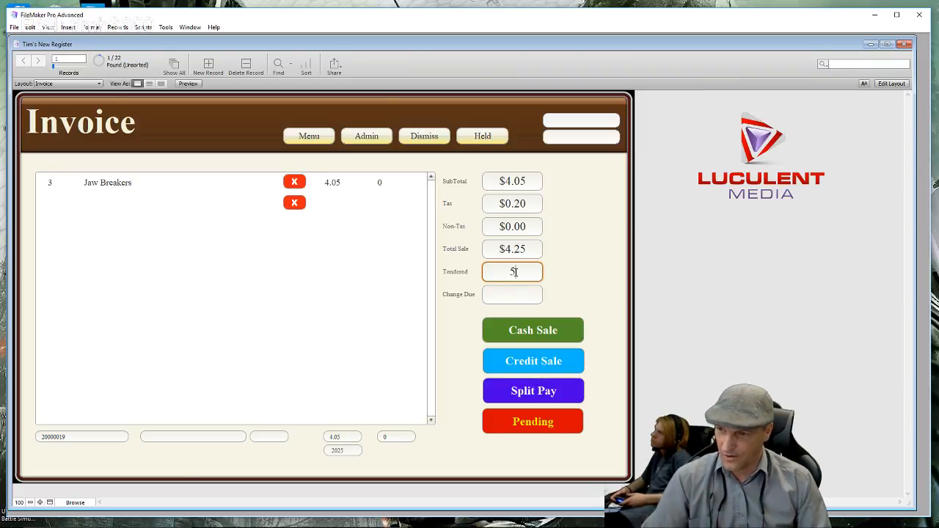
{"action": "left_click", "coordinate": [564, 272]}
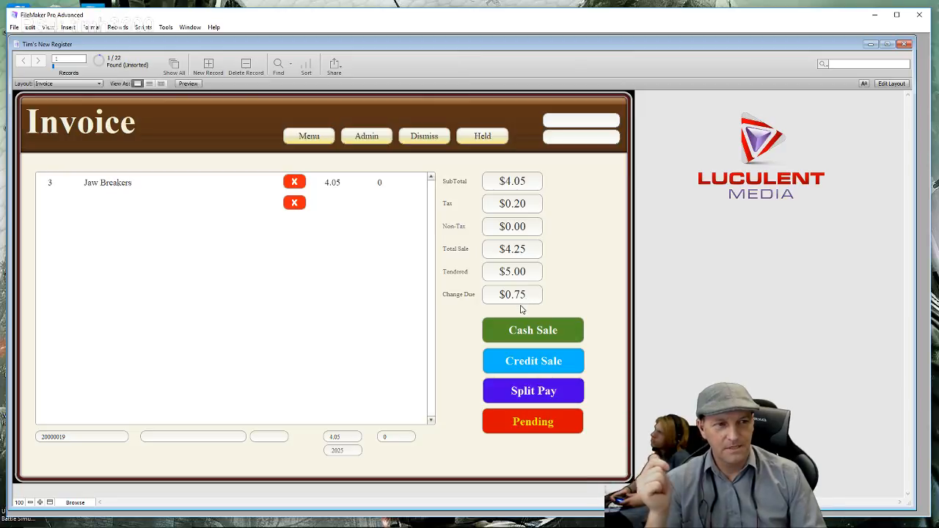
{"action": "left_click", "coordinate": [524, 336]}
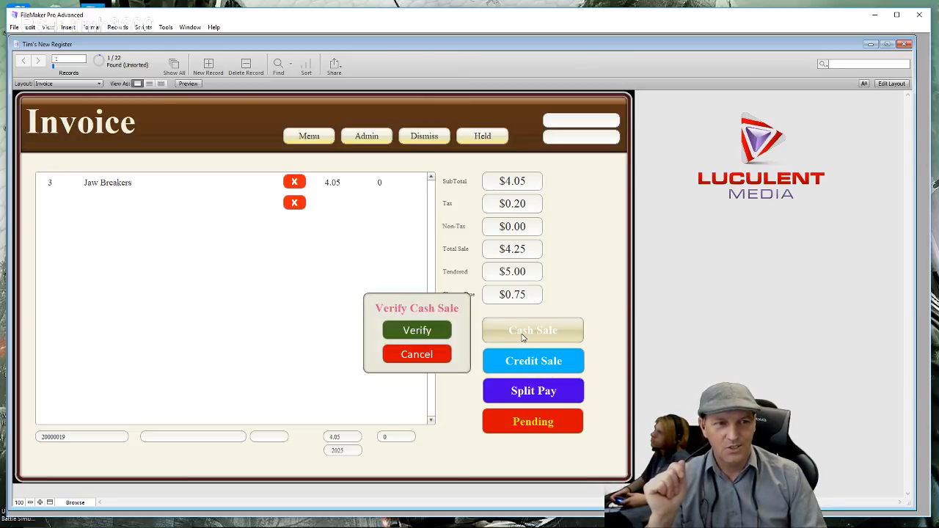
{"action": "left_click", "coordinate": [409, 333]}
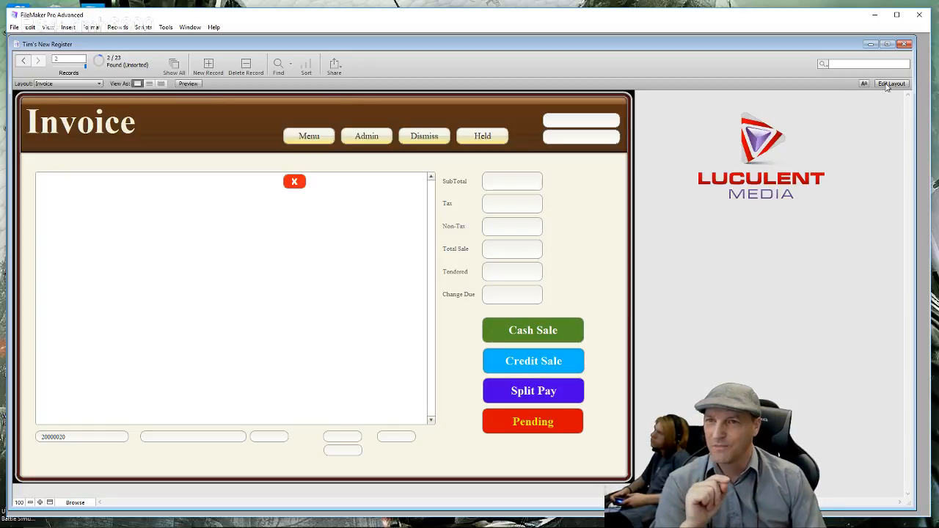
{"action": "left_click", "coordinate": [889, 85]}
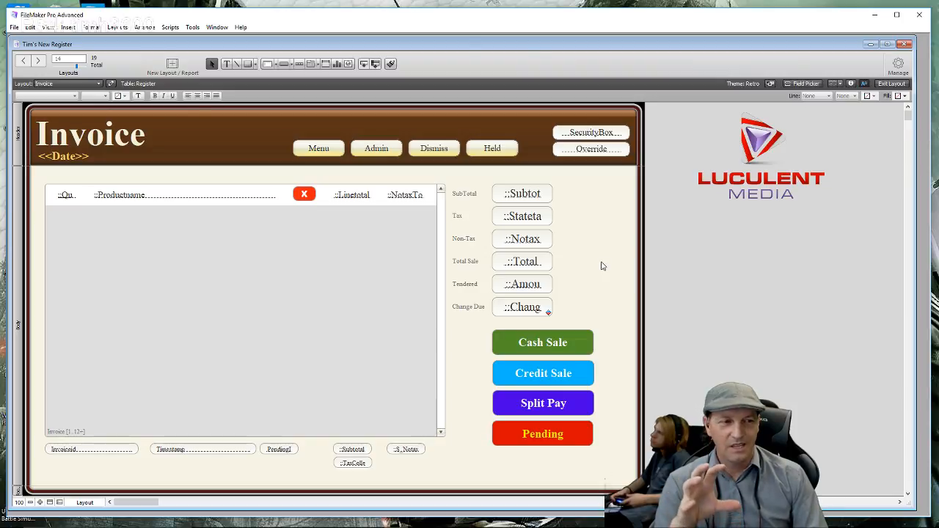
- Open the Cash Sale popover and bring up Button Setup for its Verify button, which runs CashSale
{"action": "double_click", "coordinate": [540, 347]}
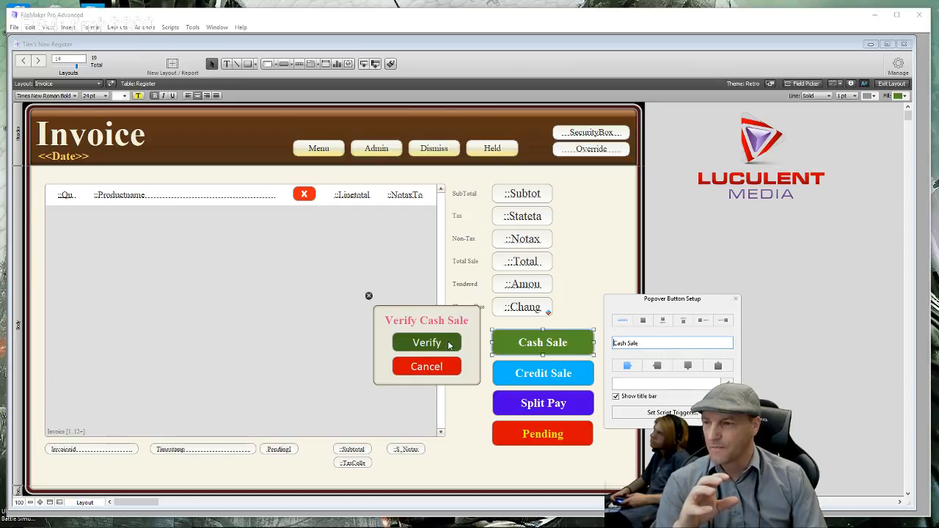
{"action": "left_click", "coordinate": [449, 344]}
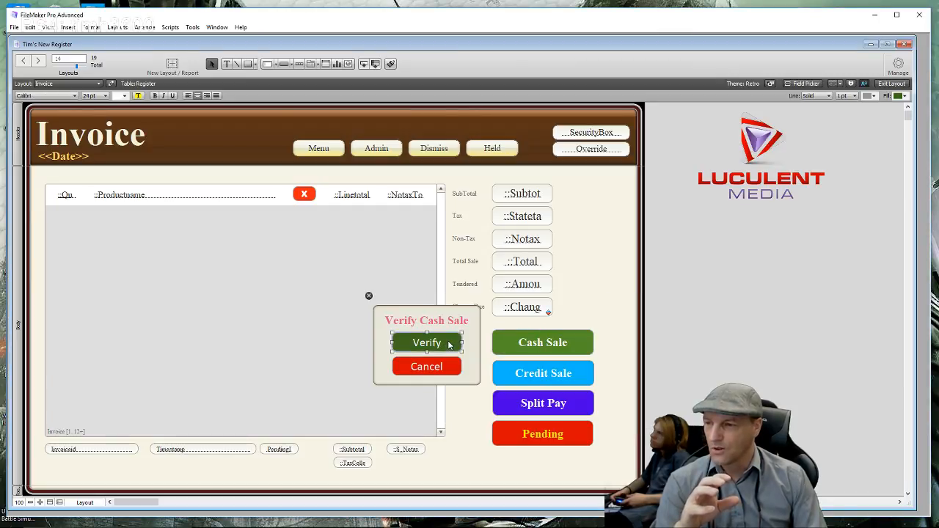
{"action": "double_click", "coordinate": [449, 344]}
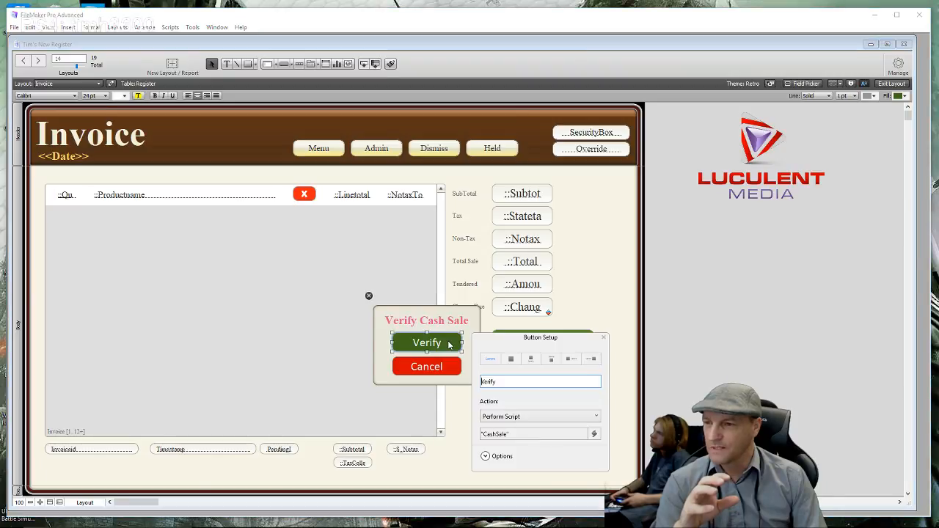
- Set the Verify button's fill to None in the Inspector and close Button Setup
{"action": "left_click", "coordinate": [851, 86]}
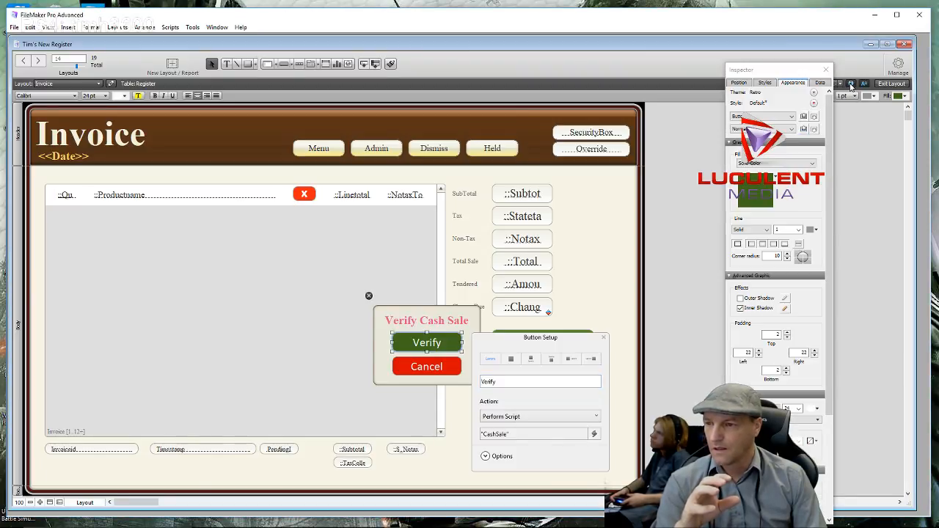
{"action": "left_click_drag", "start_coordinate": [576, 339], "coordinate": [586, 137]}
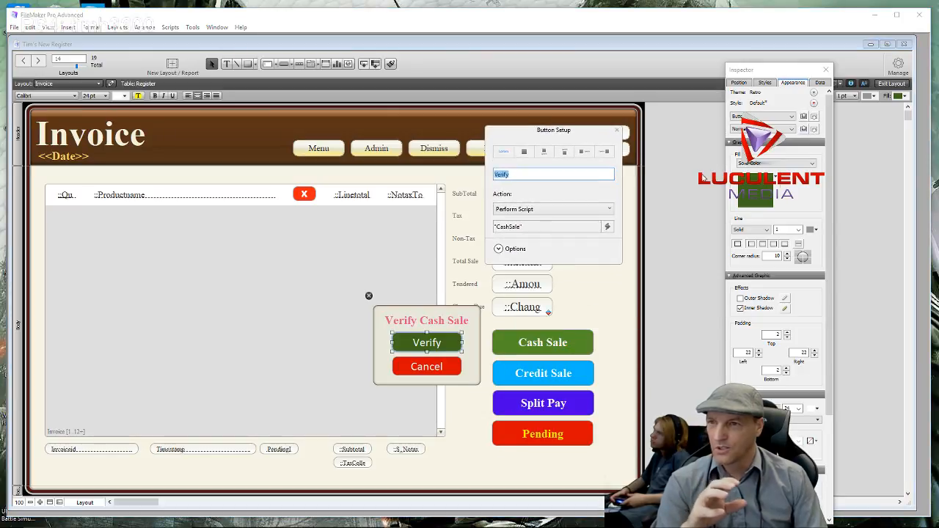
{"action": "left_click", "coordinate": [812, 164]}
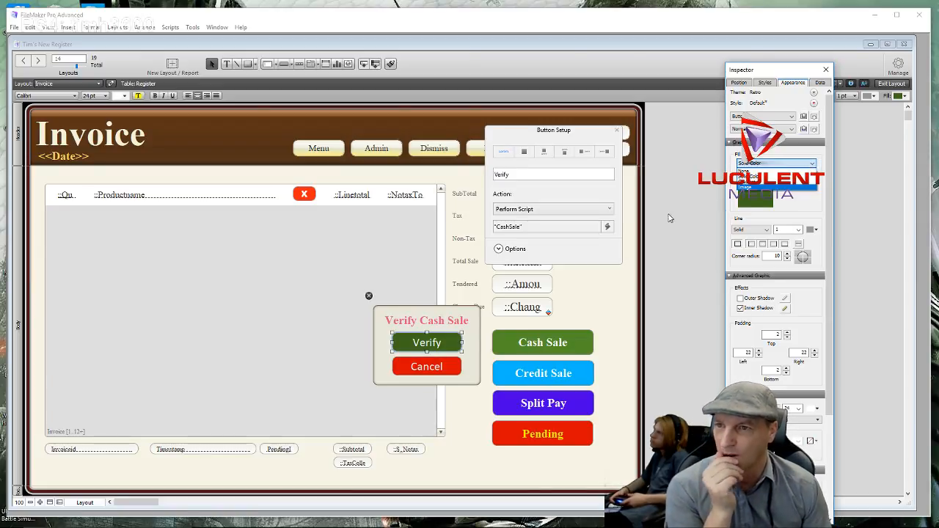
{"action": "left_click", "coordinate": [752, 171]}
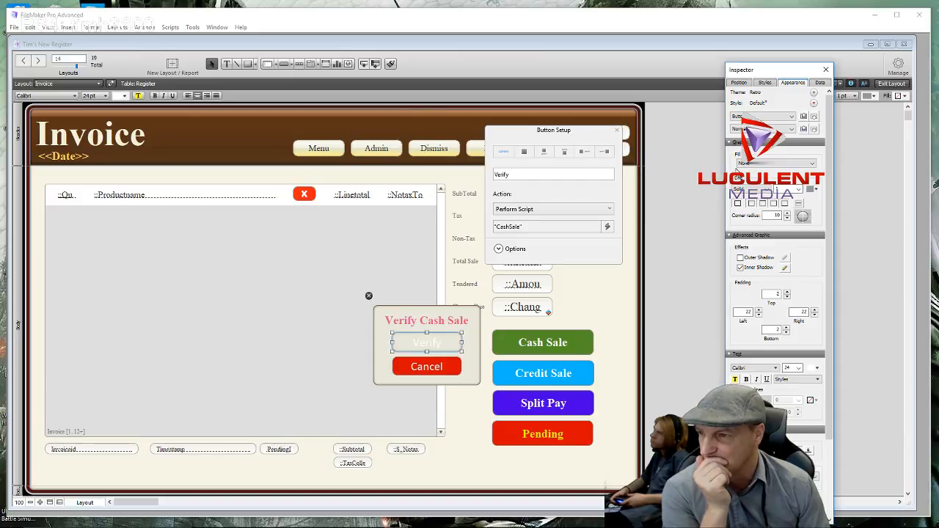
{"action": "left_click", "coordinate": [629, 324]}
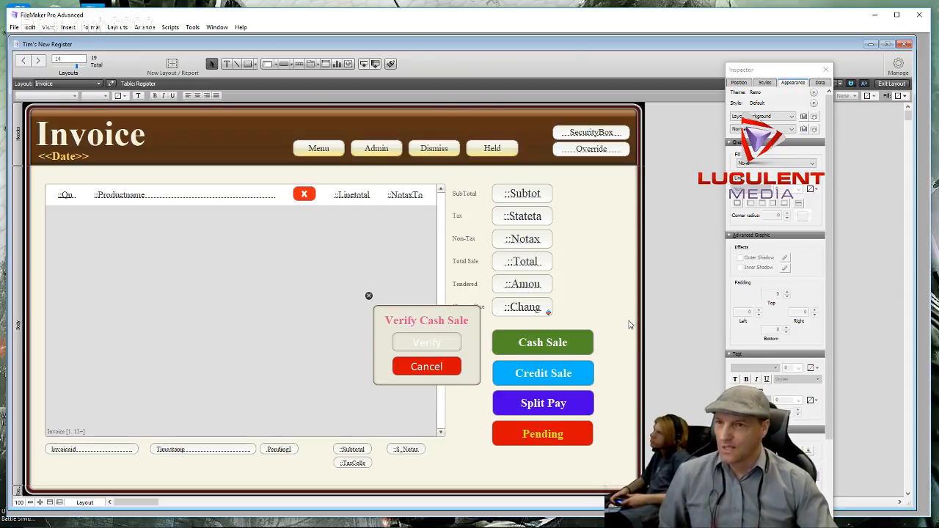
- Try a solid green fill colour, then reselect the Verify button
{"action": "left_click", "coordinate": [813, 168]}
{"action": "left_click", "coordinate": [769, 176]}
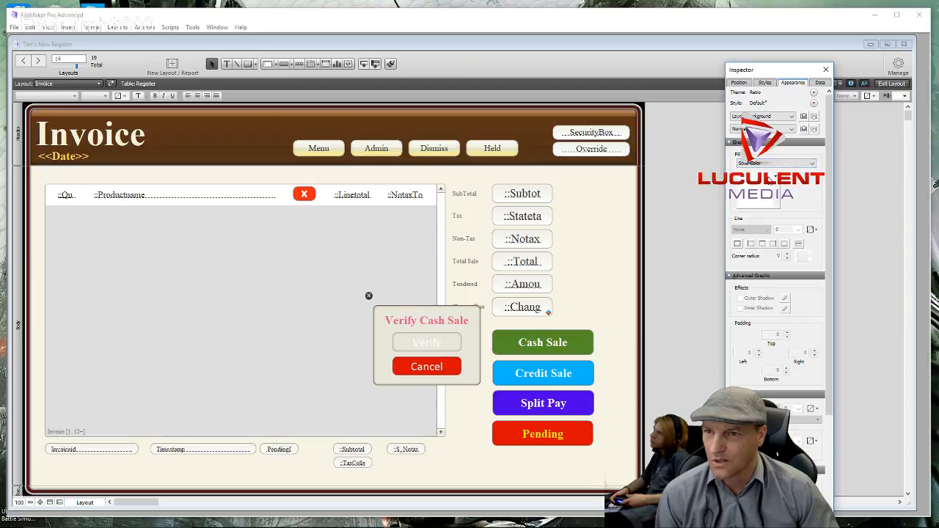
{"action": "left_click", "coordinate": [754, 195]}
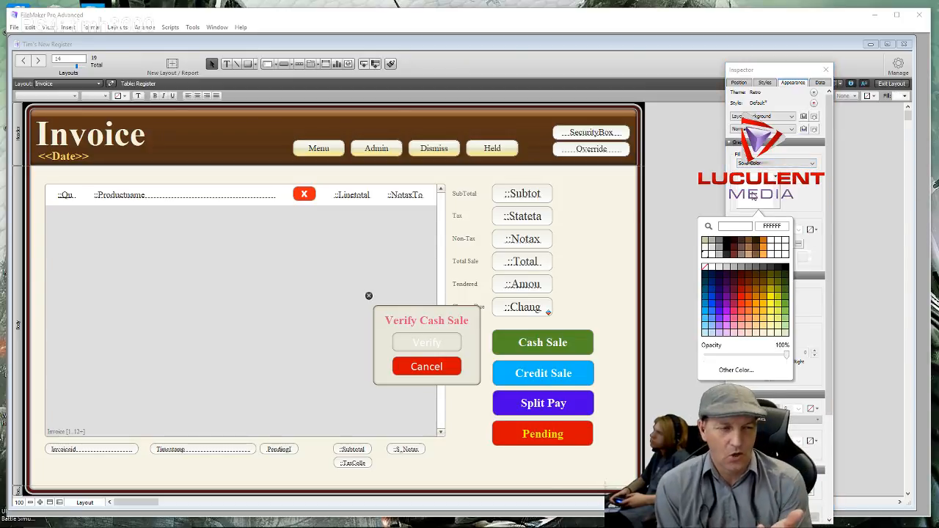
{"action": "left_click", "coordinate": [786, 299]}
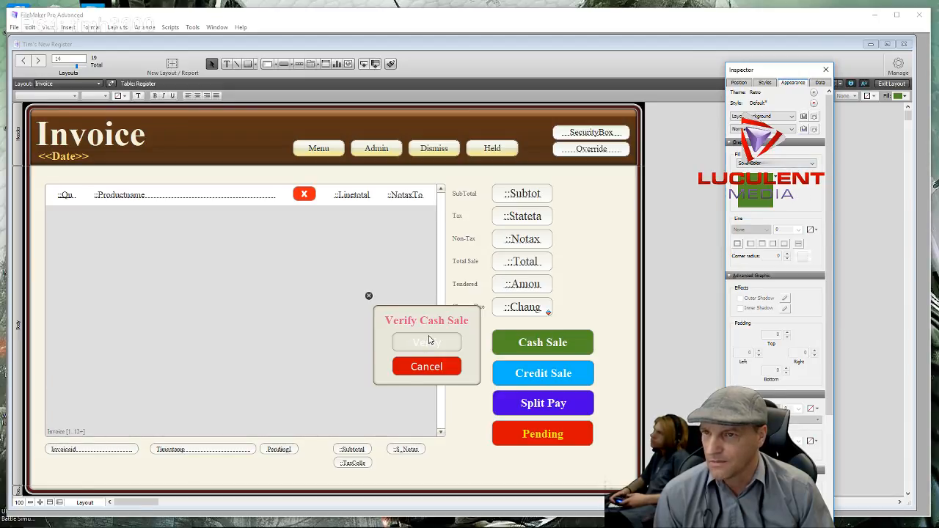
{"action": "left_click", "coordinate": [445, 344]}
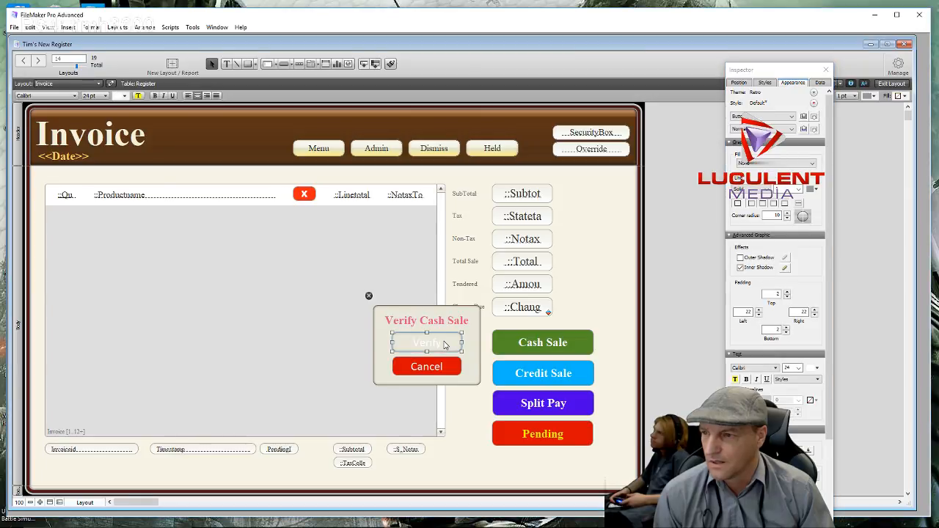
- Give the Verify button a solid fill in a darker green, closer to the Cash Sale shade
{"action": "left_click", "coordinate": [776, 163]}
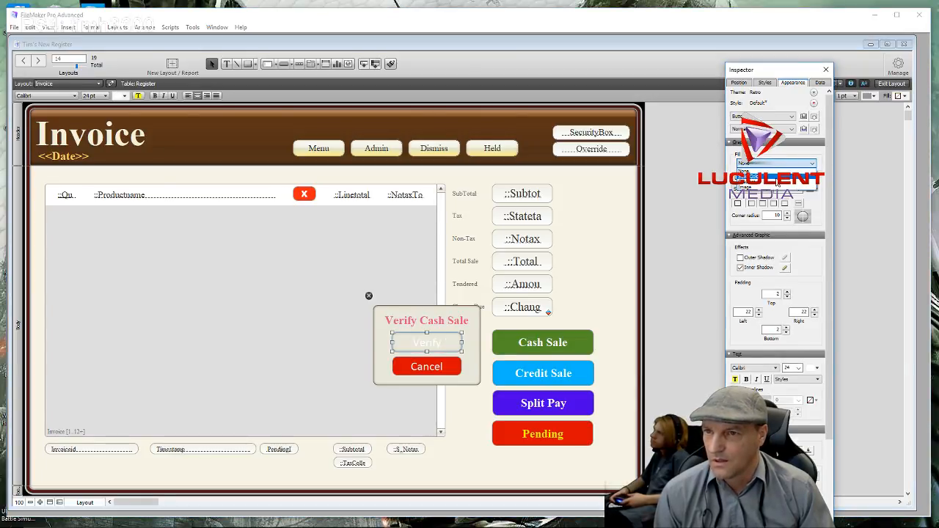
{"action": "left_click", "coordinate": [776, 180]}
{"action": "left_click", "coordinate": [768, 196]}
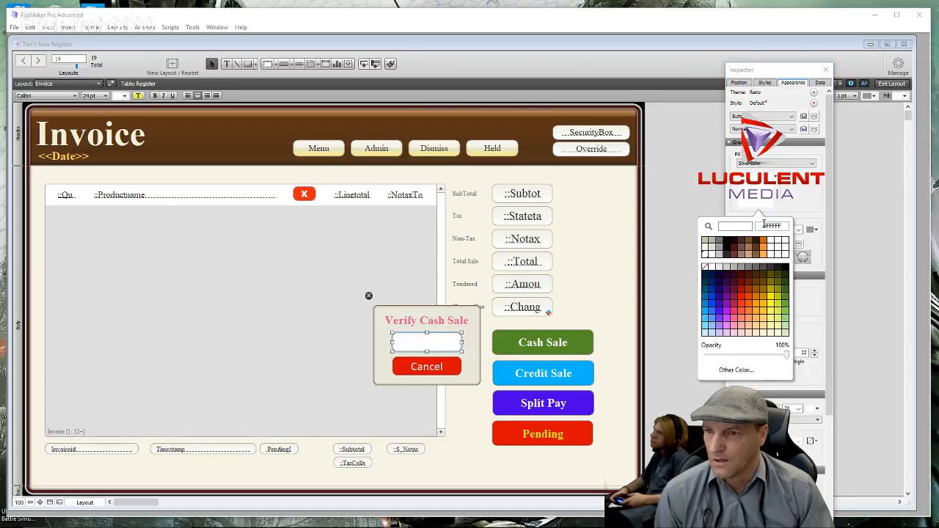
{"action": "left_click", "coordinate": [785, 307]}
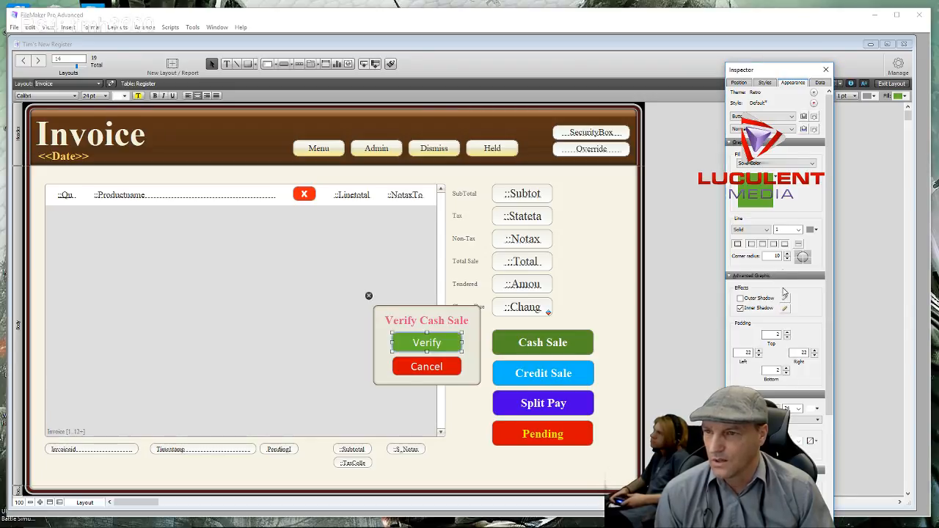
{"action": "left_click", "coordinate": [778, 197]}
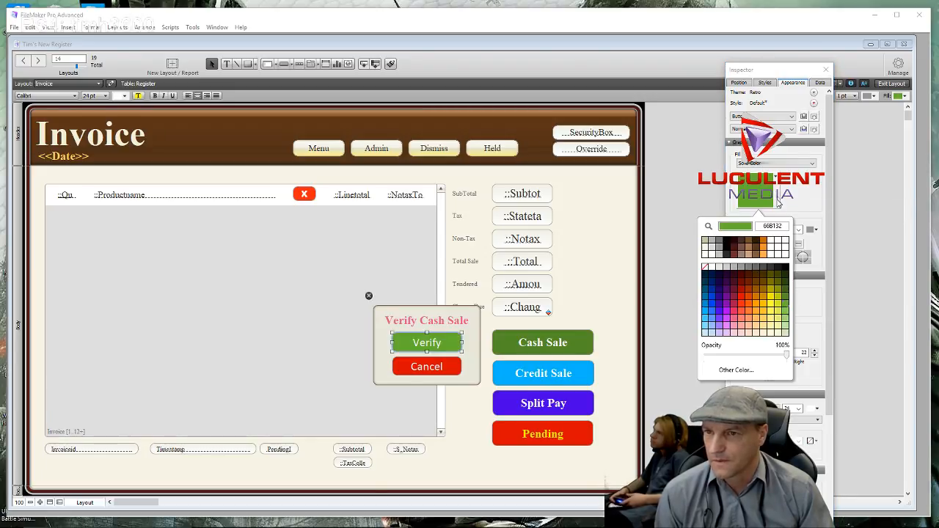
{"action": "left_click", "coordinate": [785, 301]}
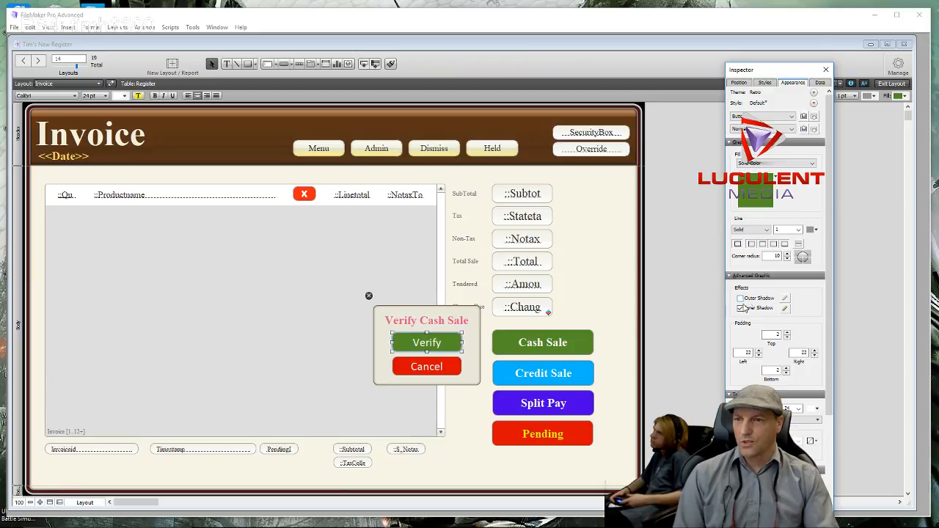
{"action": "left_click", "coordinate": [785, 310]}
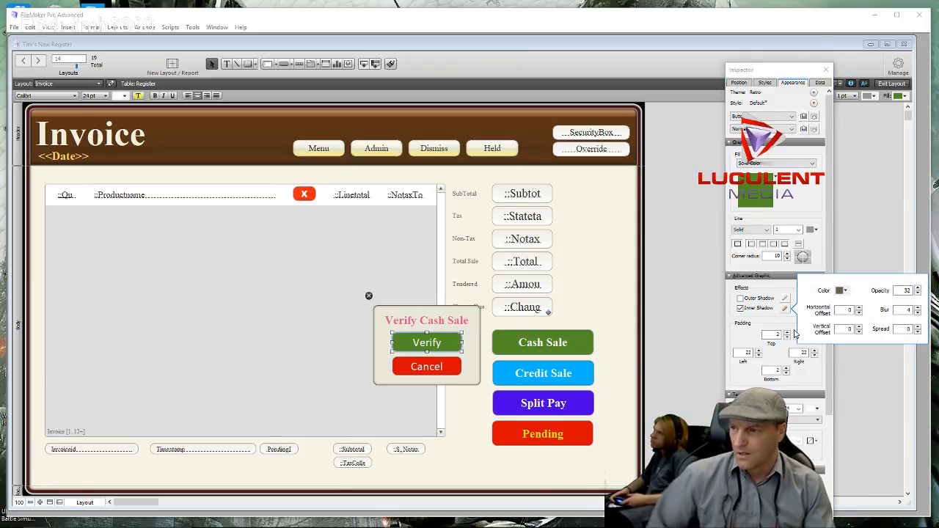
- Make the Verify inner shadow white at full opacity, spread 4 and blur 16, then preview it
{"action": "left_click", "coordinate": [845, 292]}
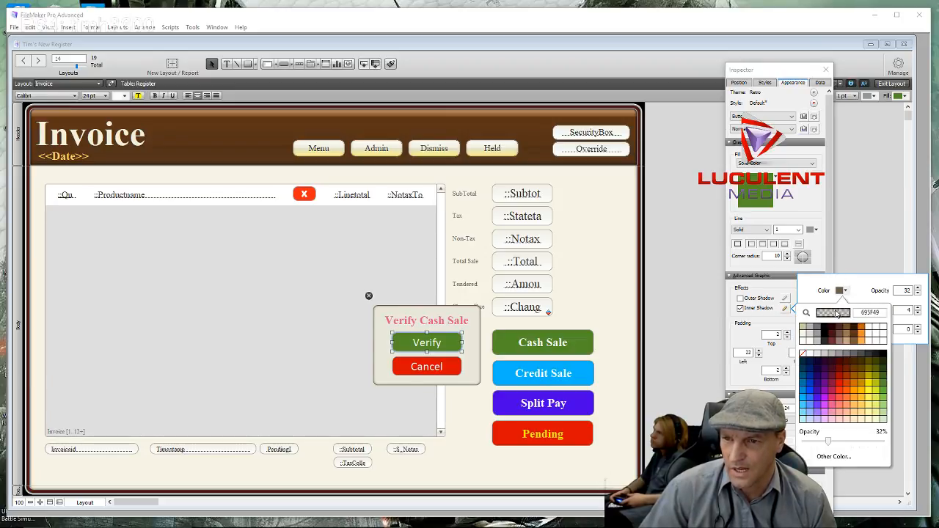
{"action": "left_click", "coordinate": [812, 356]}
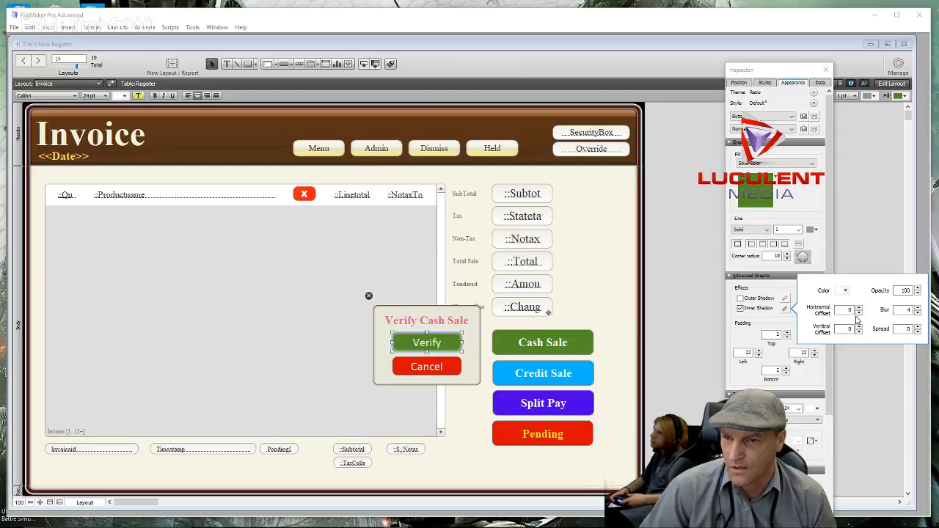
{"action": "left_click", "coordinate": [918, 328]}
{"action": "left_click", "coordinate": [917, 328]}
{"action": "left_click", "coordinate": [917, 328]}
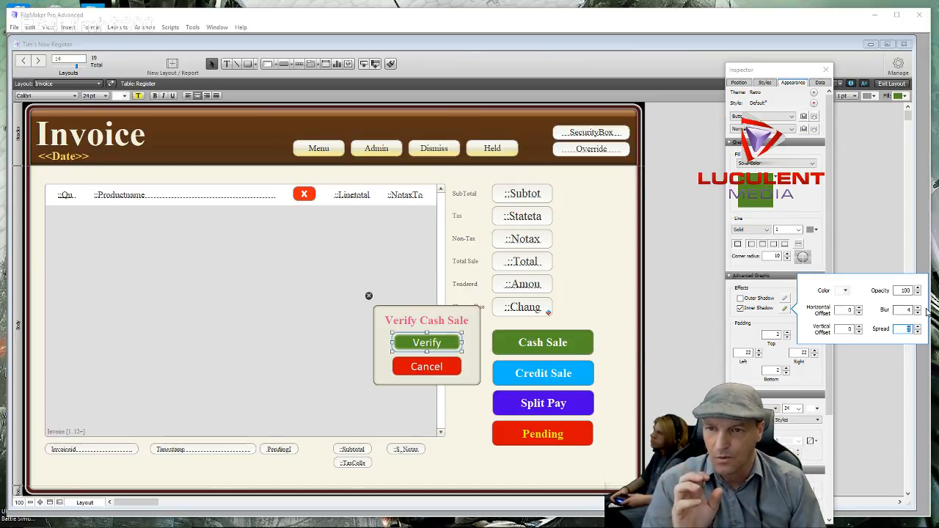
{"action": "left_click", "coordinate": [918, 312]}
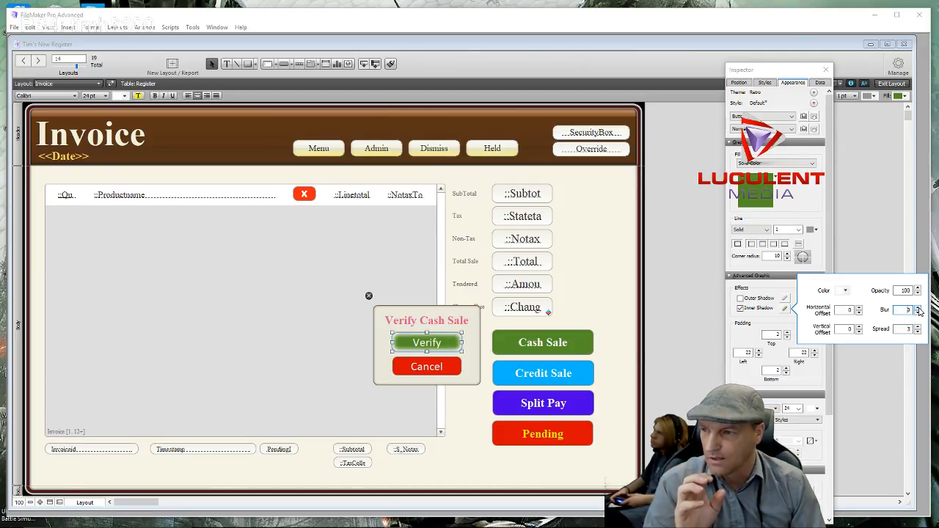
{"action": "left_click", "coordinate": [919, 311]}
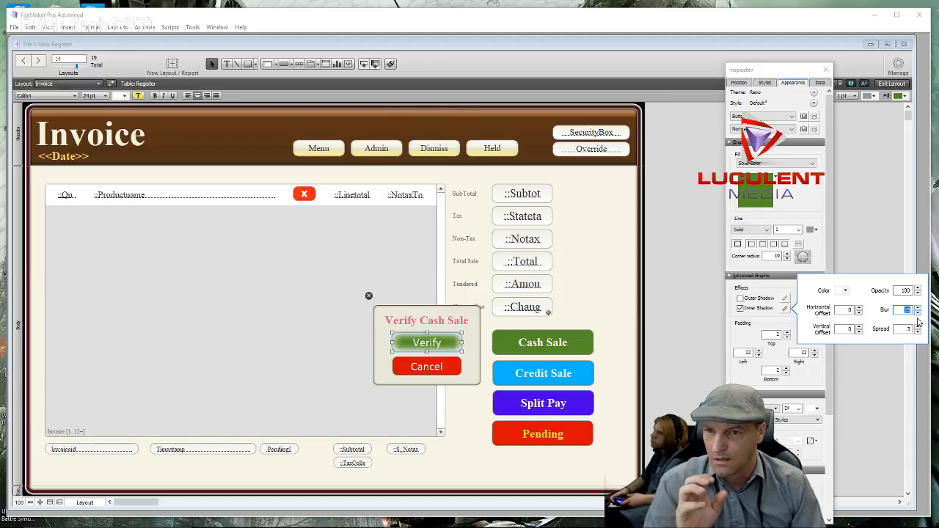
{"action": "left_click", "coordinate": [919, 330]}
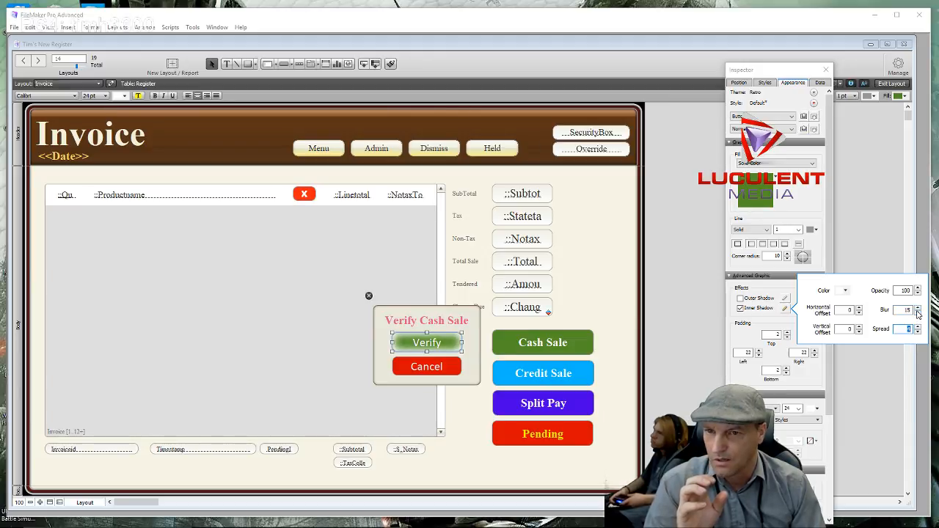
{"action": "left_click", "coordinate": [919, 309]}
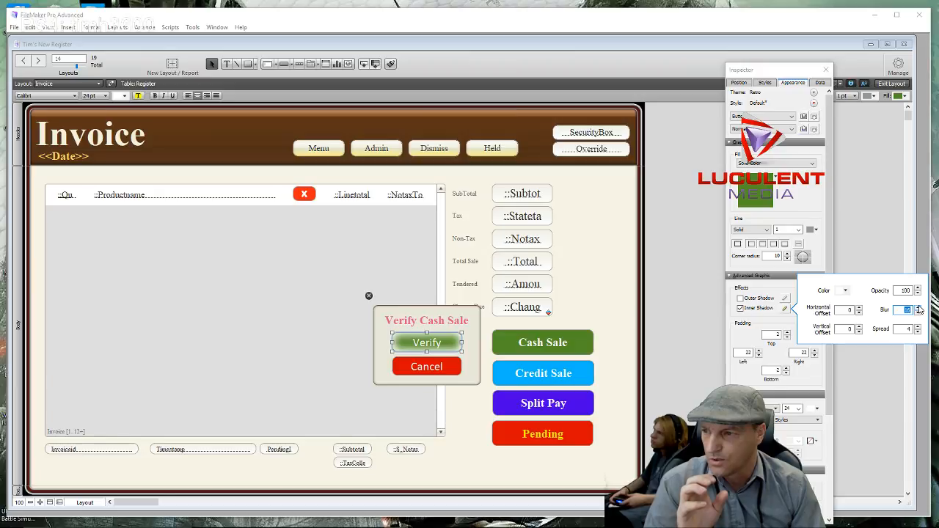
{"action": "left_click", "coordinate": [581, 317]}
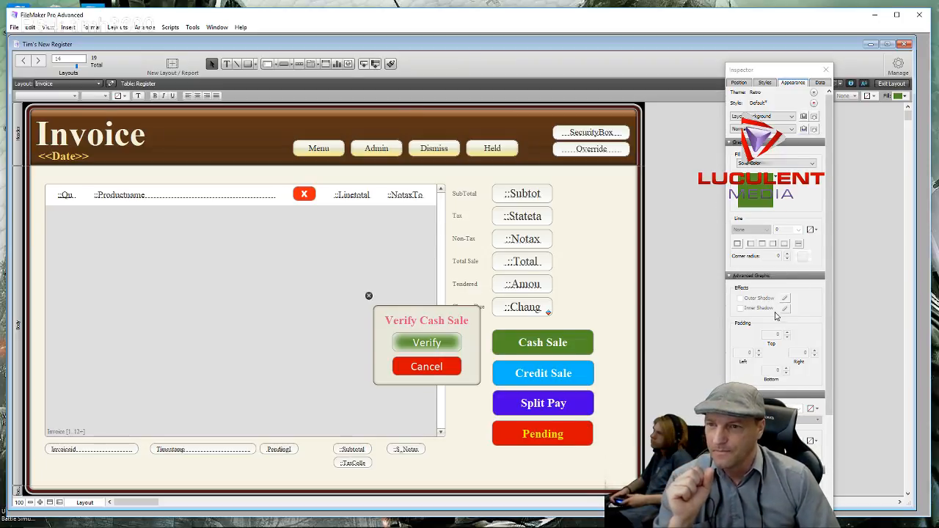
- Turn off the Verify button's inner shadow and try a green-to-yellow gradient fill
{"action": "left_click", "coordinate": [447, 343]}
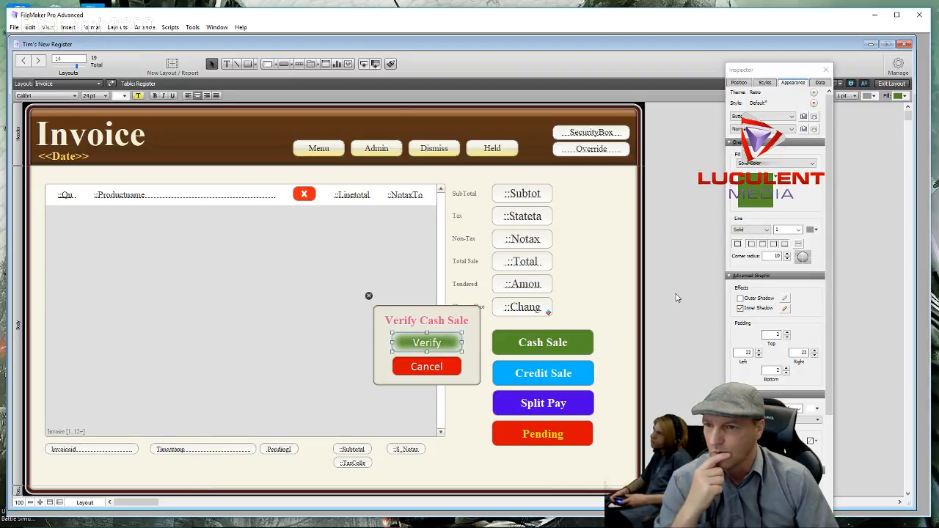
{"action": "left_click", "coordinate": [740, 308]}
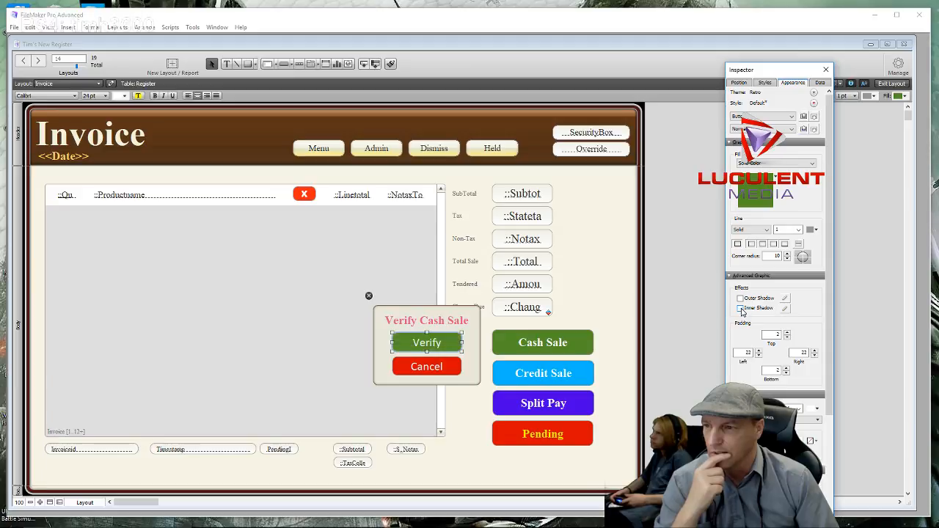
{"action": "left_click", "coordinate": [784, 164]}
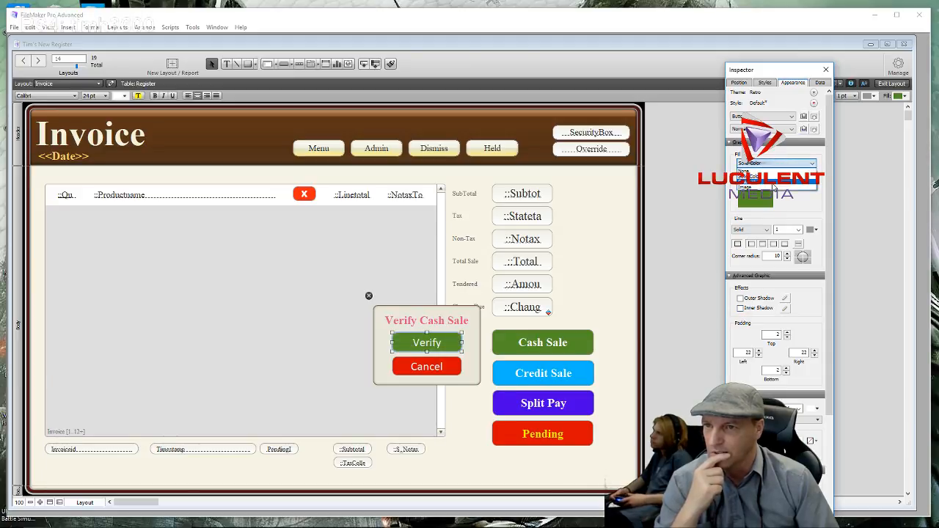
{"action": "left_click", "coordinate": [774, 186]}
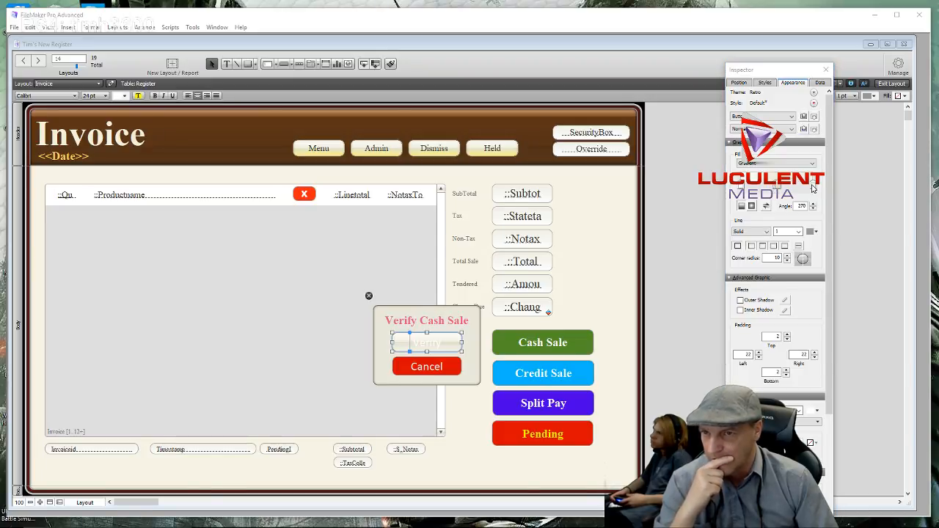
{"action": "left_click", "coordinate": [813, 187]}
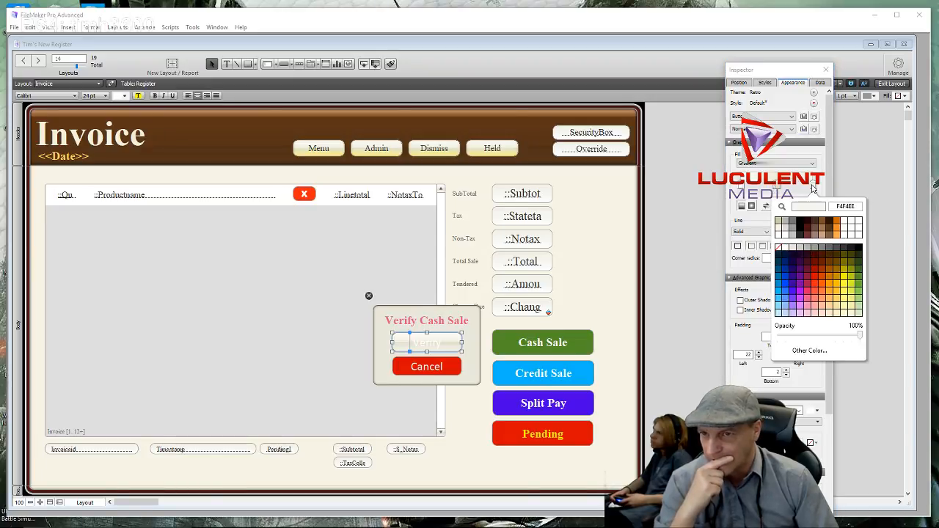
{"action": "left_click", "coordinate": [858, 270]}
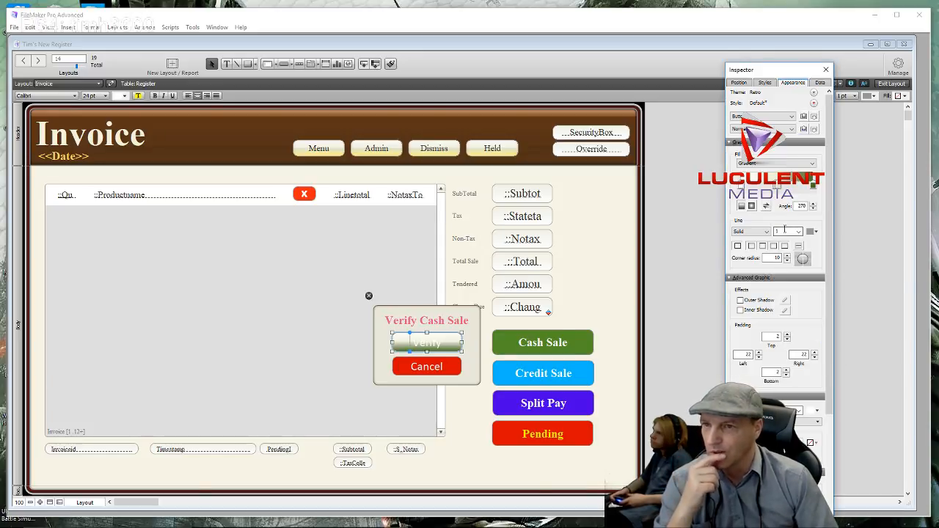
{"action": "left_click", "coordinate": [741, 186]}
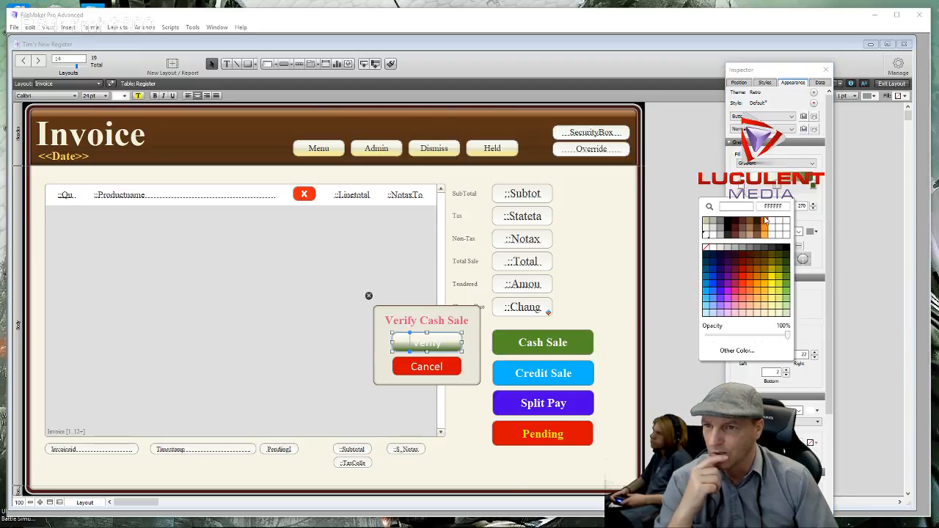
{"action": "left_click", "coordinate": [772, 281]}
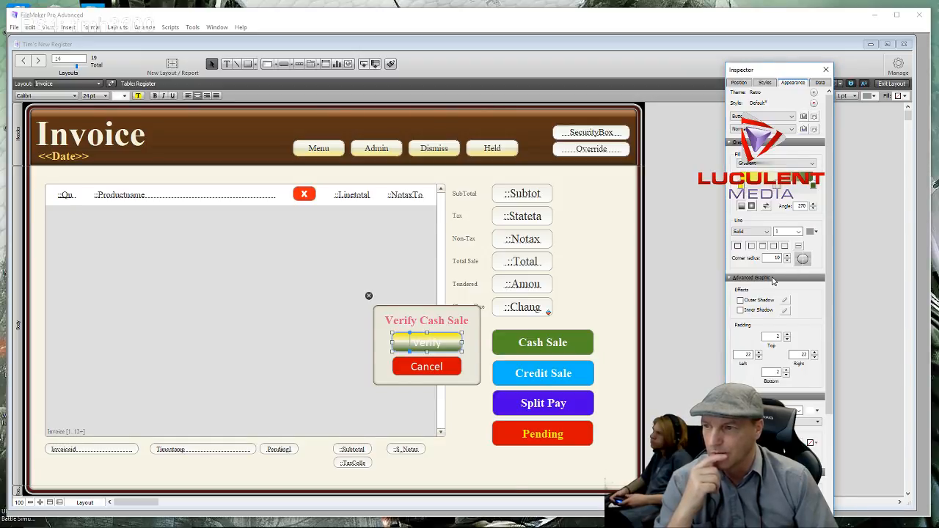
- Switch the Verify button to a plain solid green fill and preview it deselected
{"action": "left_click", "coordinate": [776, 163]}
{"action": "left_click", "coordinate": [773, 176]}
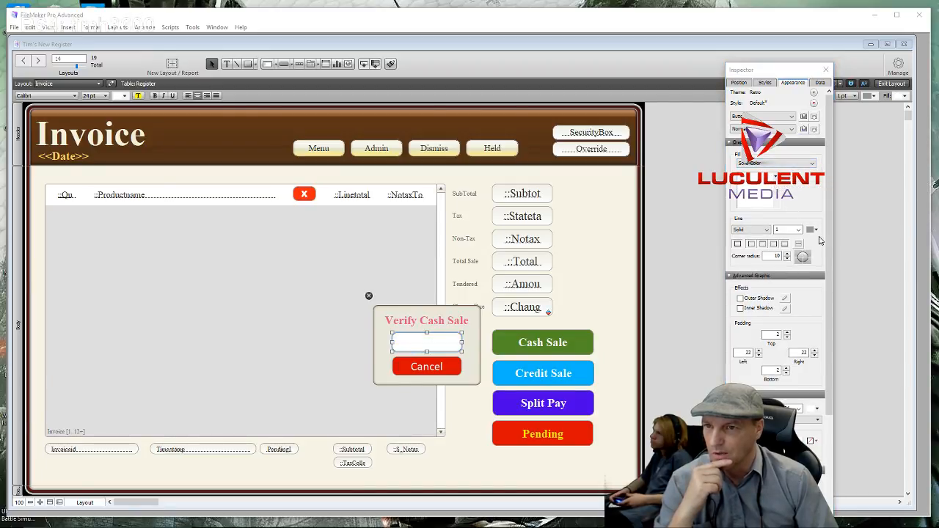
{"action": "left_click", "coordinate": [763, 205]}
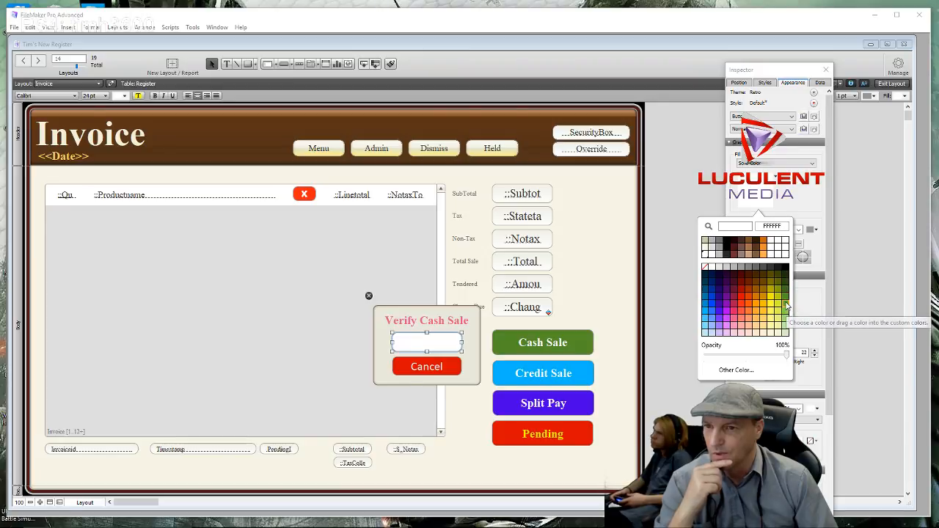
{"action": "left_click", "coordinate": [787, 307]}
{"action": "left_click", "coordinate": [608, 294]}
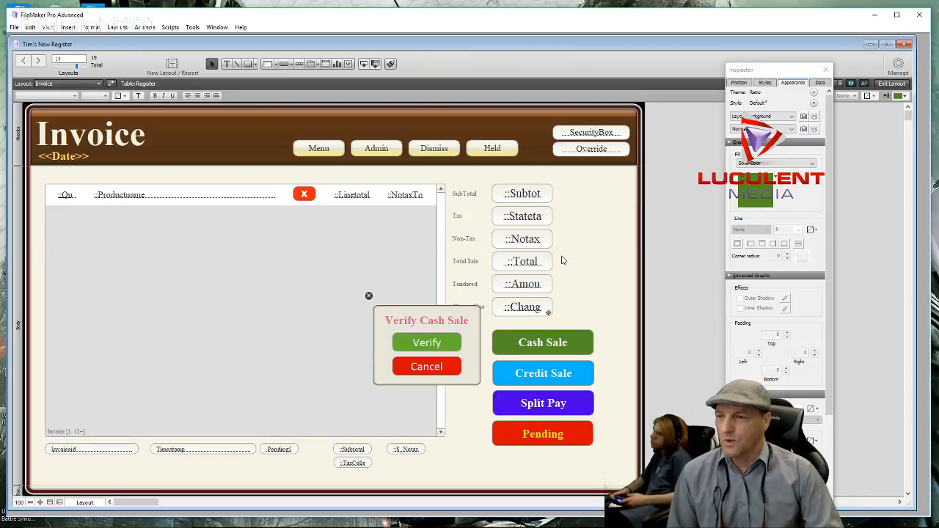
- Close the Verify Cash Sale popover, select the Cash Sale button, and keep its Button style
{"action": "left_click", "coordinate": [367, 298]}
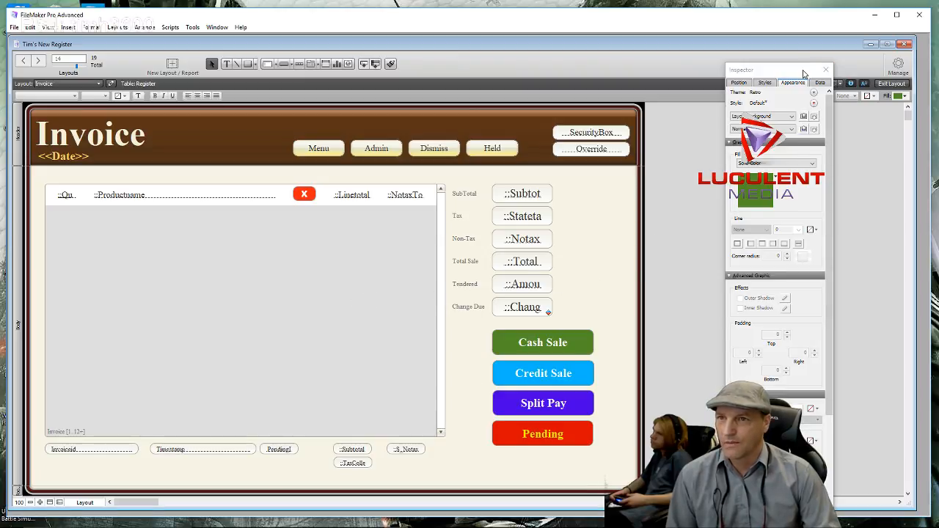
{"action": "left_click_drag", "start_coordinate": [793, 68], "coordinate": [276, 66]}
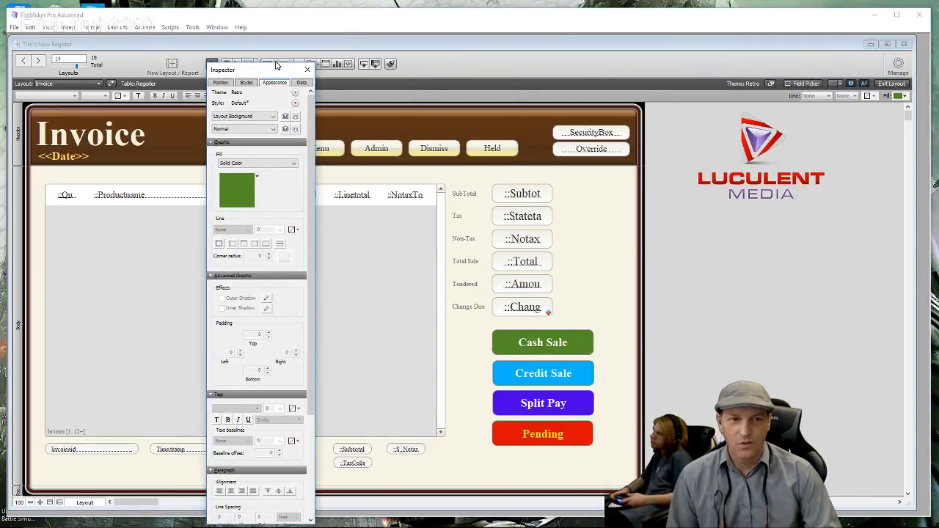
{"action": "left_click", "coordinate": [585, 342]}
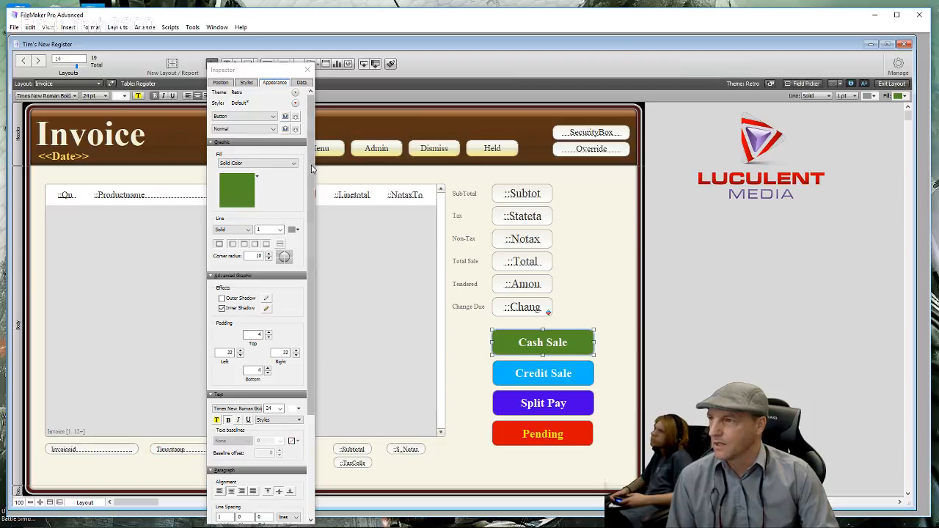
{"action": "left_click", "coordinate": [296, 94]}
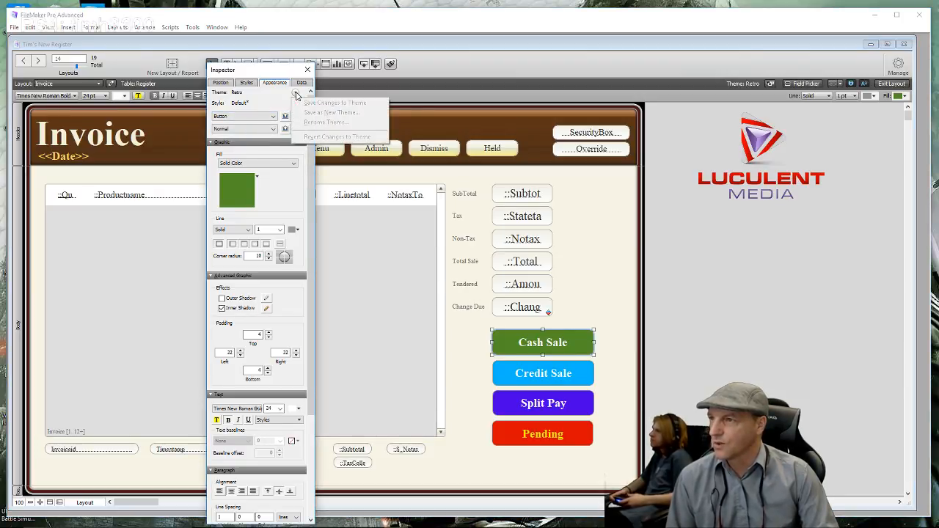
{"action": "left_click", "coordinate": [296, 94]}
{"action": "left_click", "coordinate": [237, 94]}
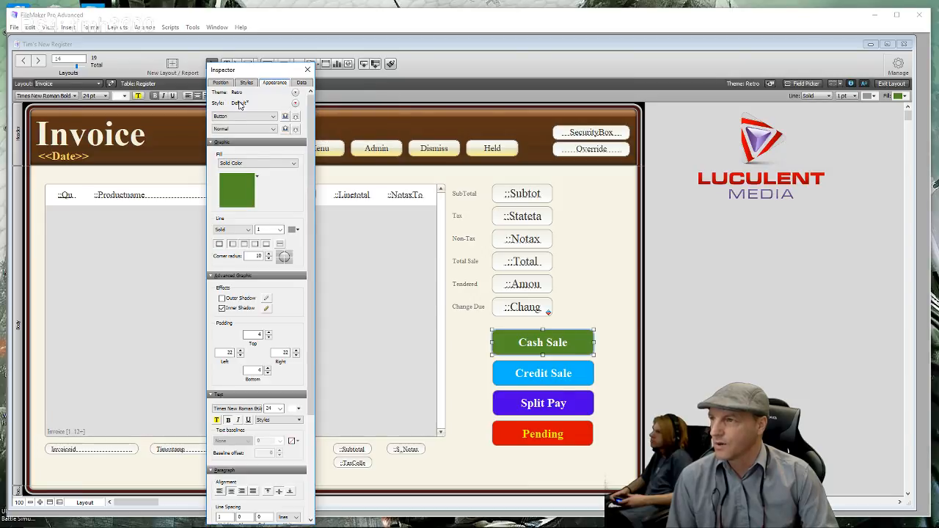
{"action": "left_click", "coordinate": [295, 103]}
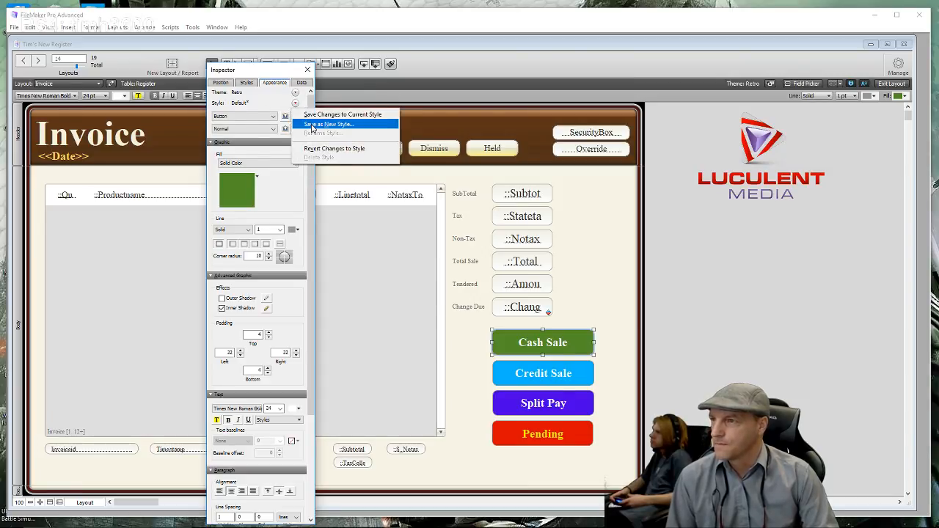
{"action": "left_click", "coordinate": [273, 117]}
{"action": "left_click", "coordinate": [275, 122]}
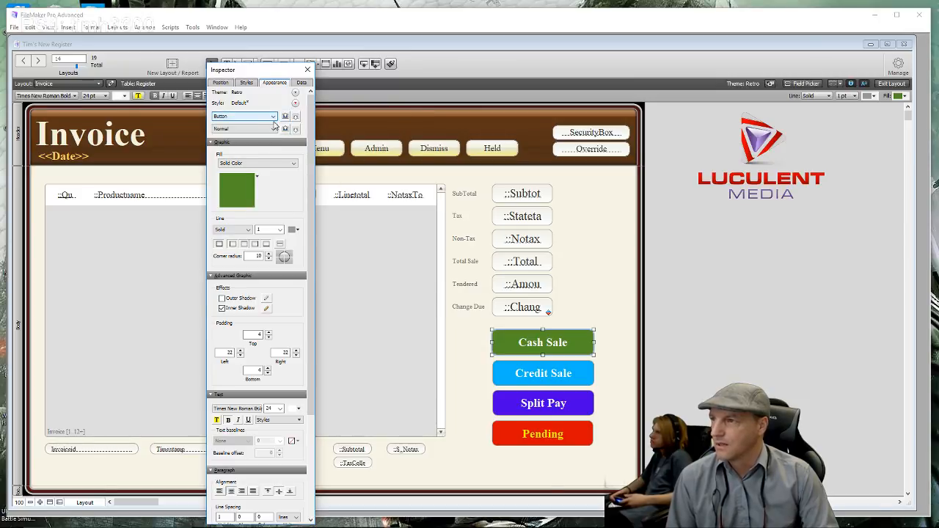
- Review the Cash Sale button's Position, Styles, Data and Appearance settings in the Inspector
{"action": "left_click", "coordinate": [222, 83]}
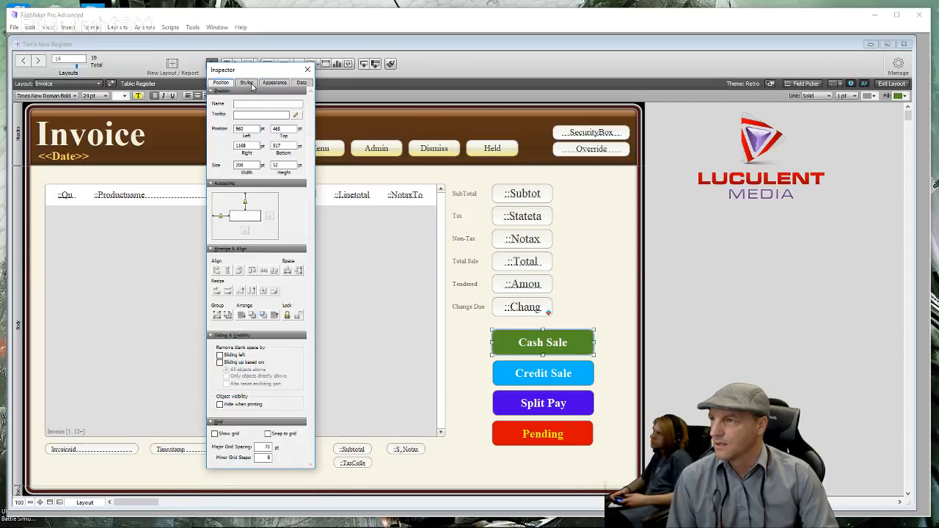
{"action": "left_click", "coordinate": [246, 83]}
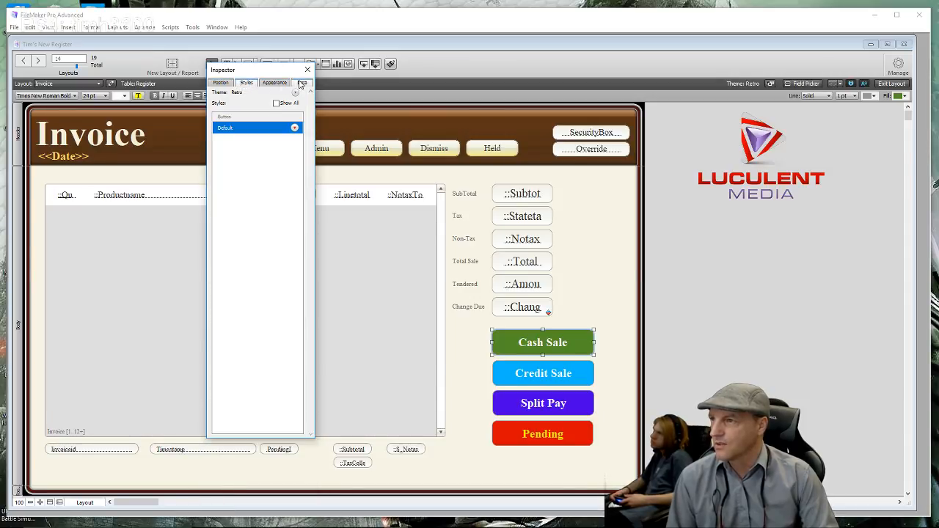
{"action": "left_click", "coordinate": [301, 83]}
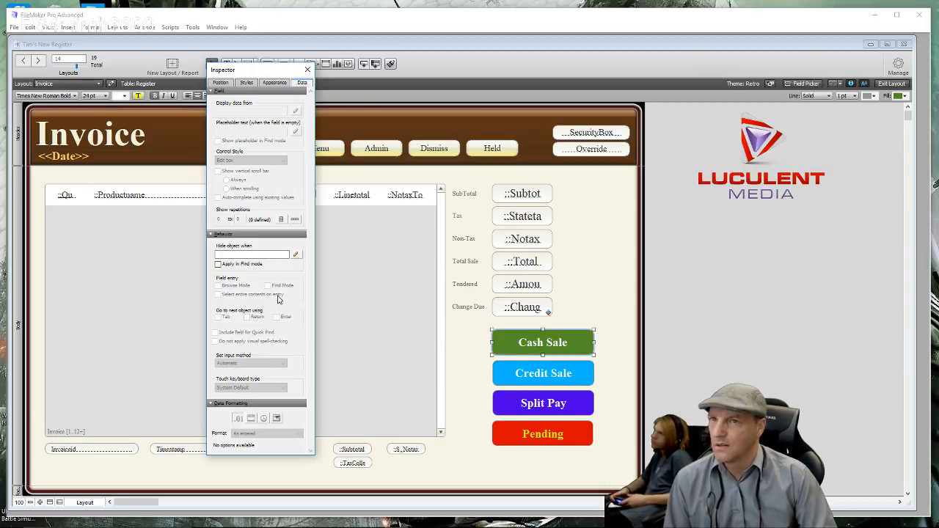
{"action": "left_click", "coordinate": [275, 83]}
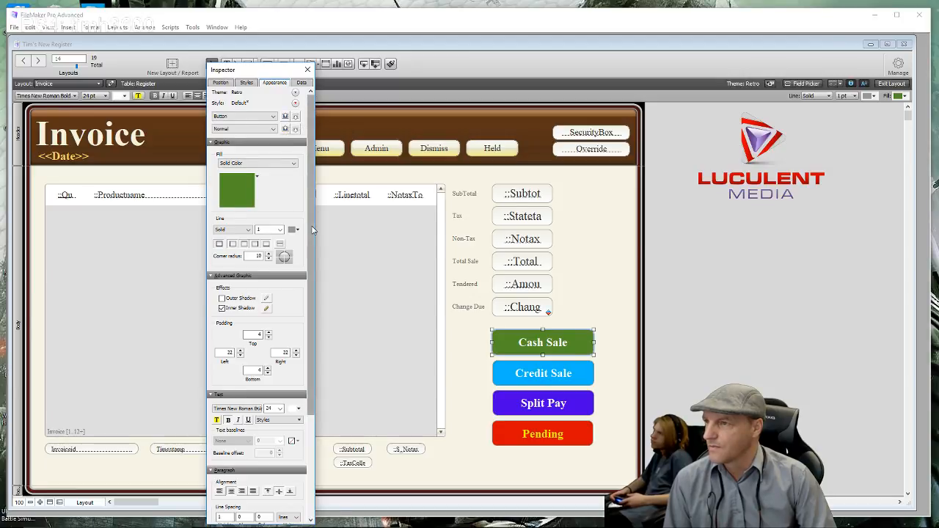
{"action": "left_click_drag", "start_coordinate": [311, 228], "coordinate": [308, 336]}
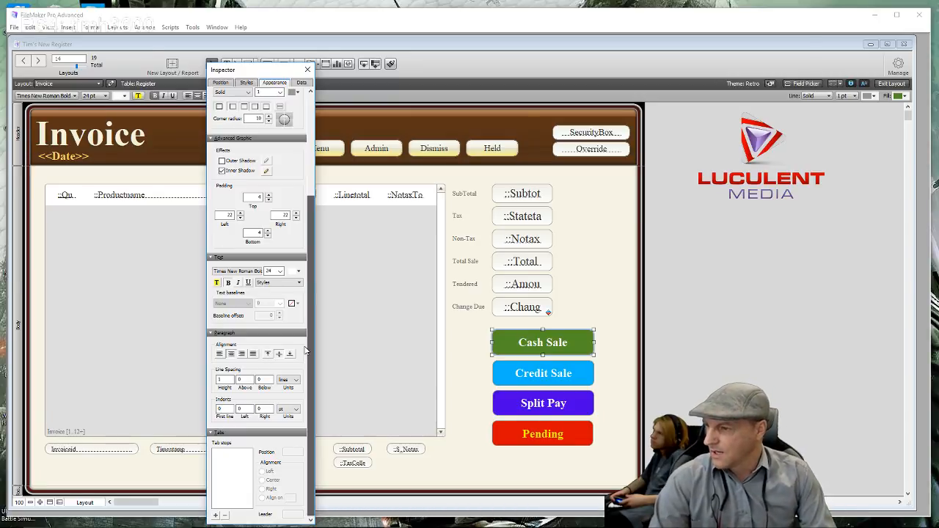
{"action": "left_click_drag", "start_coordinate": [306, 340], "coordinate": [320, 219]}
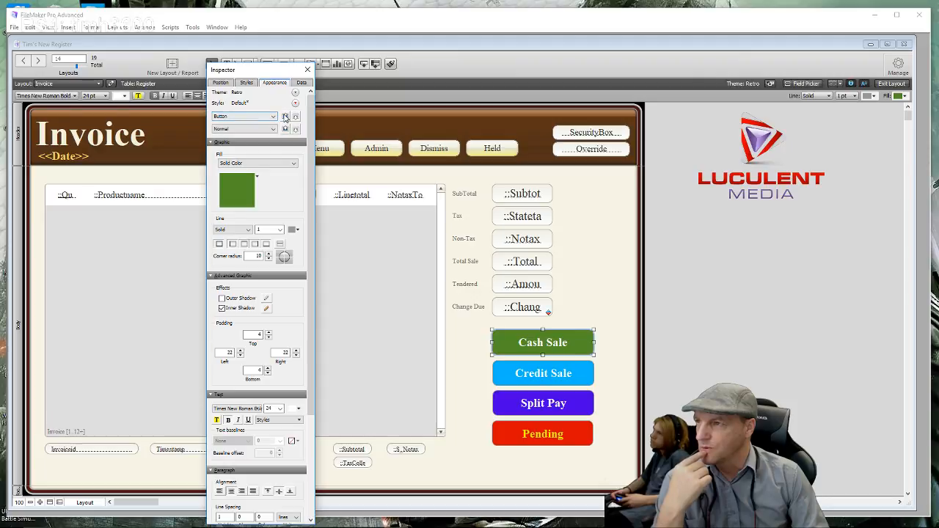
- Preview the Cash Sale button's Pressed, Hover and In Focus states, then return to Normal
{"action": "left_click", "coordinate": [273, 119]}
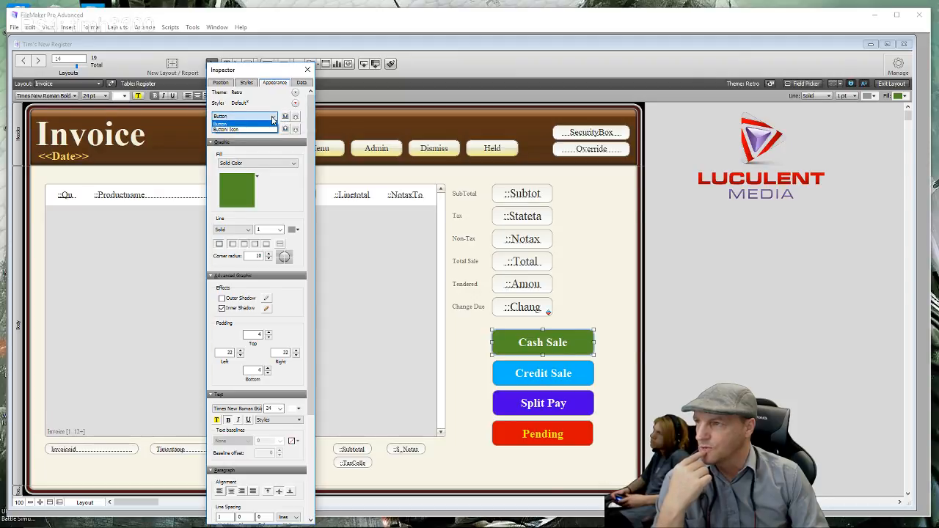
{"action": "left_click", "coordinate": [272, 119]}
{"action": "left_click", "coordinate": [274, 129]}
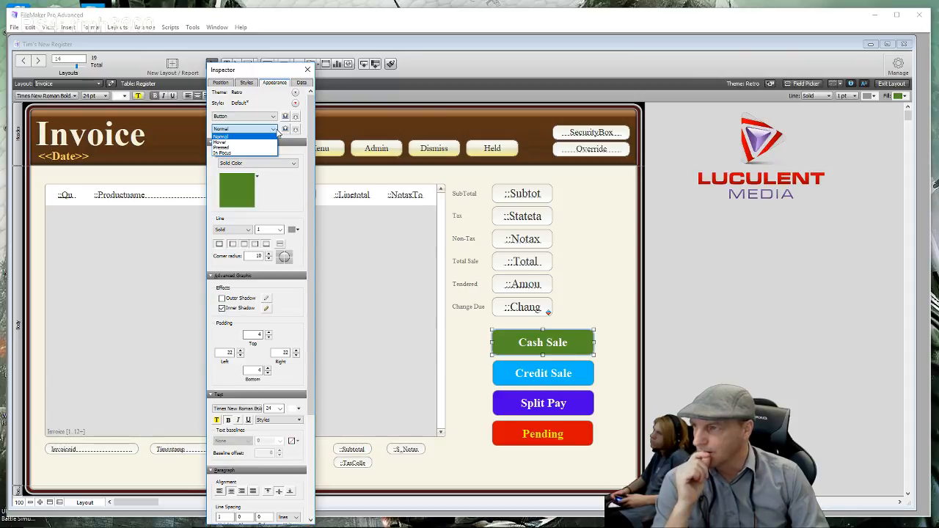
{"action": "left_click", "coordinate": [237, 147]}
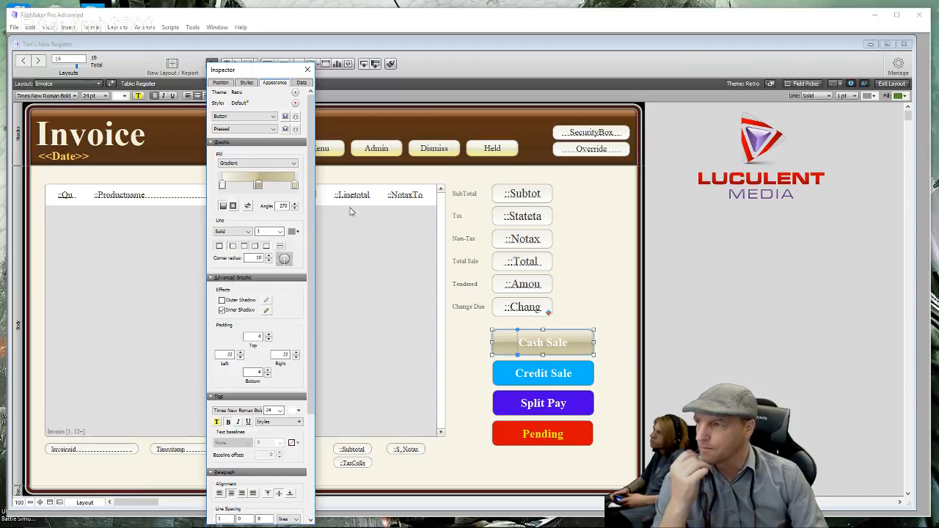
{"action": "left_click", "coordinate": [249, 129]}
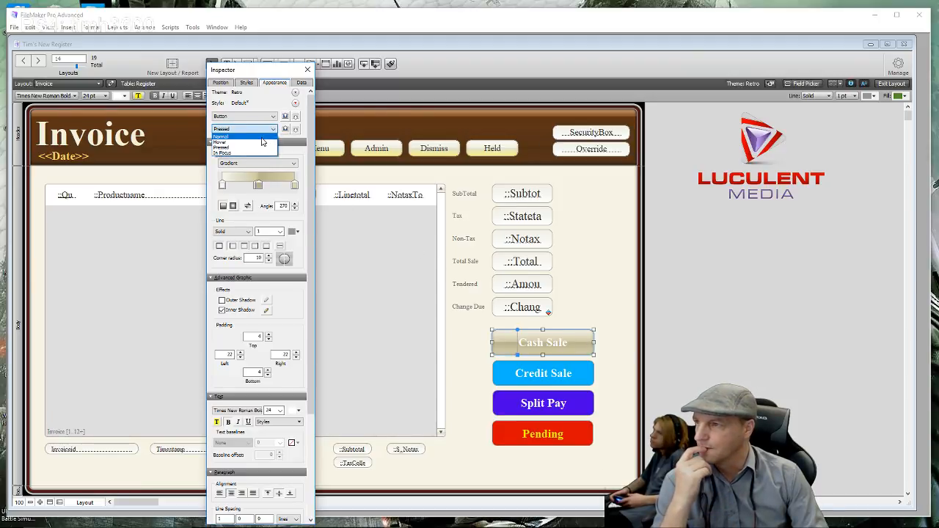
{"action": "left_click", "coordinate": [255, 143]}
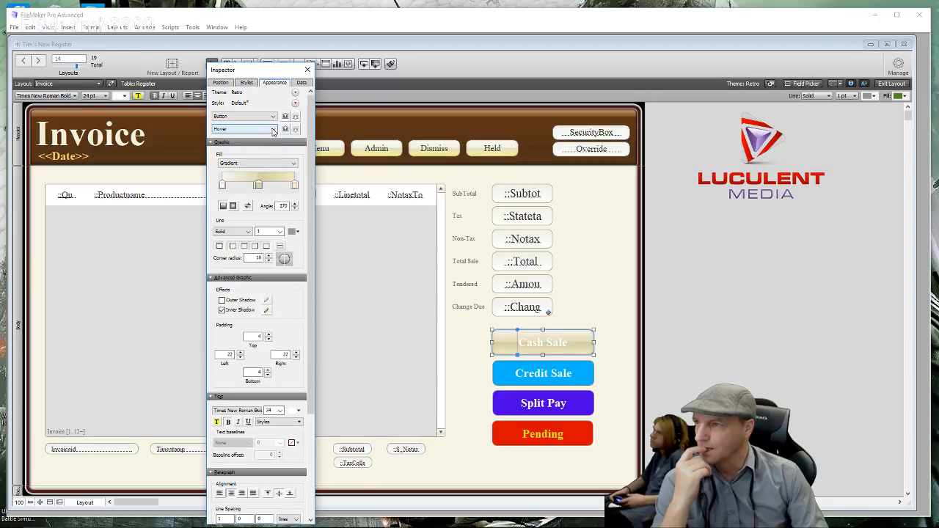
{"action": "left_click", "coordinate": [276, 130]}
{"action": "left_click", "coordinate": [256, 152]}
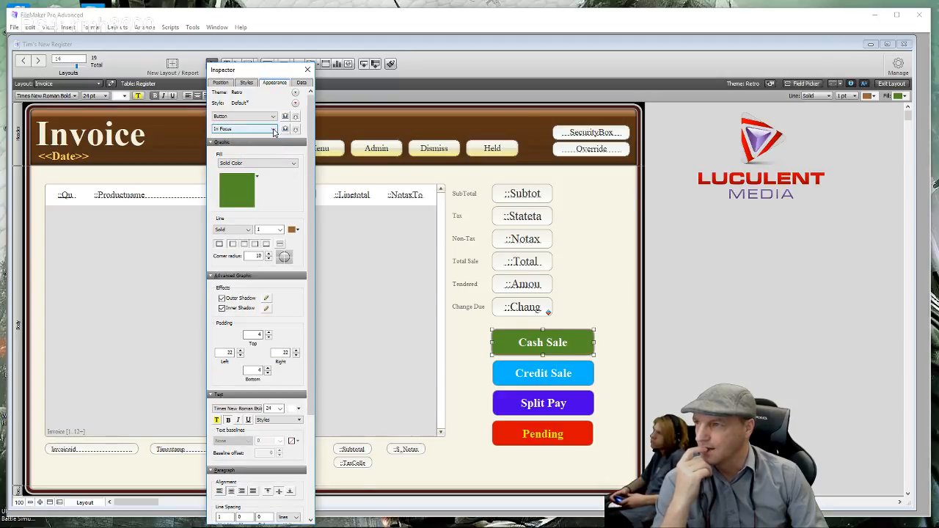
{"action": "left_click", "coordinate": [274, 130]}
{"action": "left_click", "coordinate": [266, 138]}
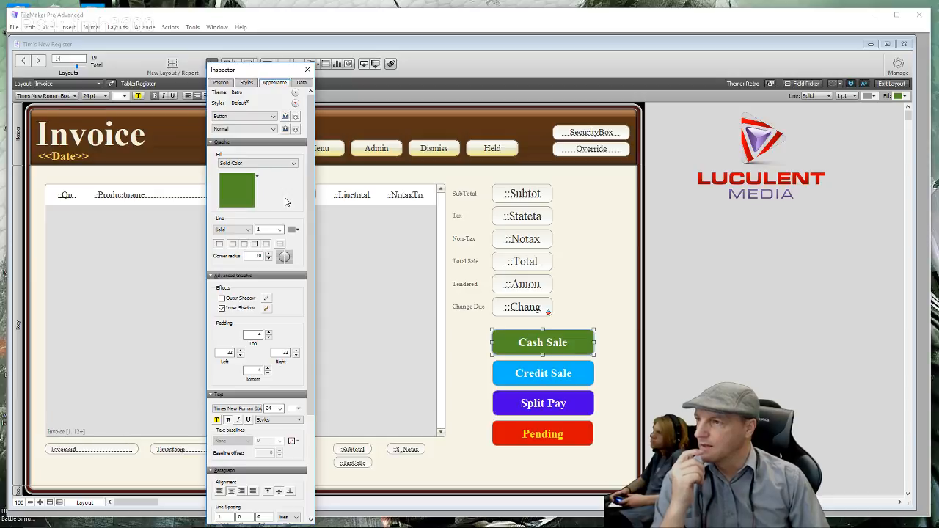
- Switch the Cash Sale button's styling to its Pressed state with the beige gradient
{"action": "left_click", "coordinate": [274, 129]}
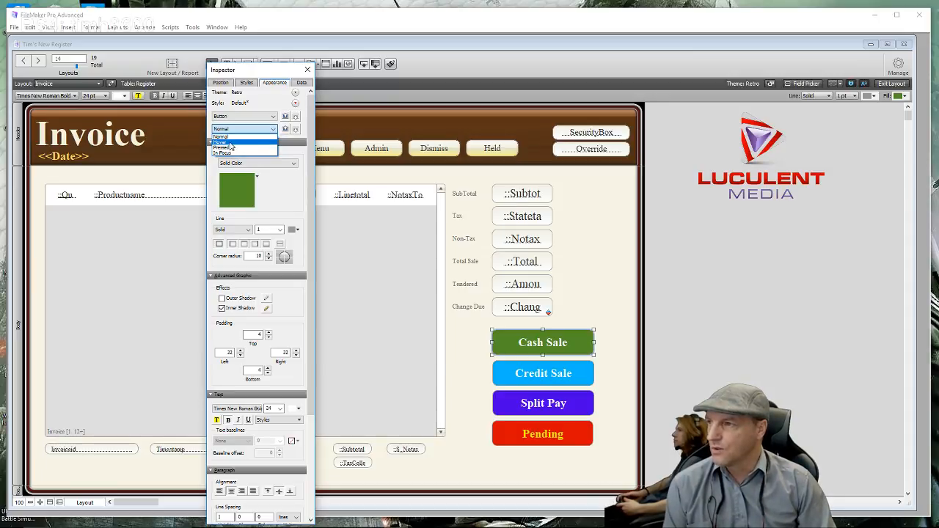
{"action": "left_click", "coordinate": [229, 142]}
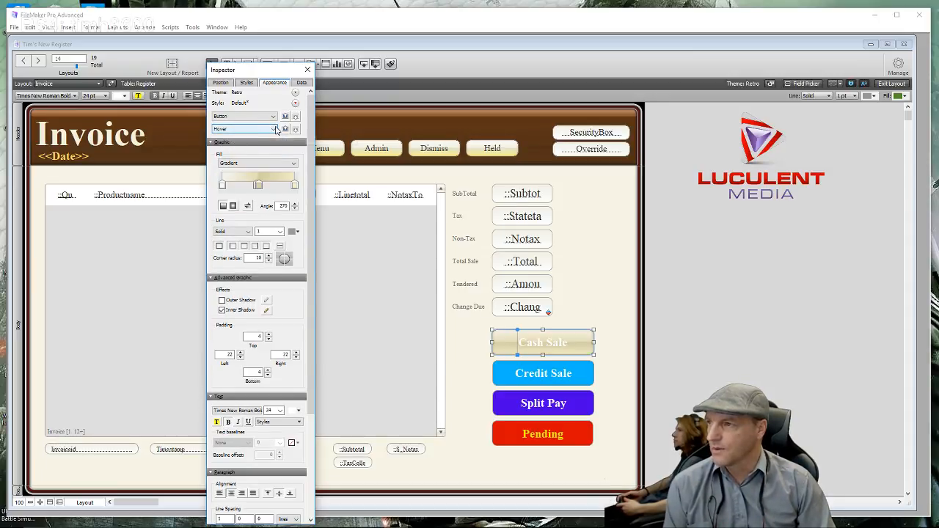
{"action": "left_click", "coordinate": [276, 130]}
{"action": "left_click", "coordinate": [245, 152]}
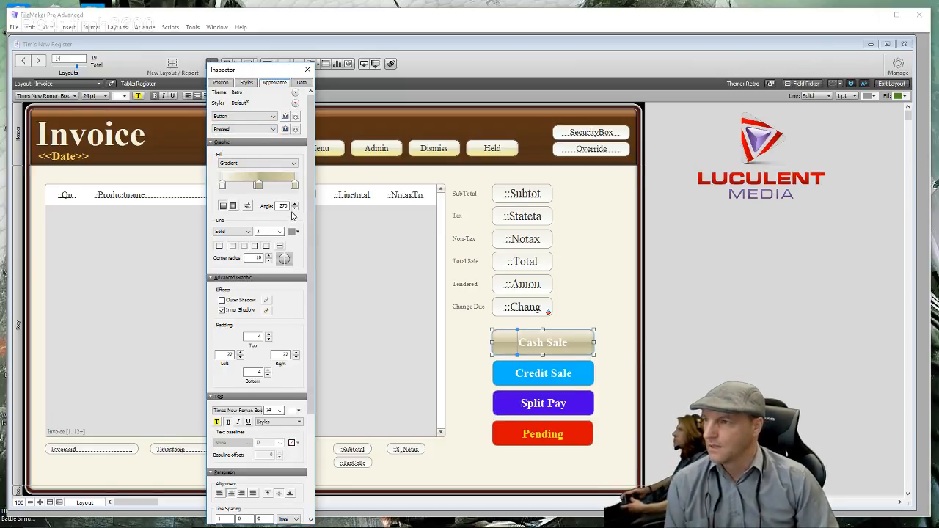
- Replace the Pressed-state gradient's dark end stop with a yellow colour stop
{"action": "left_click", "coordinate": [296, 187]}
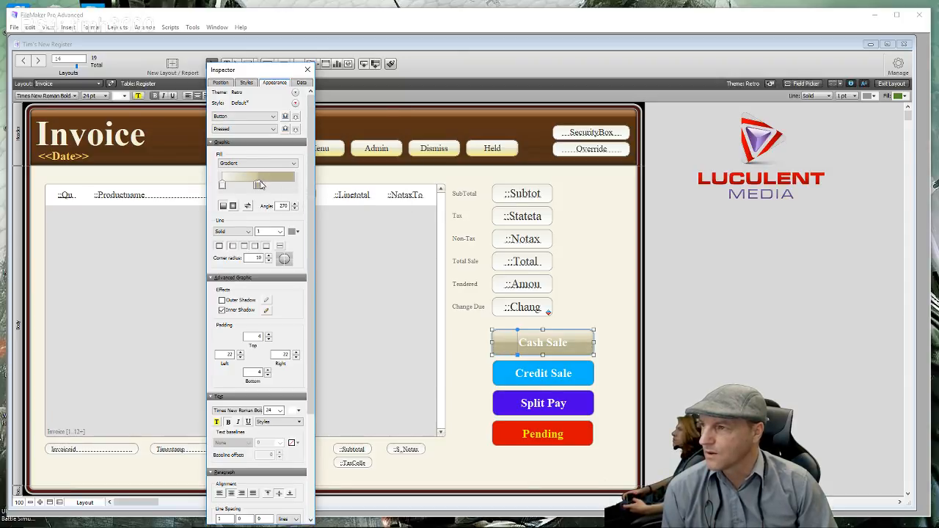
{"action": "left_click_drag", "start_coordinate": [260, 181], "coordinate": [295, 187]}
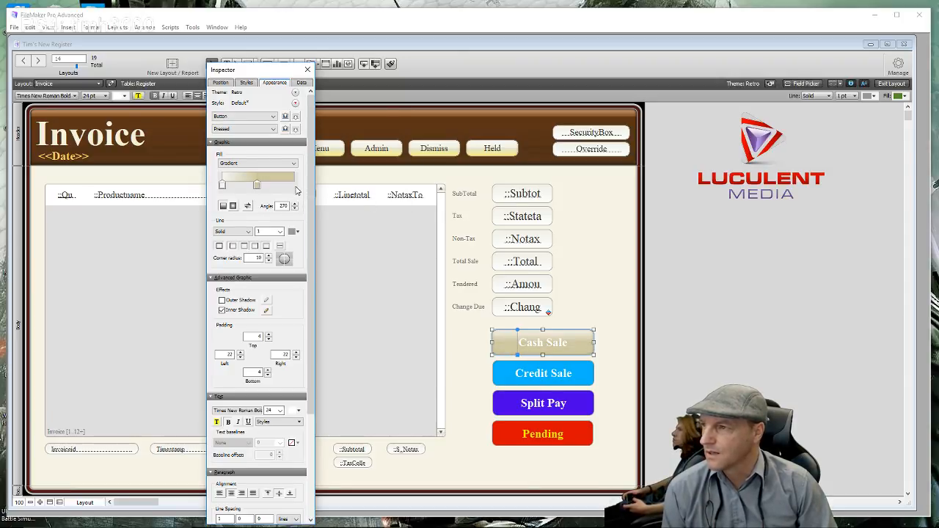
{"action": "left_click", "coordinate": [295, 186]}
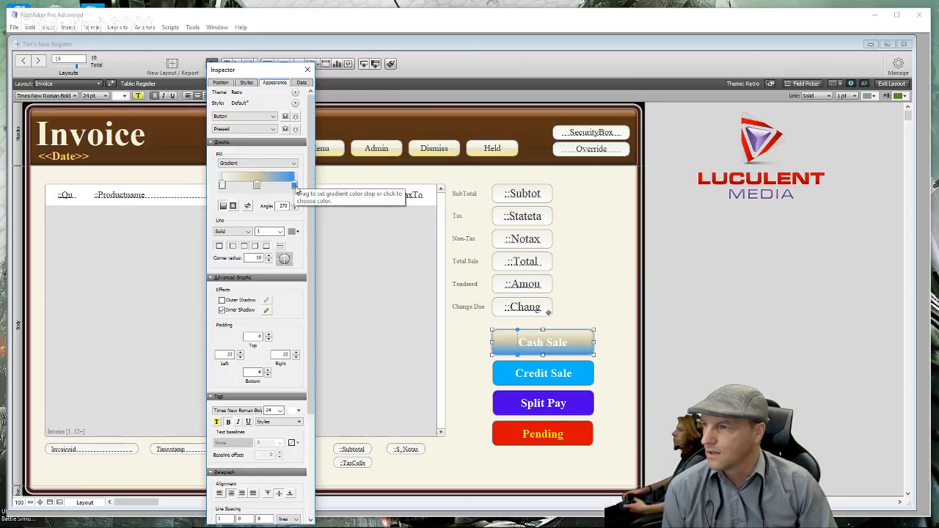
{"action": "left_click", "coordinate": [294, 185]}
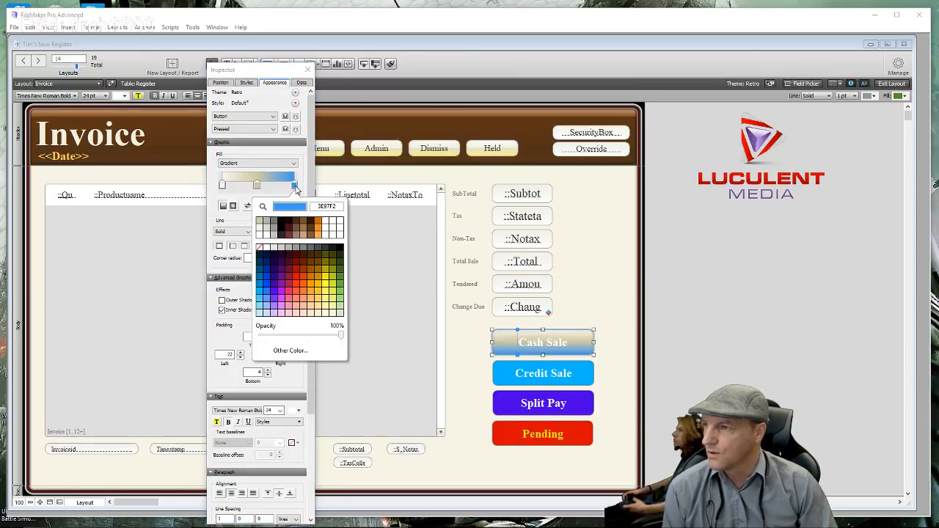
{"action": "left_click", "coordinate": [325, 289]}
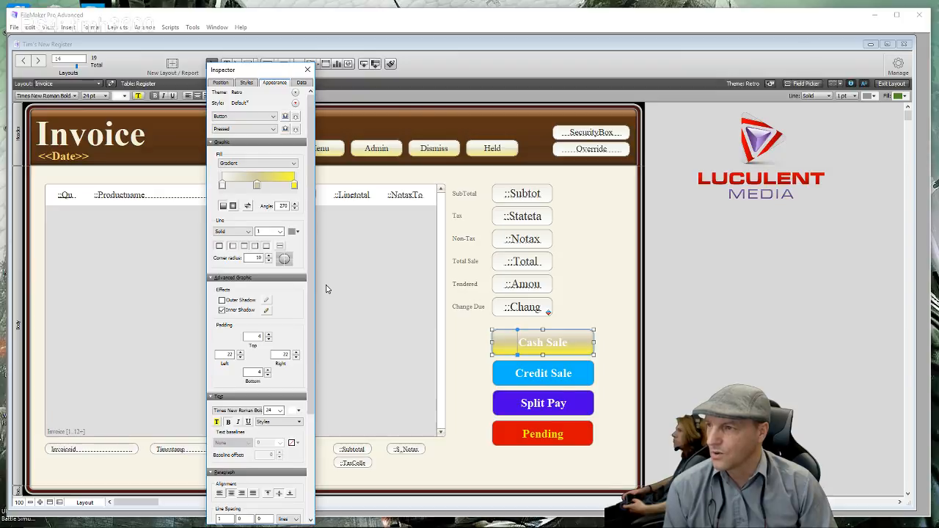
- Compare Normal and Pressed states, finish on Normal green, and return to Browse mode
{"action": "left_click", "coordinate": [272, 130]}
{"action": "left_click", "coordinate": [255, 139]}
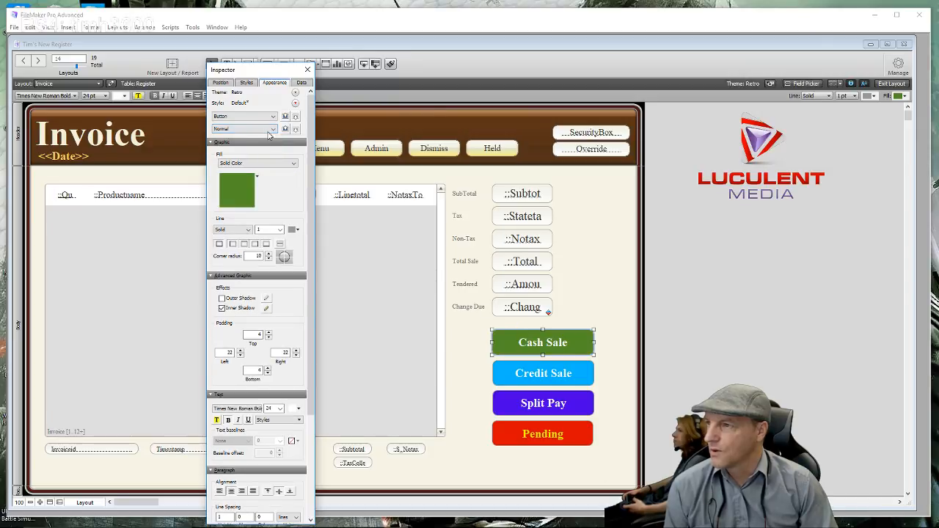
{"action": "left_click", "coordinate": [261, 129]}
{"action": "left_click", "coordinate": [265, 149]}
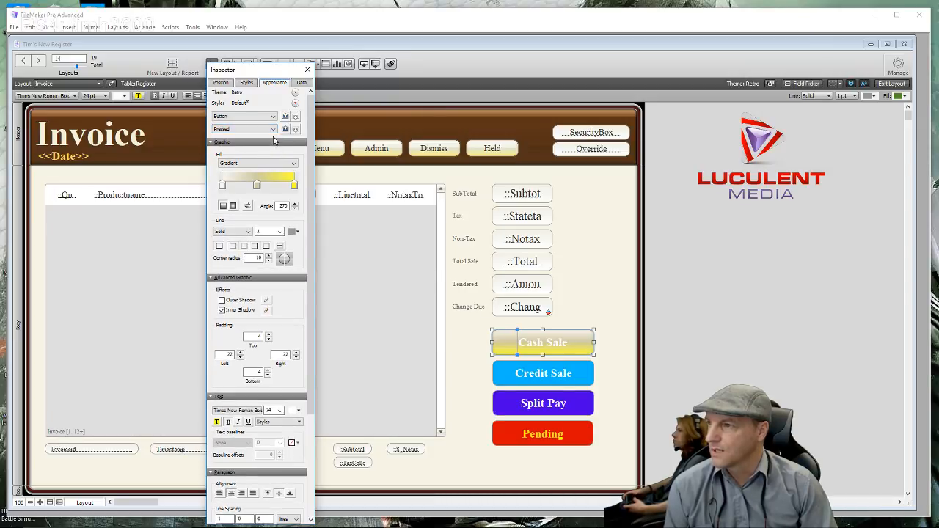
{"action": "left_click", "coordinate": [243, 129]}
{"action": "left_click", "coordinate": [242, 138]}
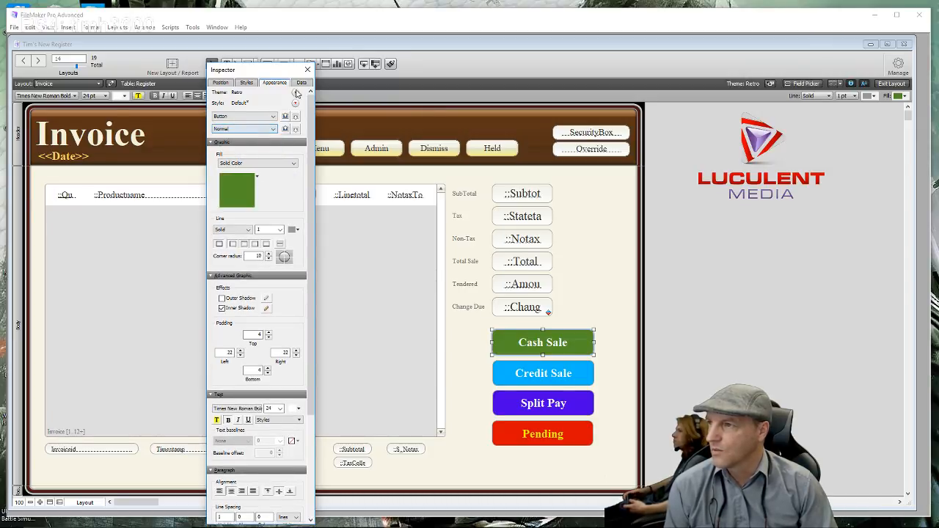
{"action": "left_click", "coordinate": [307, 69]}
{"action": "left_click", "coordinate": [880, 85]}
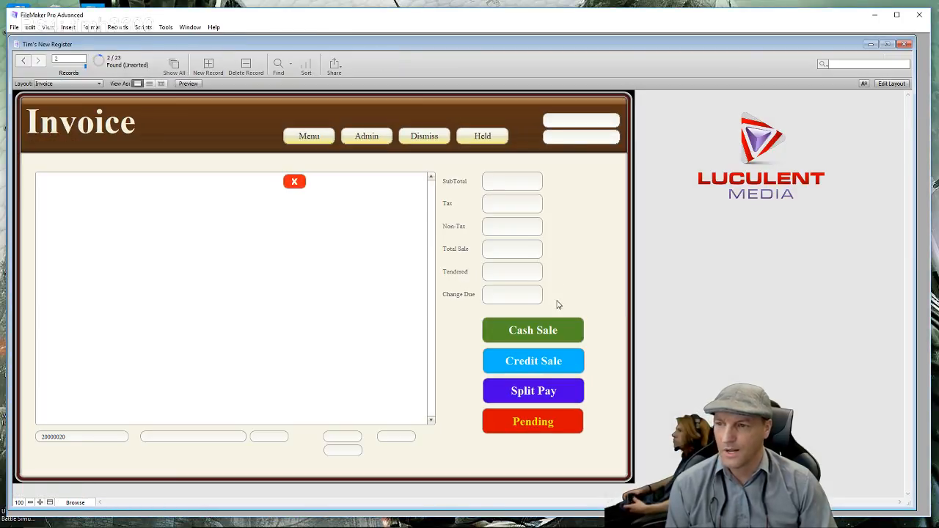
{"action": "left_click", "coordinate": [540, 336]}
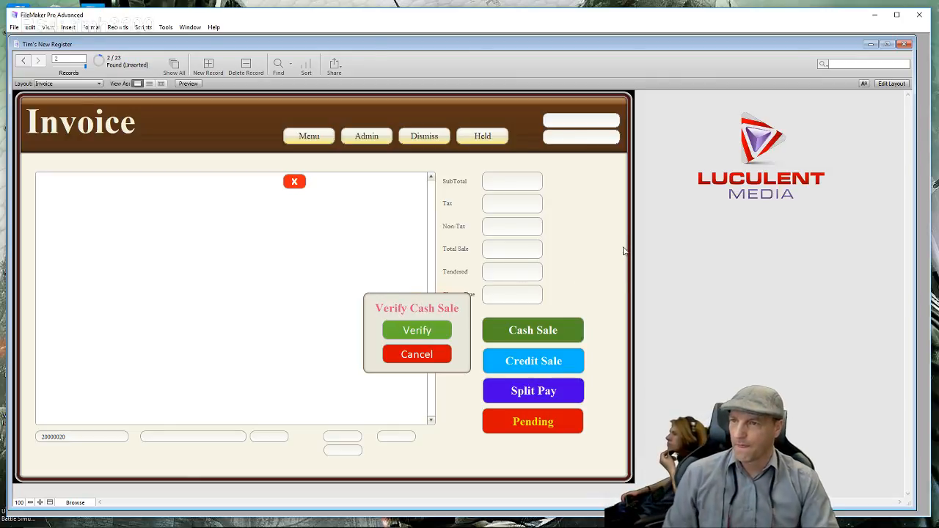
{"action": "left_click", "coordinate": [616, 241]}
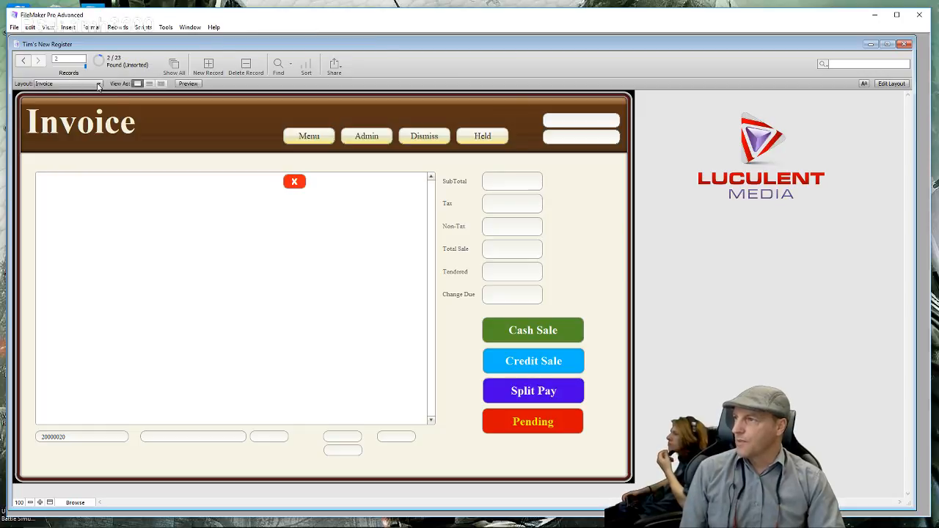
{"action": "left_click", "coordinate": [98, 84]}
{"action": "left_click", "coordinate": [230, 121]}
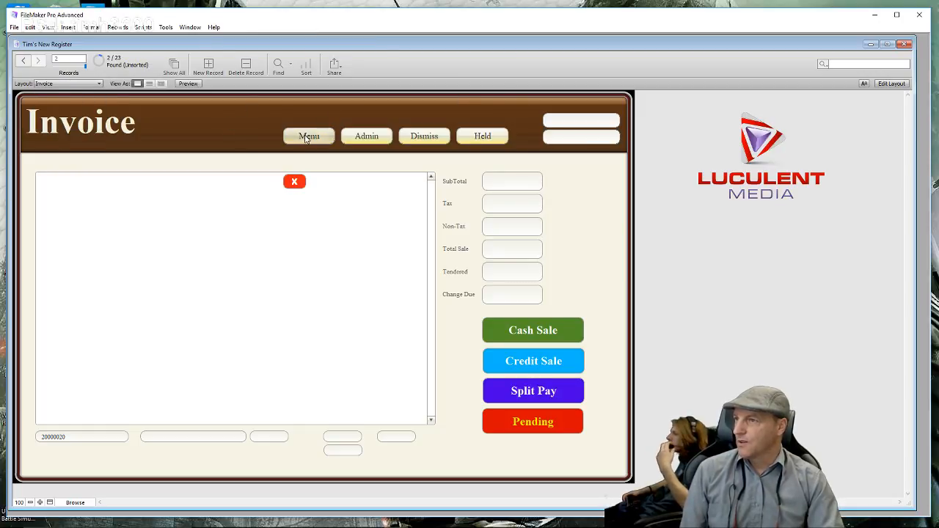
{"action": "left_click", "coordinate": [309, 137]}
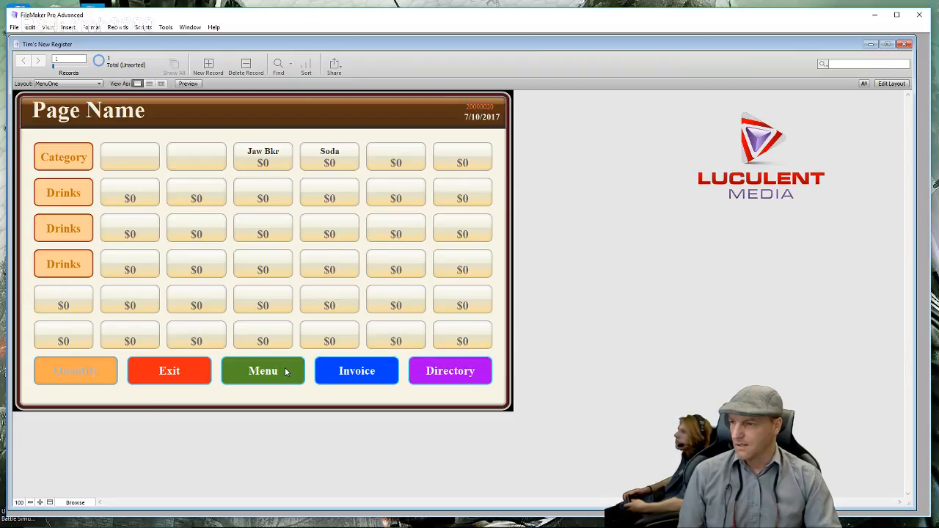
- Put MenuOne into Layout mode and marquee-select its five bottom-row Drinks buttons
{"action": "left_click", "coordinate": [892, 83]}
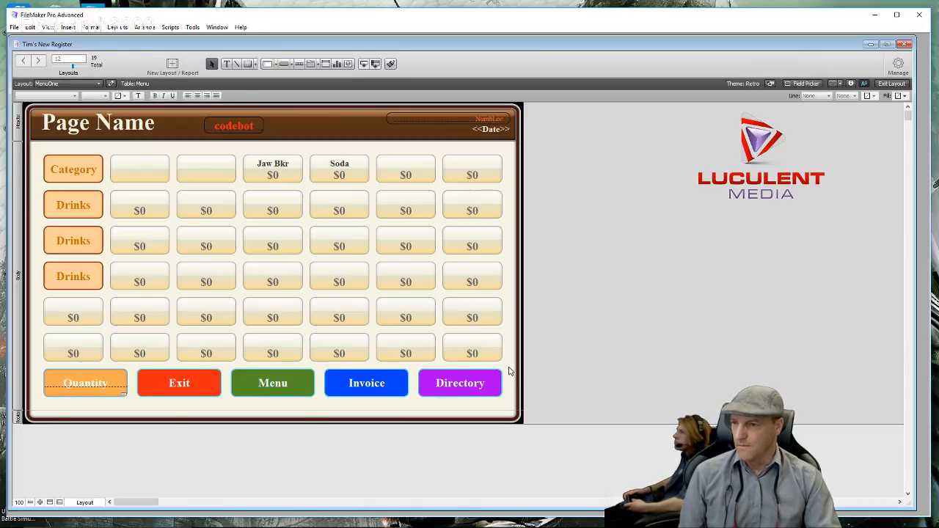
{"action": "left_click_drag", "start_coordinate": [510, 372], "coordinate": [63, 389]}
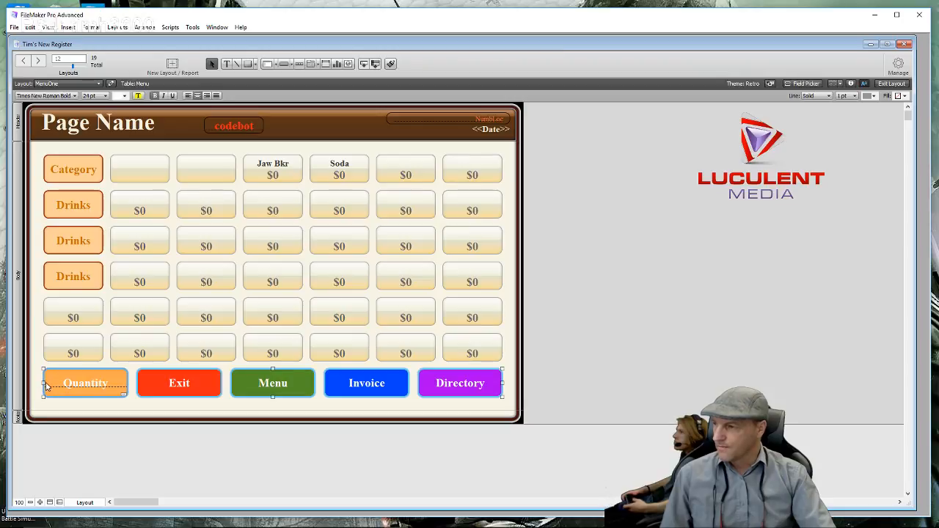
- Narrow and restore the bottom-row buttons, then drag the Quantity text off the orange bottom-left button
{"action": "left_click_drag", "start_coordinate": [42, 382], "coordinate": [176, 386]}
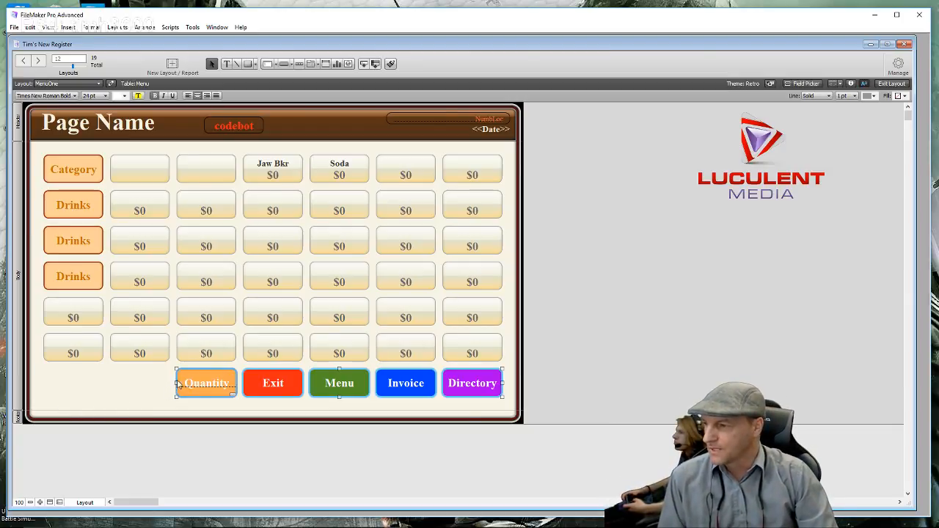
{"action": "left_click_drag", "start_coordinate": [177, 383], "coordinate": [42, 385]}
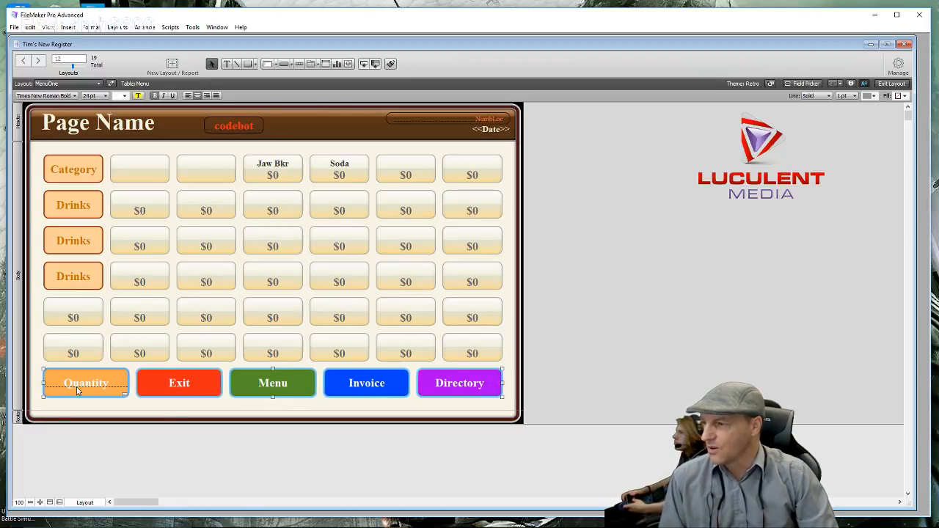
{"action": "left_click", "coordinate": [223, 412]}
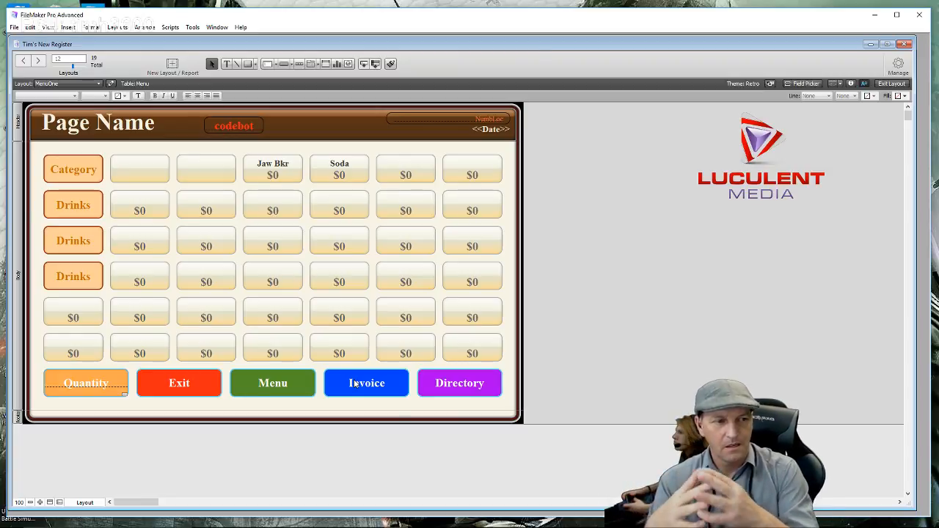
{"action": "left_click", "coordinate": [81, 389]}
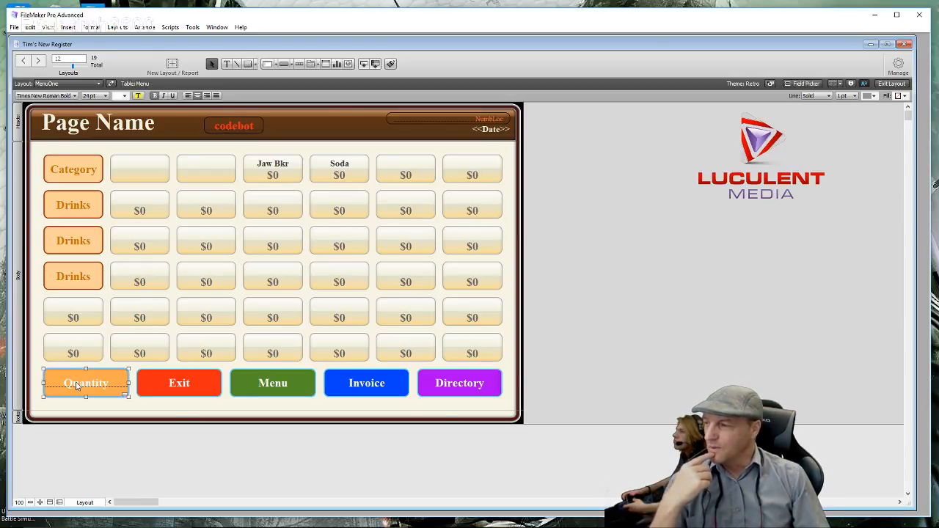
{"action": "left_click_drag", "start_coordinate": [76, 386], "coordinate": [178, 156]}
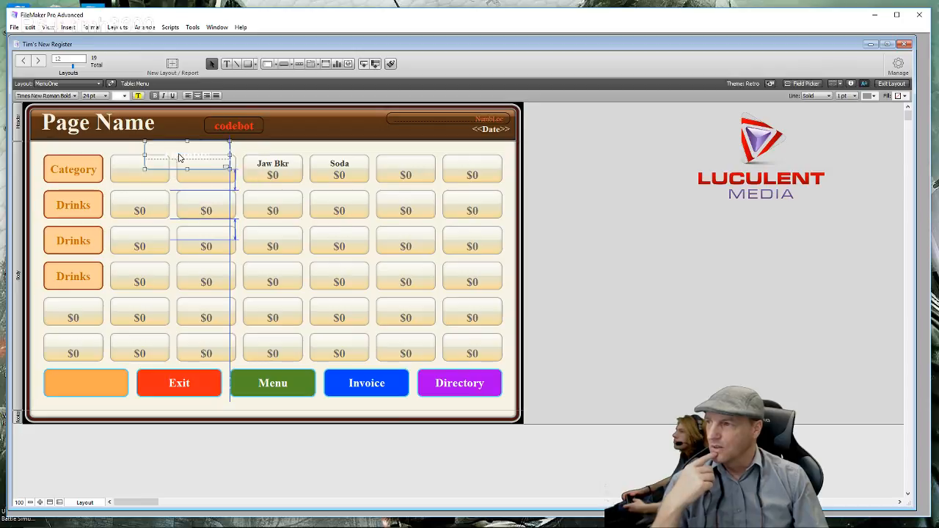
- Move the Quantity text back onto the orange bottom-left button, nudge it right, and open the Inspector
{"action": "left_click", "coordinate": [95, 394]}
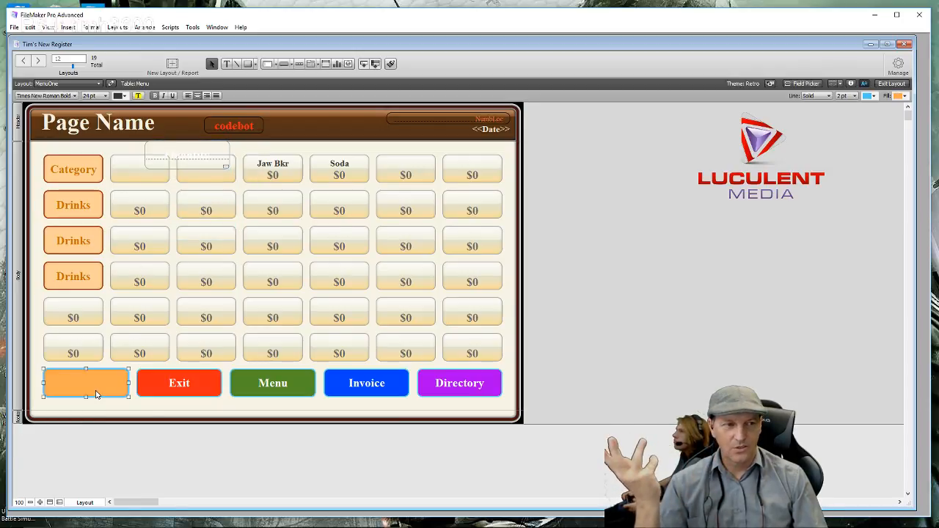
{"action": "left_click", "coordinate": [160, 150]}
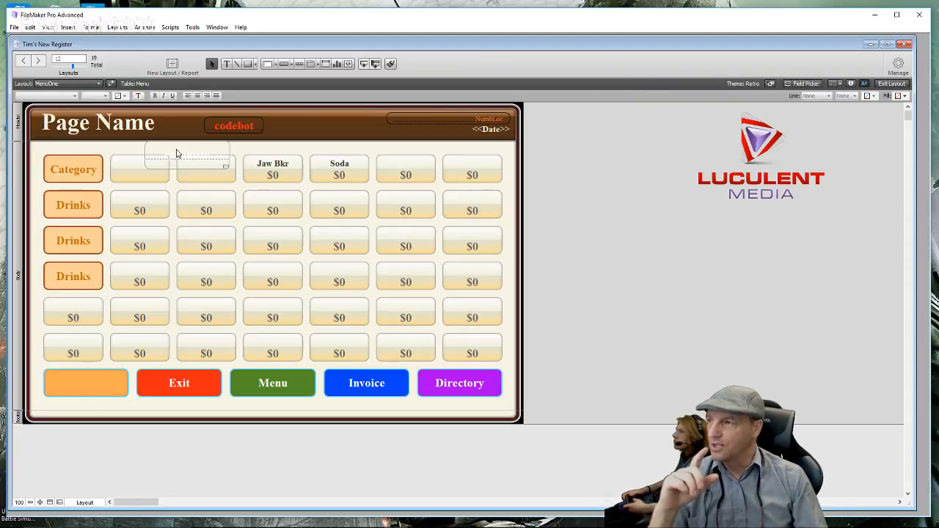
{"action": "left_click_drag", "start_coordinate": [176, 153], "coordinate": [77, 382]}
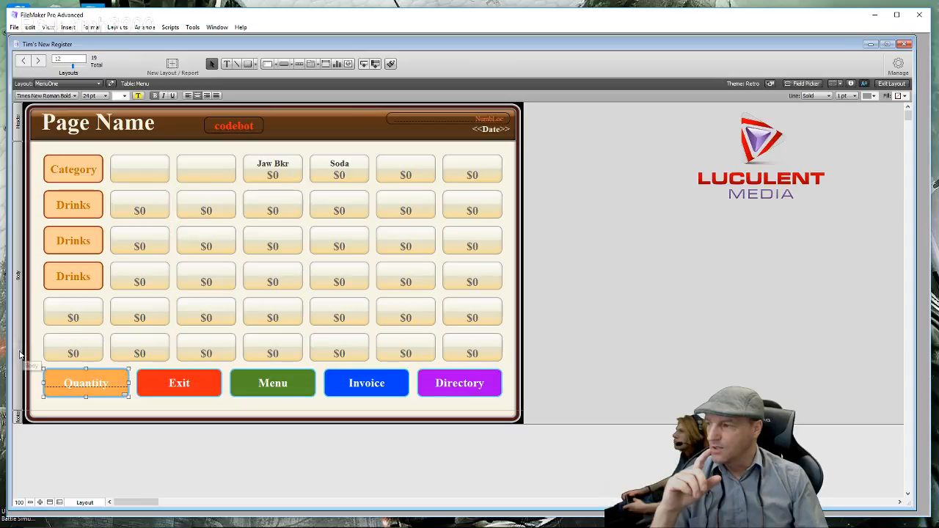
{"action": "left_click", "coordinate": [52, 387]}
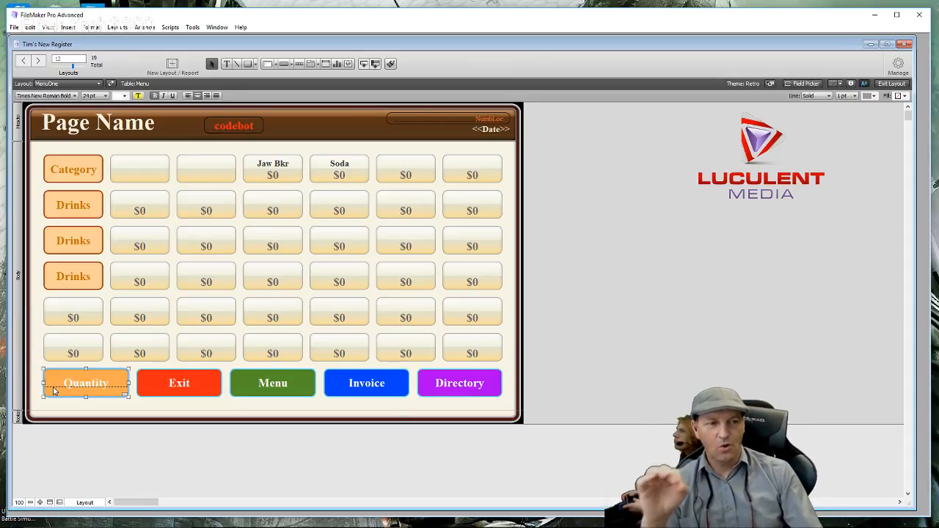
{"action": "left_click_drag", "start_coordinate": [79, 388], "coordinate": [80, 389]}
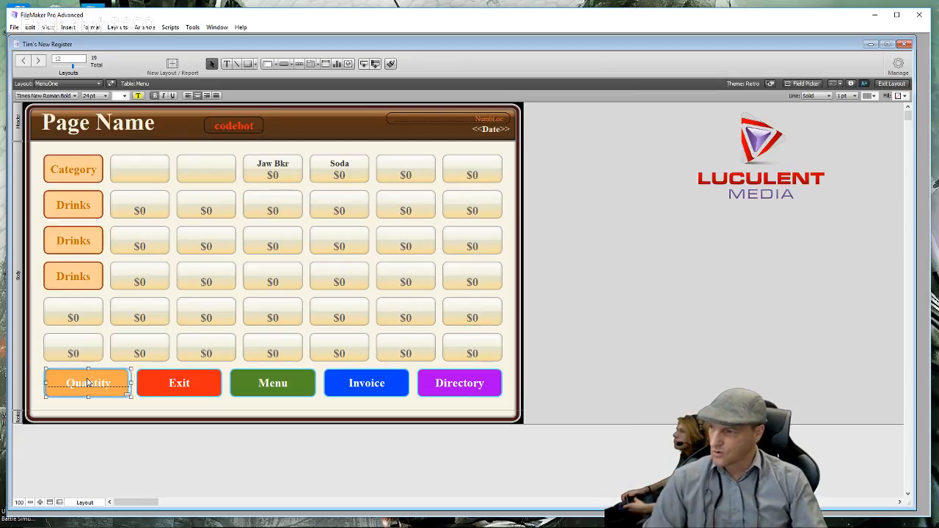
{"action": "left_click", "coordinate": [851, 83]}
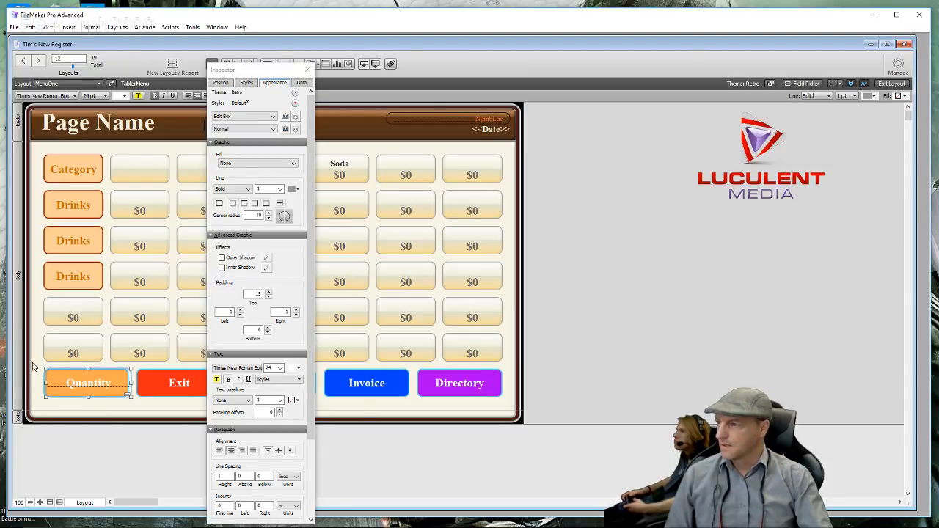
- Align the stacked Quantity objects on their vertical centres
{"action": "left_click_drag", "start_coordinate": [34, 365], "coordinate": [49, 387]}
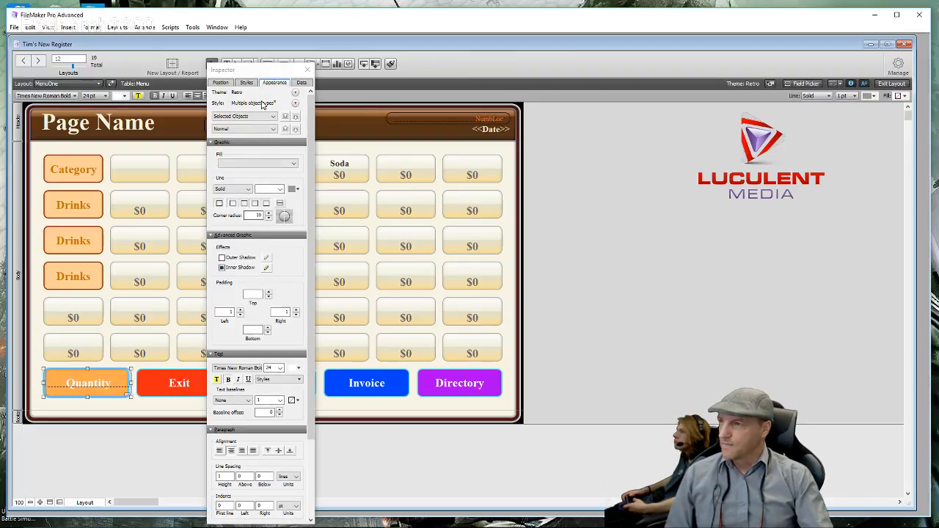
{"action": "left_click", "coordinate": [219, 83]}
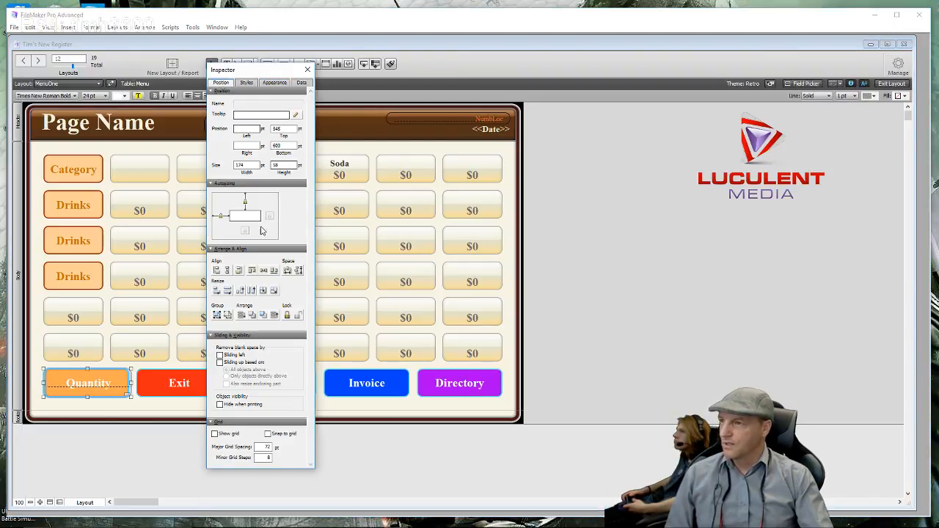
{"action": "left_click", "coordinate": [227, 271]}
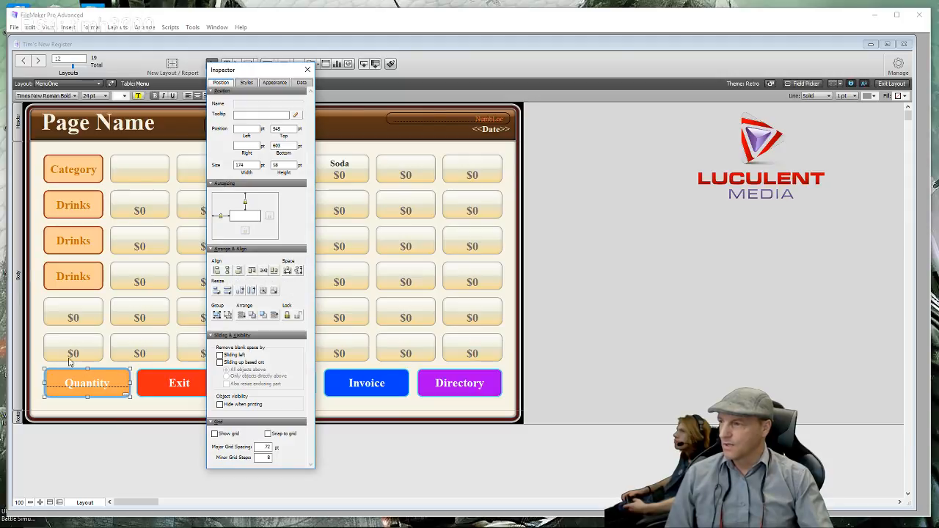
{"action": "left_click", "coordinate": [33, 339]}
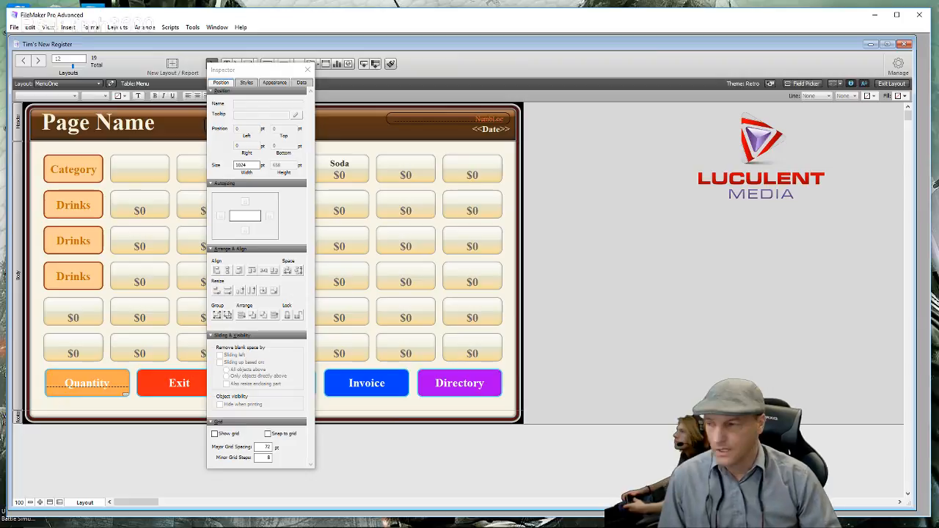
- Select the bottom-row buttons from Quantity to Invoice and enable Outer Shadow in the Appearance settings
{"action": "left_click_drag", "start_coordinate": [284, 72], "coordinate": [649, 74]}
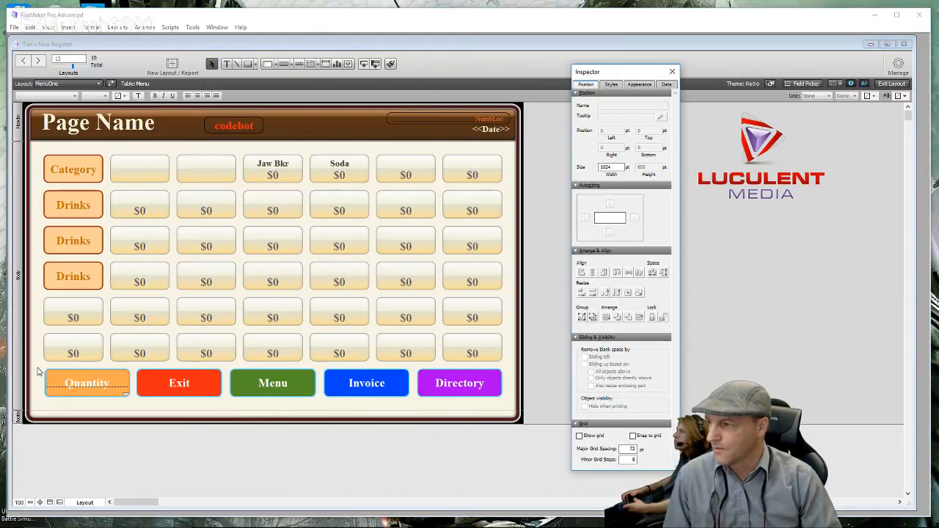
{"action": "left_click_drag", "start_coordinate": [38, 372], "coordinate": [509, 399]}
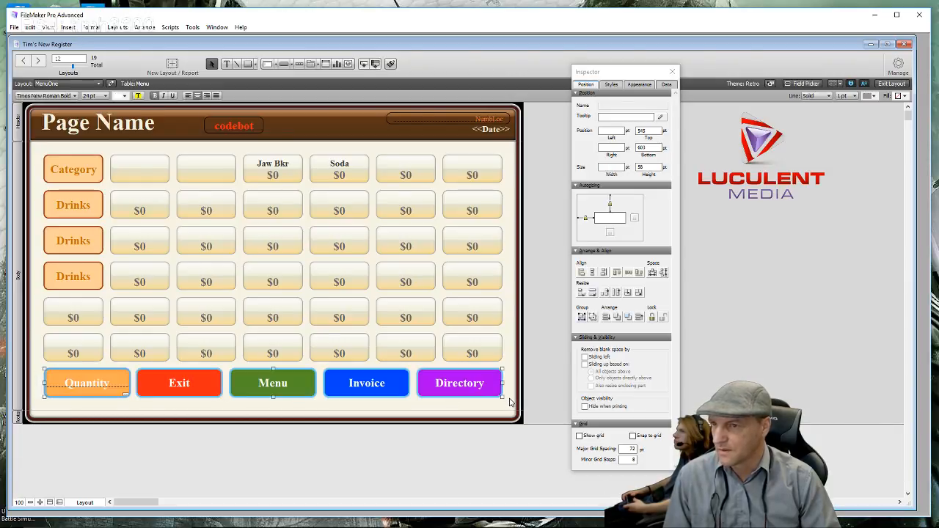
{"action": "left_click", "coordinate": [641, 85]}
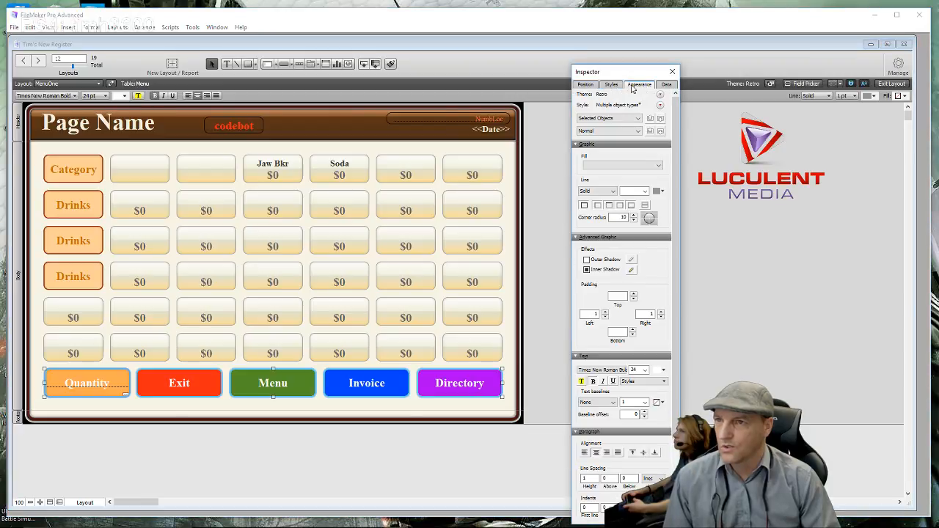
{"action": "left_click", "coordinate": [587, 260]}
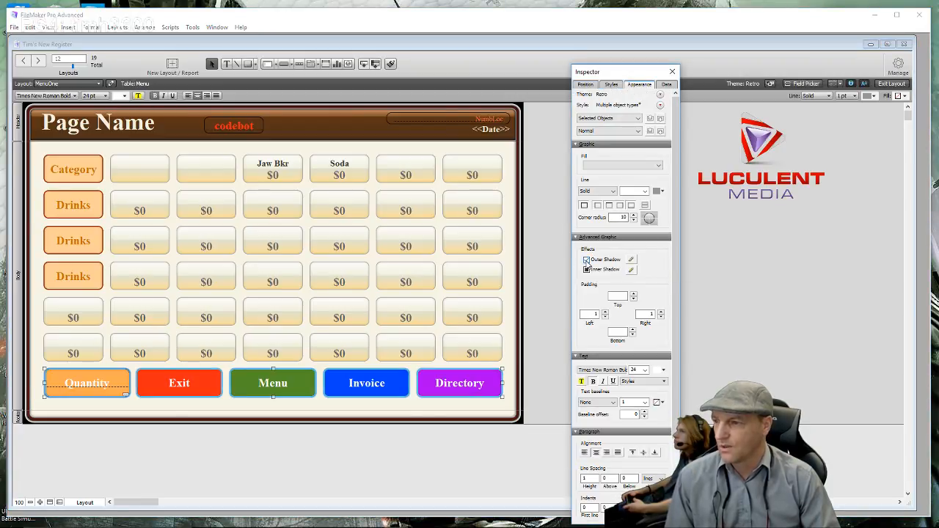
- Make the bottom buttons' outer shadow grey, with horizontal offset -9 and vertical offset 11
{"action": "left_click", "coordinate": [631, 261]}
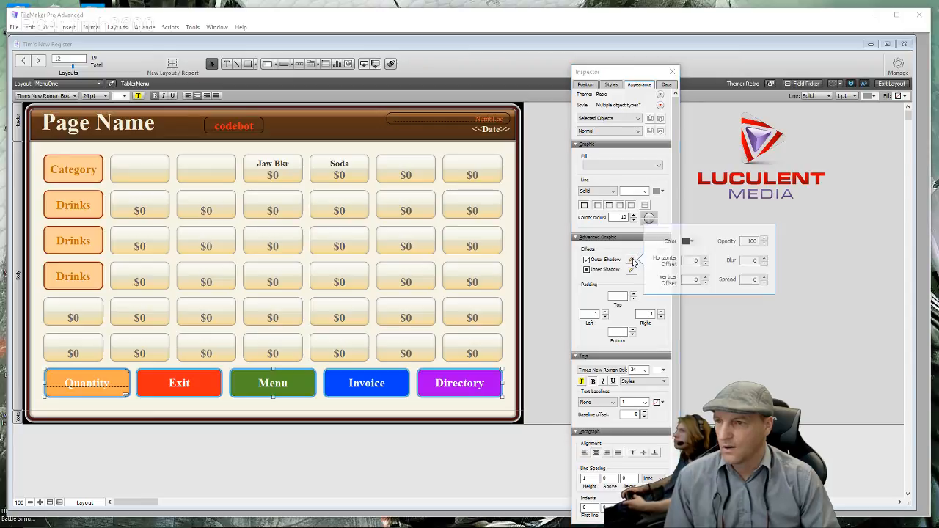
{"action": "left_click", "coordinate": [694, 242]}
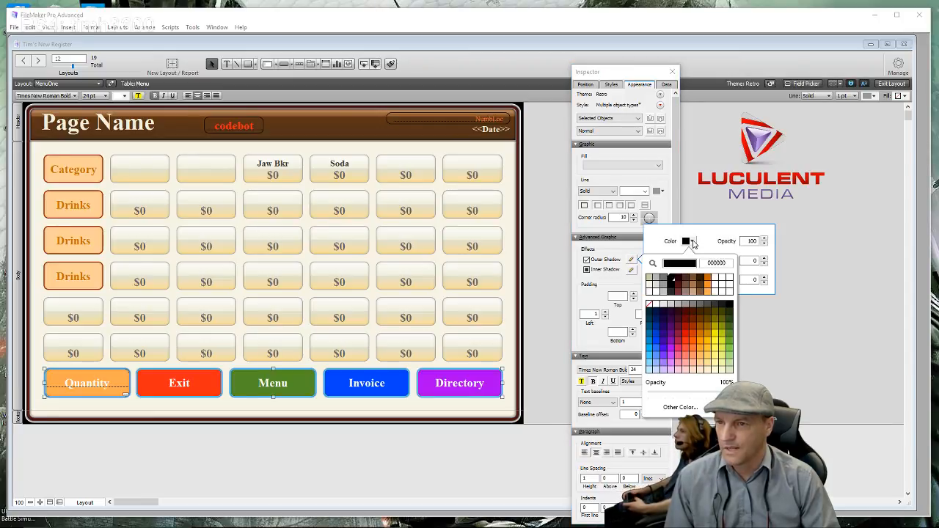
{"action": "left_click", "coordinate": [692, 304]}
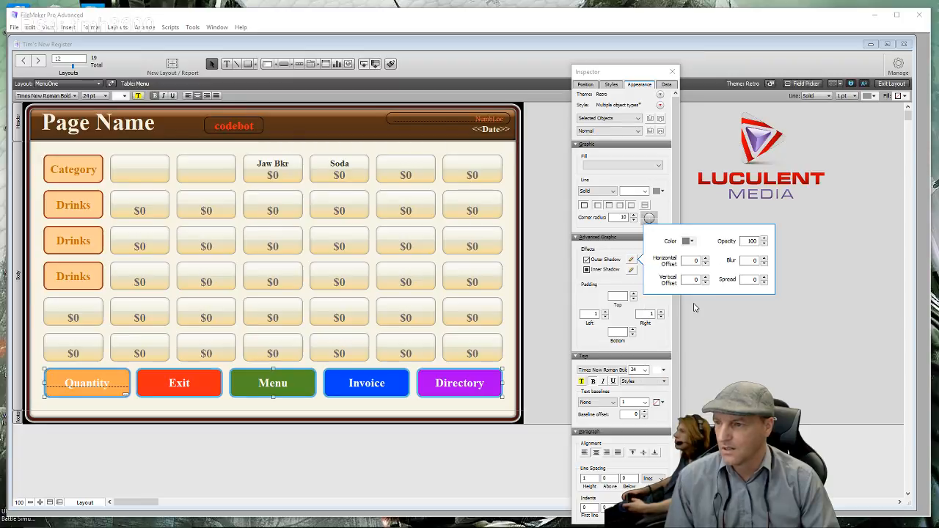
{"action": "left_click", "coordinate": [705, 264]}
{"action": "left_click", "coordinate": [705, 264]}
{"action": "left_click", "coordinate": [705, 264]}
{"action": "left_click", "coordinate": [705, 265]}
{"action": "left_click", "coordinate": [706, 265]}
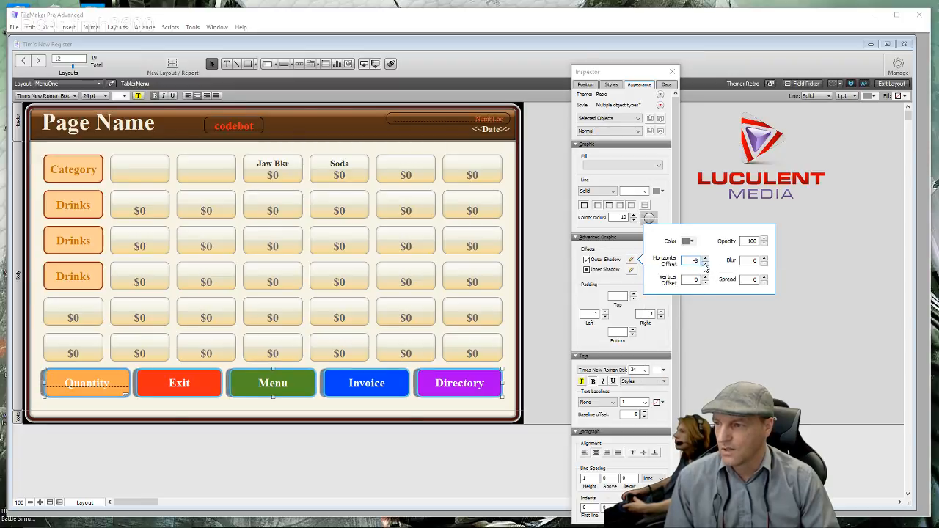
{"action": "left_click", "coordinate": [705, 264]}
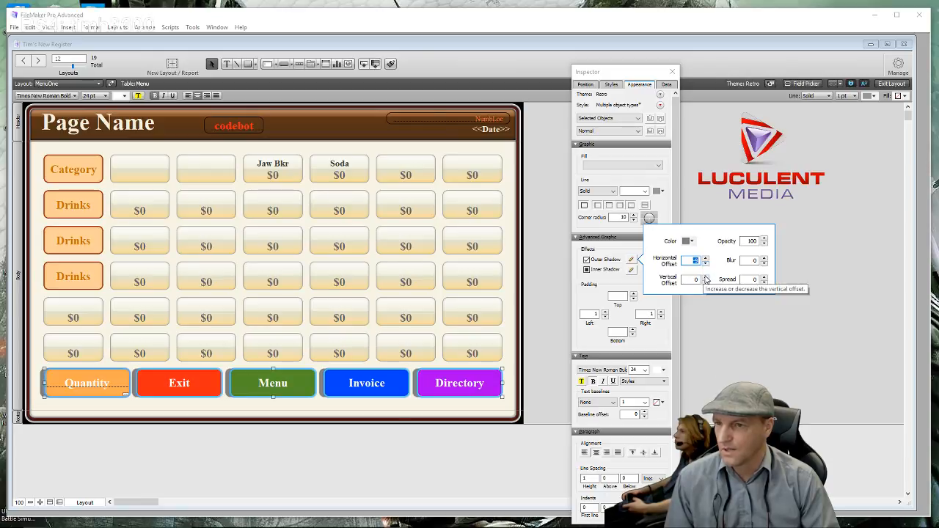
{"action": "left_click", "coordinate": [705, 277]}
{"action": "left_click", "coordinate": [706, 278]}
{"action": "left_click", "coordinate": [705, 277]}
{"action": "left_click", "coordinate": [706, 277]}
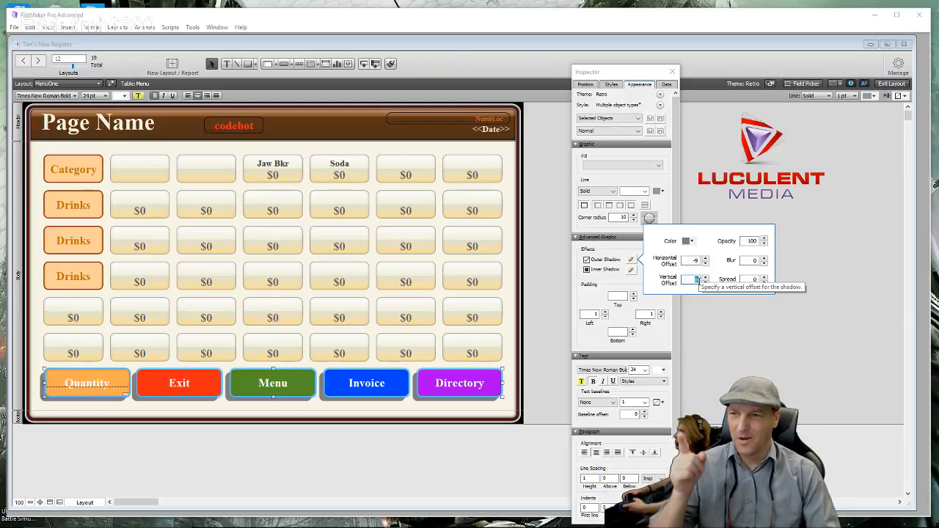
{"action": "left_click", "coordinate": [705, 278]}
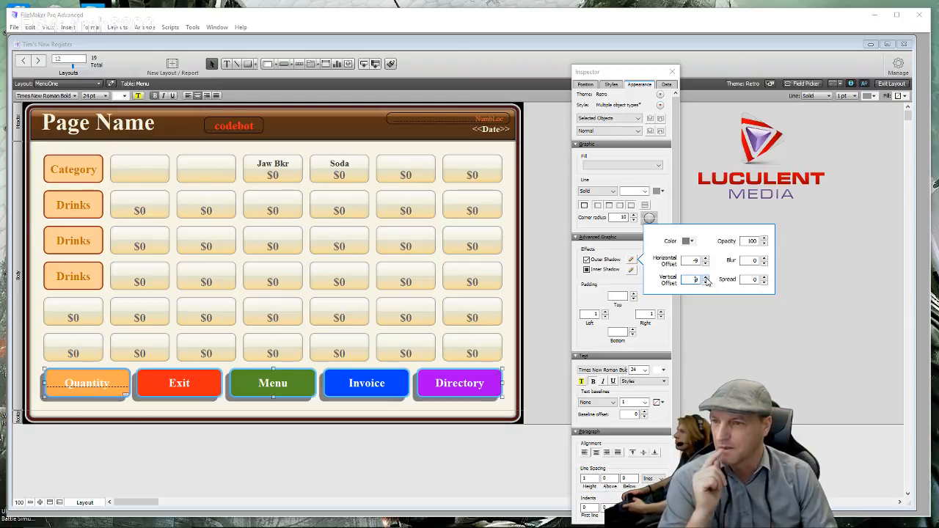
{"action": "left_click", "coordinate": [705, 278]}
{"action": "left_click", "coordinate": [705, 278]}
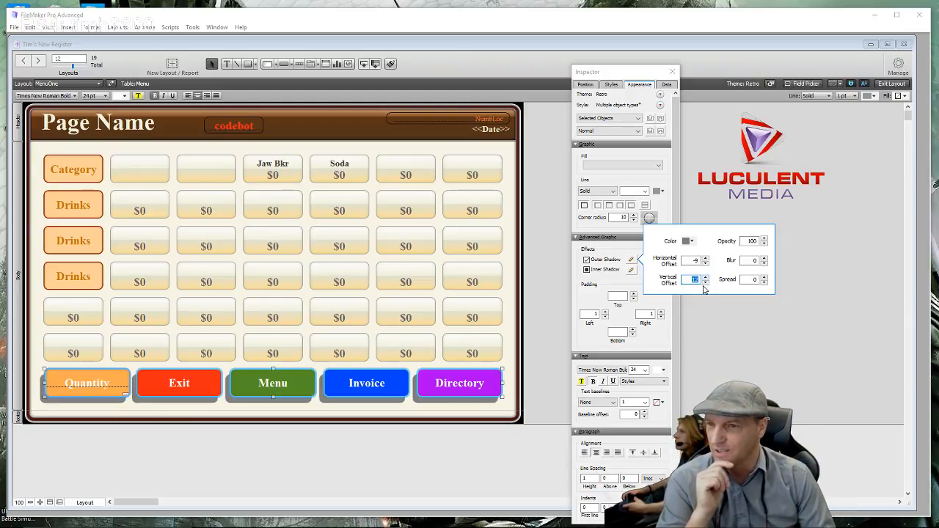
{"action": "left_click", "coordinate": [706, 285]}
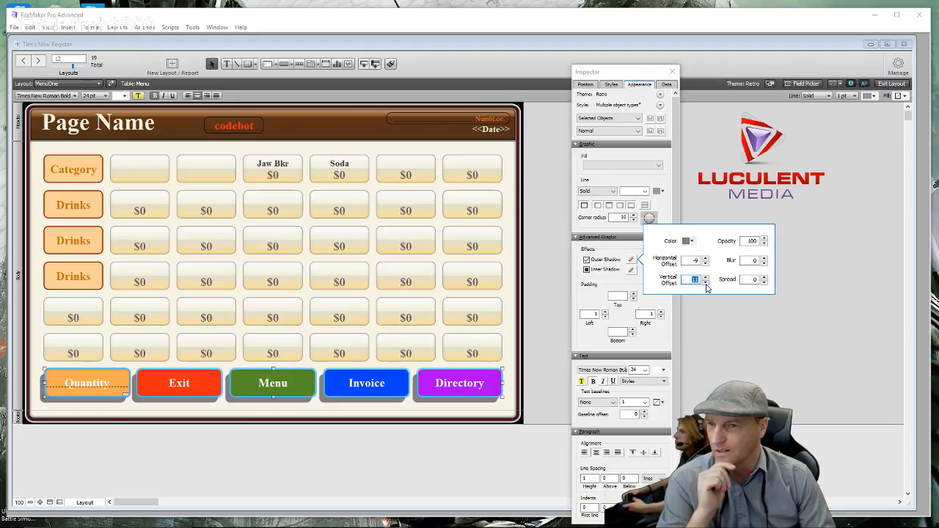
- Set the shadow blur to 14 and spread to about 1, then deselect the buttons
{"action": "left_click", "coordinate": [764, 259]}
{"action": "left_click", "coordinate": [764, 260]}
{"action": "left_click", "coordinate": [764, 259]}
{"action": "left_click", "coordinate": [764, 259]}
{"action": "left_click", "coordinate": [764, 259]}
{"action": "left_click", "coordinate": [764, 259]}
{"action": "left_click", "coordinate": [764, 259]}
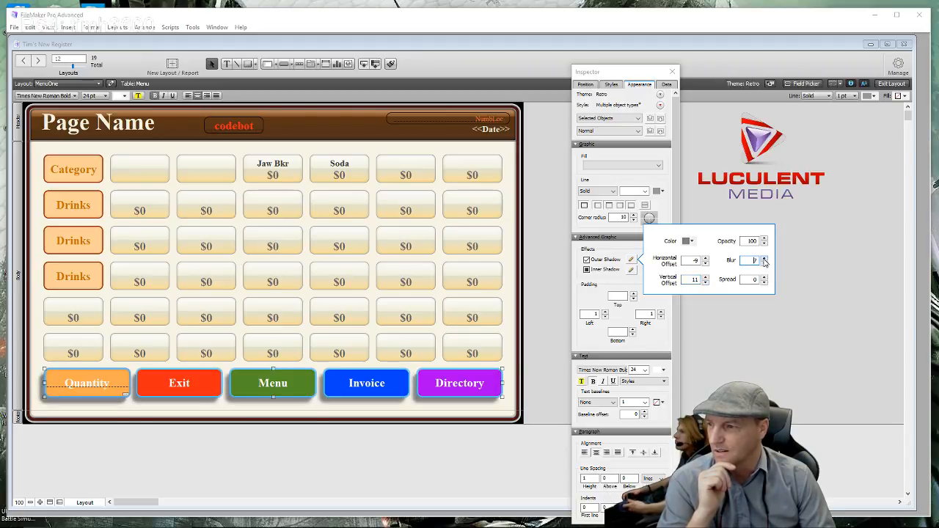
{"action": "left_click", "coordinate": [764, 259]}
{"action": "left_click", "coordinate": [764, 259]}
{"action": "left_click", "coordinate": [764, 259]}
{"action": "left_click", "coordinate": [764, 259]}
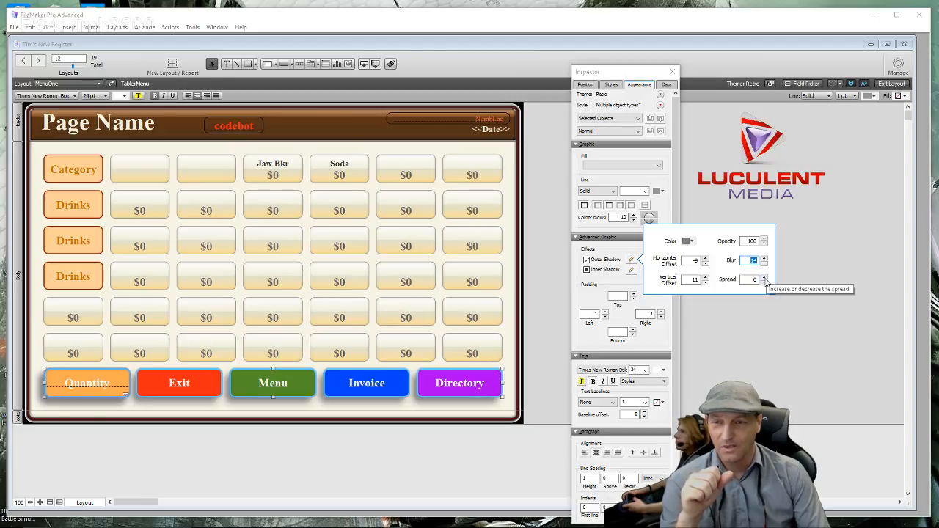
{"action": "left_click", "coordinate": [765, 278]}
{"action": "left_click", "coordinate": [765, 278]}
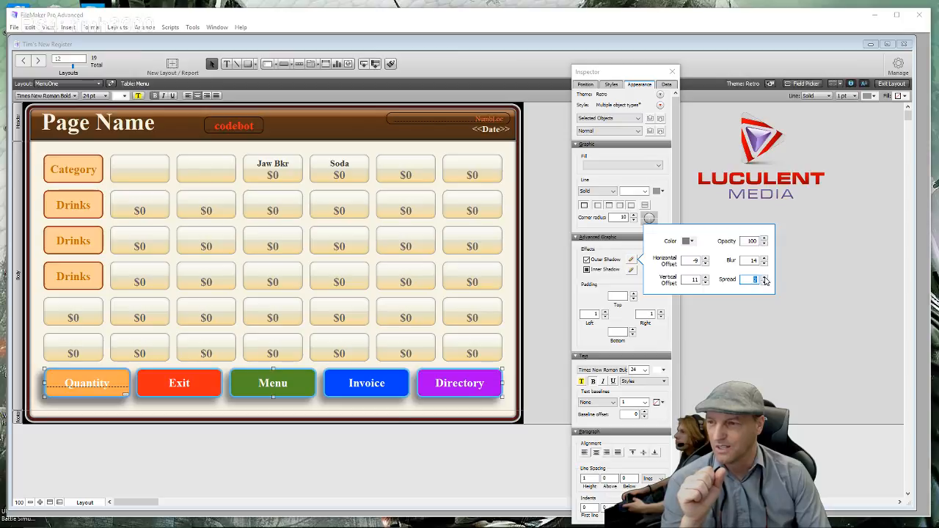
{"action": "left_click", "coordinate": [766, 278]}
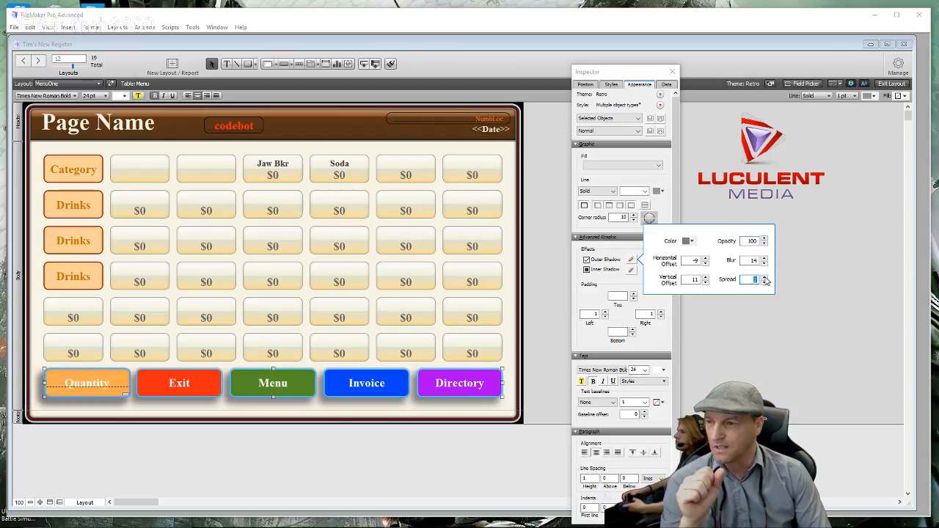
{"action": "left_click", "coordinate": [765, 278]}
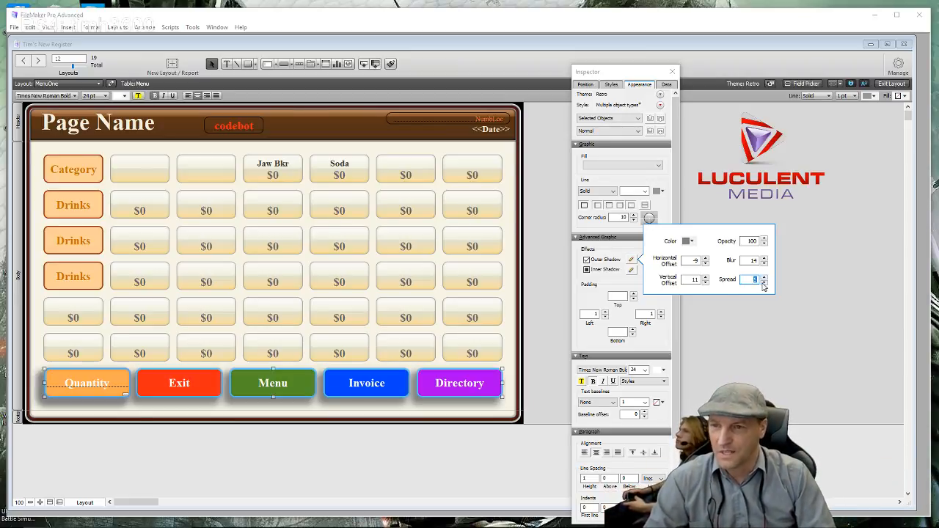
{"action": "left_click", "coordinate": [764, 283]}
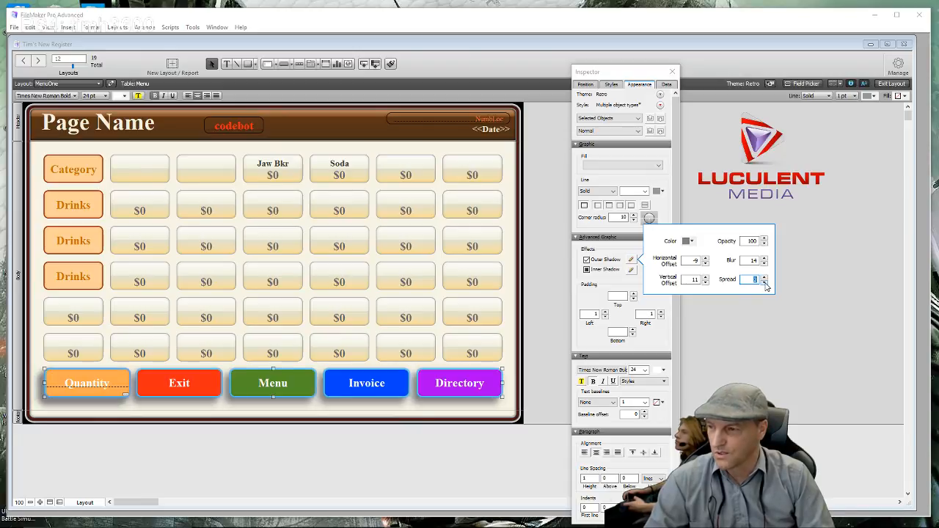
{"action": "left_click", "coordinate": [765, 284]}
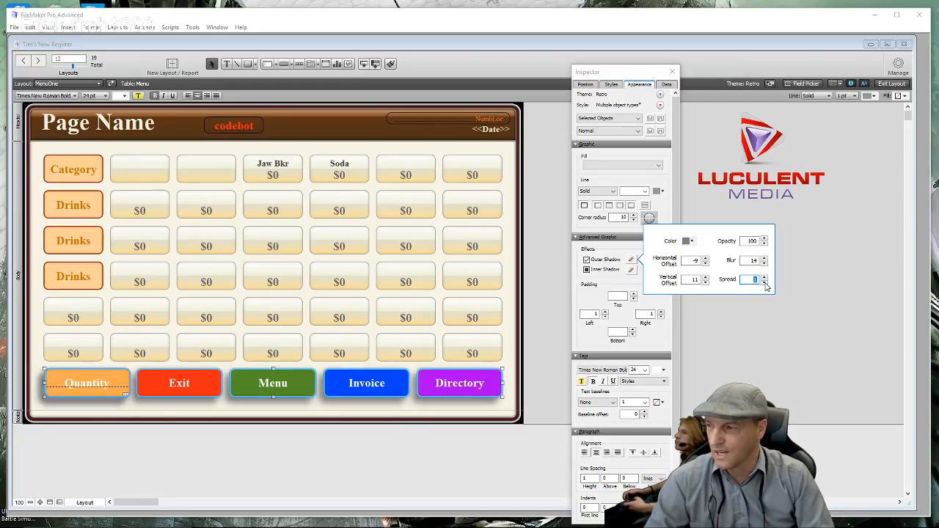
{"action": "left_click", "coordinate": [509, 276]}
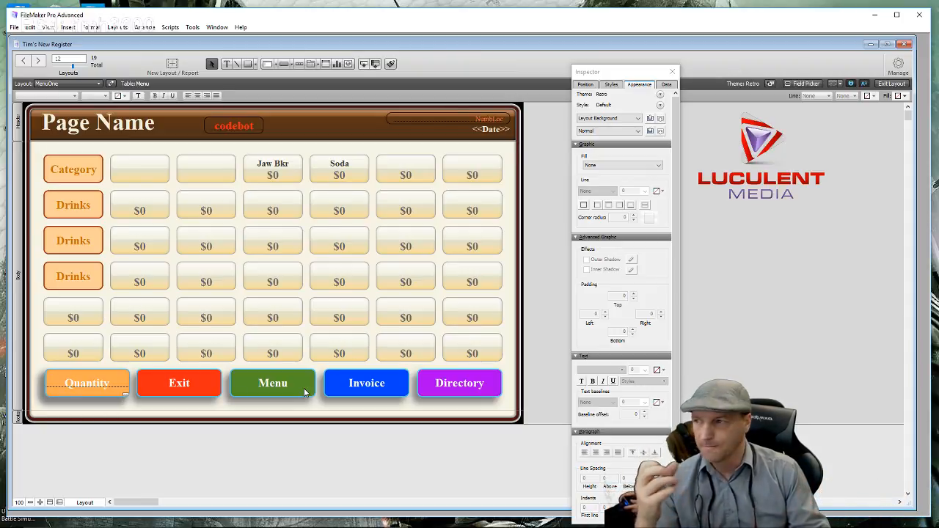
- Close the Inspector, duplicate the MenuOne layout in Manage Layouts, and rename the copy CategoryPage
{"action": "left_click", "coordinate": [672, 74]}
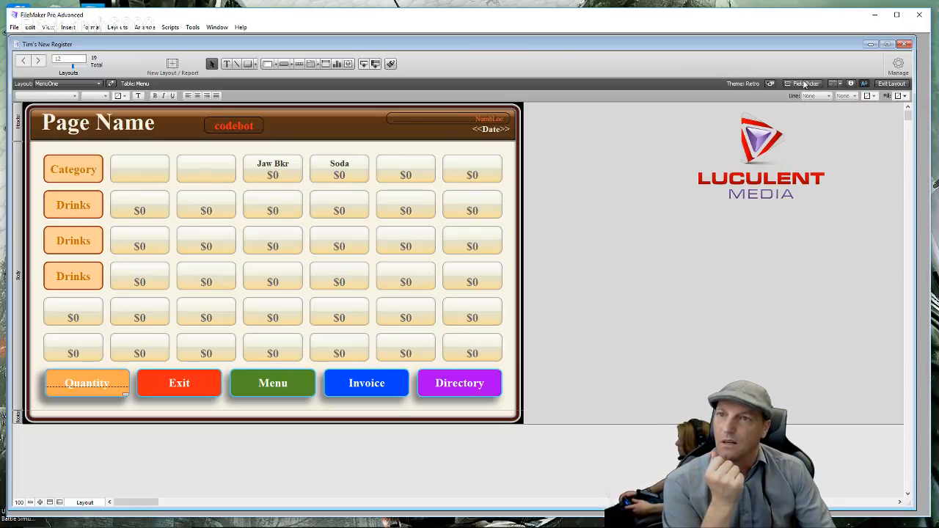
{"action": "left_click", "coordinate": [900, 72]}
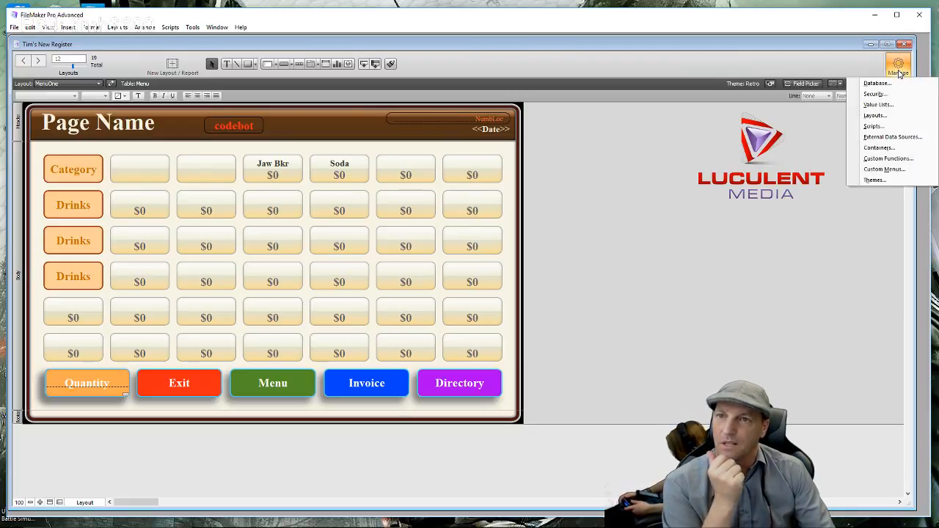
{"action": "left_click", "coordinate": [885, 117]}
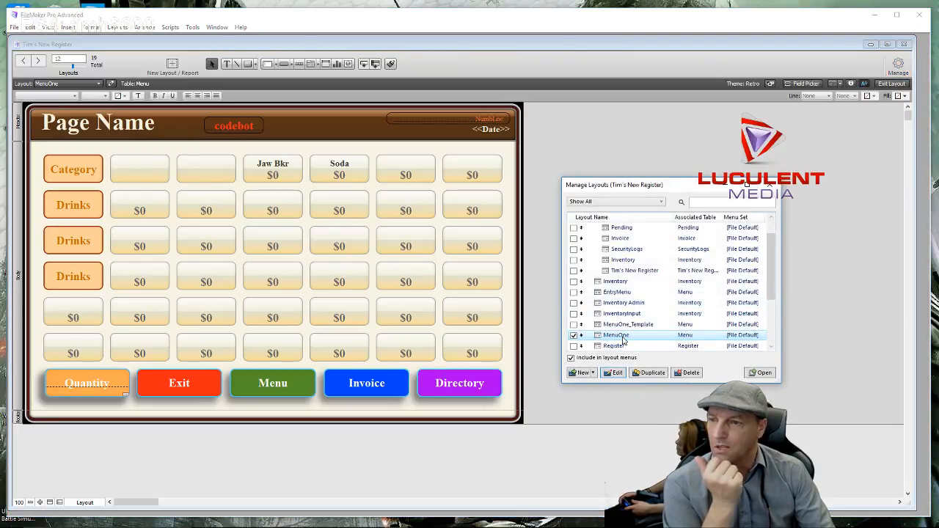
{"action": "left_click", "coordinate": [625, 338]}
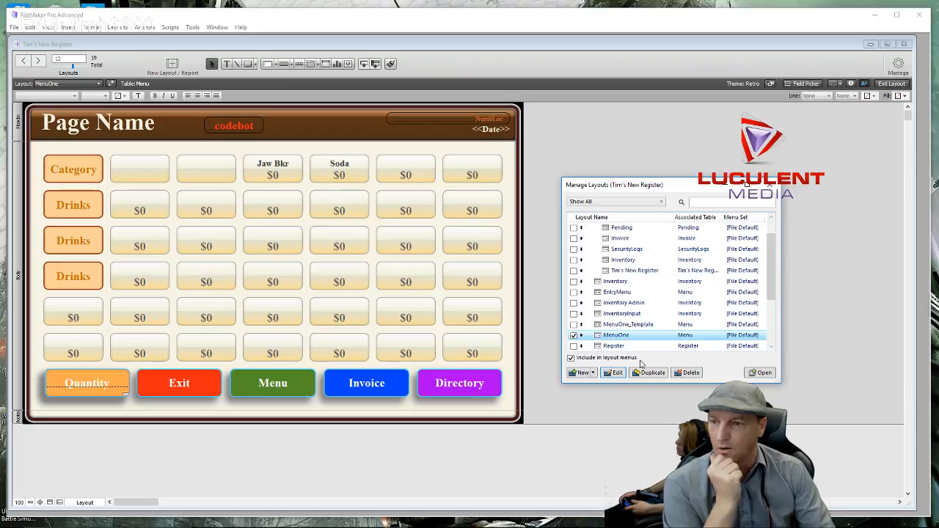
{"action": "left_click", "coordinate": [652, 373]}
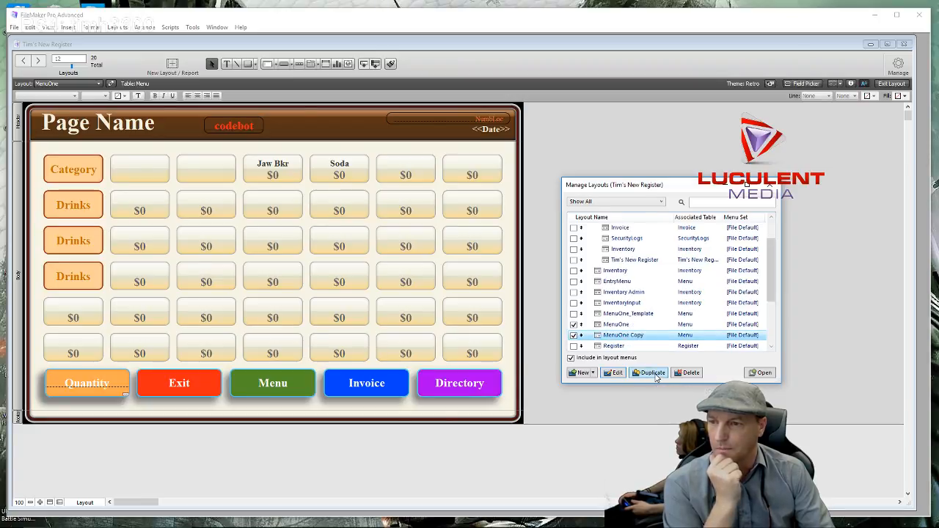
{"action": "left_click", "coordinate": [617, 373]}
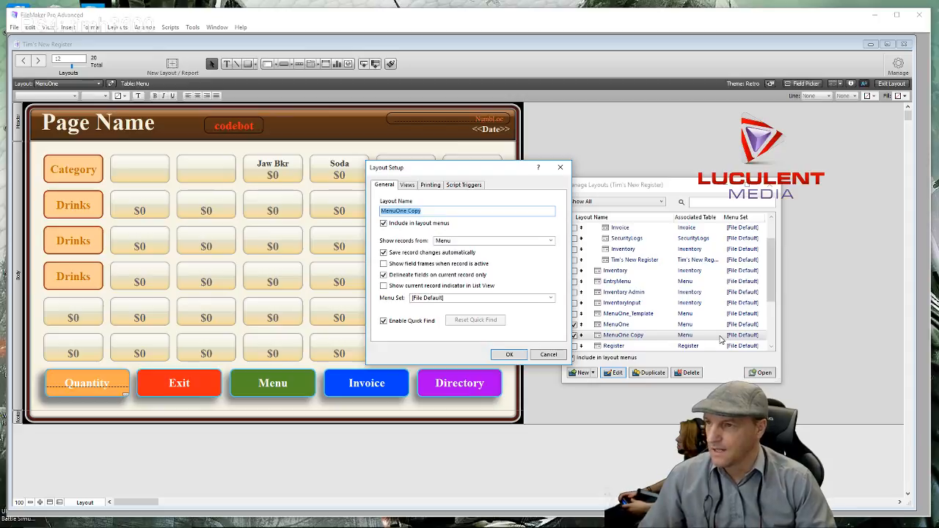
{"action": "type", "text": "CategoryPage"}
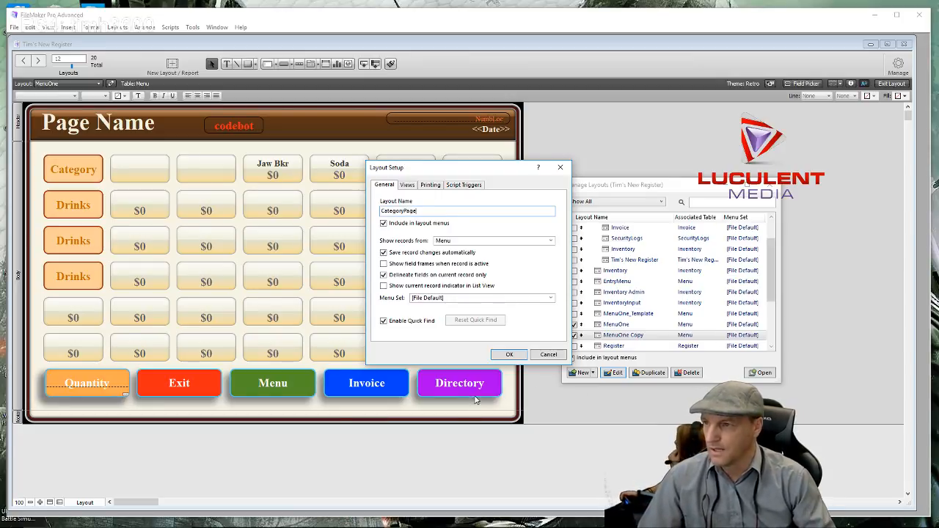
{"action": "left_click", "coordinate": [506, 355]}
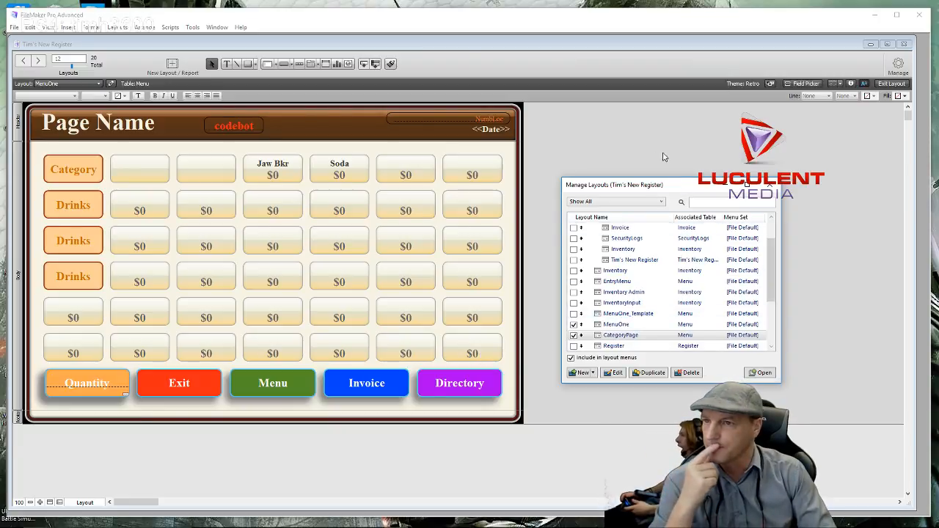
{"action": "left_click", "coordinate": [770, 188]}
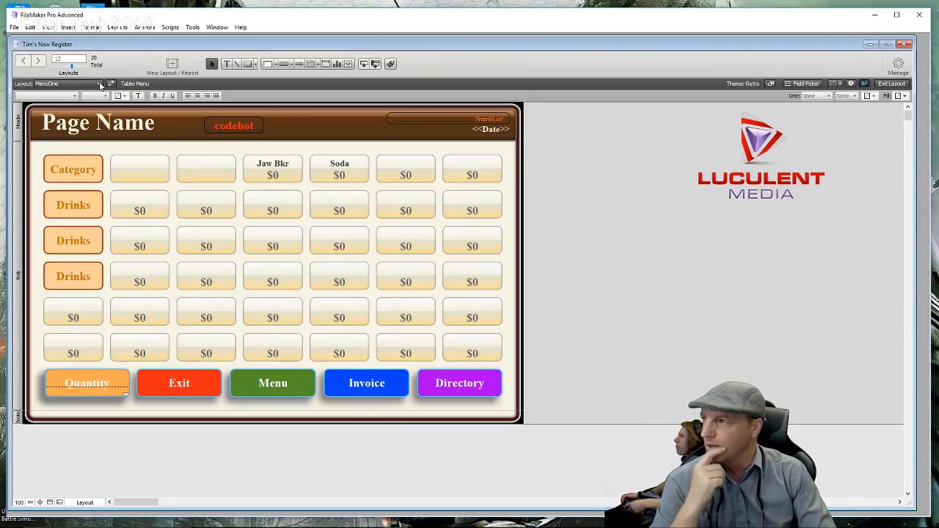
- Go to Browse mode, switch to the CategoryPage layout, then enter Layout mode
{"action": "left_click", "coordinate": [890, 83]}
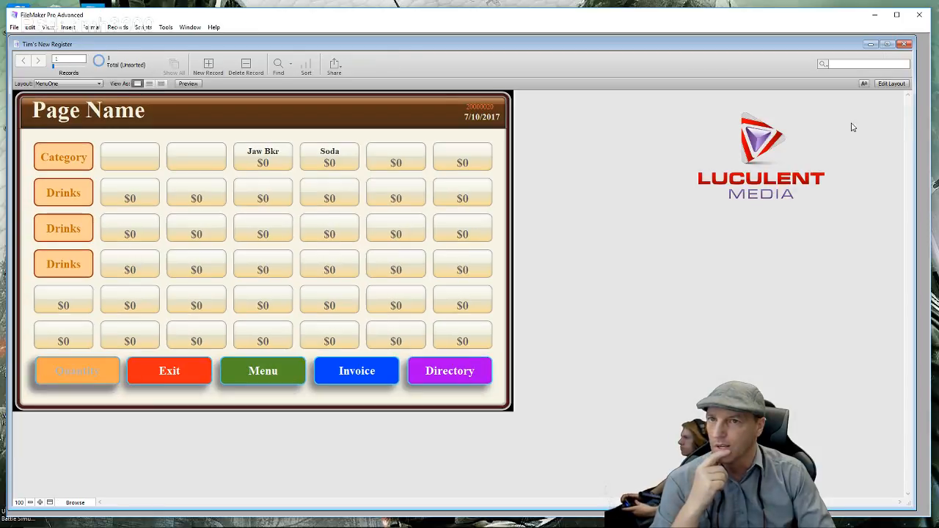
{"action": "left_click", "coordinate": [99, 84]}
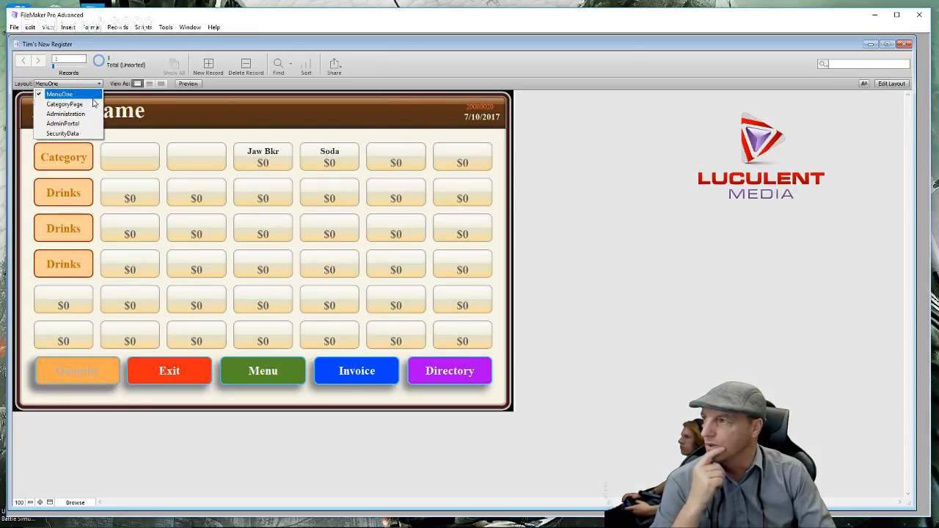
{"action": "left_click", "coordinate": [91, 110]}
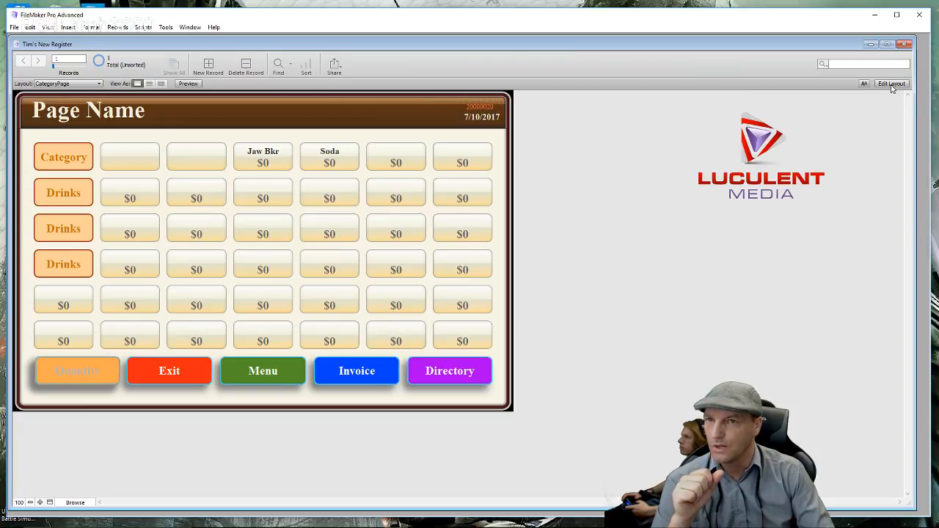
{"action": "left_click", "coordinate": [900, 84]}
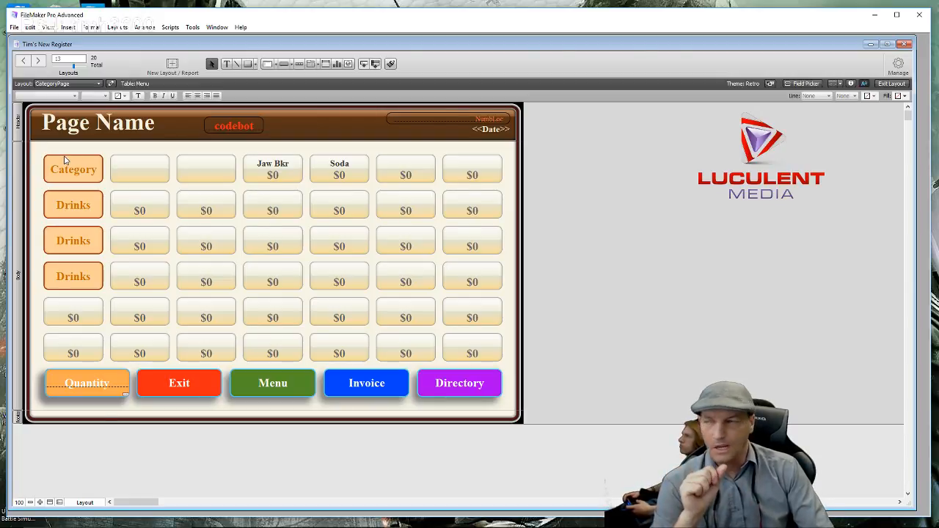
- Delete the $0 price fields in row 1 and in row 2, columns 4 to 7
{"action": "left_click", "coordinate": [475, 176]}
{"action": "key", "text": "Delete"}
{"action": "left_click", "coordinate": [406, 175]}
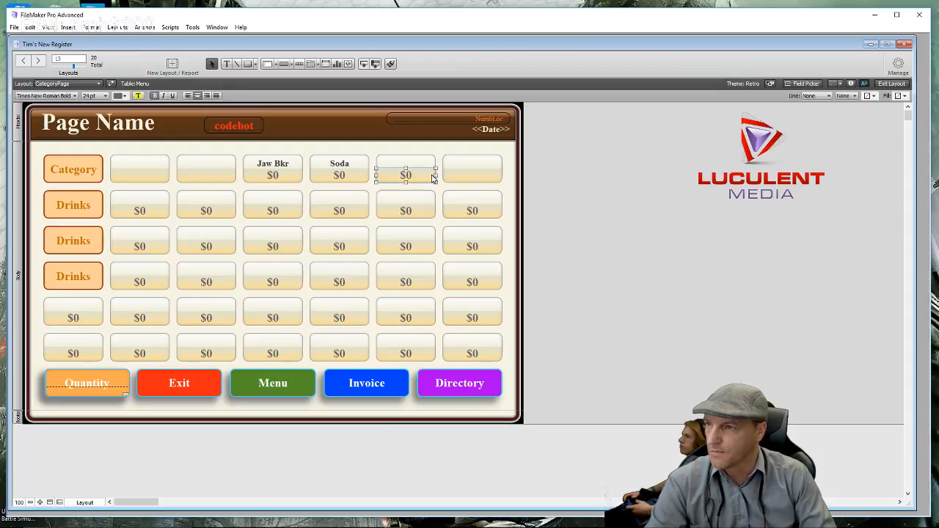
{"action": "key", "text": "Delete"}
{"action": "left_click", "coordinate": [345, 179]}
{"action": "key", "text": "Delete"}
{"action": "left_click", "coordinate": [299, 176]}
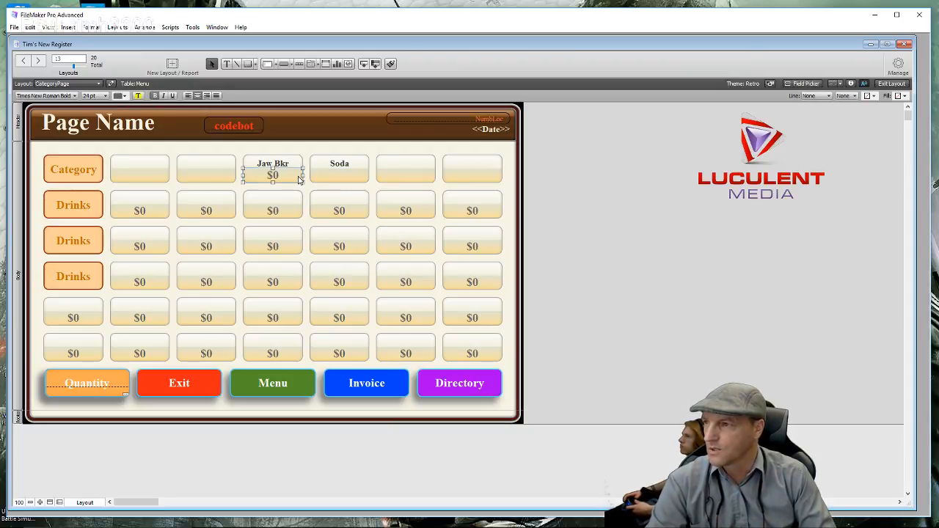
{"action": "key", "text": "Delete"}
{"action": "left_click", "coordinate": [297, 214]}
{"action": "key", "text": "Delete"}
{"action": "left_click", "coordinate": [367, 213]}
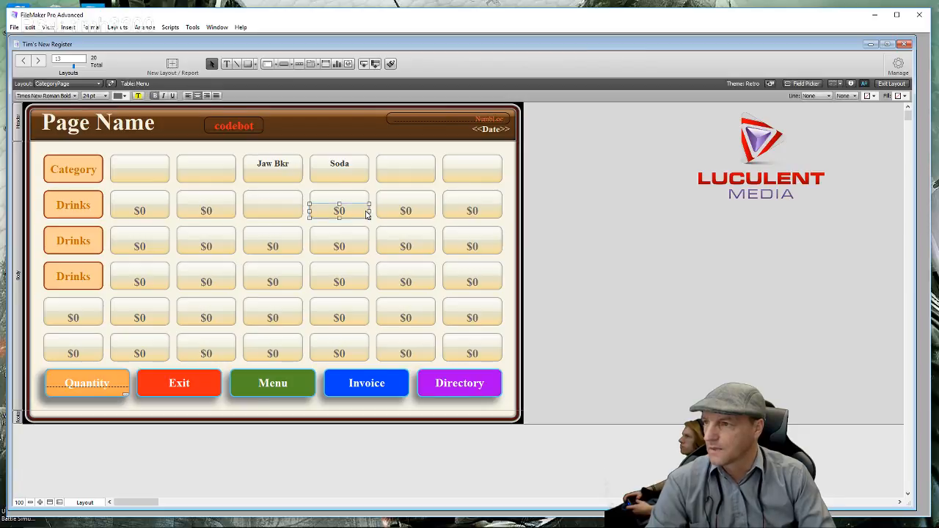
{"action": "key", "text": "Delete"}
{"action": "left_click", "coordinate": [407, 212]}
{"action": "key", "text": "Delete"}
{"action": "left_click", "coordinate": [473, 211]}
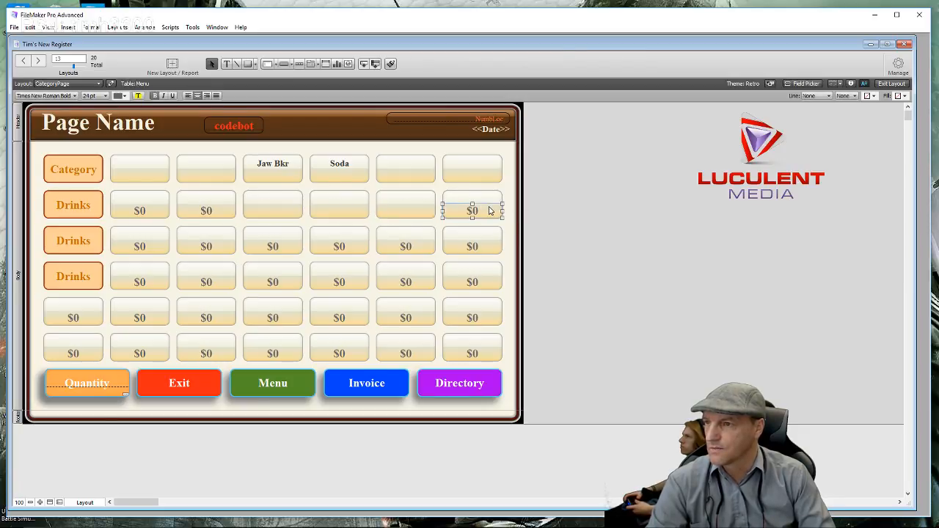
{"action": "key", "text": "Delete"}
- Delete the $0 fields in columns 6 and 7 and across row 6, restoring an accidentally removed button
{"action": "left_click", "coordinate": [473, 247]}
{"action": "key", "text": "Delete"}
{"action": "left_click", "coordinate": [472, 279]}
{"action": "key", "text": "Delete"}
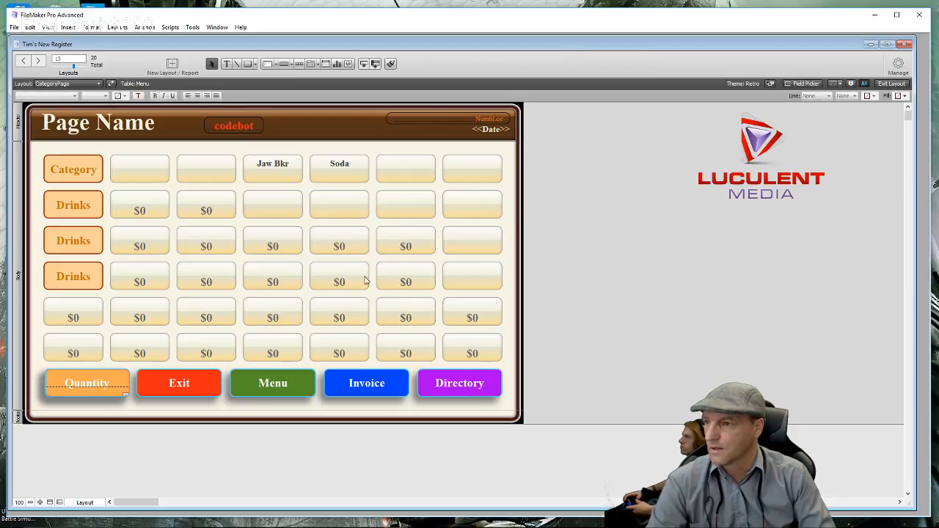
{"action": "left_click", "coordinate": [393, 273]}
{"action": "key", "text": "Delete"}
{"action": "left_click", "coordinate": [403, 245]}
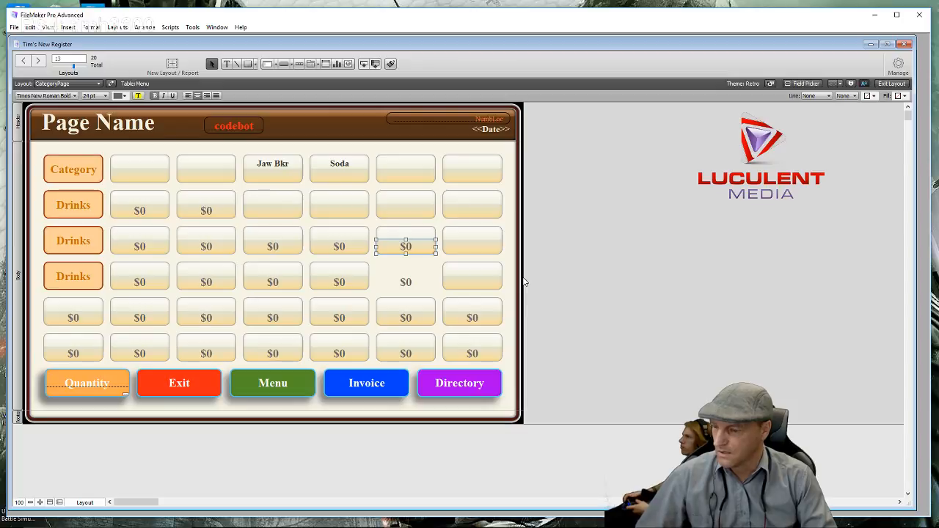
{"action": "key", "text": "Tab"}
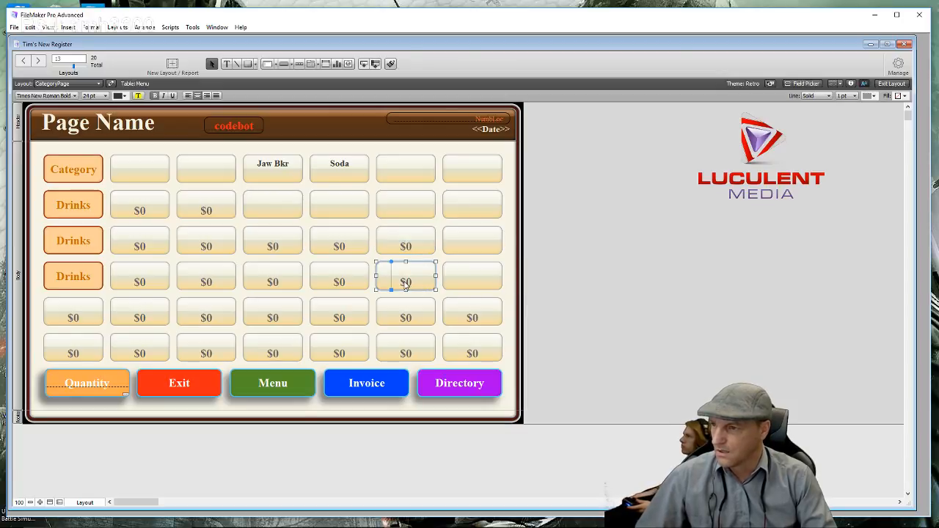
{"action": "key", "text": "Delete"}
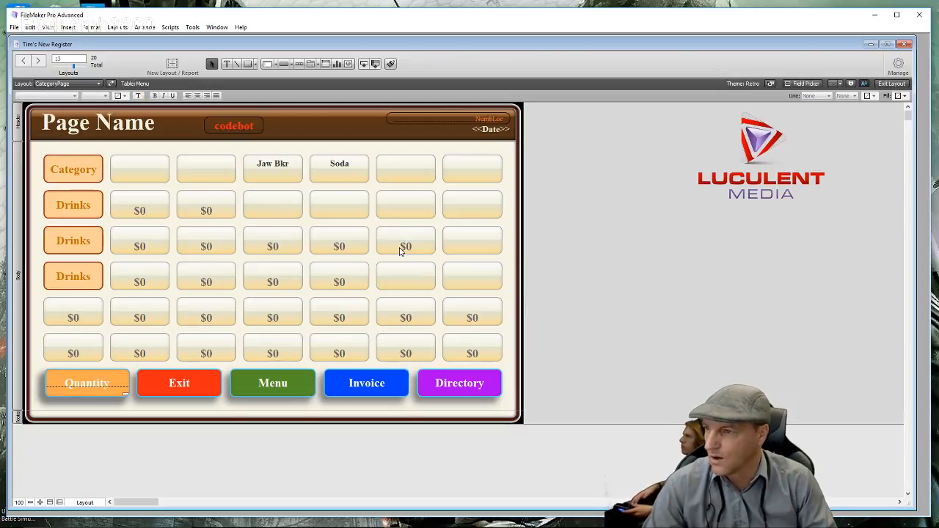
{"action": "left_click", "coordinate": [400, 250]}
{"action": "key", "text": "Delete"}
{"action": "left_click", "coordinate": [473, 319]}
{"action": "key", "text": "Delete"}
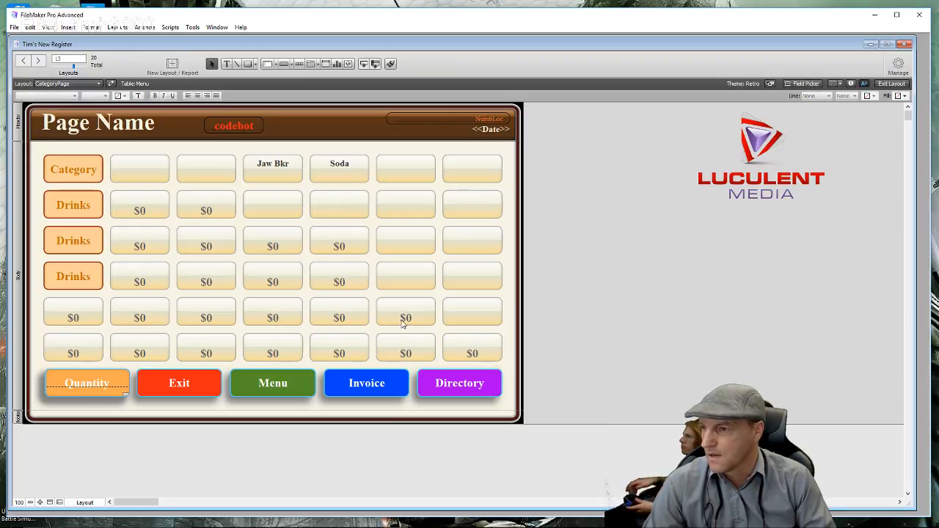
{"action": "left_click", "coordinate": [402, 324]}
{"action": "key", "text": "Delete"}
{"action": "left_click", "coordinate": [409, 358]}
{"action": "key", "text": "Delete"}
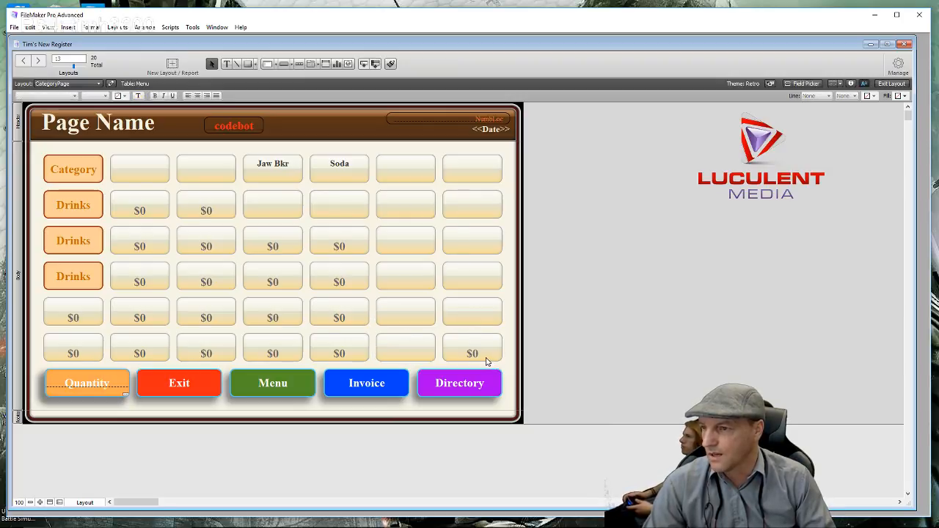
{"action": "left_click", "coordinate": [485, 359]}
{"action": "key", "text": "Delete"}
{"action": "left_click", "coordinate": [343, 360]}
{"action": "key", "text": "Delete"}
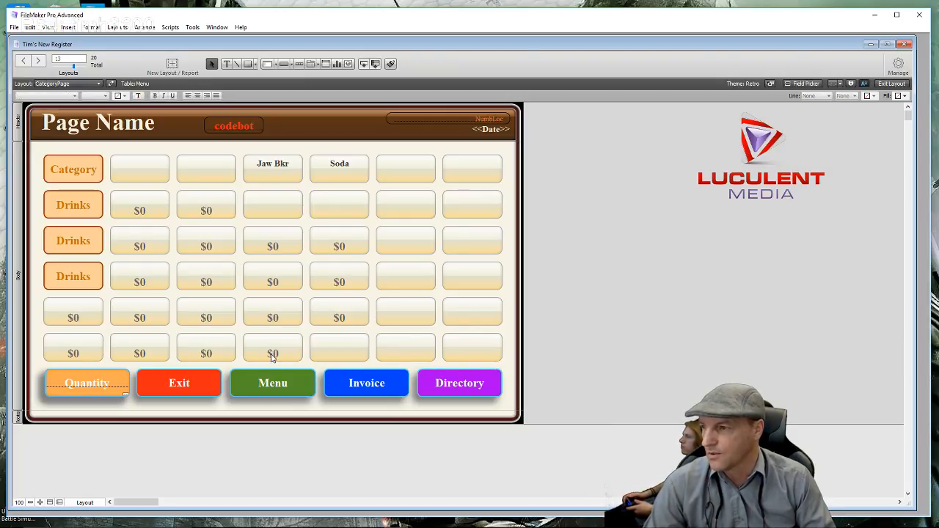
{"action": "left_click", "coordinate": [273, 355]}
{"action": "key", "text": "Delete"}
{"action": "left_click", "coordinate": [209, 357]}
{"action": "key", "text": "Delete"}
{"action": "left_click", "coordinate": [144, 355]}
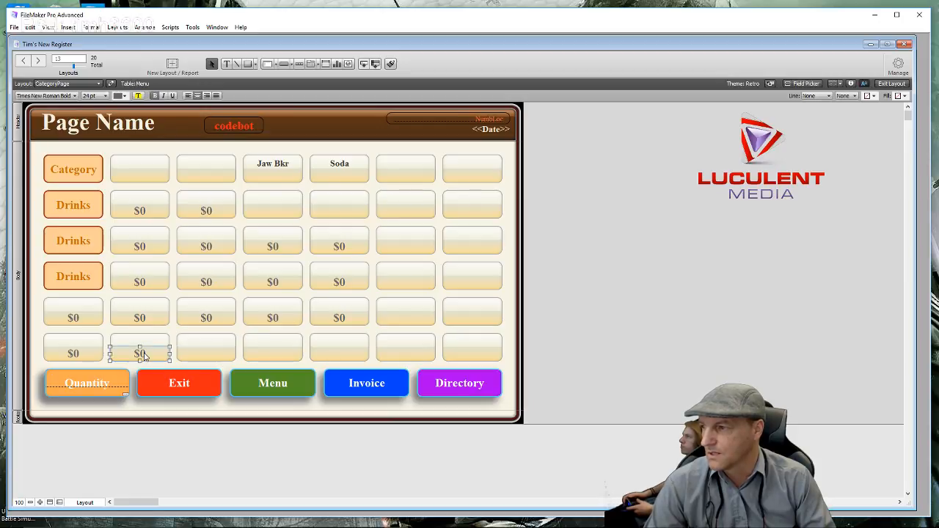
{"action": "key", "text": "Delete"}
{"action": "left_click", "coordinate": [74, 355]}
{"action": "key", "text": "Delete"}
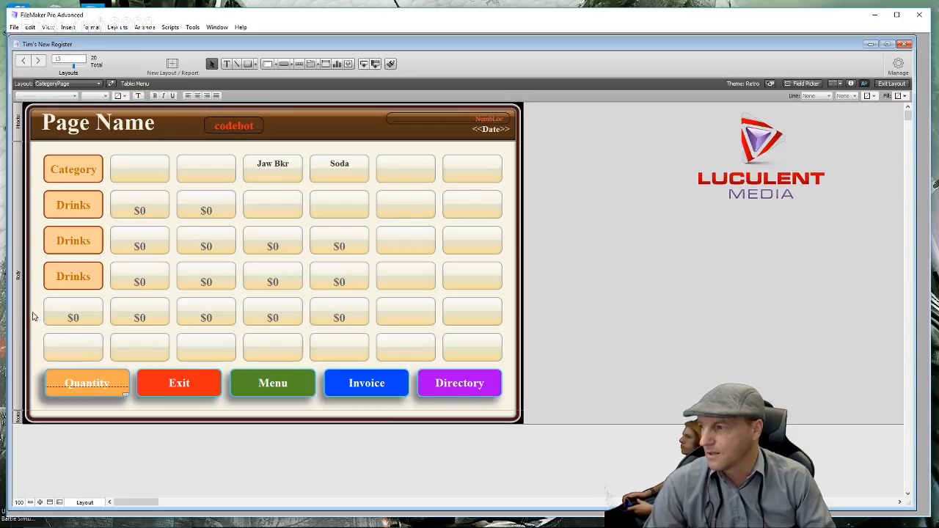
- Multi-select the remaining $0 fields in rows 2 to 5, delete them, then delete the last one
{"action": "left_click_drag", "start_coordinate": [37, 315], "coordinate": [197, 324]}
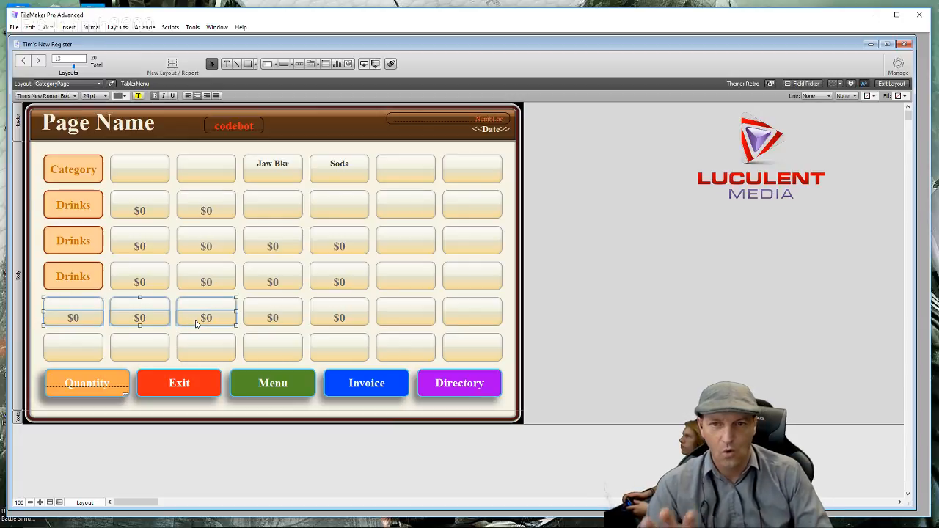
{"action": "left_click", "coordinate": [510, 319]}
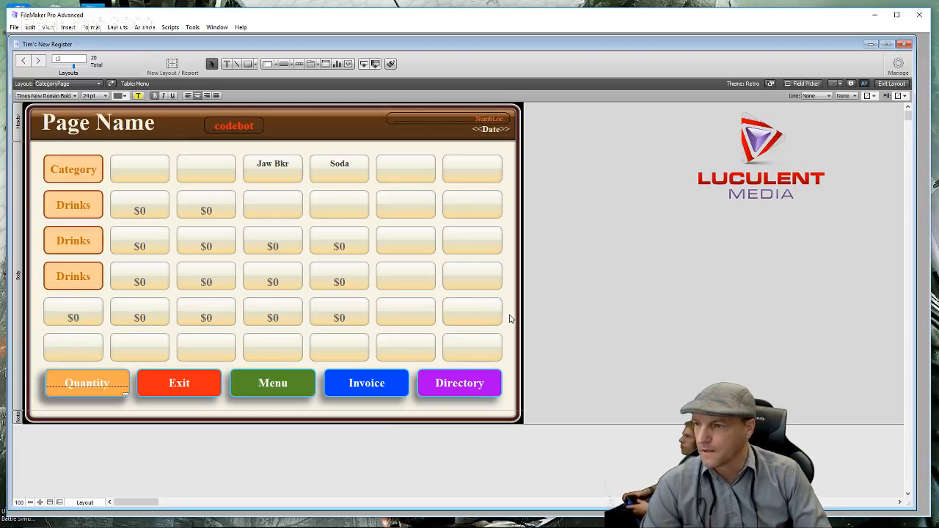
{"action": "left_click", "coordinate": [360, 253]}
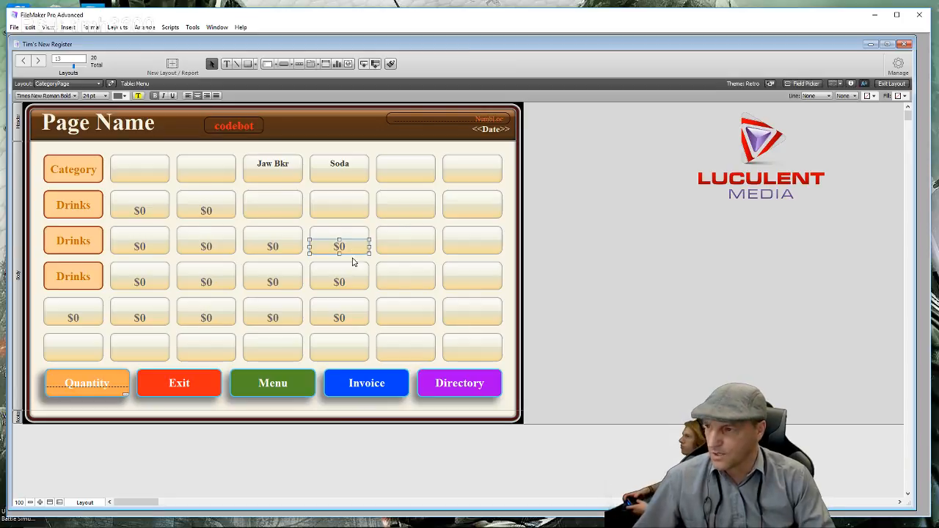
{"action": "left_click", "coordinate": [351, 286], "text": "shift"}
{"action": "left_click", "coordinate": [351, 325], "text": "shift"}
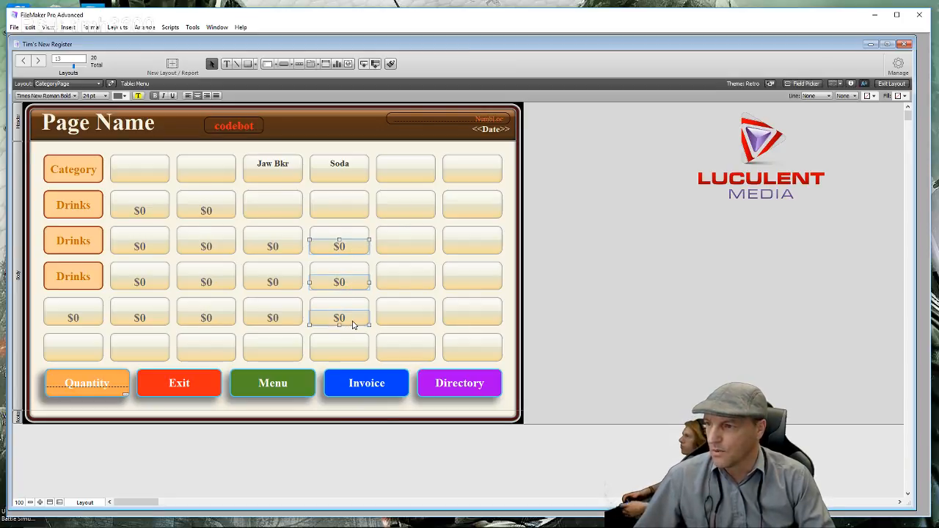
{"action": "left_click", "coordinate": [293, 323], "text": "shift"}
{"action": "left_click", "coordinate": [292, 286], "text": "shift"}
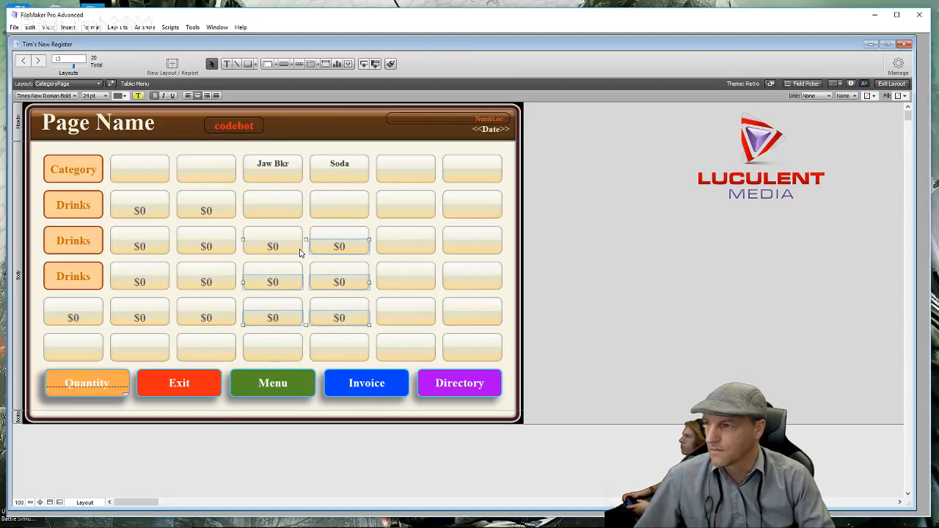
{"action": "left_click", "coordinate": [301, 251], "text": "shift"}
{"action": "left_click", "coordinate": [223, 254], "text": "shift"}
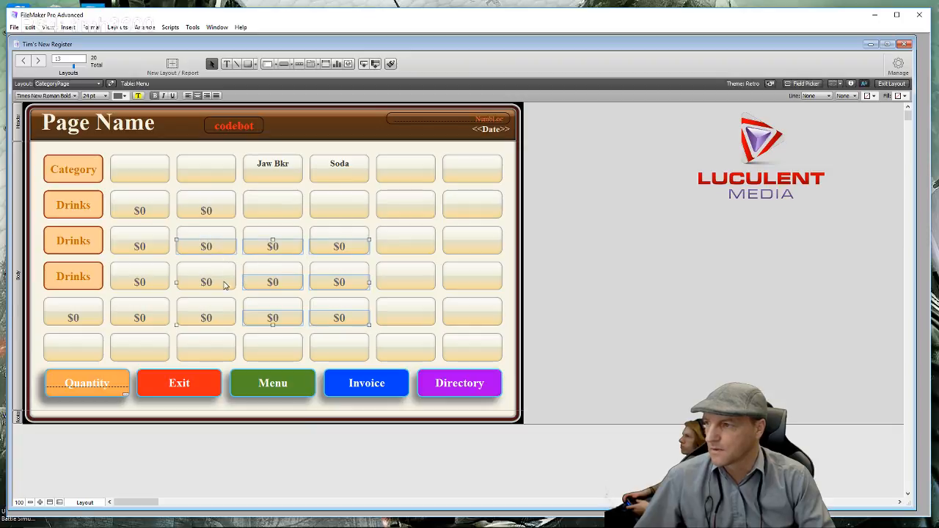
{"action": "left_click", "coordinate": [225, 287], "text": "shift"}
{"action": "left_click", "coordinate": [220, 322], "text": "shift"}
{"action": "left_click", "coordinate": [150, 323], "text": "shift"}
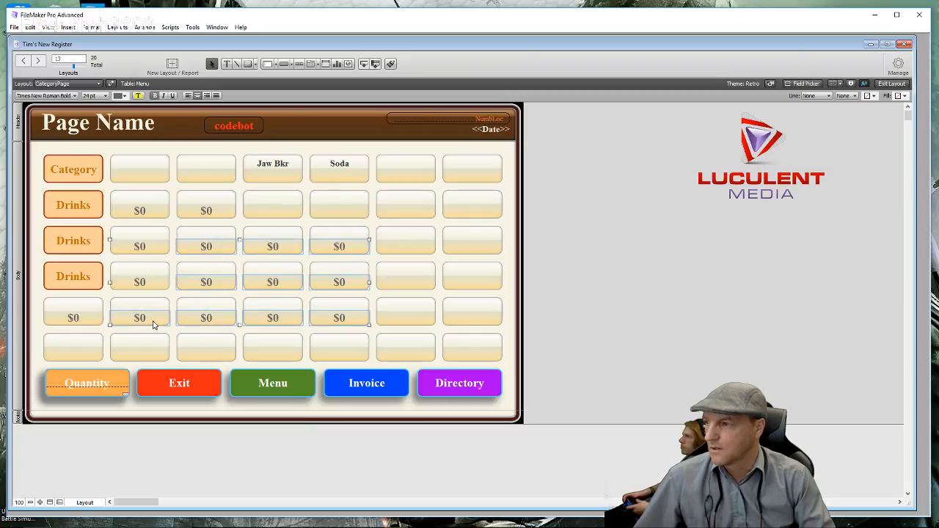
{"action": "left_click", "coordinate": [155, 289], "text": "shift"}
{"action": "left_click", "coordinate": [160, 251], "text": "shift"}
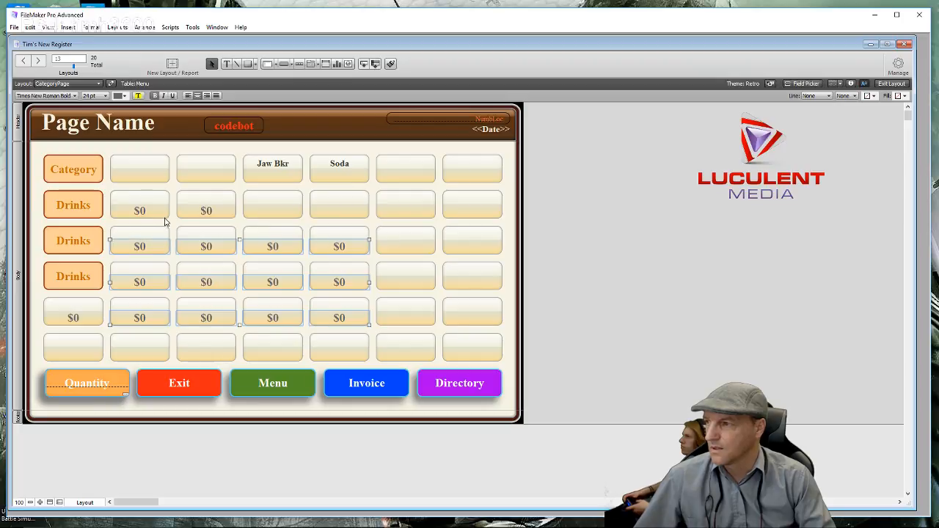
{"action": "left_click", "coordinate": [162, 214], "text": "shift"}
{"action": "left_click", "coordinate": [224, 215], "text": "shift"}
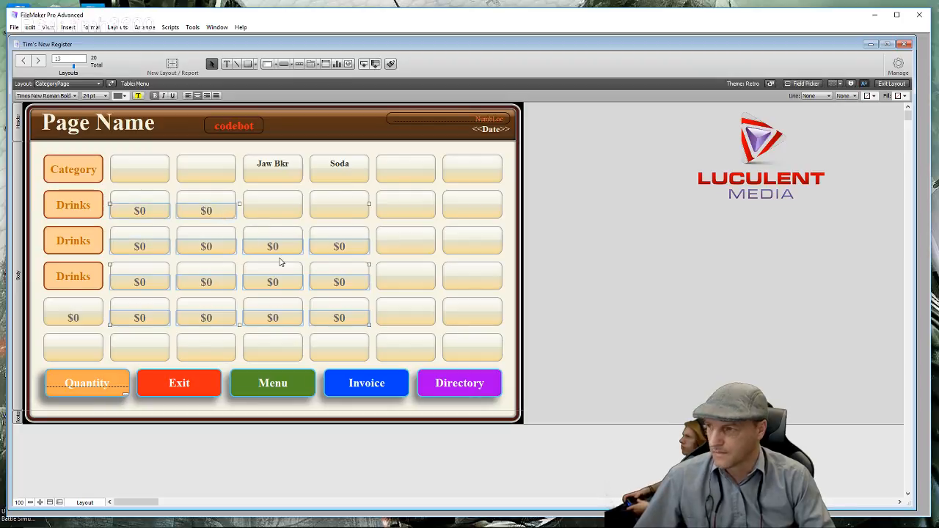
{"action": "key", "text": "Delete"}
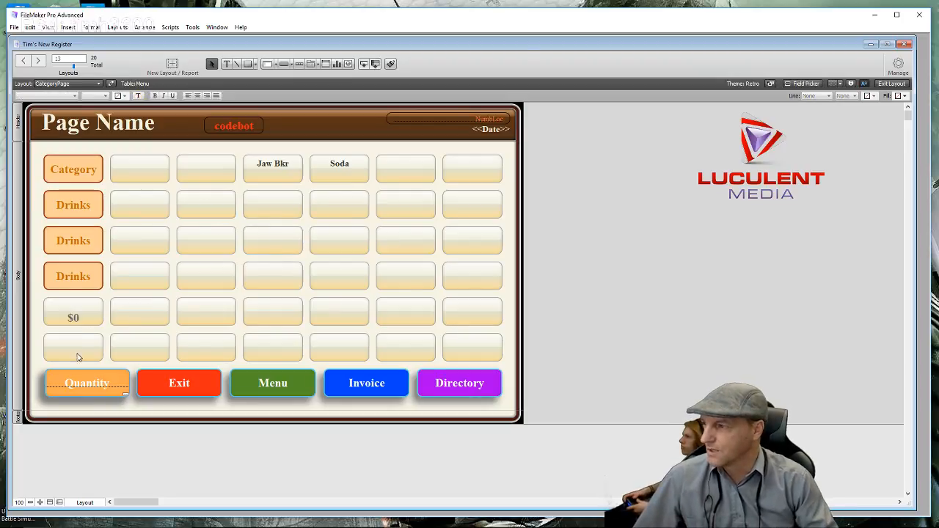
{"action": "left_click", "coordinate": [89, 327]}
{"action": "key", "text": "Delete"}
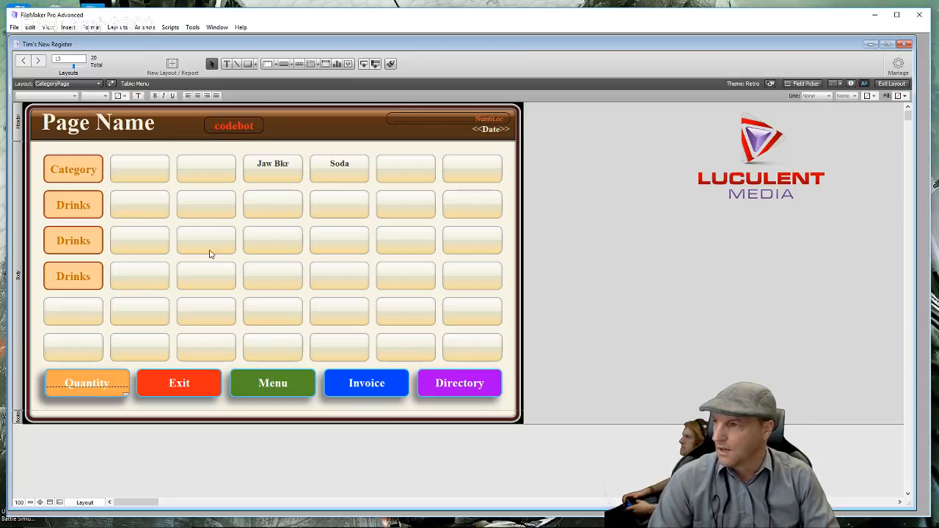
- Give the empty row 2, column 4 button the label 'Breads' in Button Setup
{"action": "left_click", "coordinate": [277, 171]}
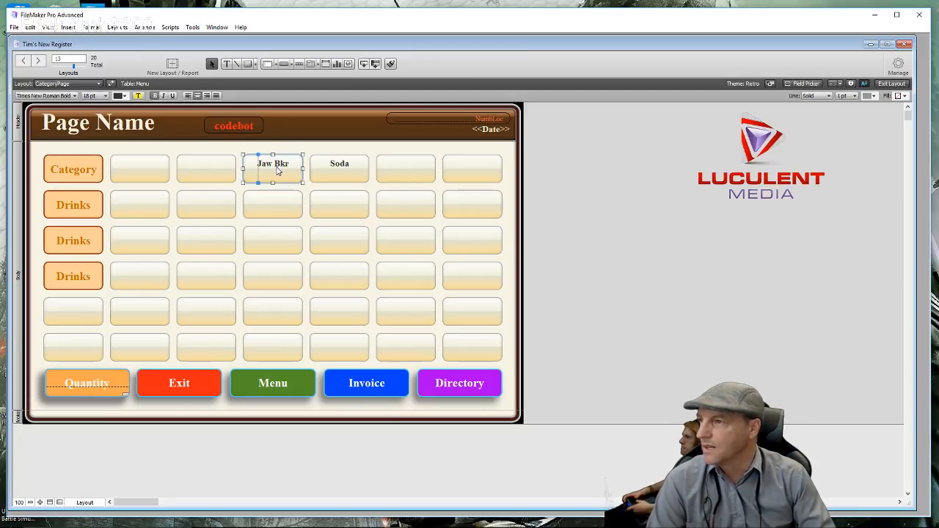
{"action": "double_click", "coordinate": [267, 214]}
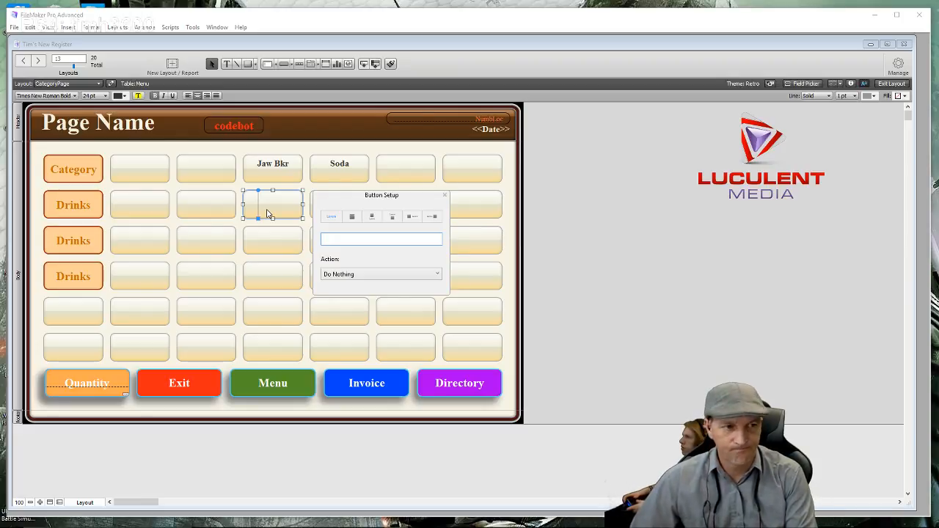
{"action": "type", "text": "B"}
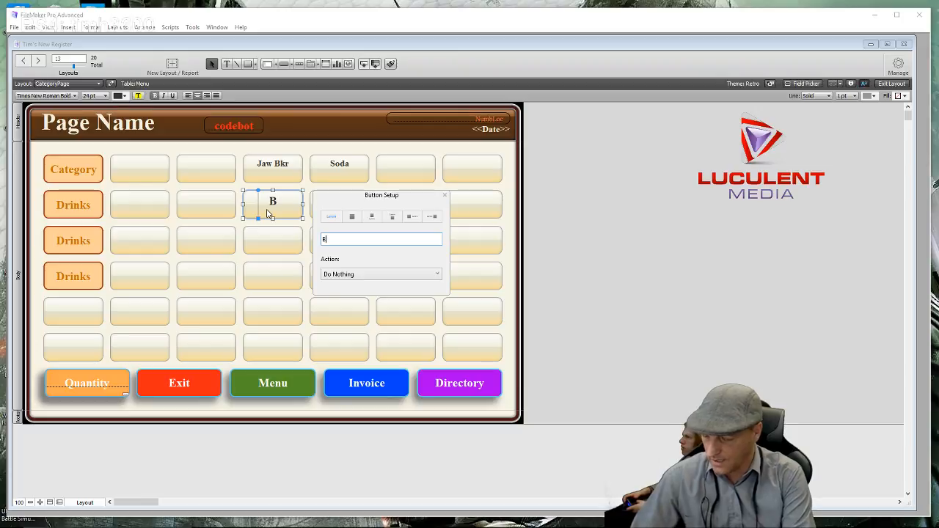
{"action": "type", "text": "reads"}
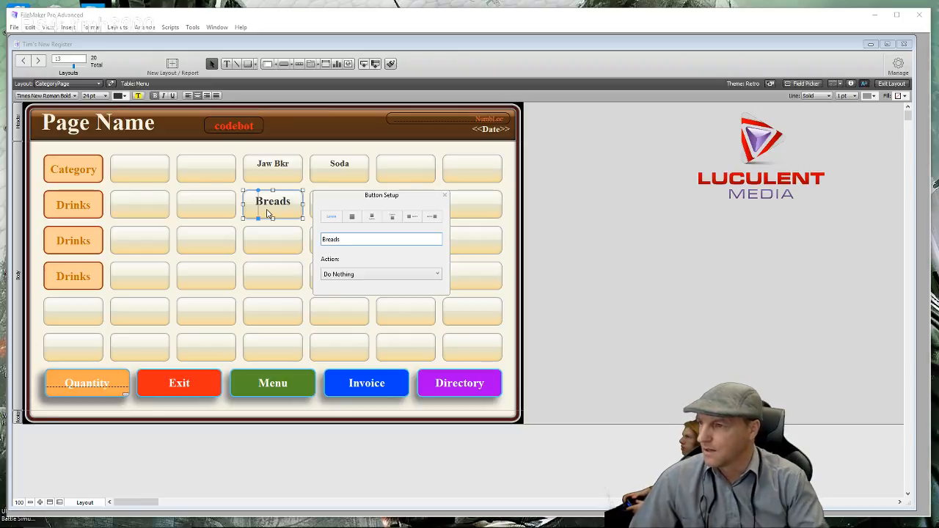
{"action": "left_click", "coordinate": [445, 196]}
{"action": "left_click", "coordinate": [509, 246]}
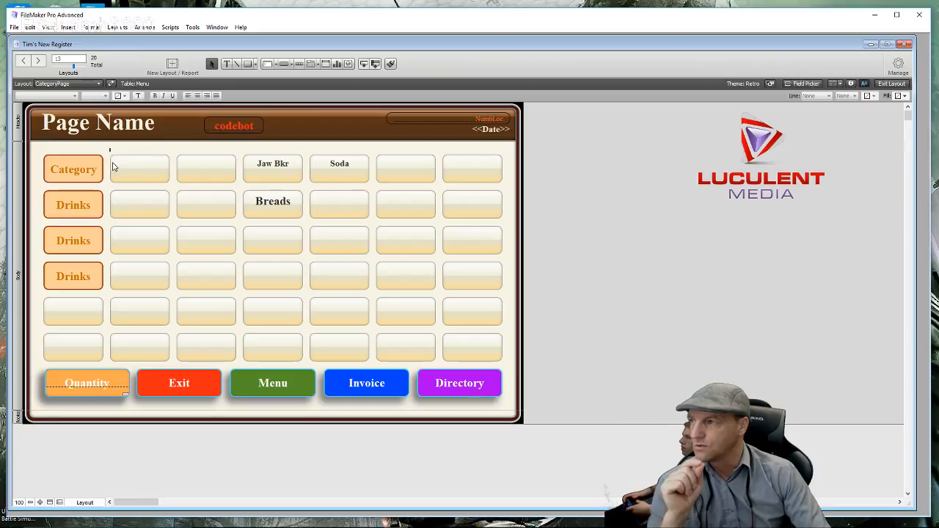
- Set the grid buttons' labels, including the blank first-column ones, to Times New Roman 24 pt, then open the Inspector
{"action": "left_click_drag", "start_coordinate": [109, 149], "coordinate": [510, 360]}
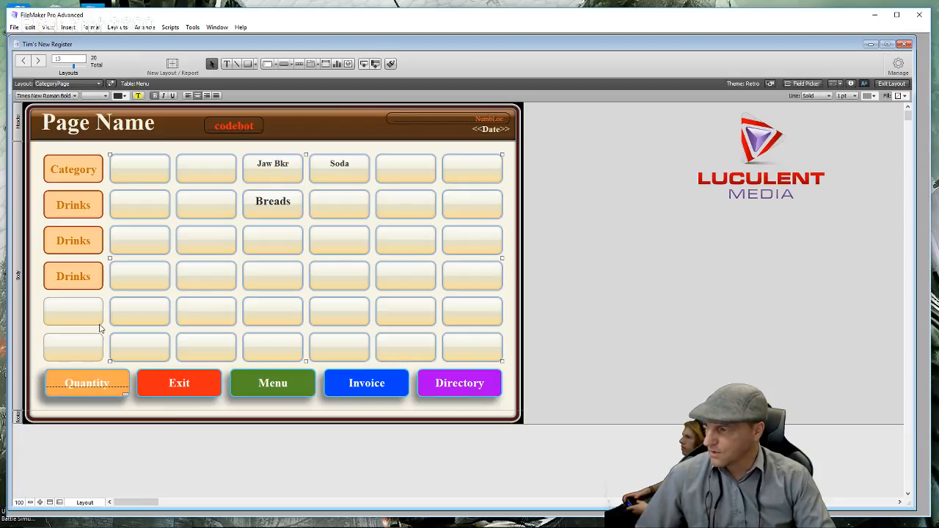
{"action": "left_click", "coordinate": [72, 319], "text": "shift"}
{"action": "left_click", "coordinate": [84, 355], "text": "shift"}
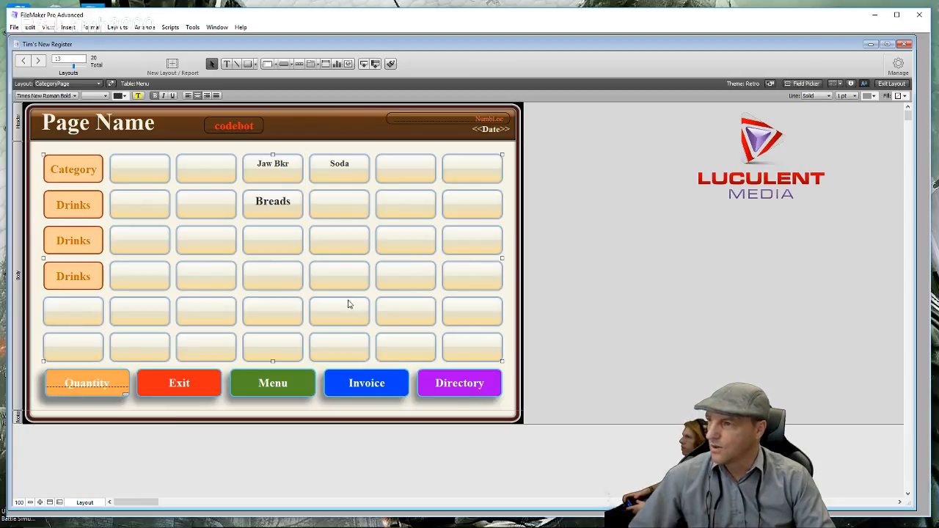
{"action": "left_click", "coordinate": [75, 97]}
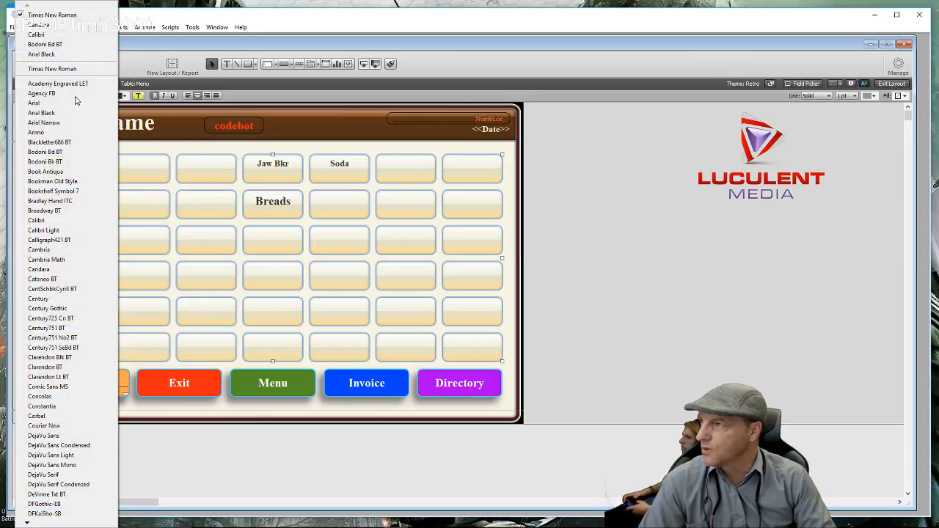
{"action": "left_click", "coordinate": [85, 68]}
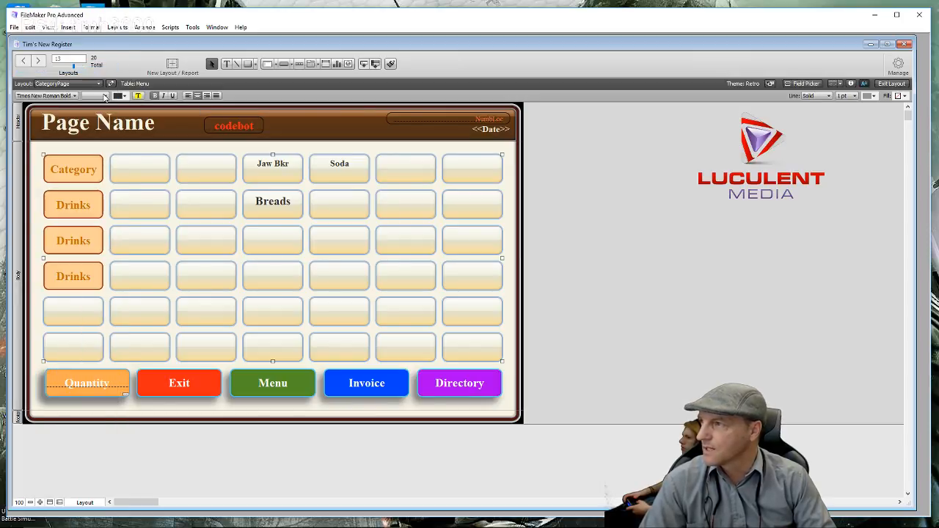
{"action": "left_click", "coordinate": [106, 97]}
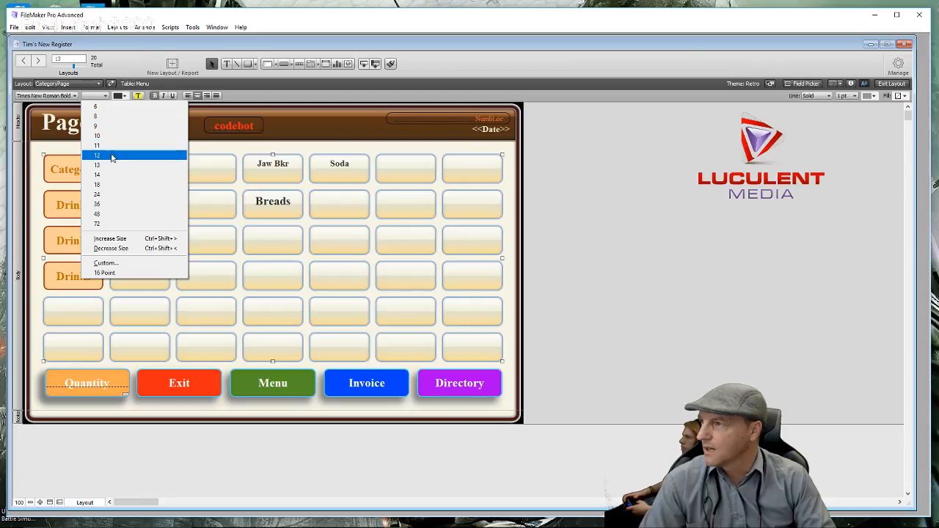
{"action": "left_click", "coordinate": [110, 194]}
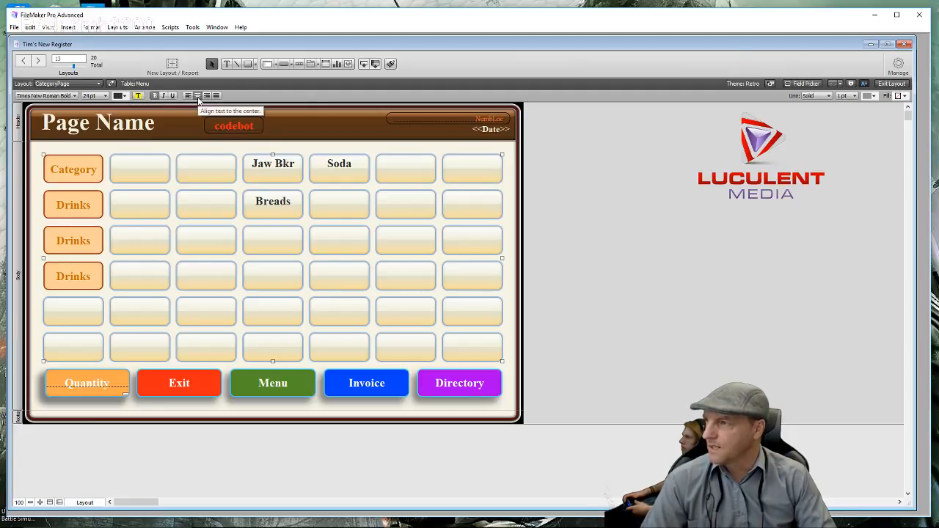
{"action": "left_click", "coordinate": [852, 84]}
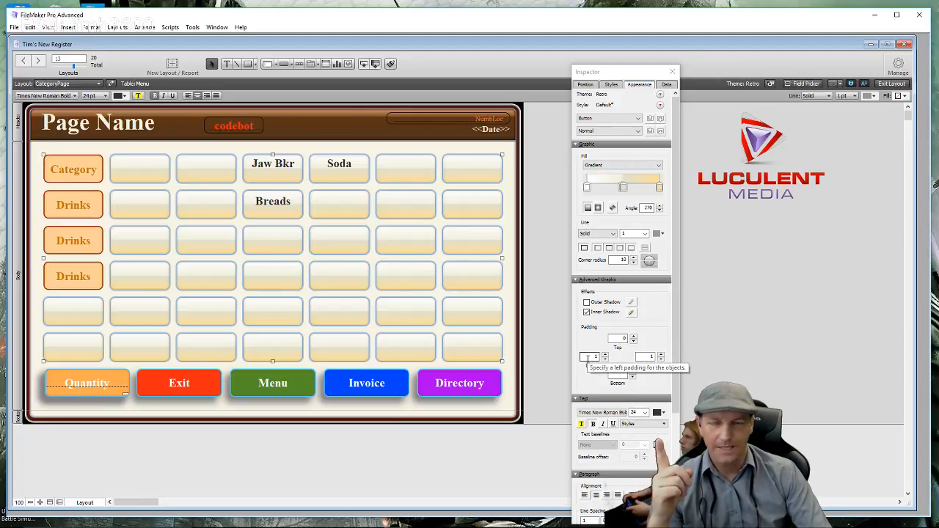
- Increase the grid buttons' top padding until the Jaw Bkr, Soda and Breads labels sit lower, then close the Inspector
{"action": "left_click", "coordinate": [634, 341]}
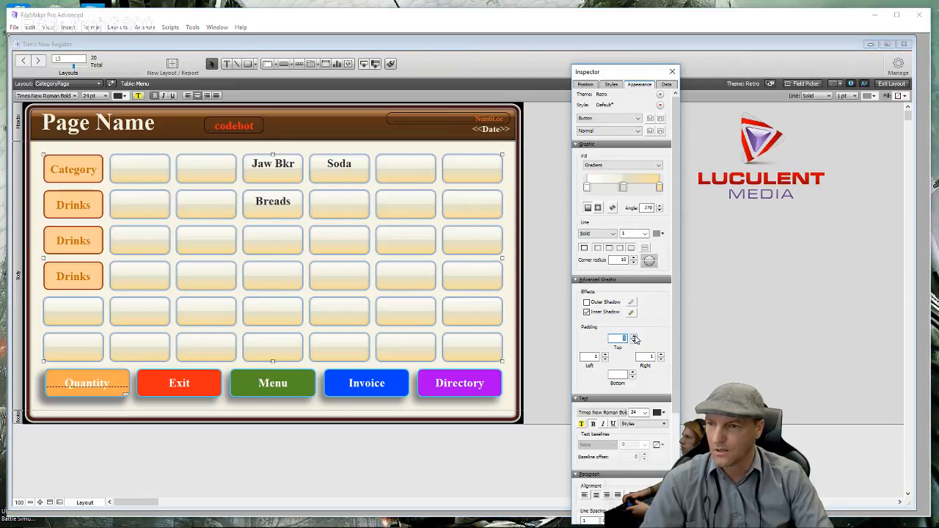
{"action": "left_click", "coordinate": [634, 336]}
{"action": "left_click", "coordinate": [635, 336]}
{"action": "left_click", "coordinate": [635, 336]}
{"action": "left_click", "coordinate": [635, 336]}
{"action": "left_click", "coordinate": [635, 336]}
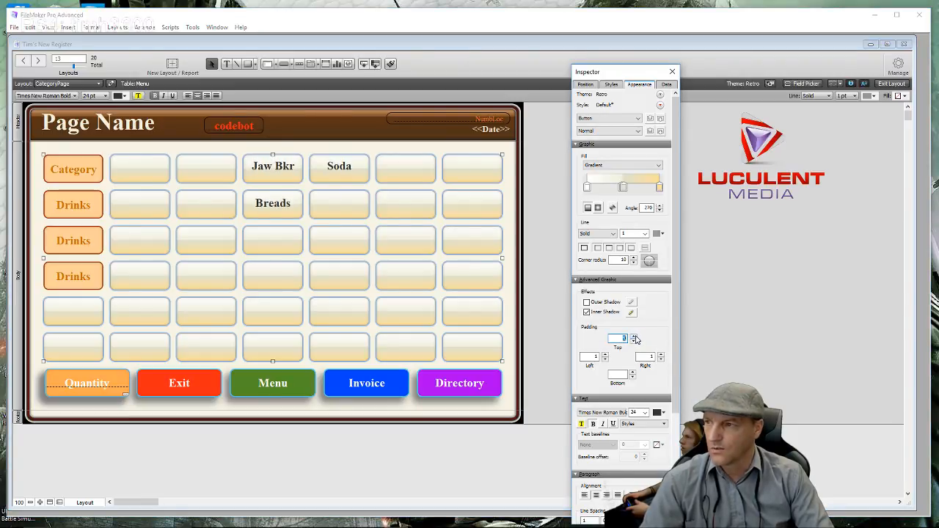
{"action": "left_click", "coordinate": [635, 336]}
{"action": "left_click", "coordinate": [635, 336]}
{"action": "left_click", "coordinate": [635, 336]}
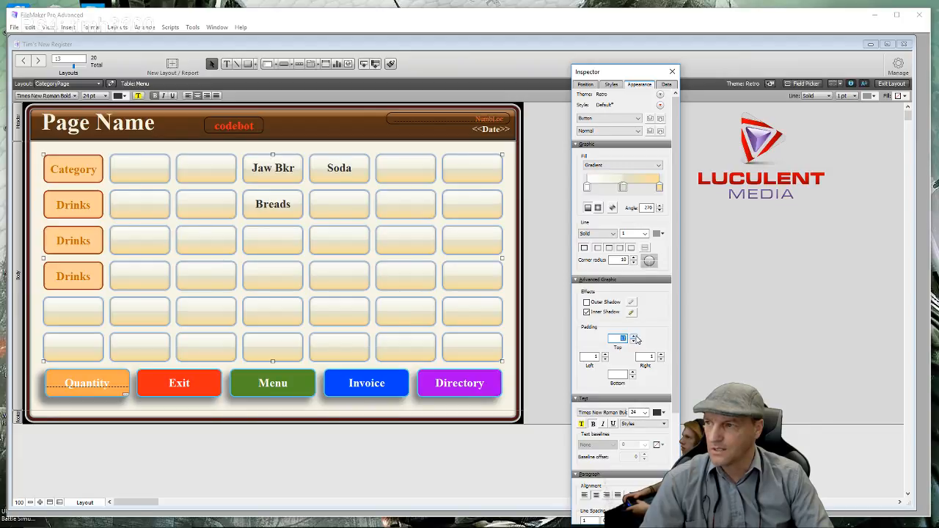
{"action": "left_click", "coordinate": [635, 336]}
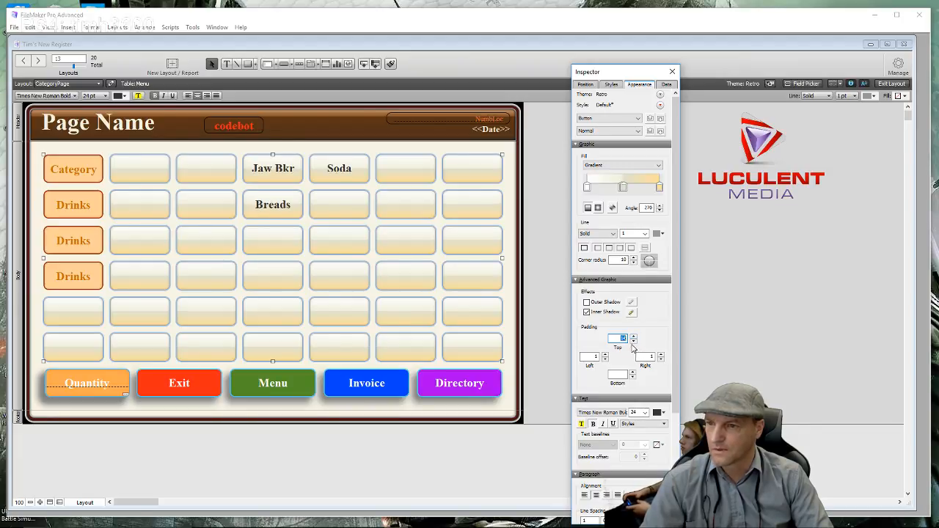
{"action": "left_click", "coordinate": [634, 343]}
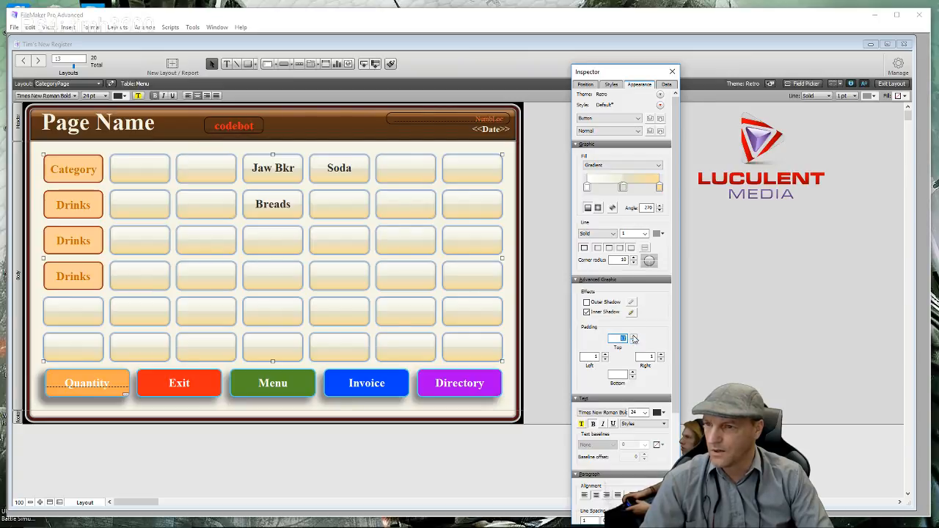
{"action": "left_click", "coordinate": [634, 337]}
{"action": "left_click", "coordinate": [634, 337]}
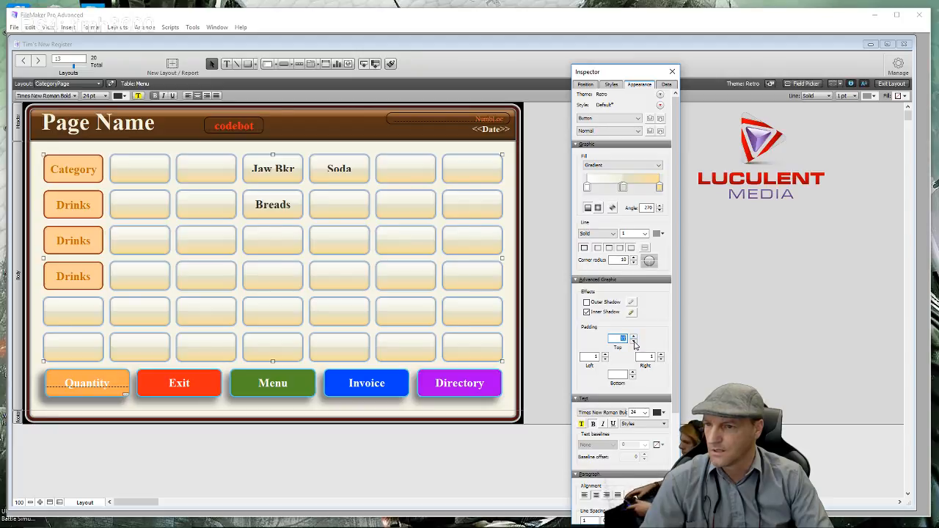
{"action": "left_click", "coordinate": [692, 310]}
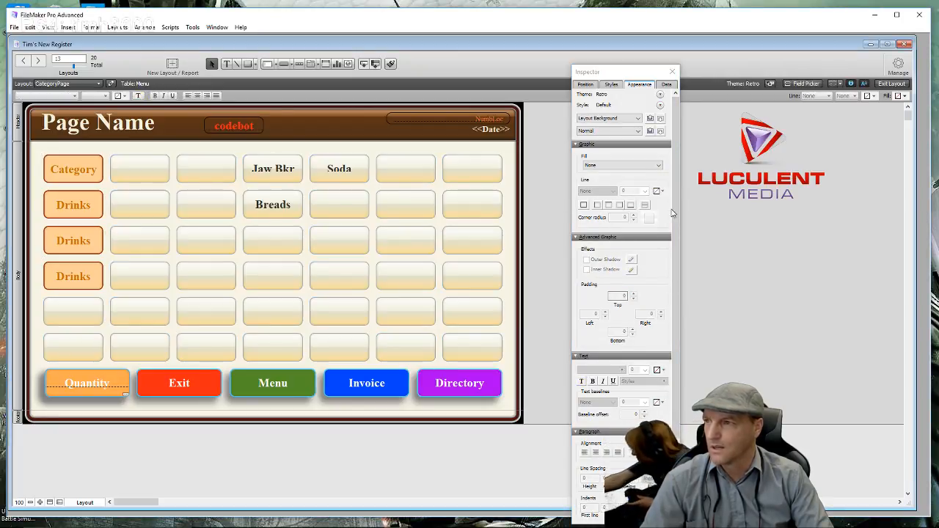
{"action": "left_click", "coordinate": [672, 72]}
- Clear the 'Soda' label from the Soda button in Button Setup
{"action": "left_click", "coordinate": [270, 180]}
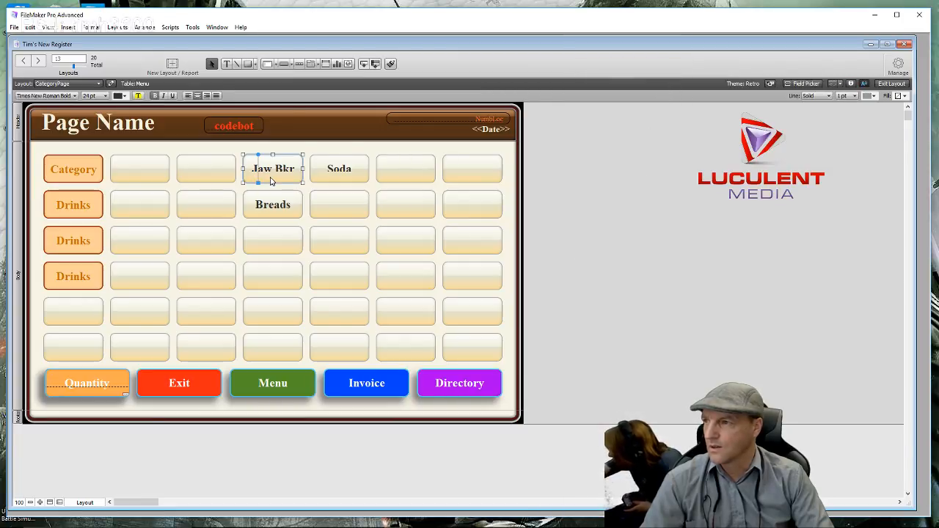
{"action": "left_click", "coordinate": [352, 183]}
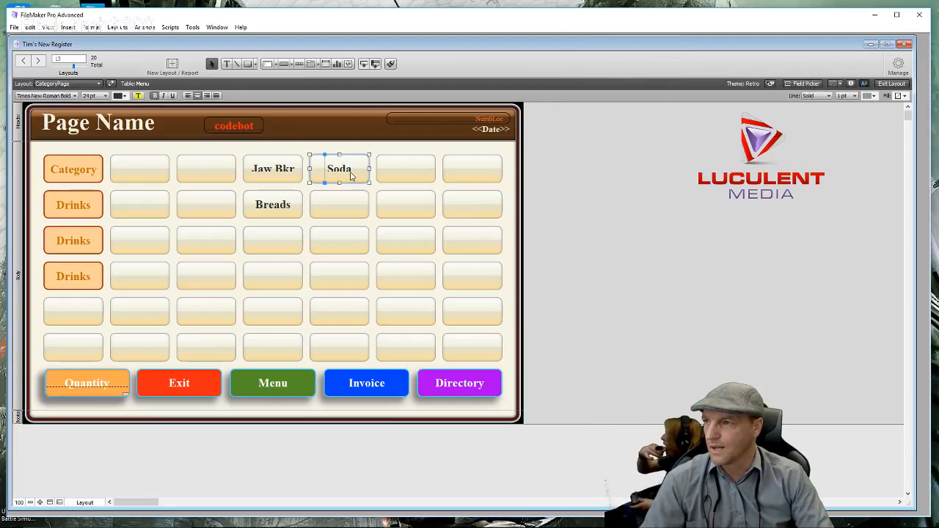
{"action": "double_click", "coordinate": [351, 176]}
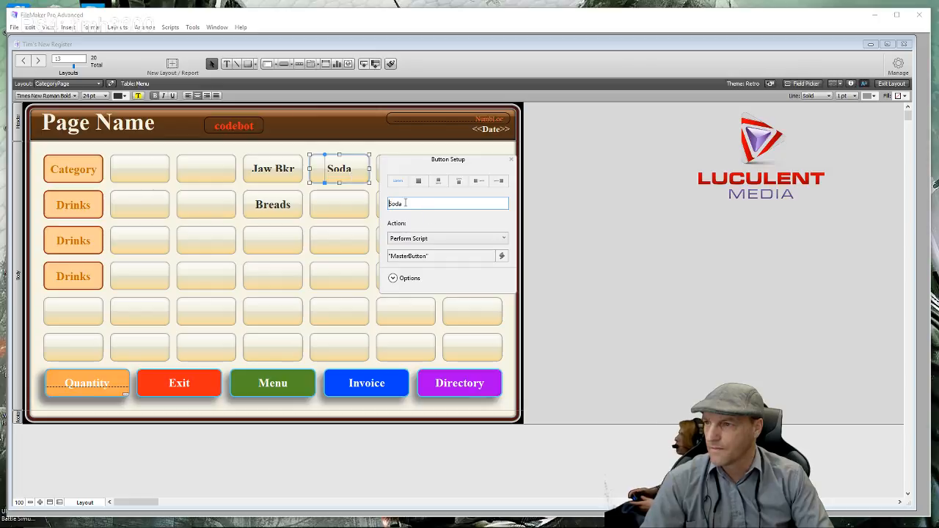
{"action": "double_click", "coordinate": [415, 204]}
{"action": "key", "text": "BackSpace"}
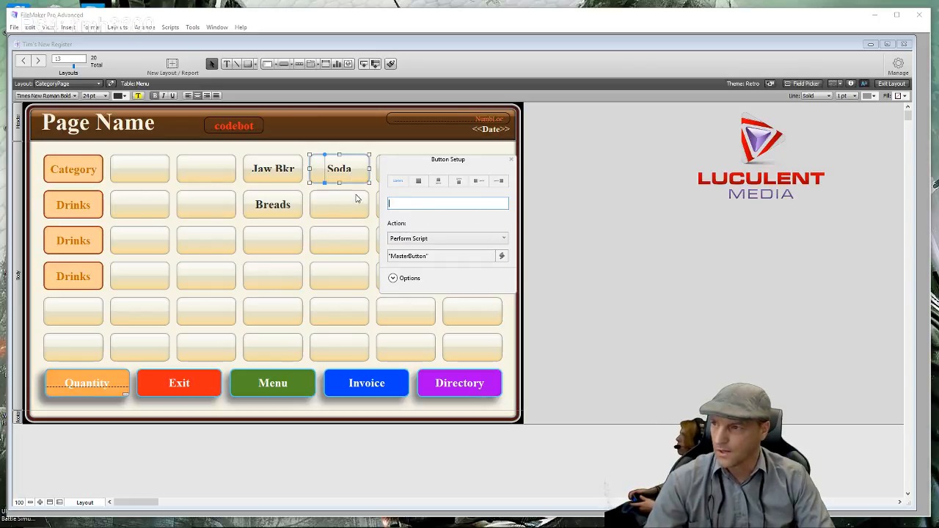
- Delete the Jaw Bkr button and the empty row 1, column 5 button
{"action": "left_click", "coordinate": [289, 173]}
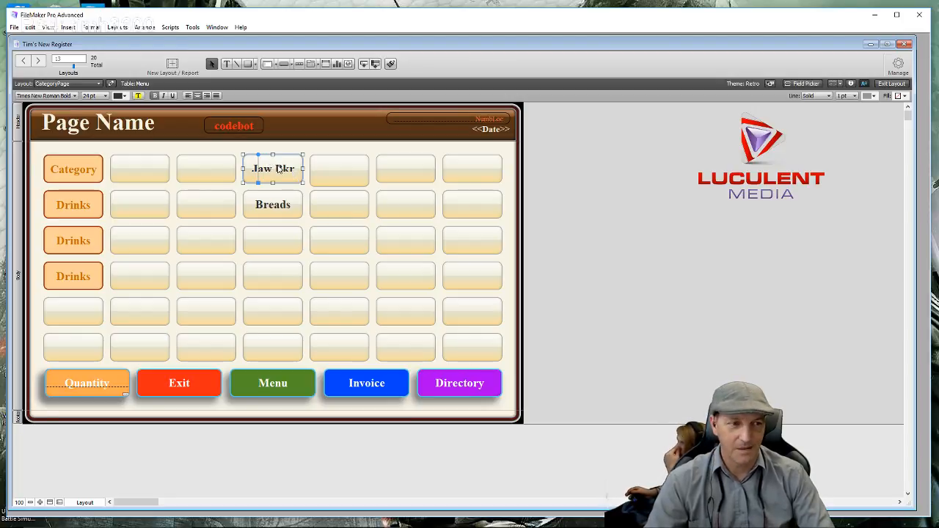
{"action": "key", "text": "Delete"}
{"action": "left_click", "coordinate": [354, 180]}
{"action": "key", "text": "Delete"}
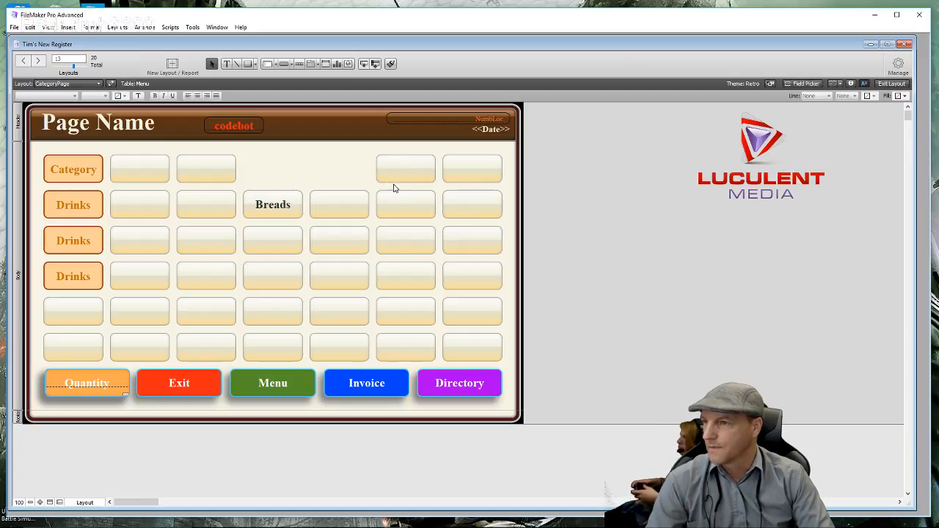
- Copy a blank button into row 1 and align it with the grid
{"action": "left_click", "coordinate": [356, 212]}
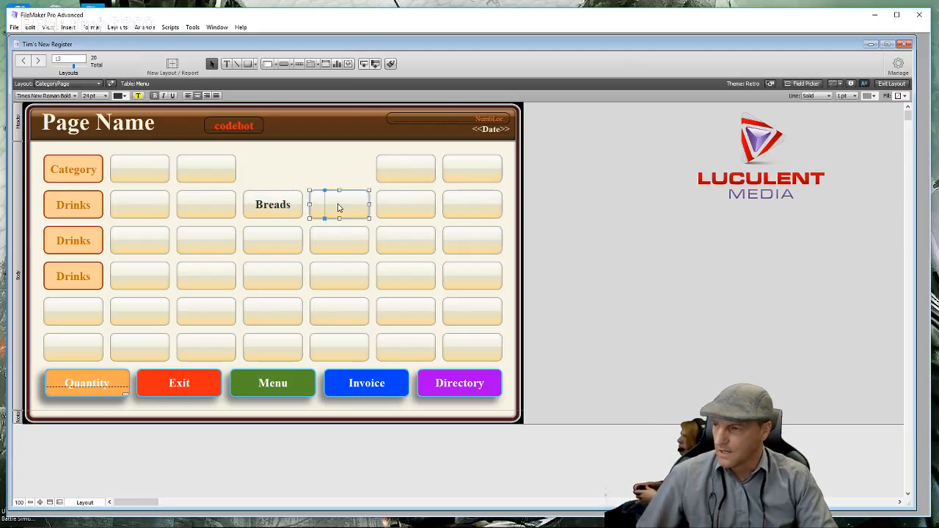
{"action": "left_click_drag", "start_coordinate": [333, 203], "coordinate": [337, 170]}
{"action": "left_click", "coordinate": [441, 187]}
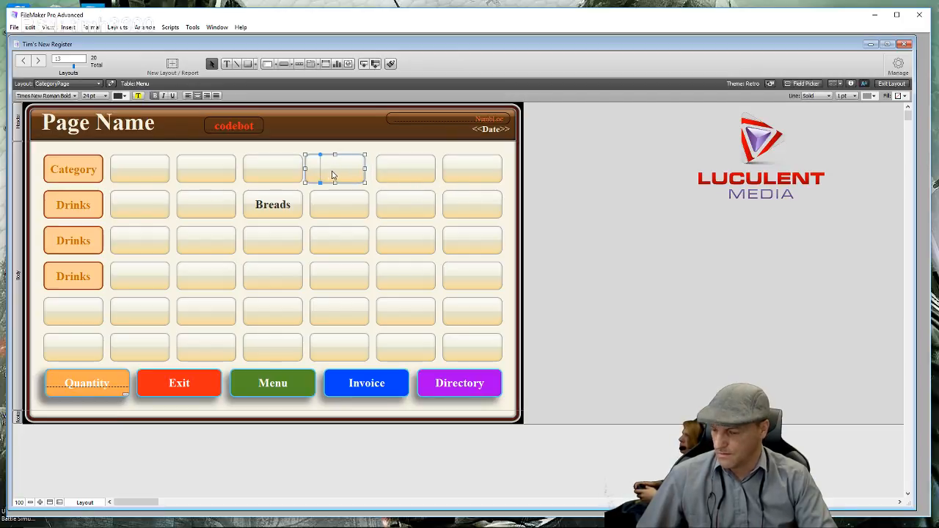
{"action": "left_click", "coordinate": [388, 152]}
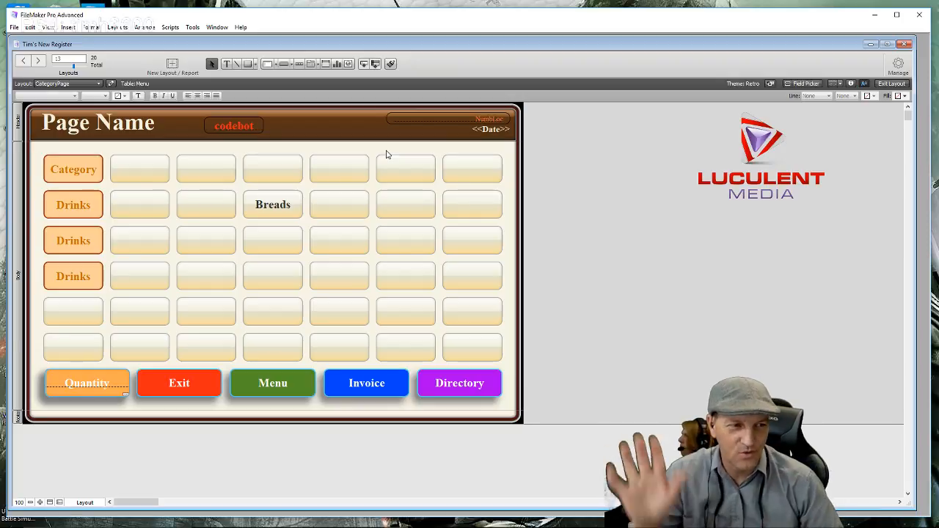
- Test the buttons in Browse mode, going Invoice, Menu, then Invoice, and return to Layout mode
{"action": "left_click", "coordinate": [892, 83]}
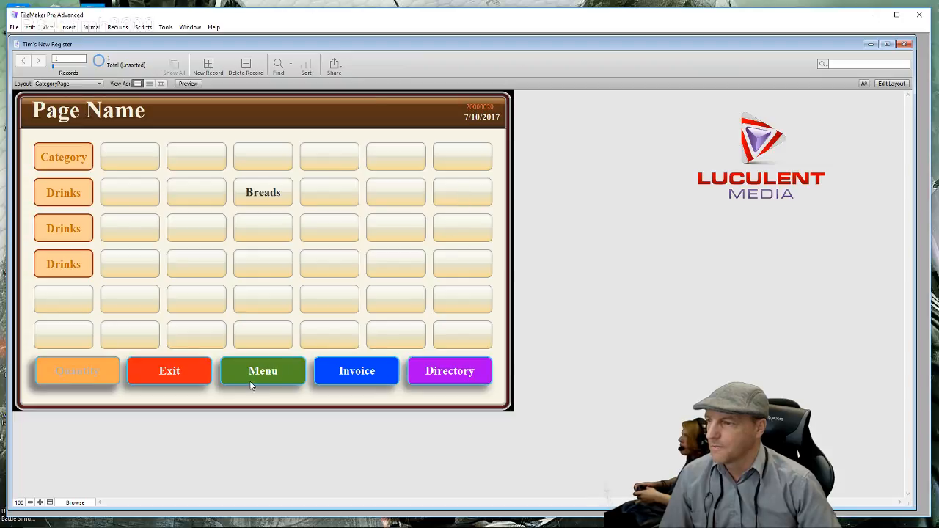
{"action": "left_click", "coordinate": [377, 375]}
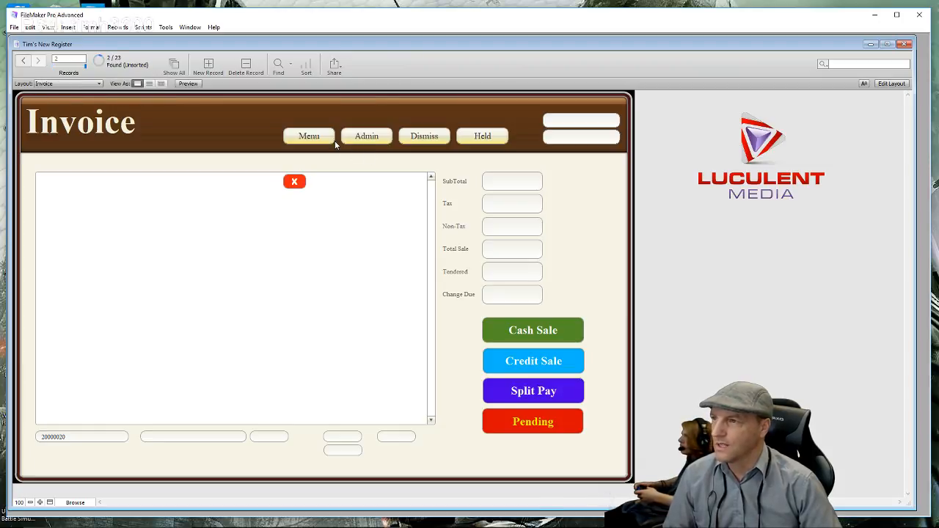
{"action": "left_click", "coordinate": [309, 137]}
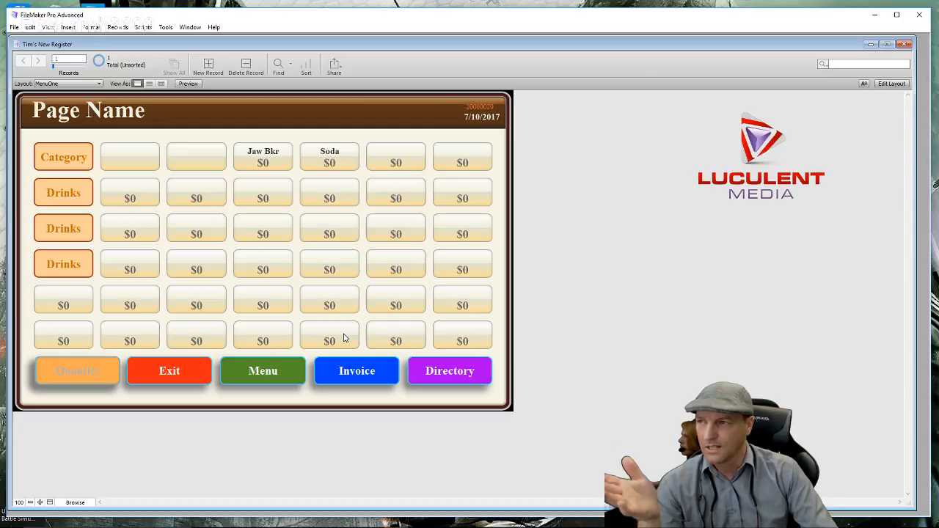
{"action": "left_click", "coordinate": [342, 378]}
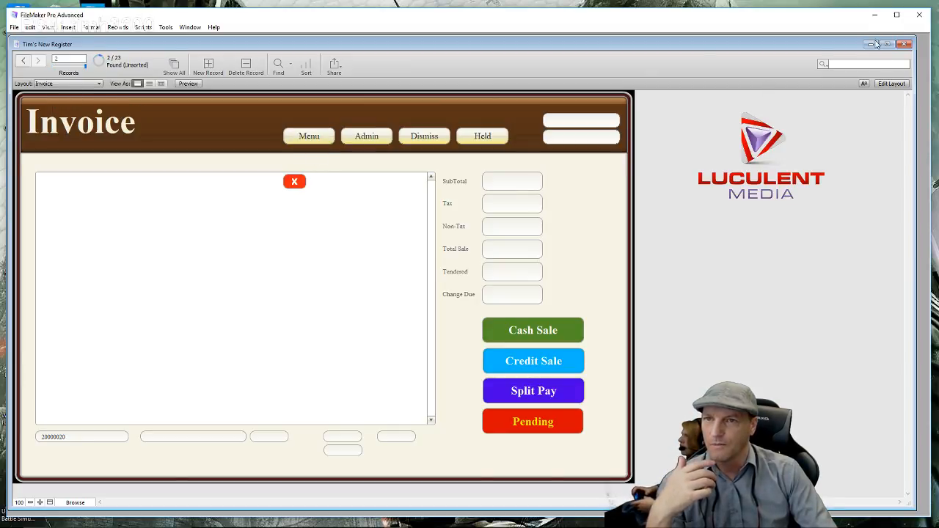
{"action": "left_click", "coordinate": [890, 84]}
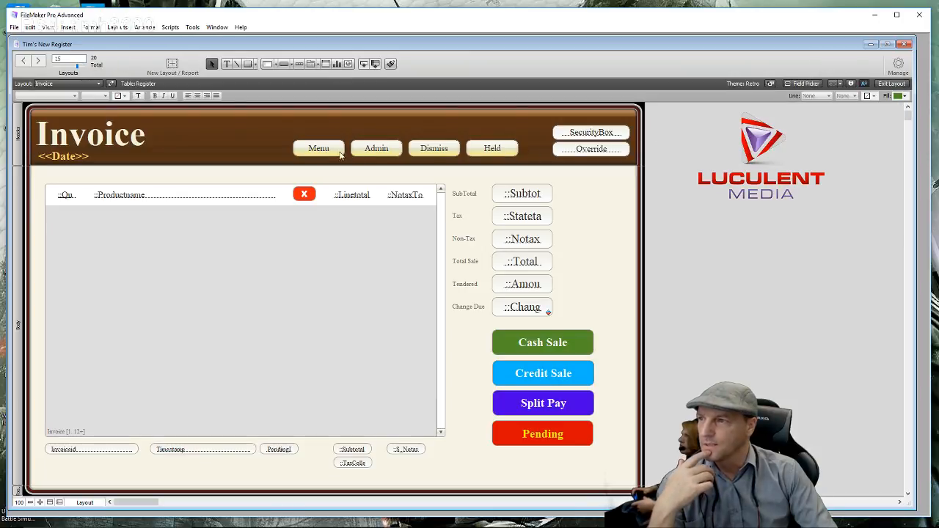
- Open the Invoice Menu button's 'gotomenu' Perform Script action in the script editor
{"action": "left_click", "coordinate": [336, 151]}
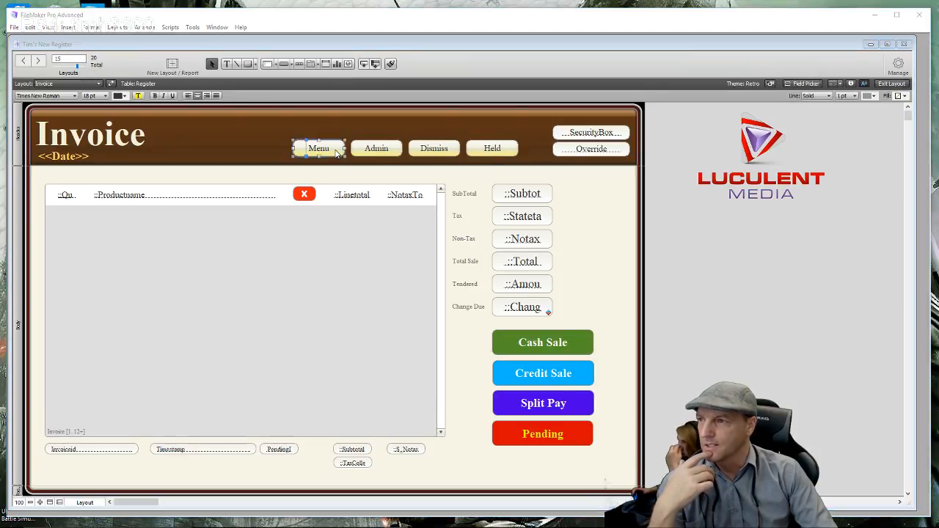
{"action": "double_click", "coordinate": [334, 152]}
{"action": "left_click", "coordinate": [391, 243]}
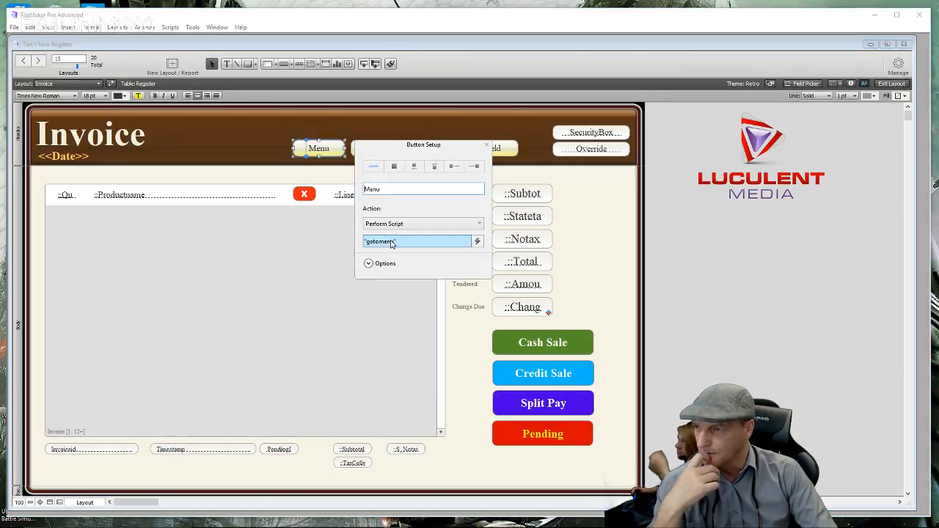
{"action": "double_click", "coordinate": [391, 244]}
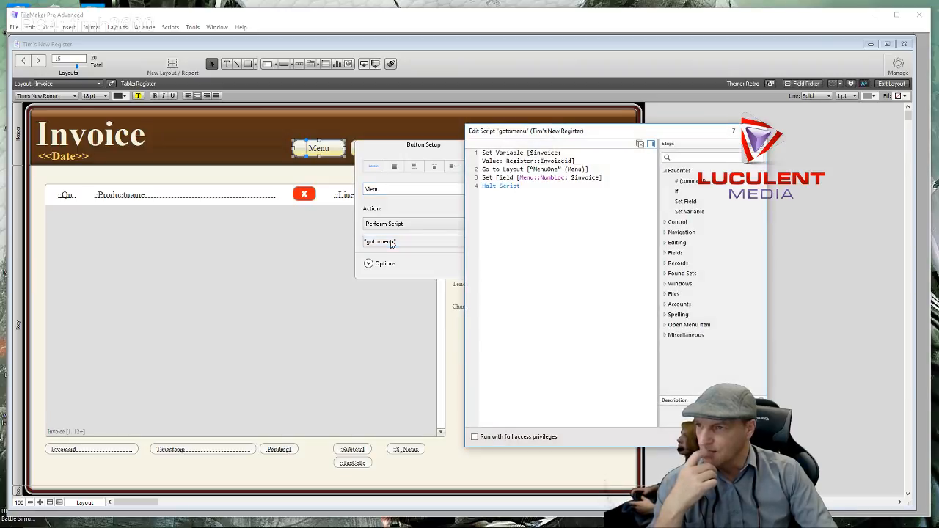
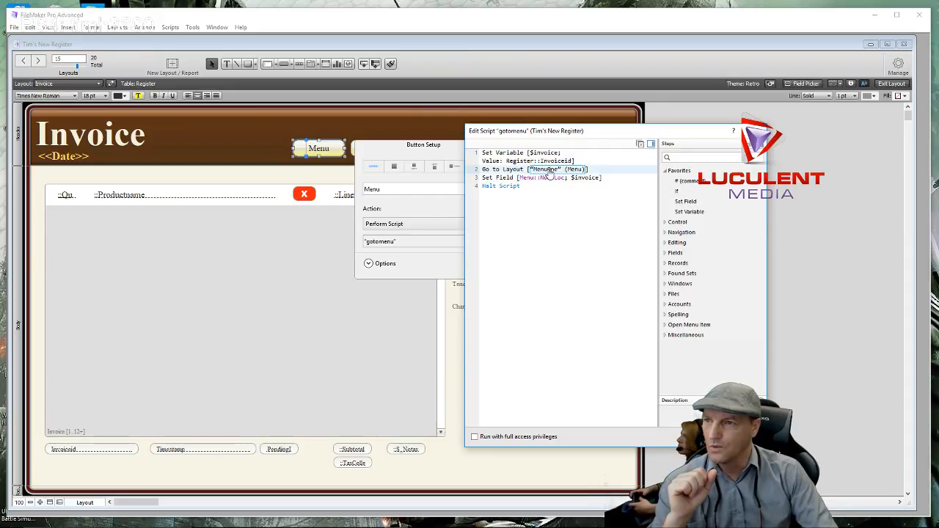
- Retarget the gotomenu script's Go to Layout step from MenuOne to CategoryPage and close the setup dialogs
{"action": "left_click", "coordinate": [549, 170]}
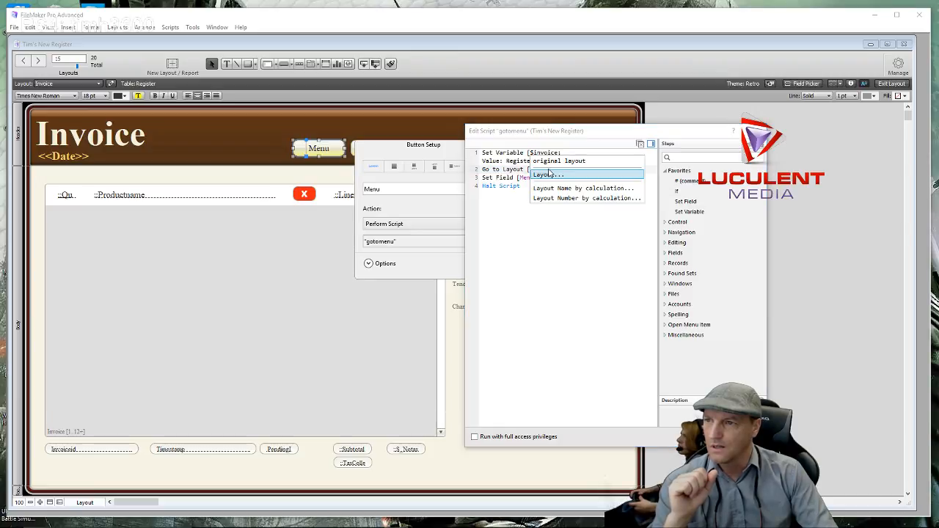
{"action": "left_click", "coordinate": [549, 175]}
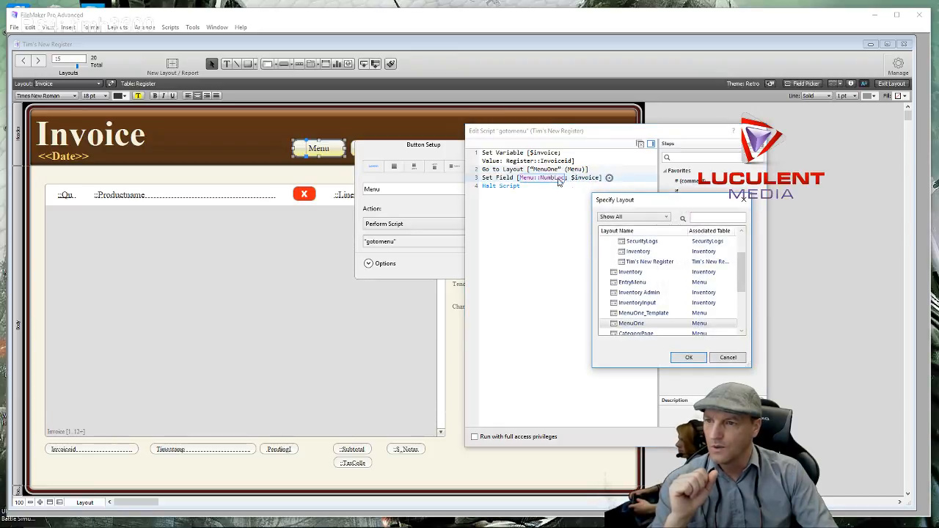
{"action": "scroll", "coordinate": [622, 282], "scroll_direction": "down", "scroll_amount": 3}
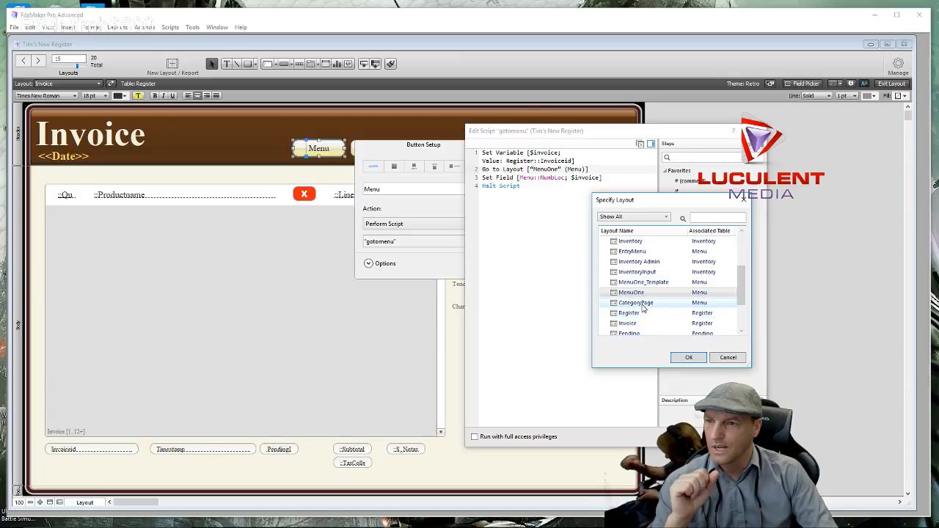
{"action": "double_click", "coordinate": [635, 303]}
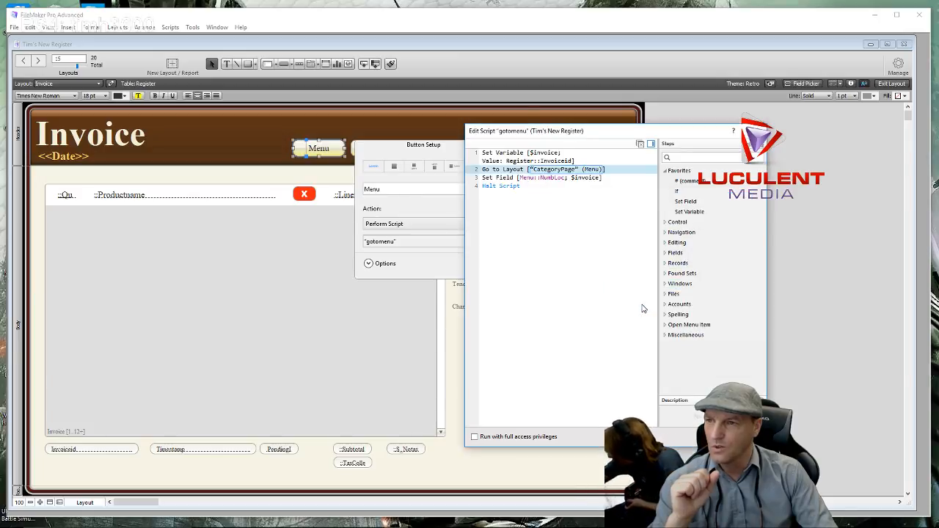
{"action": "left_click", "coordinate": [702, 437]}
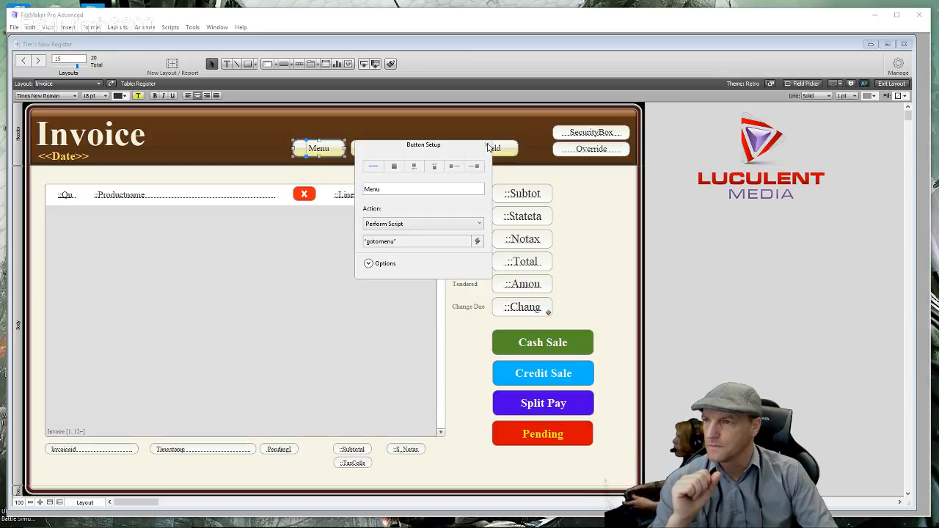
{"action": "left_click", "coordinate": [488, 146]}
{"action": "left_click", "coordinate": [605, 224]}
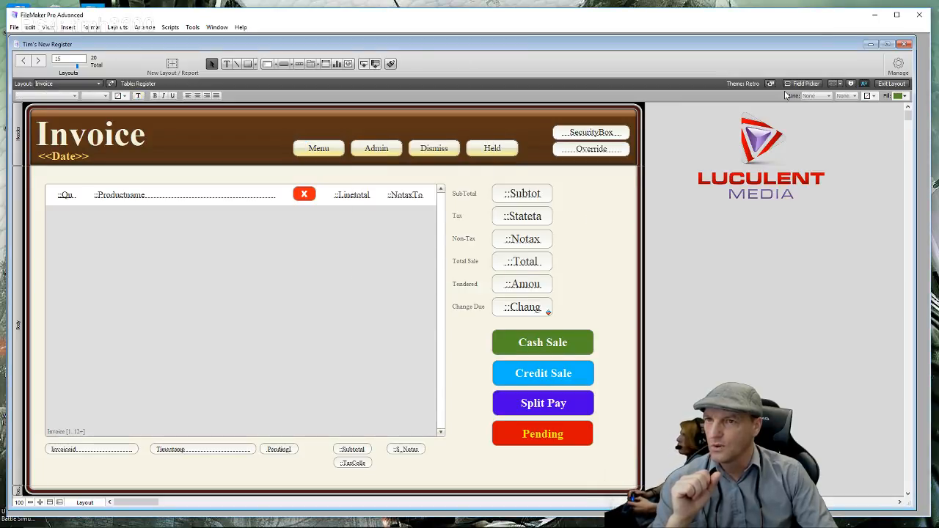
- Confirm in Browse mode that the invoice's Menu button reaches CategoryPage, then edit that layout
{"action": "left_click", "coordinate": [892, 84]}
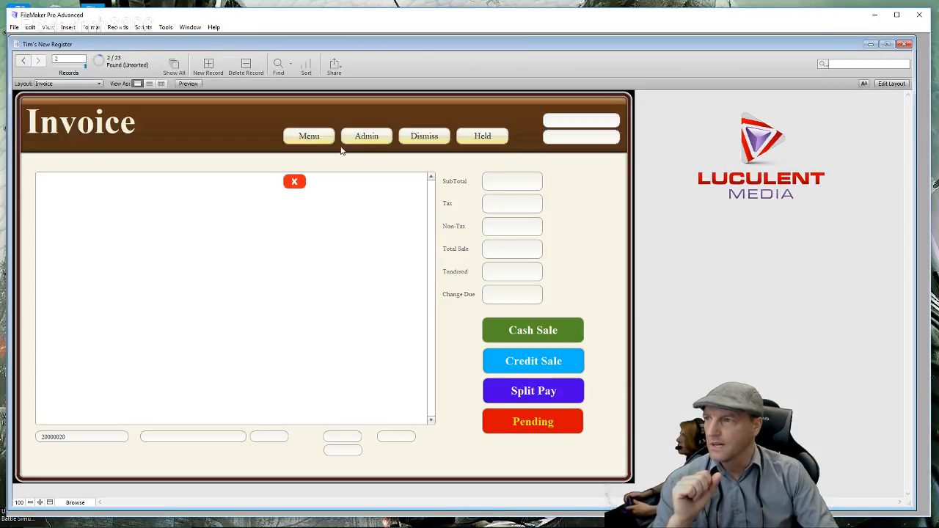
{"action": "left_click", "coordinate": [319, 140]}
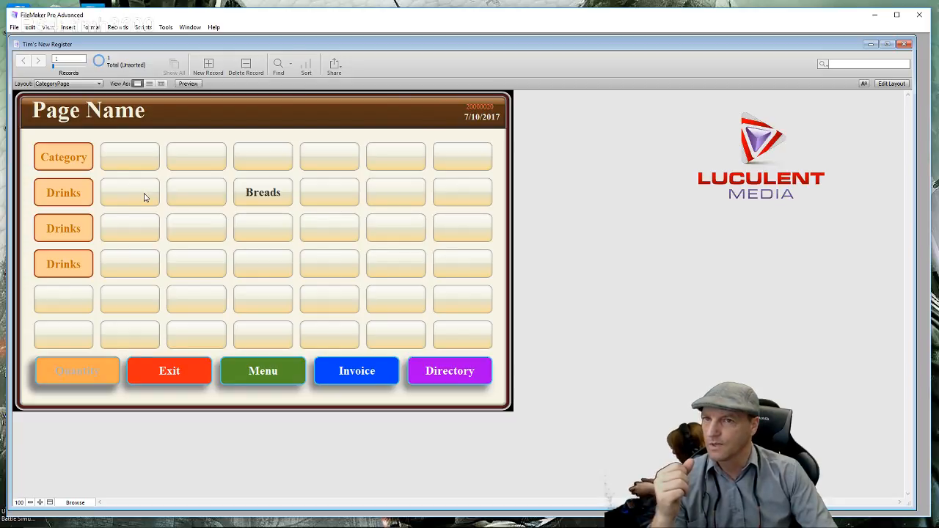
{"action": "left_click", "coordinate": [890, 83]}
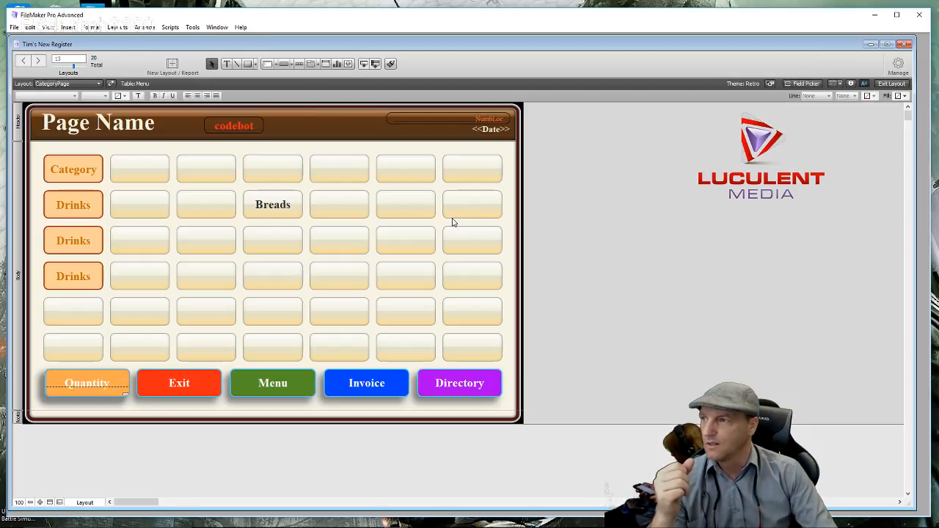
- Label the empty second-row grid buttons Fruits, Drinks, Meats and Candies
{"action": "left_click", "coordinate": [144, 209]}
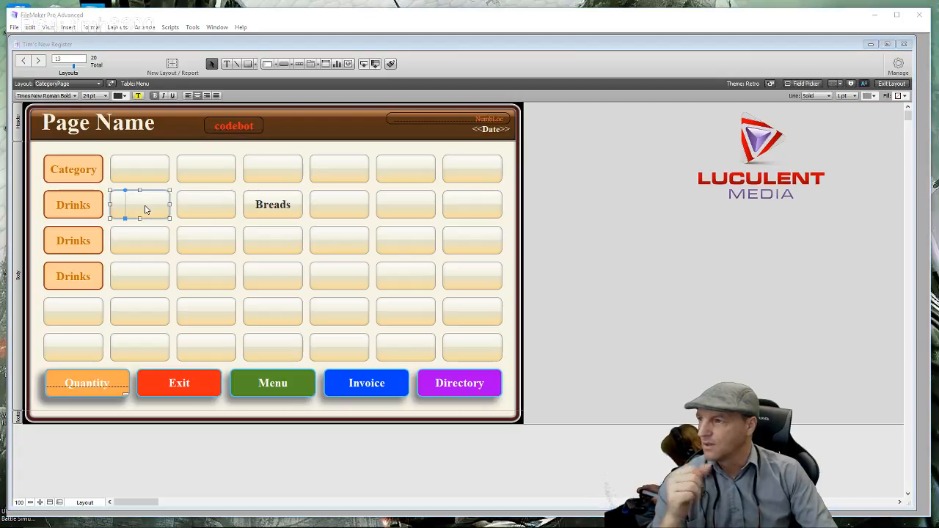
{"action": "double_click", "coordinate": [145, 210]}
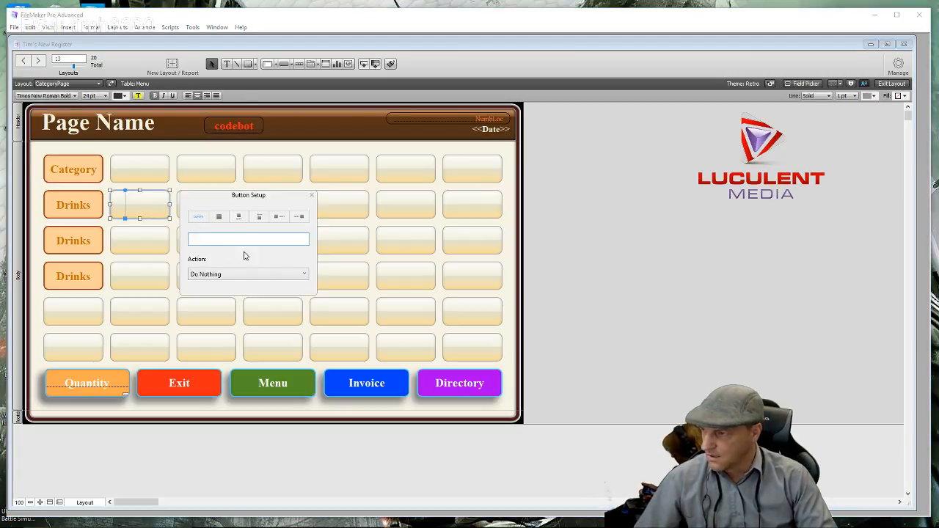
{"action": "type", "text": "Fruits"}
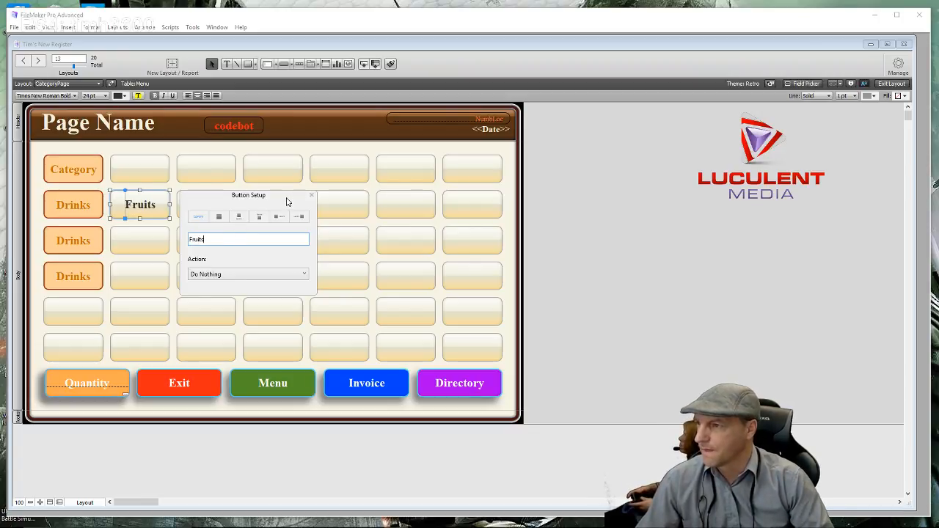
{"action": "double_click", "coordinate": [339, 206]}
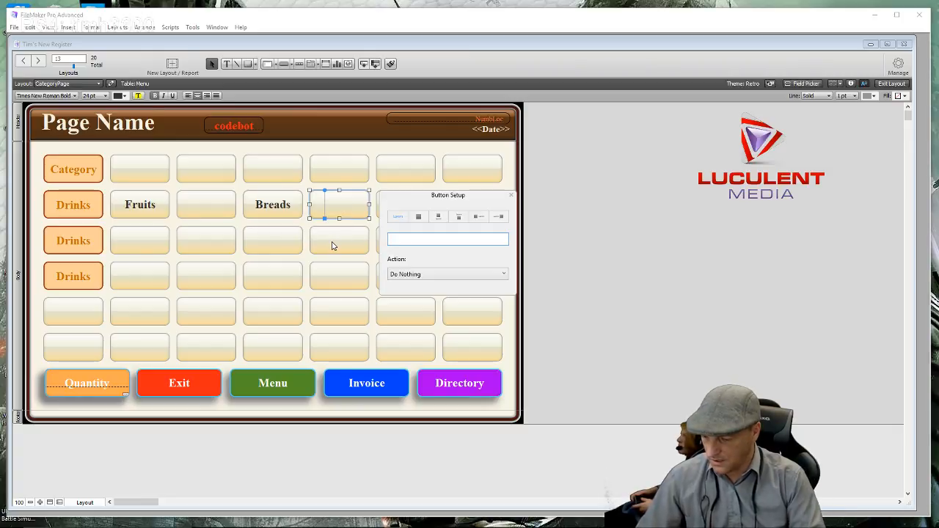
{"action": "type", "text": "Drinks"}
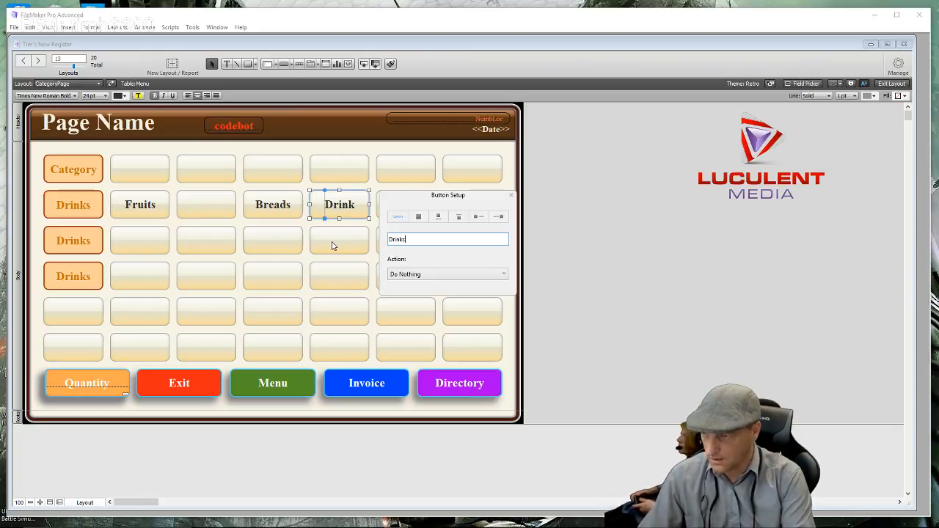
{"action": "left_click", "coordinate": [205, 208]}
{"action": "double_click", "coordinate": [206, 208]}
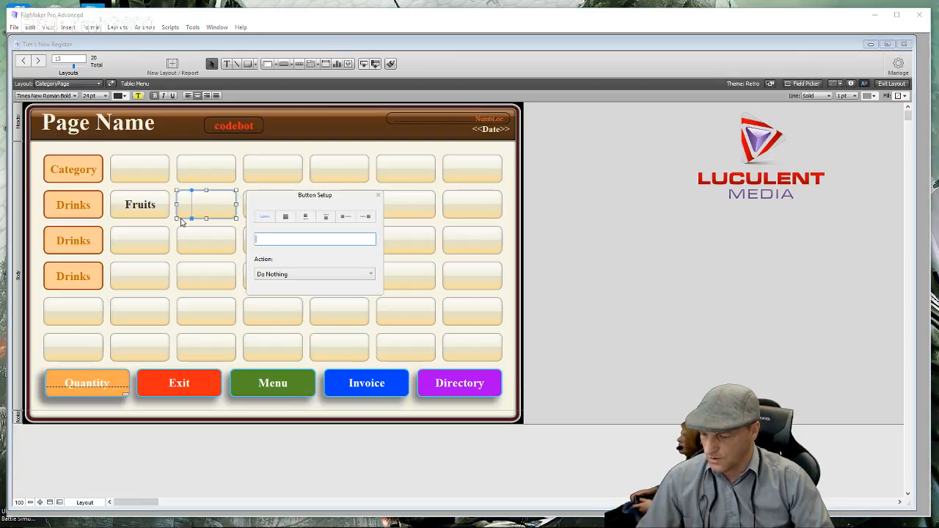
{"action": "type", "text": "Meats"}
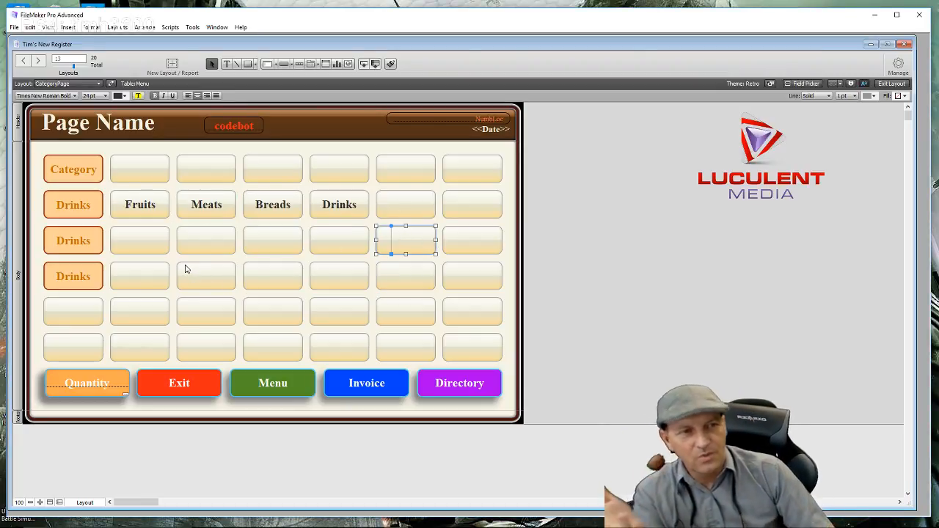
{"action": "double_click", "coordinate": [406, 211]}
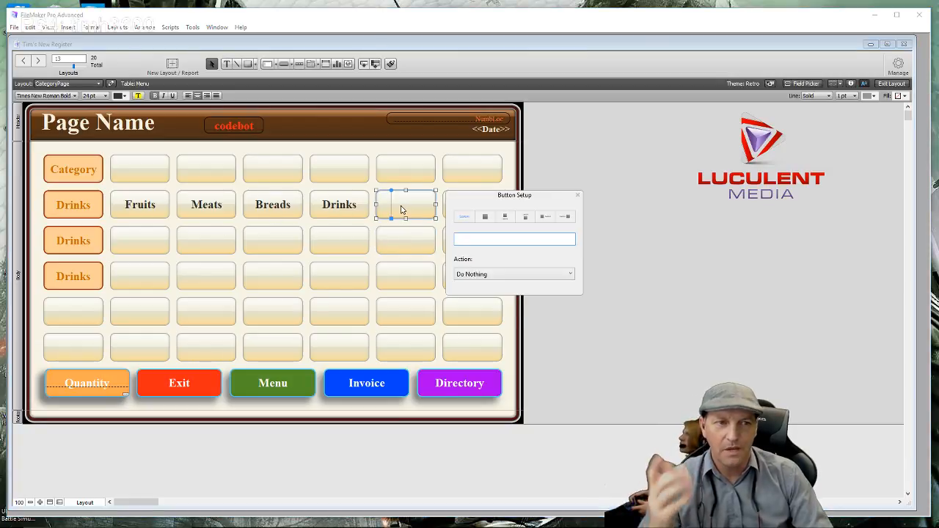
{"action": "type", "text": "Candies"}
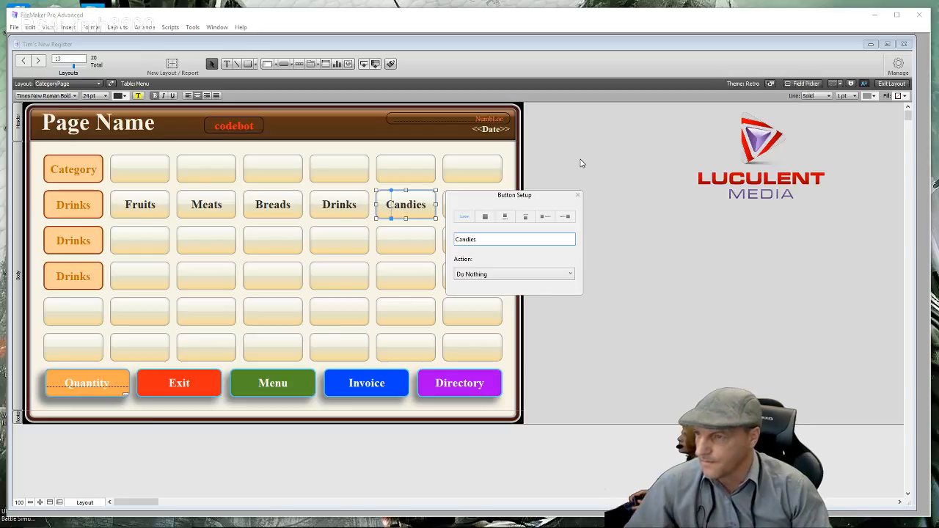
{"action": "left_click_drag", "start_coordinate": [540, 201], "coordinate": [534, 203]}
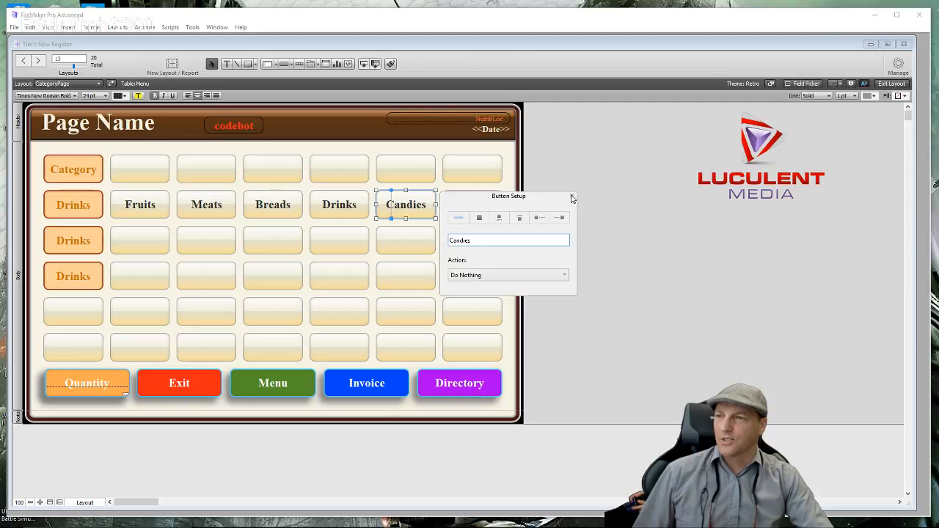
{"action": "left_click", "coordinate": [412, 149]}
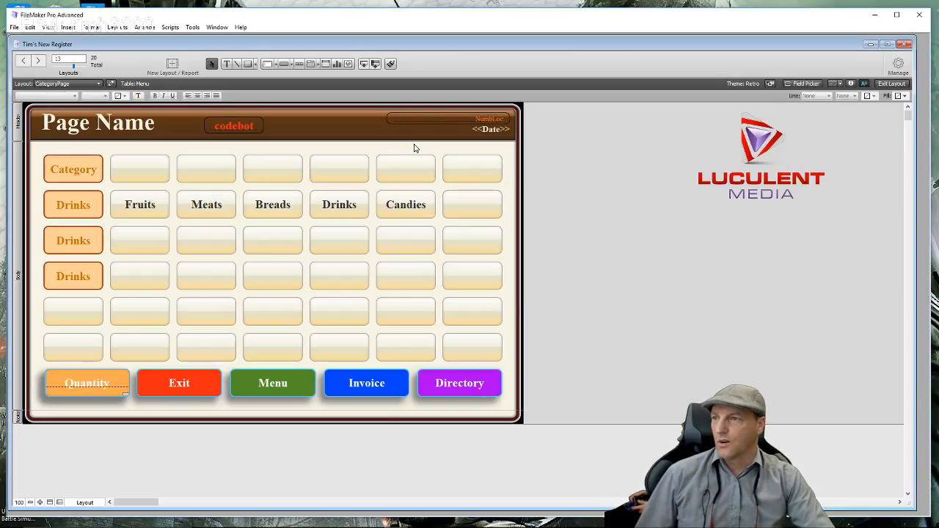
- Give the Candies button a single-step Go to Layout action targeting MenuOne
{"action": "double_click", "coordinate": [404, 206]}
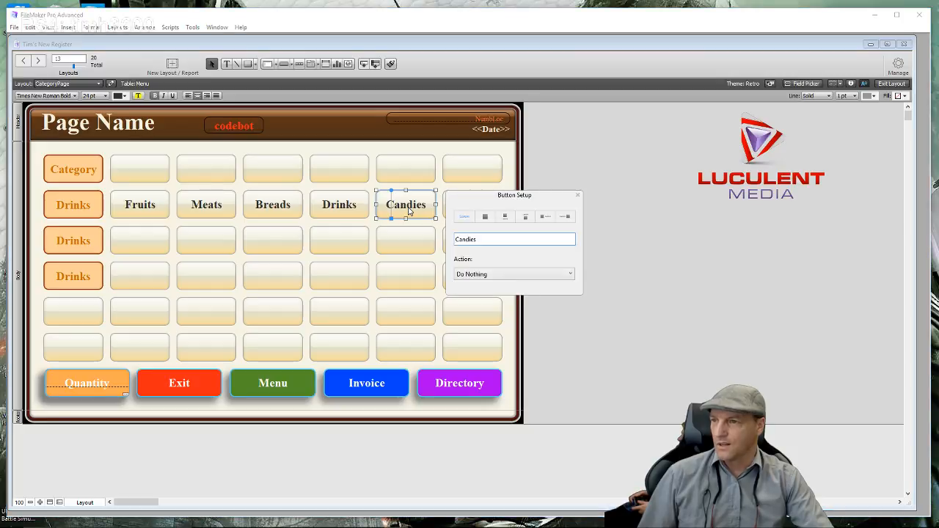
{"action": "left_click", "coordinate": [499, 274]}
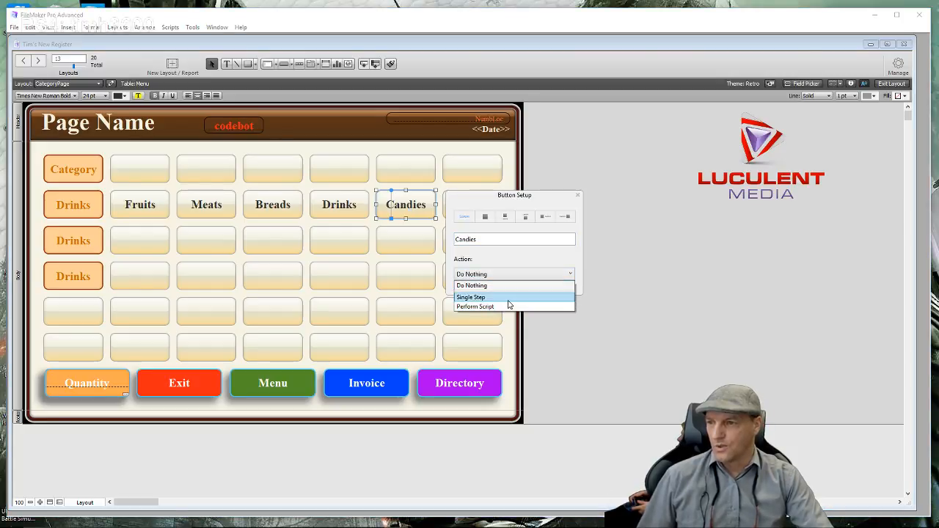
{"action": "left_click", "coordinate": [504, 297]}
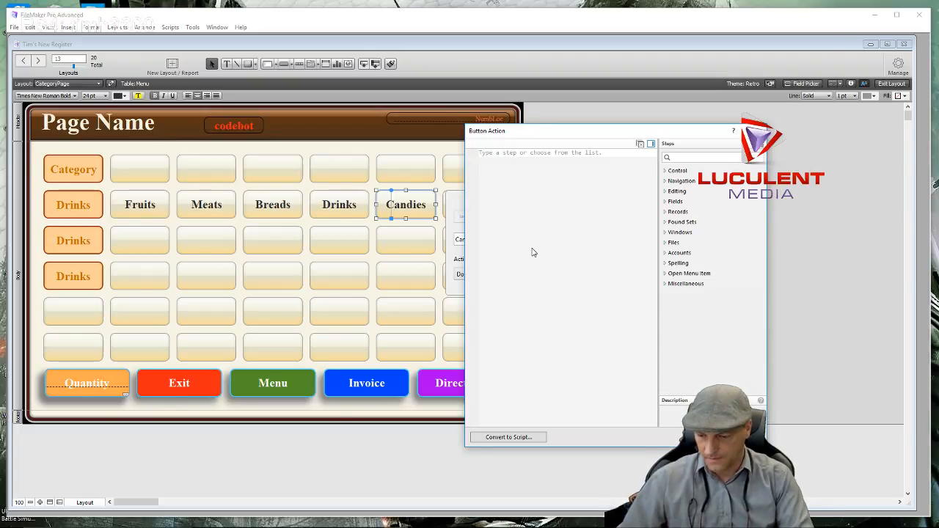
{"action": "type", "text": "Go"}
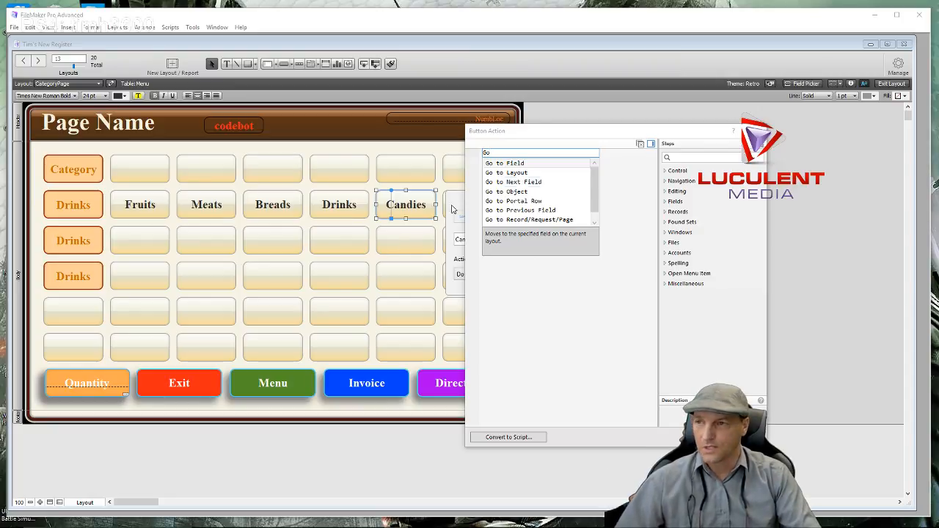
{"action": "left_click", "coordinate": [518, 176]}
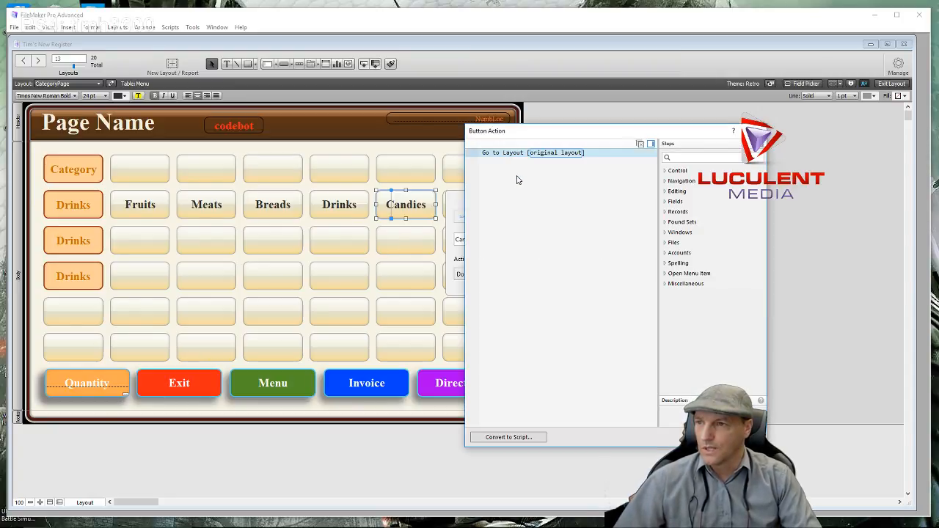
{"action": "left_click", "coordinate": [542, 153]}
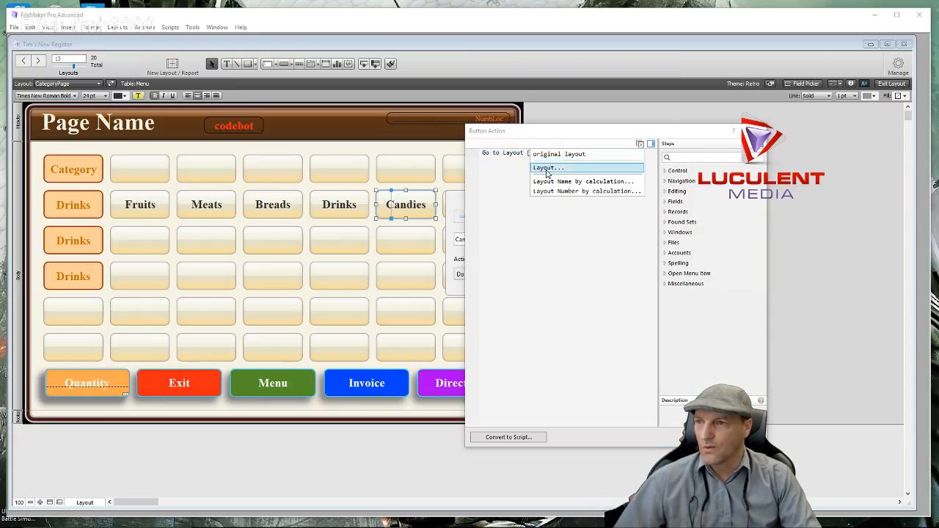
{"action": "left_click", "coordinate": [547, 168]}
{"action": "scroll", "coordinate": [660, 264], "scroll_direction": "down", "scroll_amount": 1}
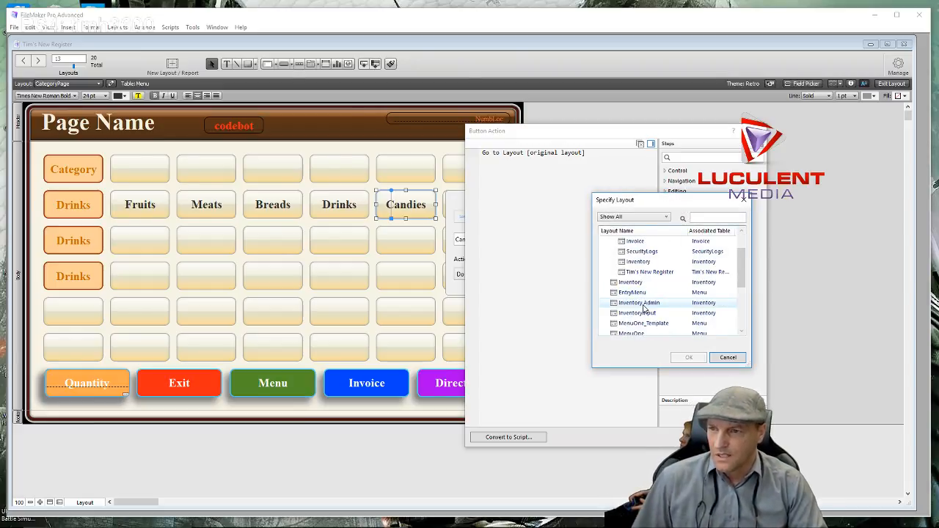
{"action": "scroll", "coordinate": [644, 308], "scroll_direction": "down", "scroll_amount": 1}
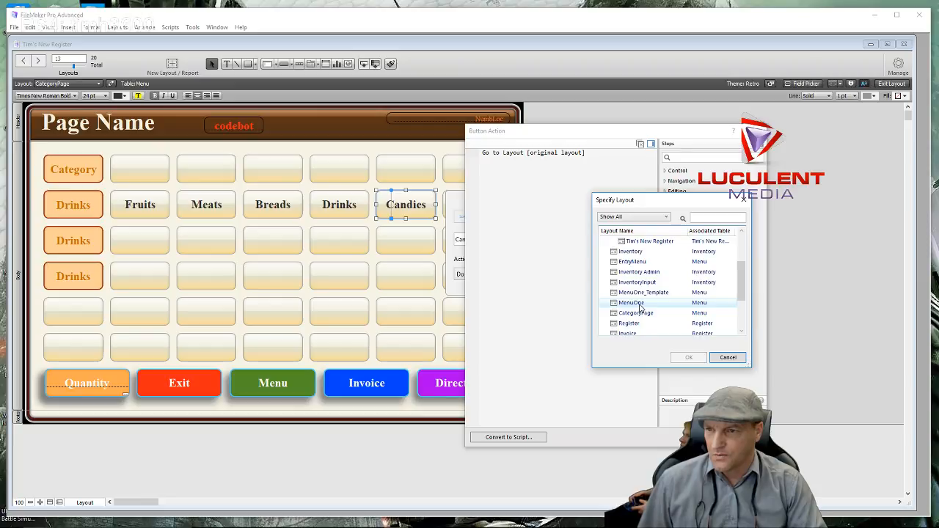
{"action": "double_click", "coordinate": [633, 303]}
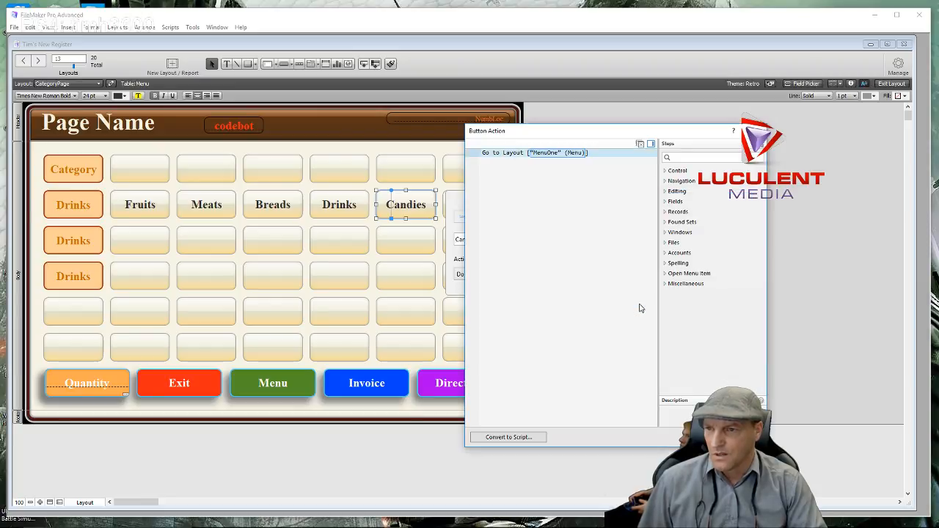
{"action": "left_click", "coordinate": [701, 437]}
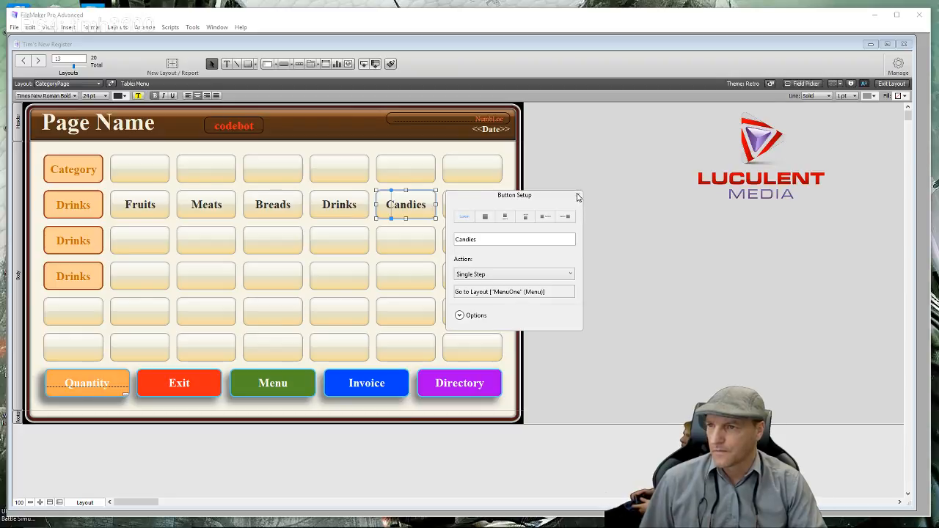
{"action": "left_click", "coordinate": [578, 195]}
{"action": "left_click", "coordinate": [577, 195]}
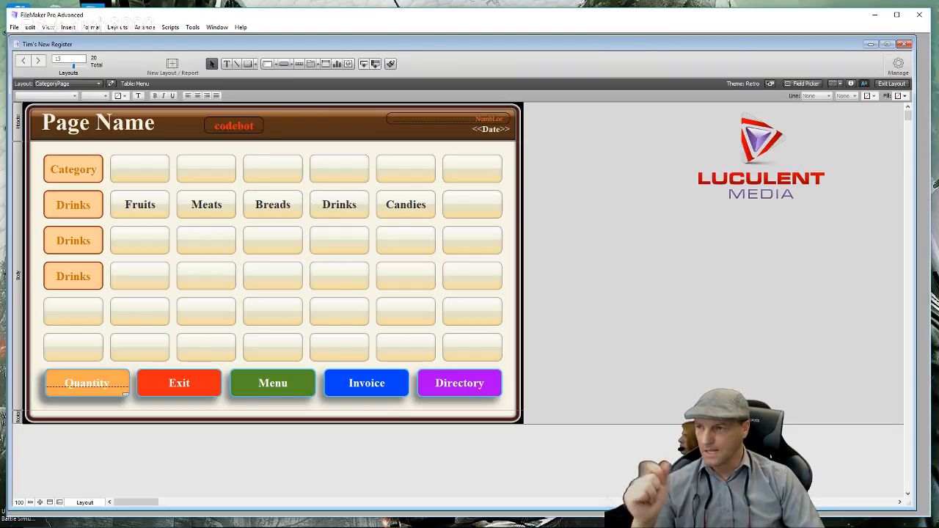
- In Browse mode, press Candies to reach MenuOne with its Jaw Bkr and Soda items
{"action": "left_click", "coordinate": [891, 84]}
{"action": "left_click", "coordinate": [406, 196]}
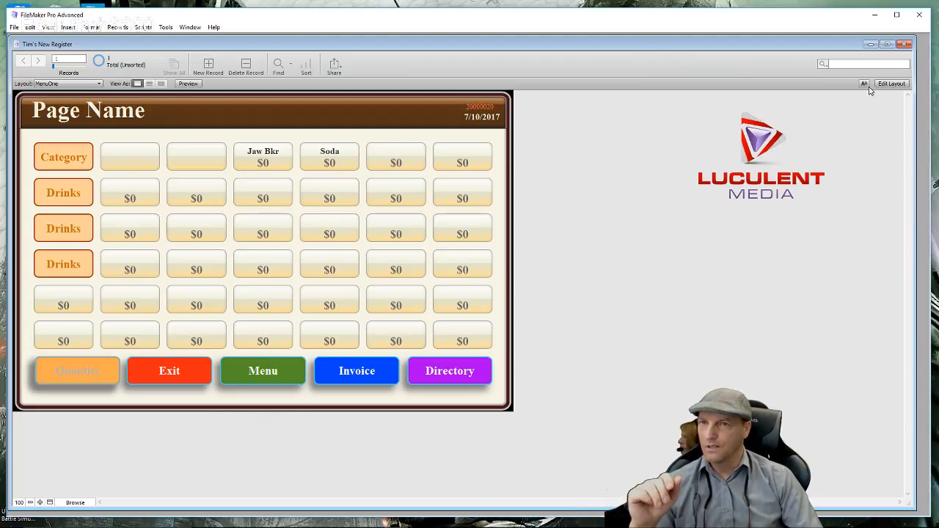
- Back in Layout mode, set MenuOne's green Menu button action to Single Step
{"action": "left_click", "coordinate": [891, 84]}
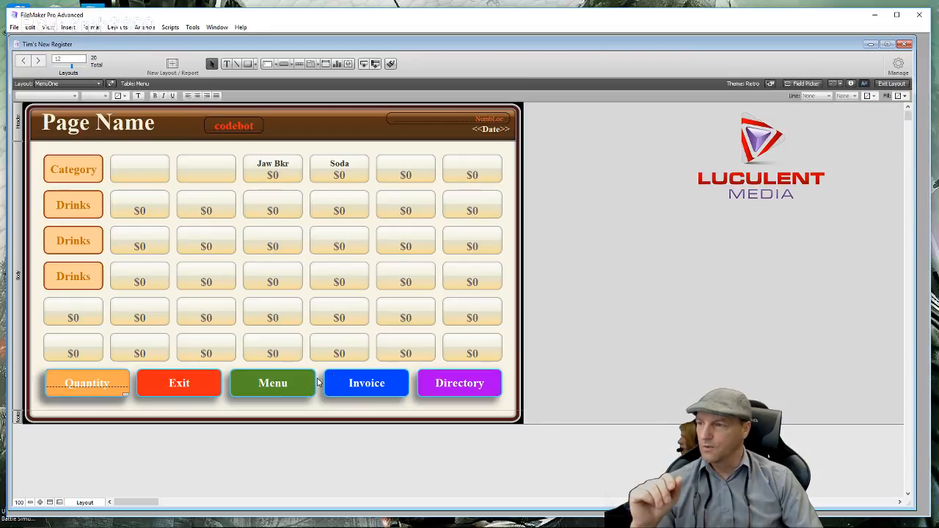
{"action": "left_click", "coordinate": [279, 385]}
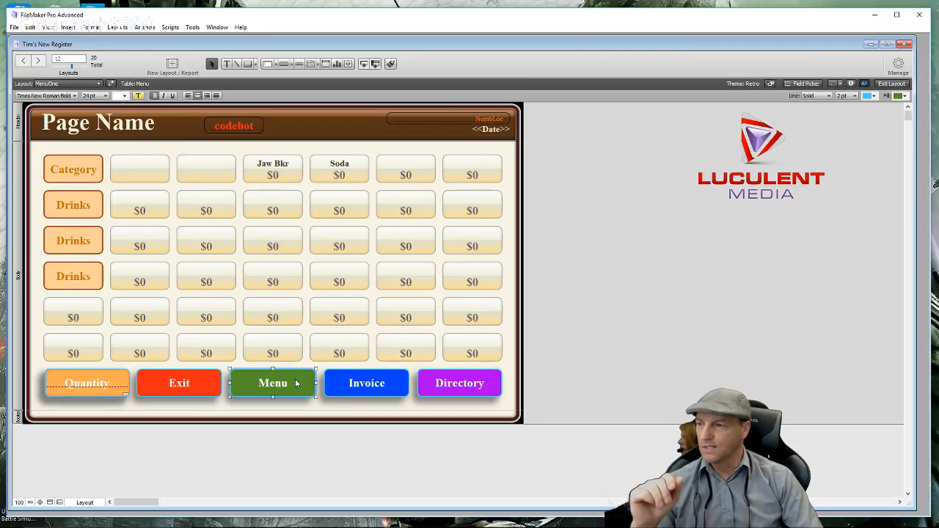
{"action": "double_click", "coordinate": [295, 383]}
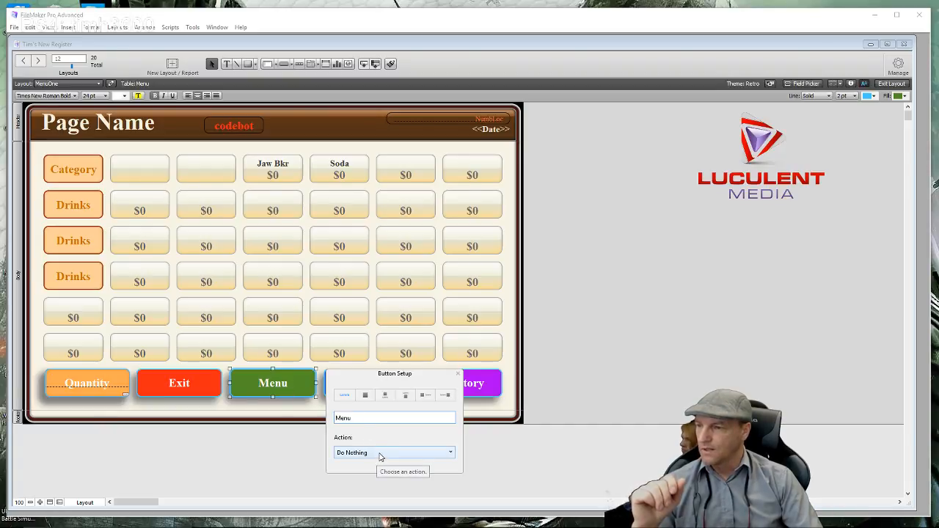
{"action": "left_click", "coordinate": [380, 458]}
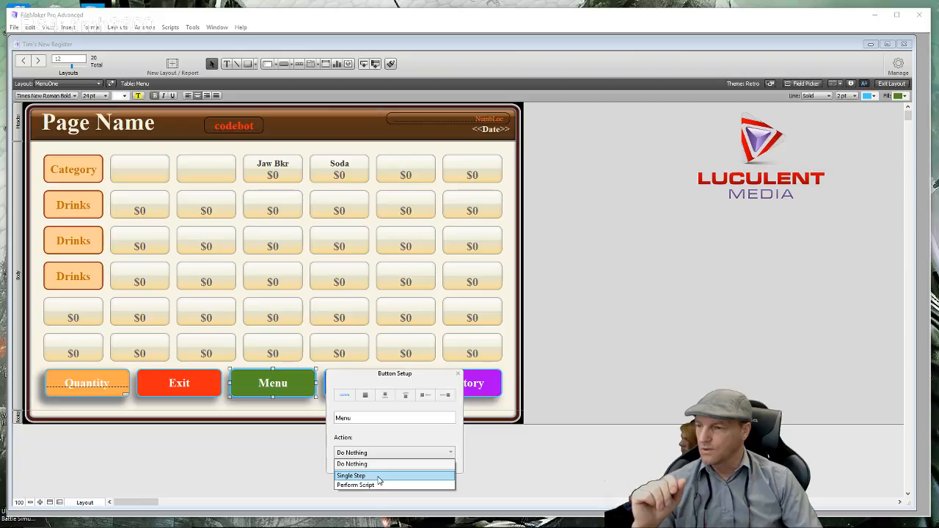
{"action": "left_click", "coordinate": [379, 476]}
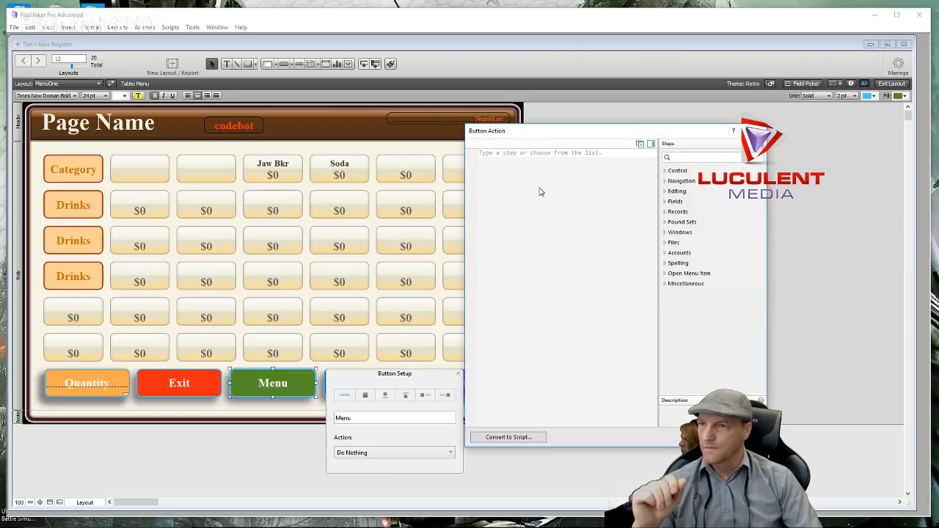
- Add a Go to Layout step targeting CategoryPage to the Menu button and confirm
{"action": "type", "text": "Go"}
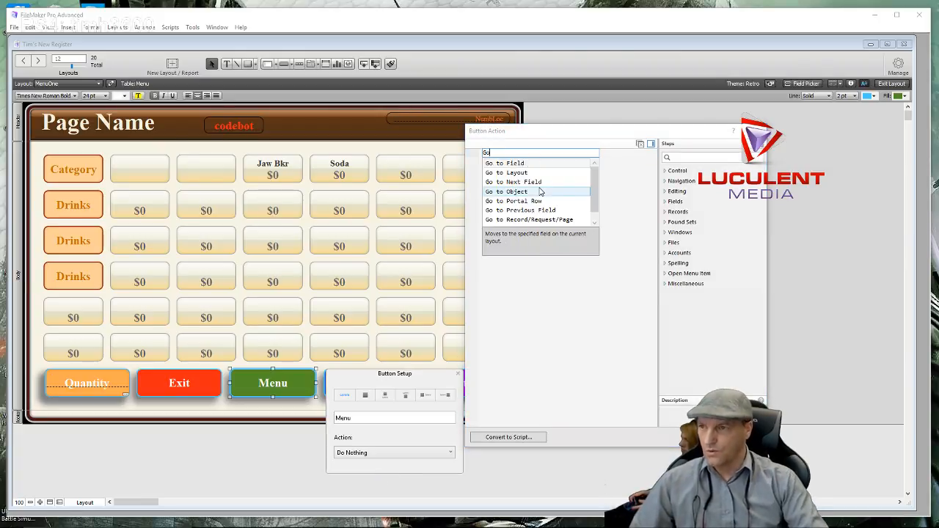
{"action": "left_click", "coordinate": [513, 173]}
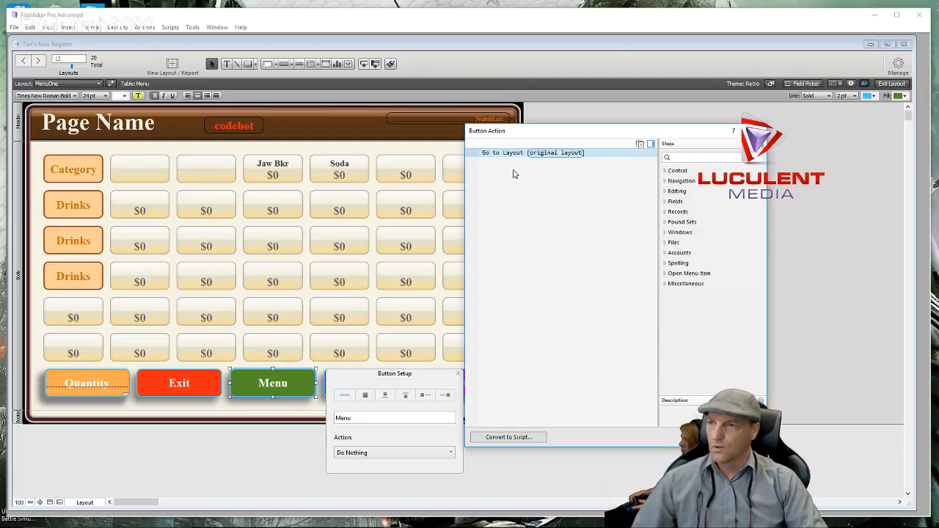
{"action": "left_click", "coordinate": [541, 156]}
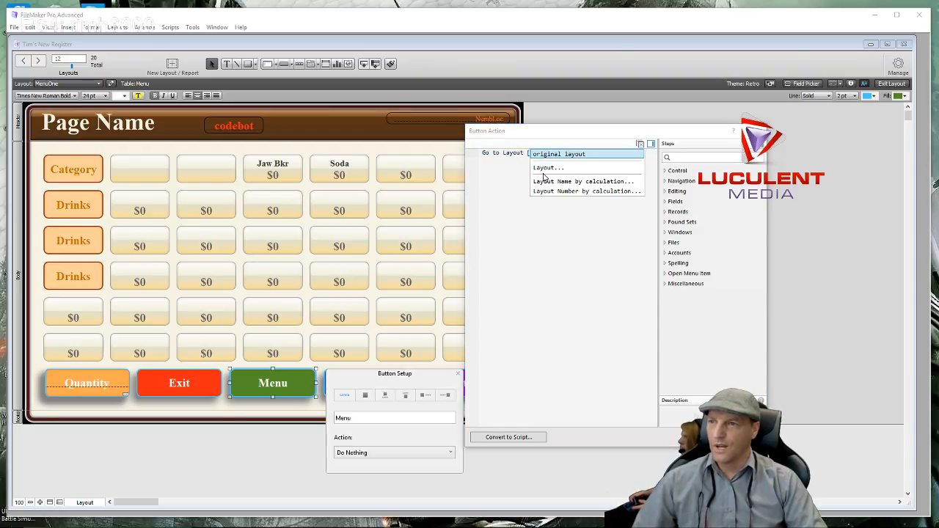
{"action": "left_click", "coordinate": [548, 169]}
{"action": "scroll", "coordinate": [639, 308], "scroll_direction": "down", "scroll_amount": 1}
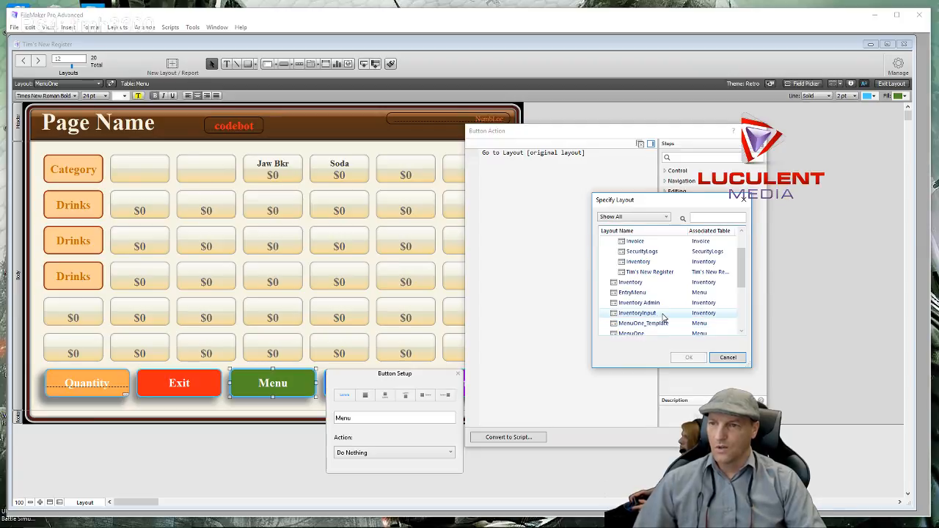
{"action": "scroll", "coordinate": [662, 316], "scroll_direction": "down", "scroll_amount": 1}
{"action": "left_click", "coordinate": [662, 313]}
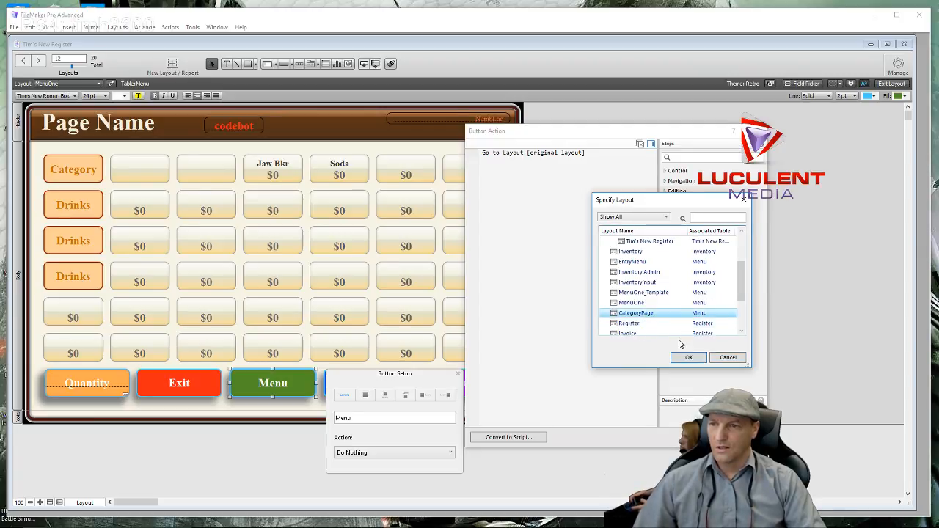
{"action": "left_click", "coordinate": [687, 357]}
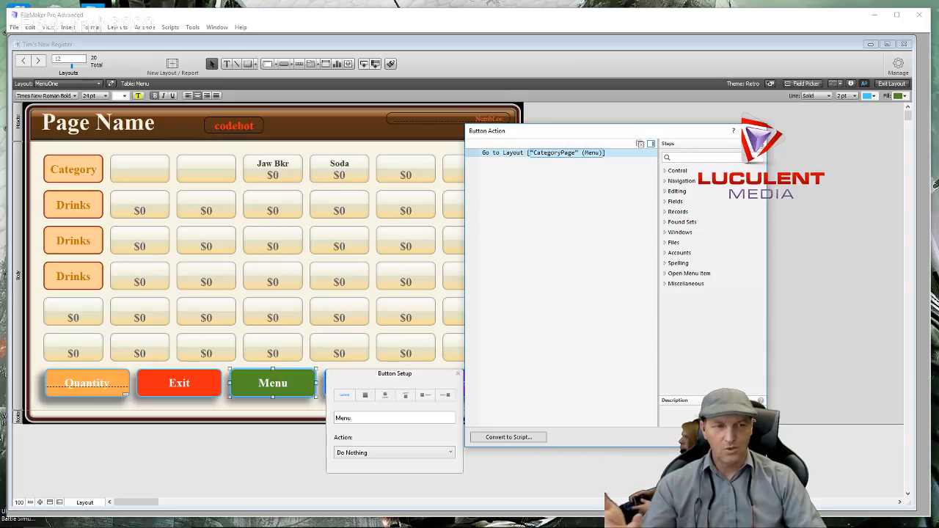
{"action": "left_click", "coordinate": [701, 437]}
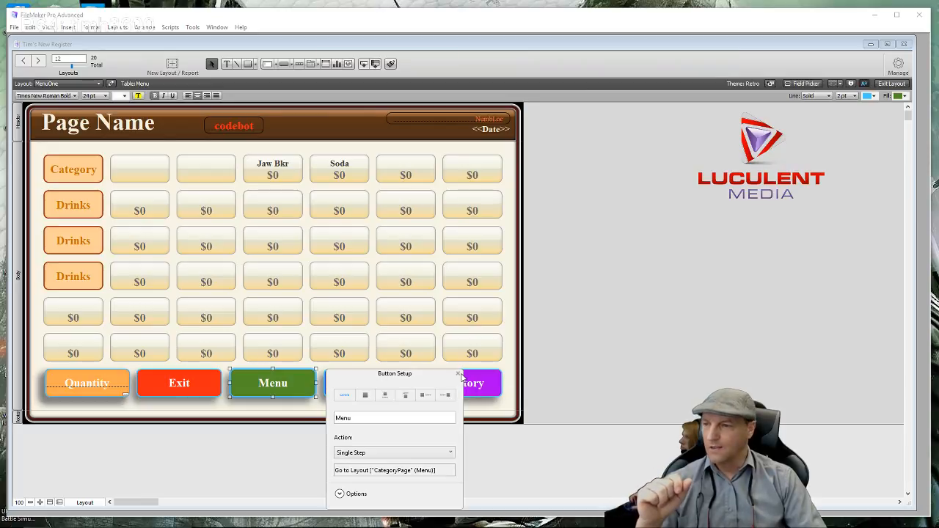
{"action": "left_click", "coordinate": [460, 376]}
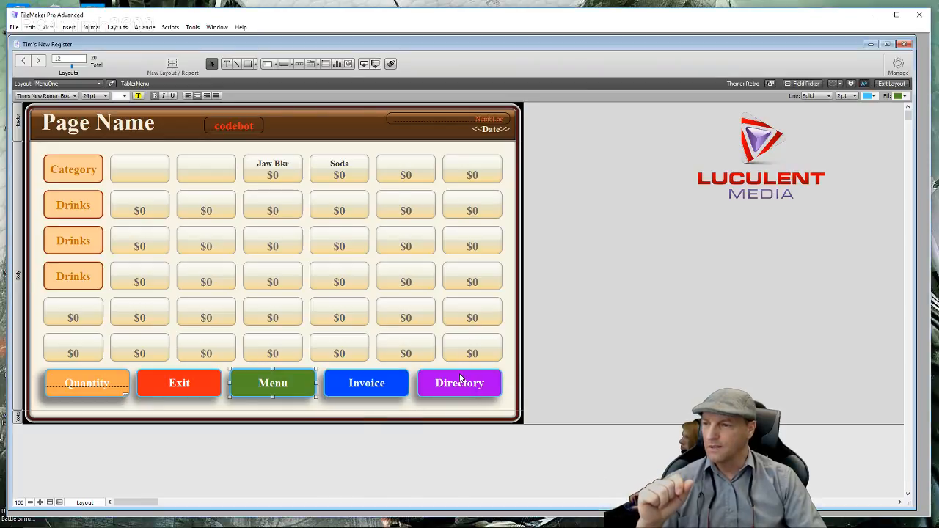
{"action": "left_click", "coordinate": [313, 440]}
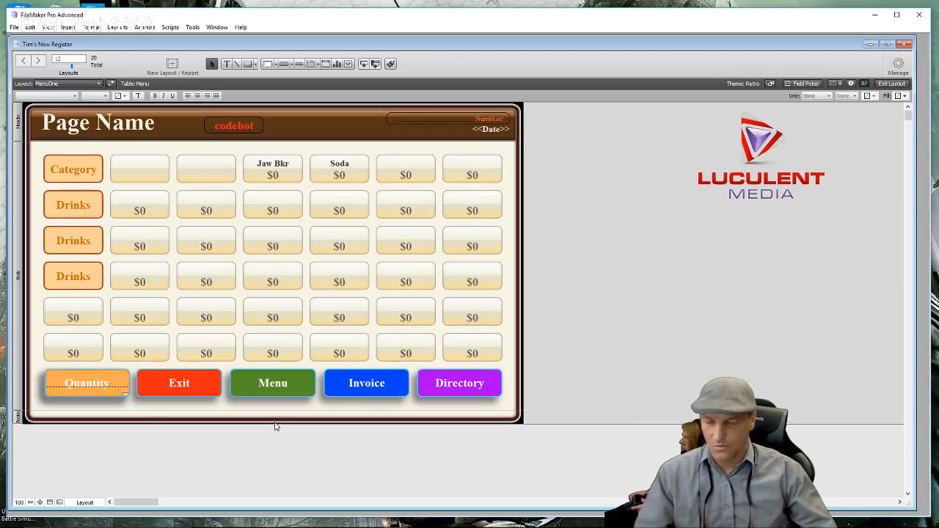
{"action": "mouse_move", "coordinate": [381, 525]}
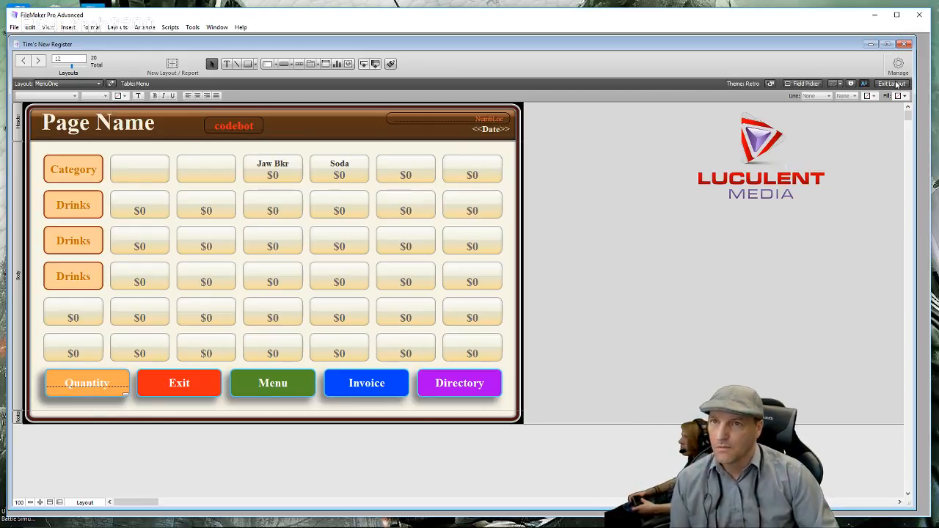
{"action": "left_click", "coordinate": [892, 84]}
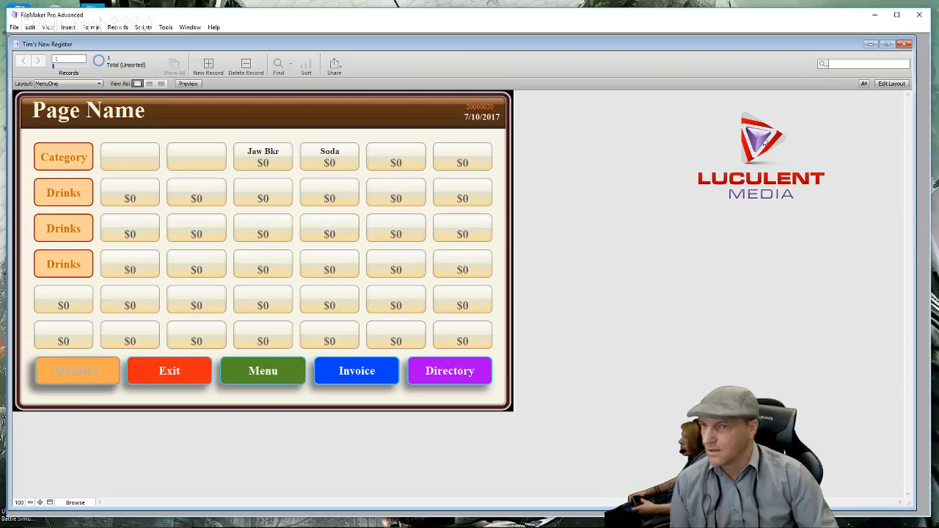
{"action": "left_click", "coordinate": [892, 84]}
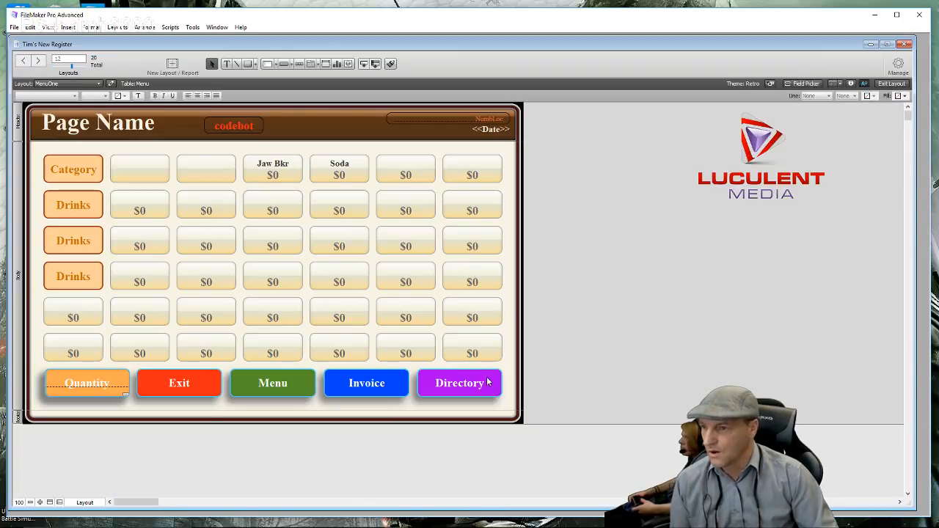
- Review the Quantity, Exit, Menu, Invoice and Directory buttons, including on the CategoryPage layout
{"action": "left_click_drag", "start_coordinate": [497, 386], "coordinate": [42, 381]}
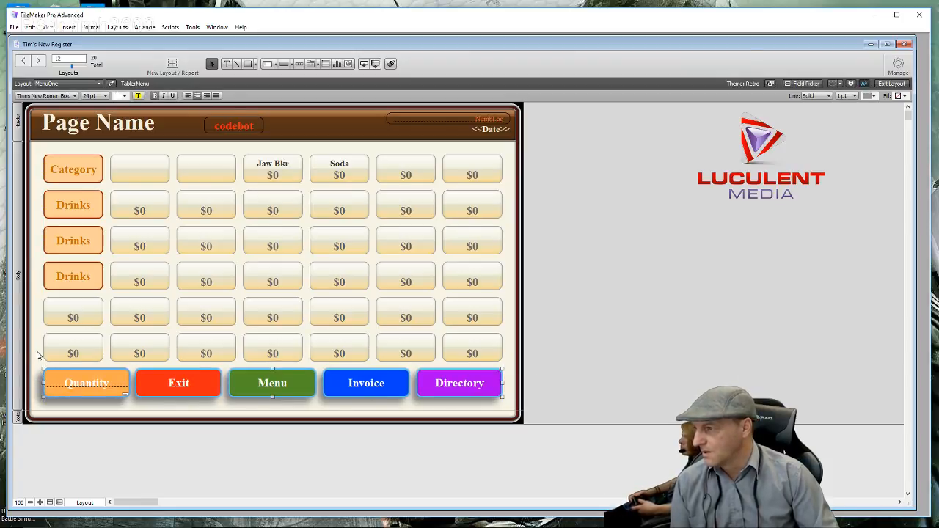
{"action": "left_click", "coordinate": [38, 355]}
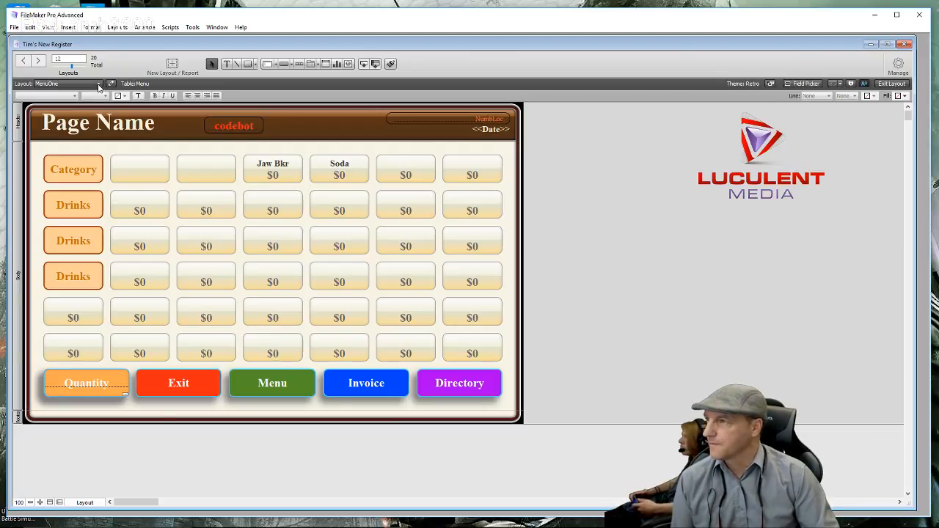
{"action": "left_click", "coordinate": [98, 84]}
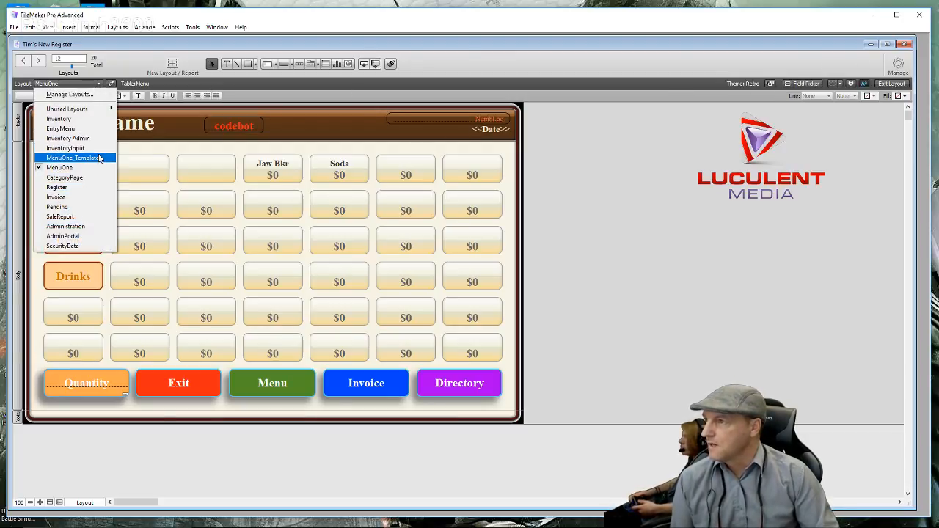
{"action": "left_click", "coordinate": [91, 178]}
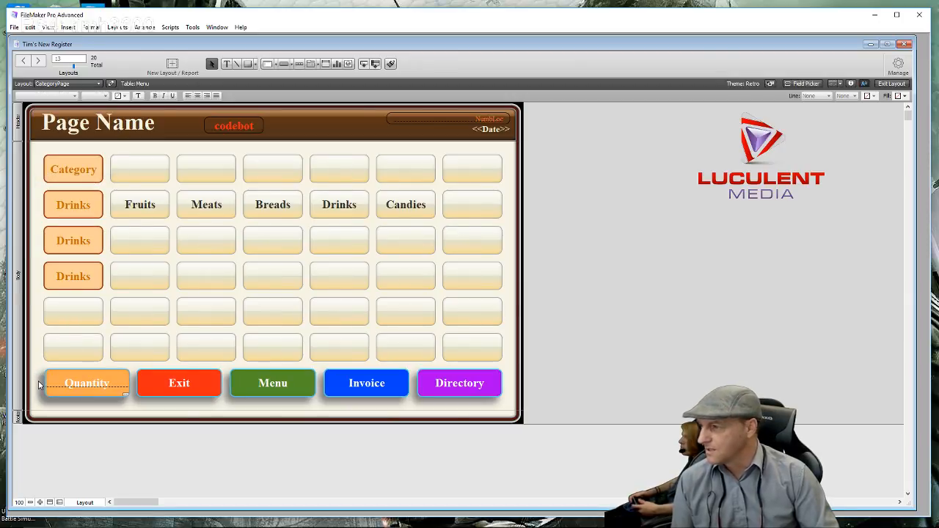
{"action": "left_click_drag", "start_coordinate": [37, 382], "coordinate": [507, 390]}
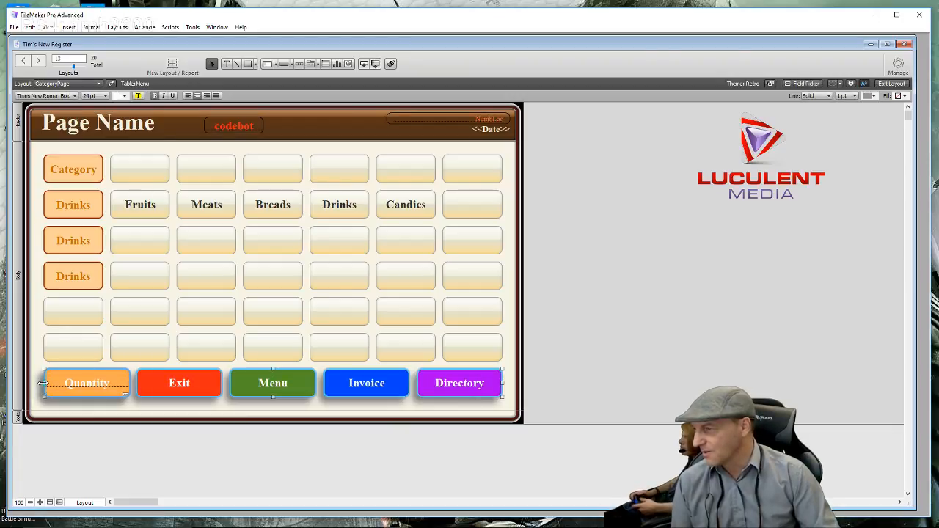
{"action": "left_click", "coordinate": [38, 359]}
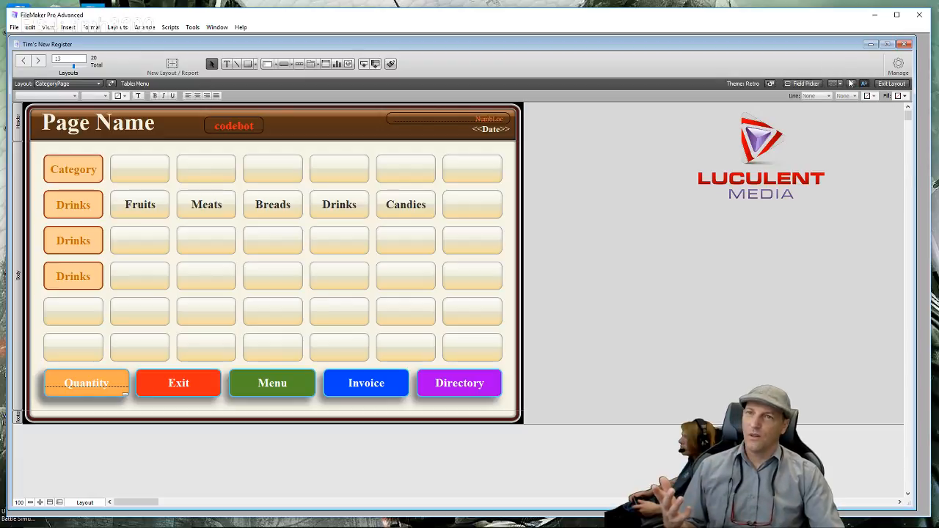
- In Browse mode, cycle Candies to MenuOne and Menu back three times, then round-trip through Invoice
{"action": "left_click", "coordinate": [891, 83]}
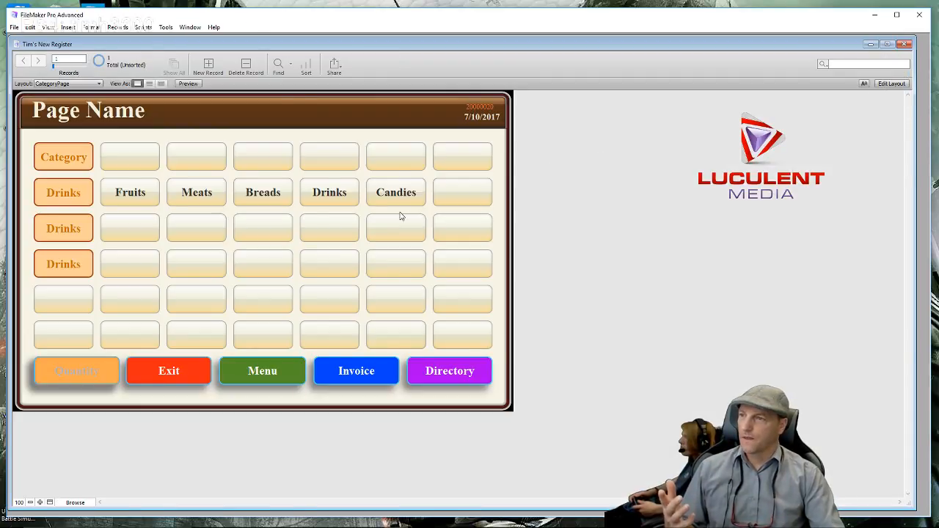
{"action": "left_click", "coordinate": [401, 200]}
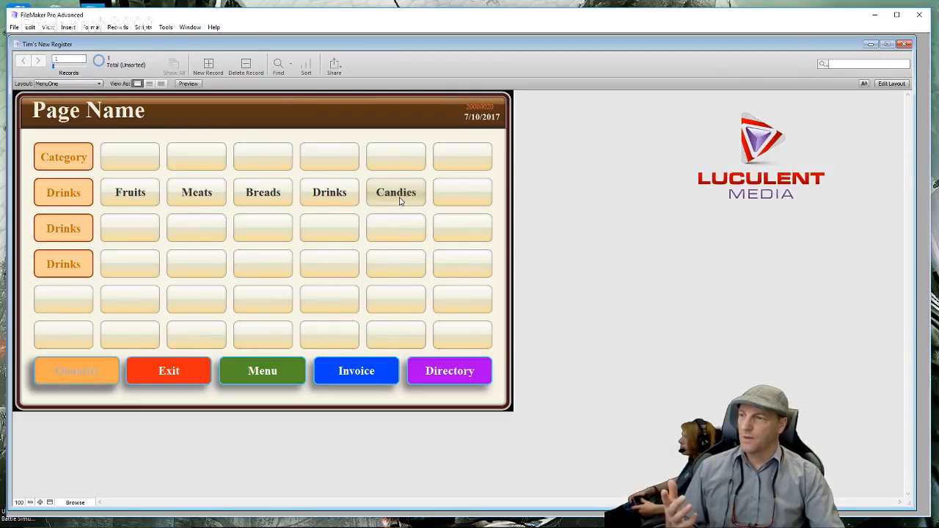
{"action": "left_click", "coordinate": [266, 385]}
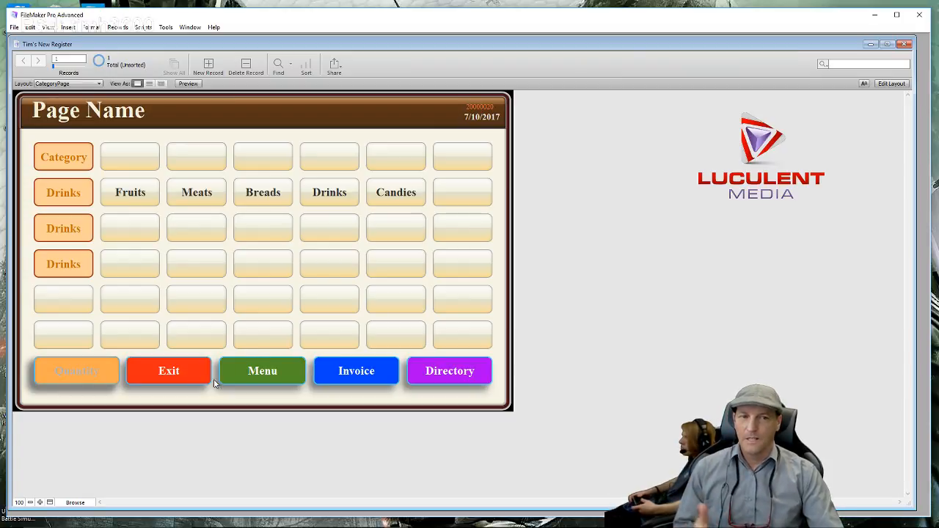
{"action": "left_click", "coordinate": [392, 200]}
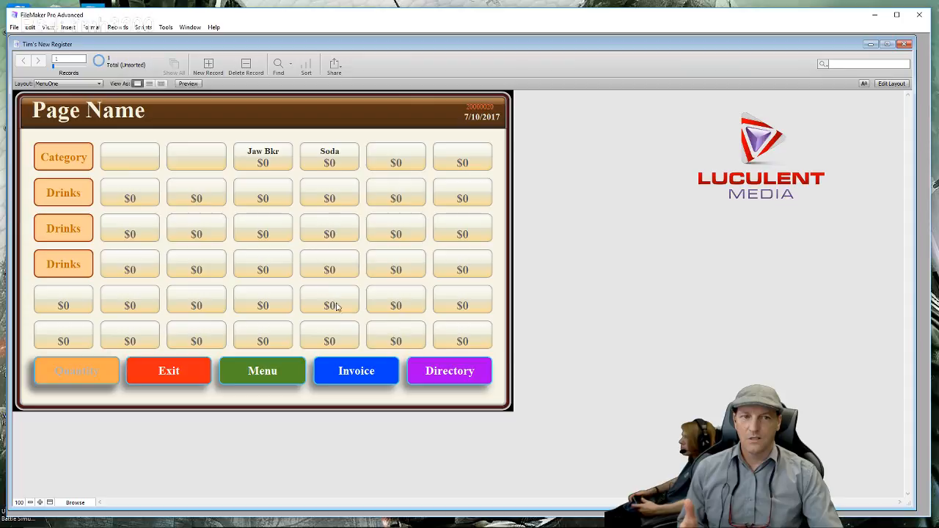
{"action": "left_click", "coordinate": [280, 377]}
{"action": "left_click", "coordinate": [396, 199]}
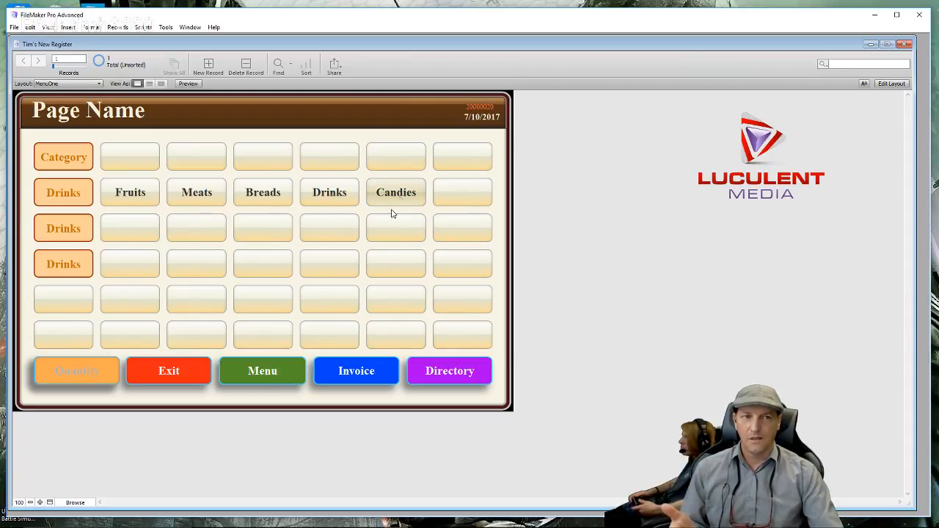
{"action": "left_click", "coordinate": [259, 377]}
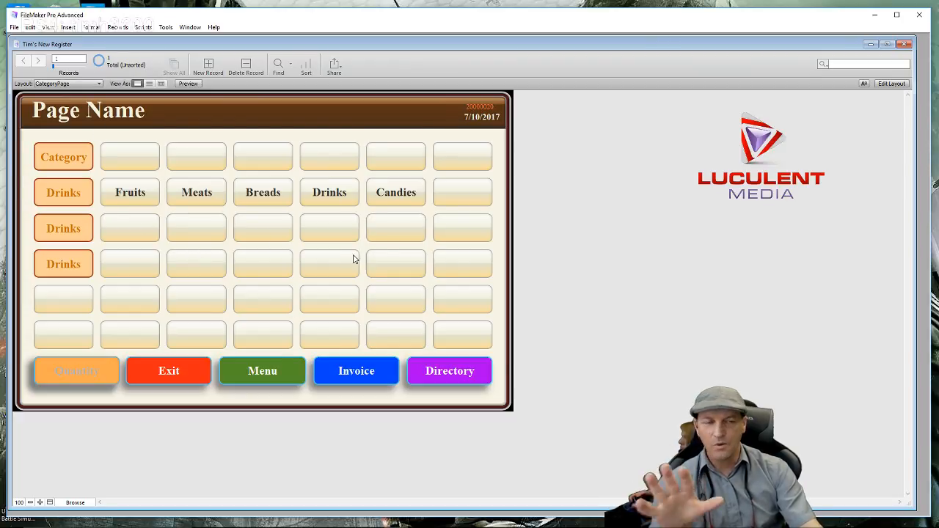
{"action": "left_click", "coordinate": [376, 383]}
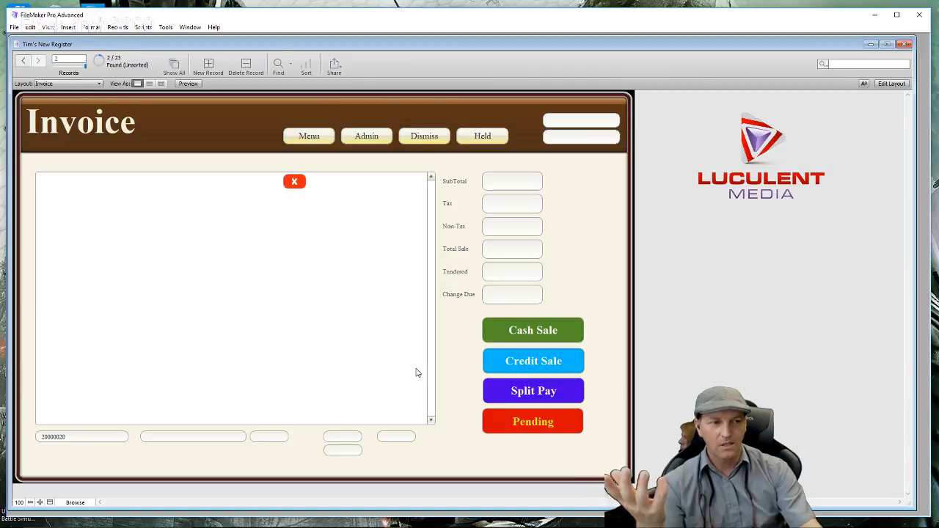
{"action": "left_click", "coordinate": [313, 142]}
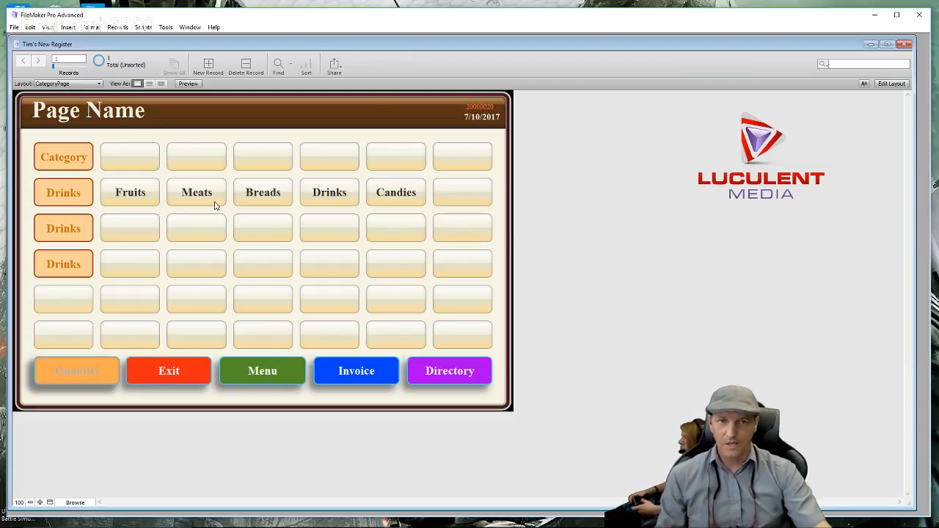
- Try the Category Items, In House Drinks and Drinks popovers on CategoryPage, then close them
{"action": "left_click", "coordinate": [63, 162]}
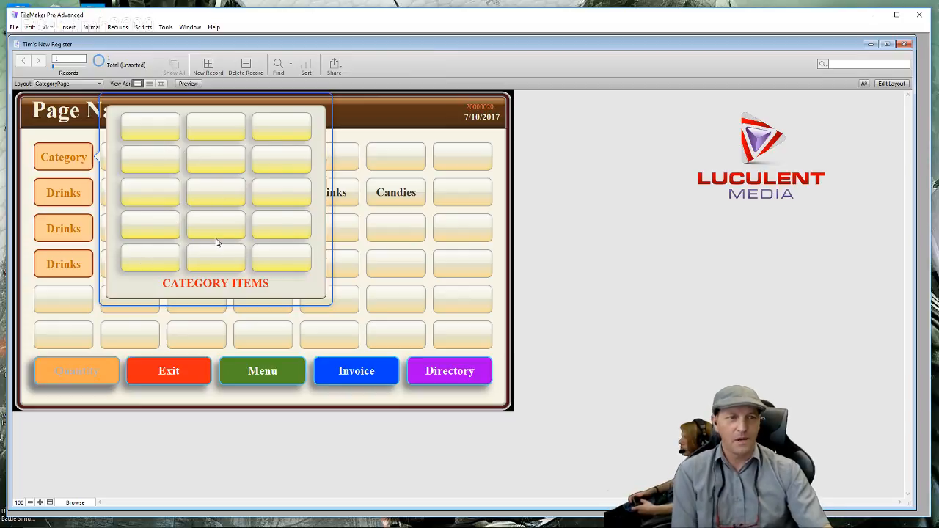
{"action": "left_click", "coordinate": [69, 195]}
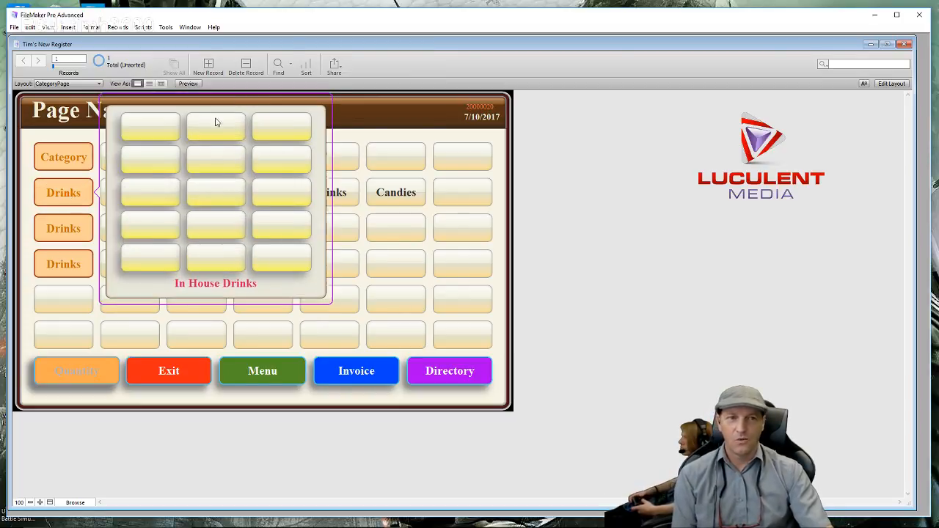
{"action": "left_click", "coordinate": [78, 230]}
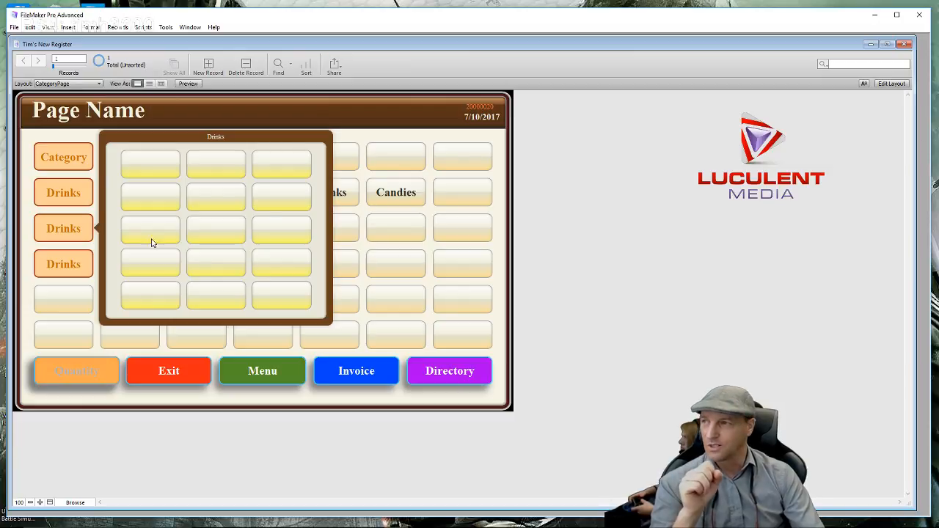
{"action": "left_click", "coordinate": [69, 262]}
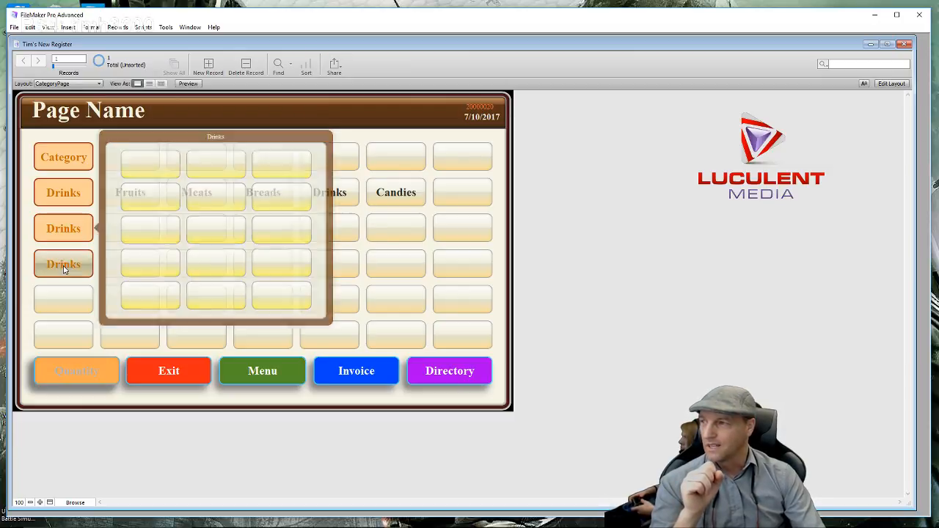
{"action": "left_click", "coordinate": [68, 163]}
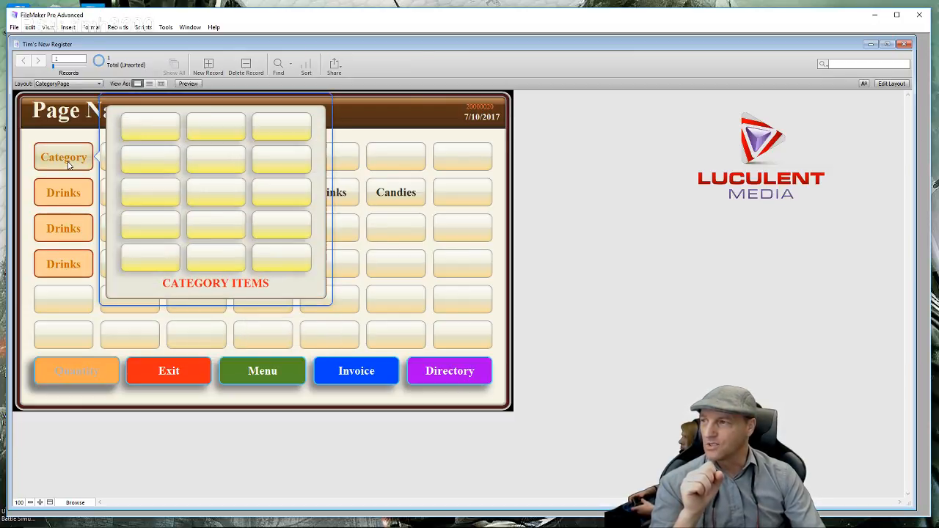
{"action": "left_click", "coordinate": [63, 228]}
{"action": "left_click", "coordinate": [71, 258]}
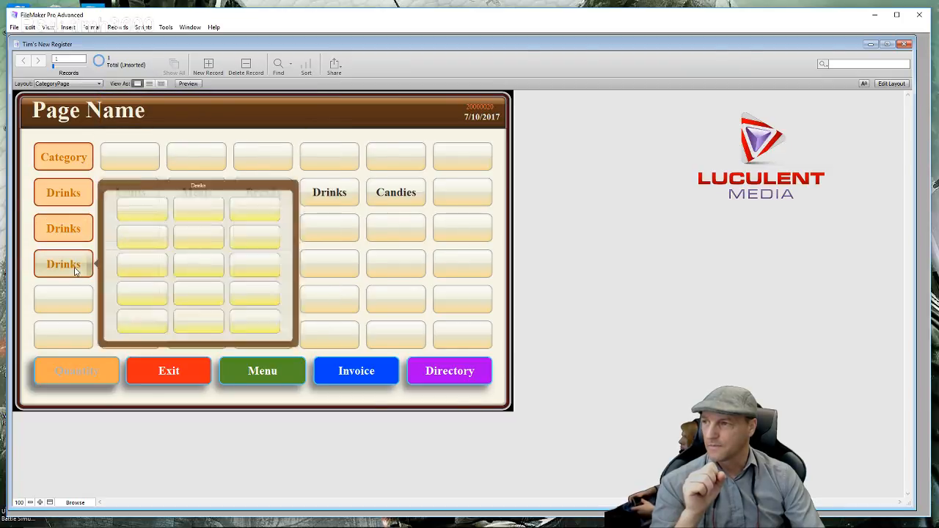
{"action": "left_click", "coordinate": [248, 133]}
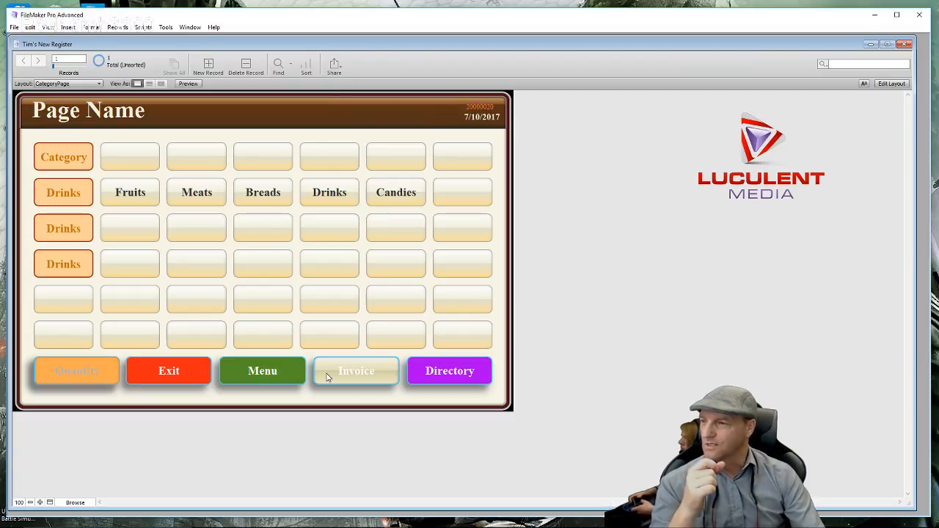
- On MenuOne, open the In House Drinks and Drinks popovers, then return to Layout mode
{"action": "left_click", "coordinate": [400, 194]}
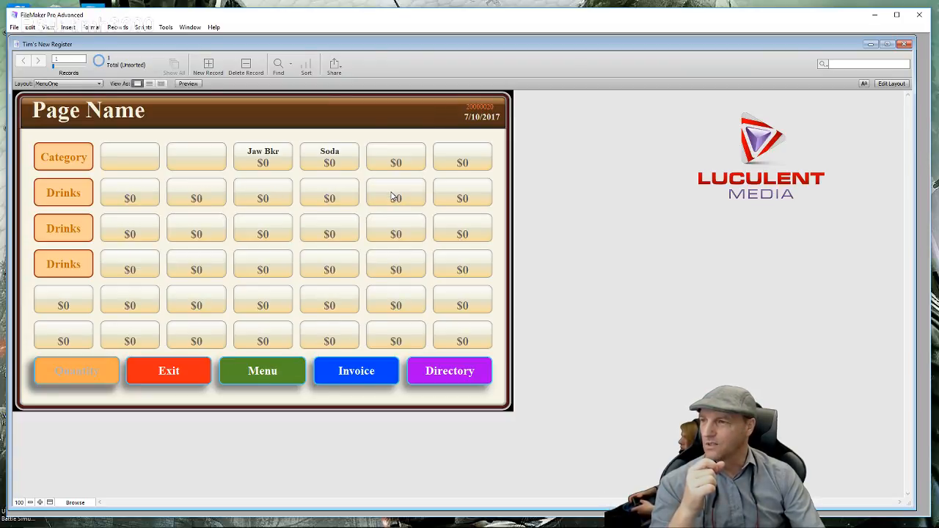
{"action": "left_click", "coordinate": [81, 192]}
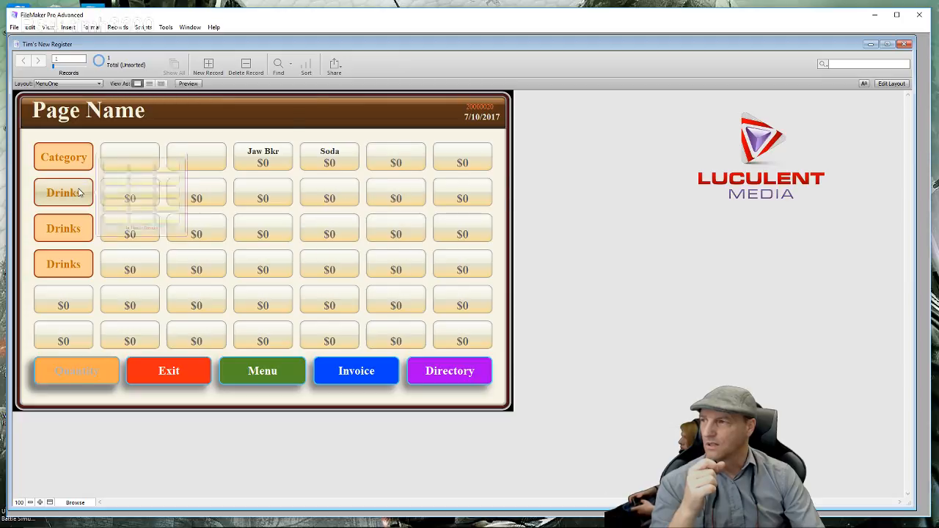
{"action": "left_click", "coordinate": [74, 233]}
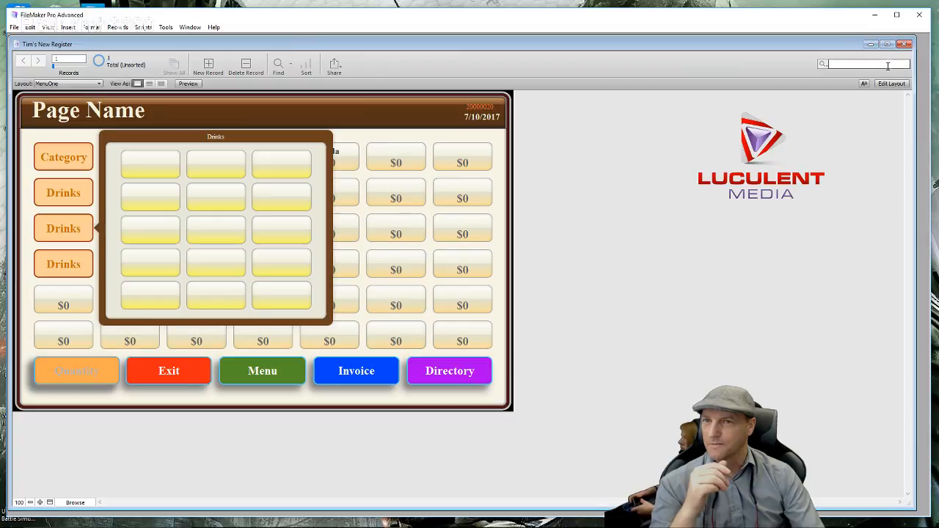
{"action": "left_click", "coordinate": [891, 82]}
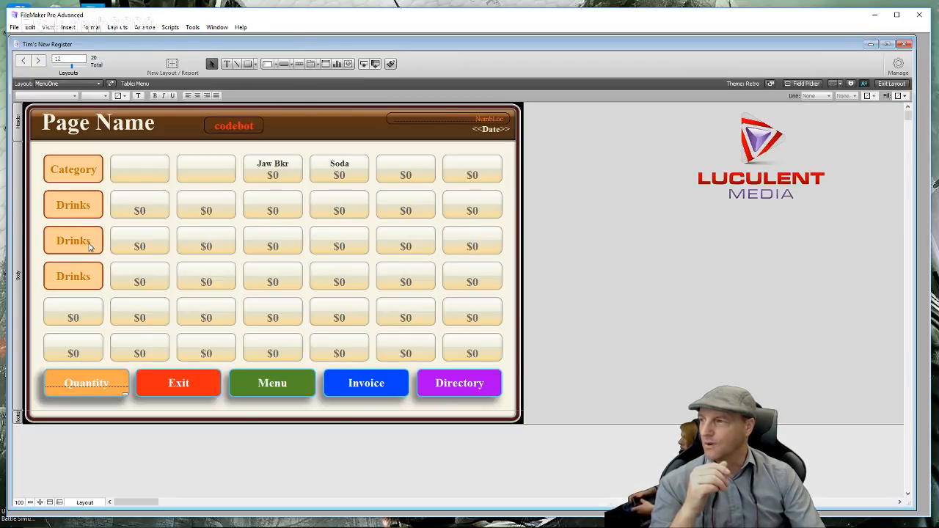
- In the Inspector, change the MenuOne Drinks popover's fill from solid brown to None
{"action": "double_click", "coordinate": [89, 247]}
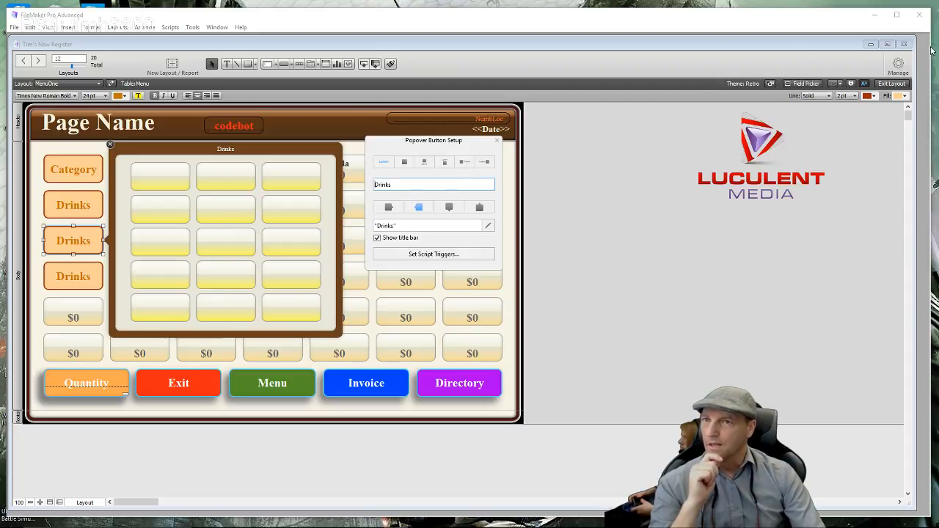
{"action": "left_click", "coordinate": [852, 84]}
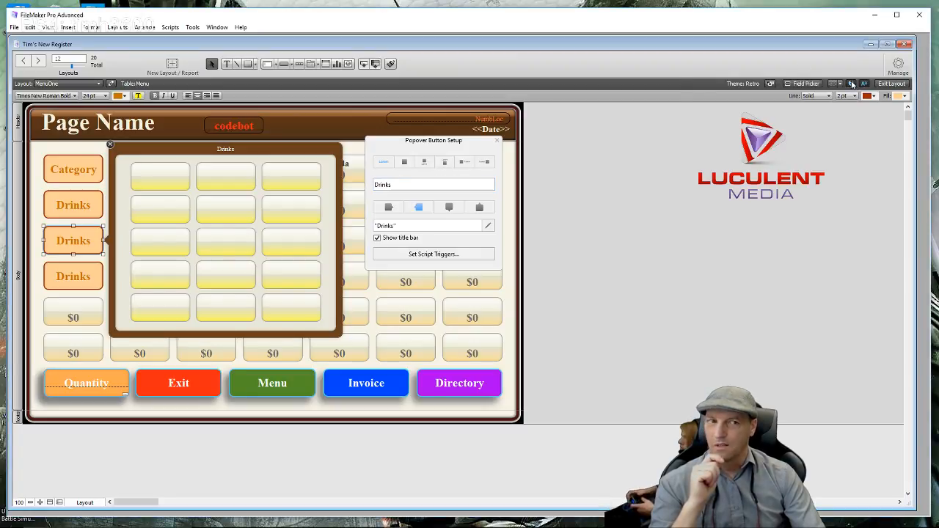
{"action": "left_click_drag", "start_coordinate": [620, 73], "coordinate": [563, 60]}
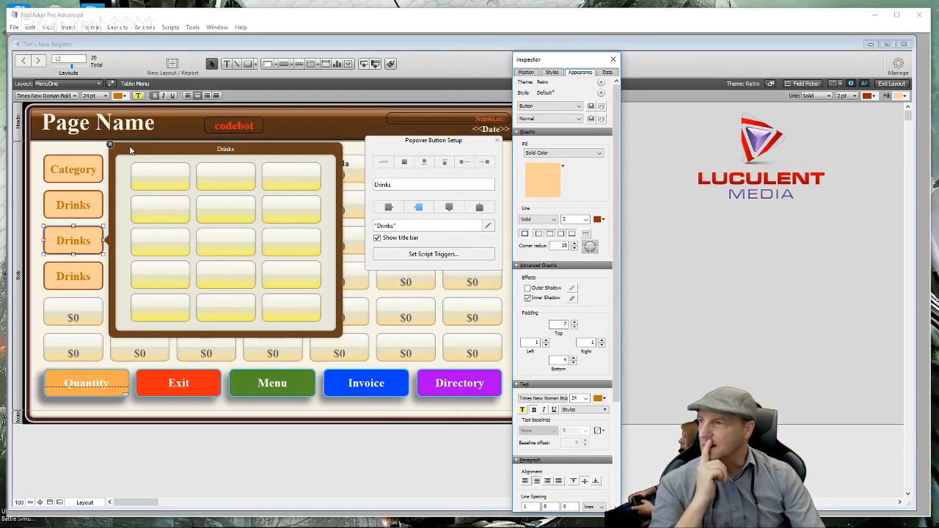
{"action": "left_click", "coordinate": [130, 150]}
{"action": "left_click", "coordinate": [543, 180]}
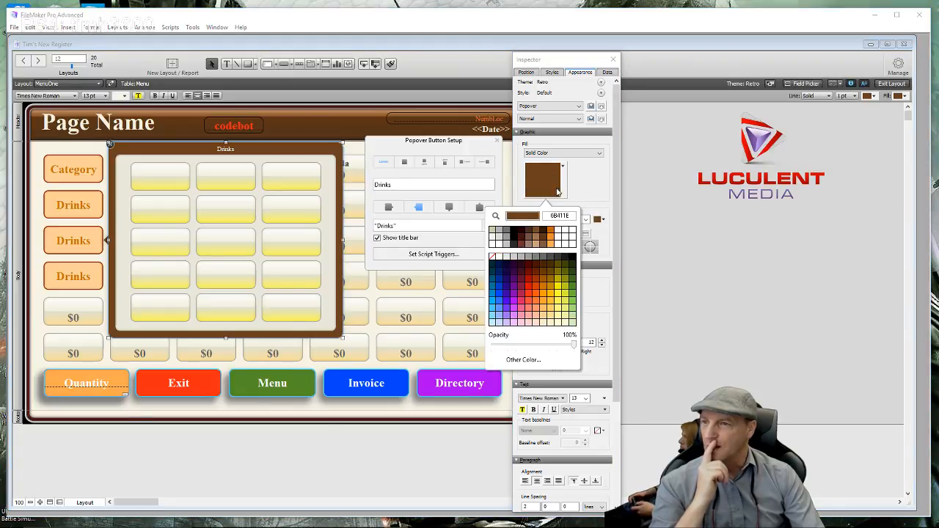
{"action": "left_click", "coordinate": [571, 155]}
{"action": "left_click", "coordinate": [554, 161]}
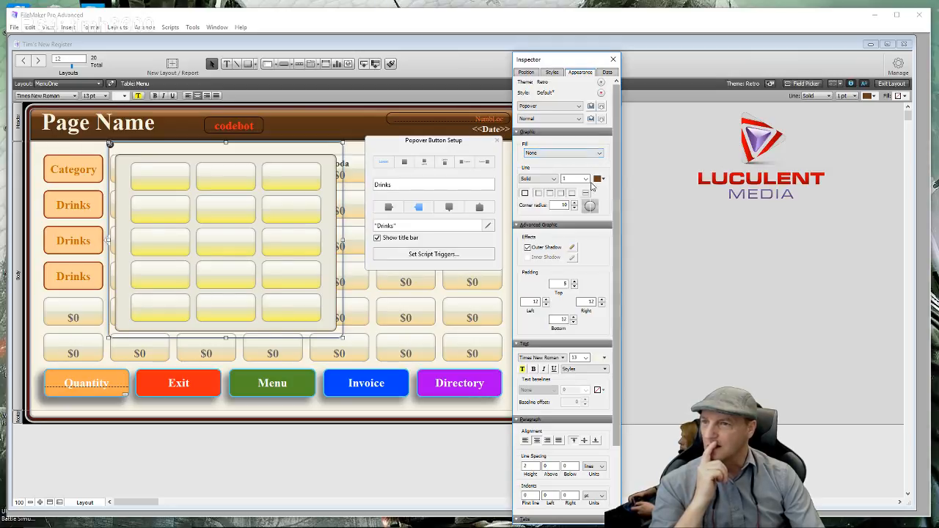
- Give the Drinks popover panel a 2 pt yellow border line
{"action": "left_click", "coordinate": [585, 179]}
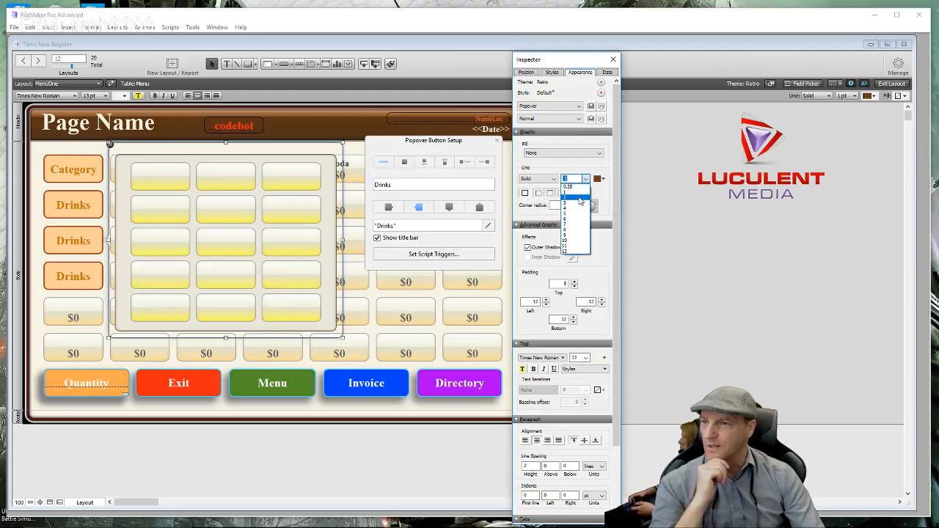
{"action": "left_click", "coordinate": [579, 197]}
{"action": "left_click", "coordinate": [603, 179]}
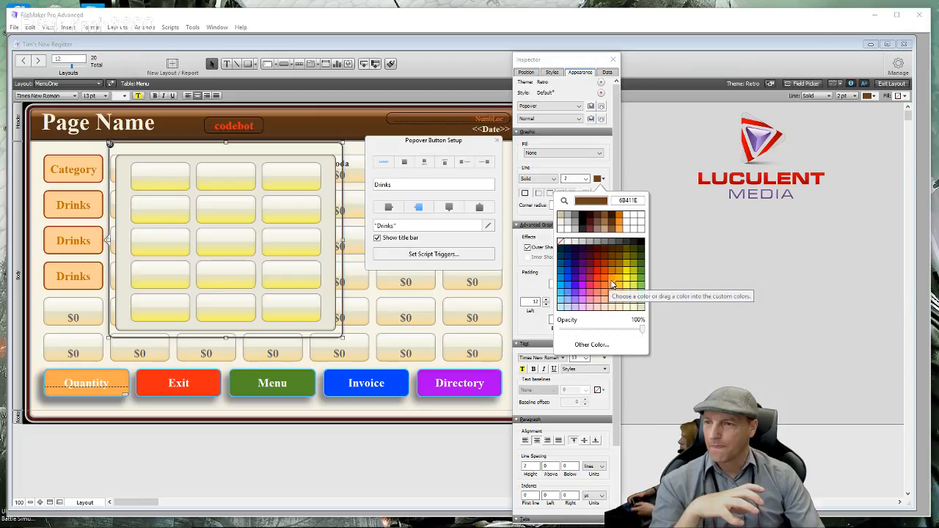
{"action": "left_click", "coordinate": [628, 282]}
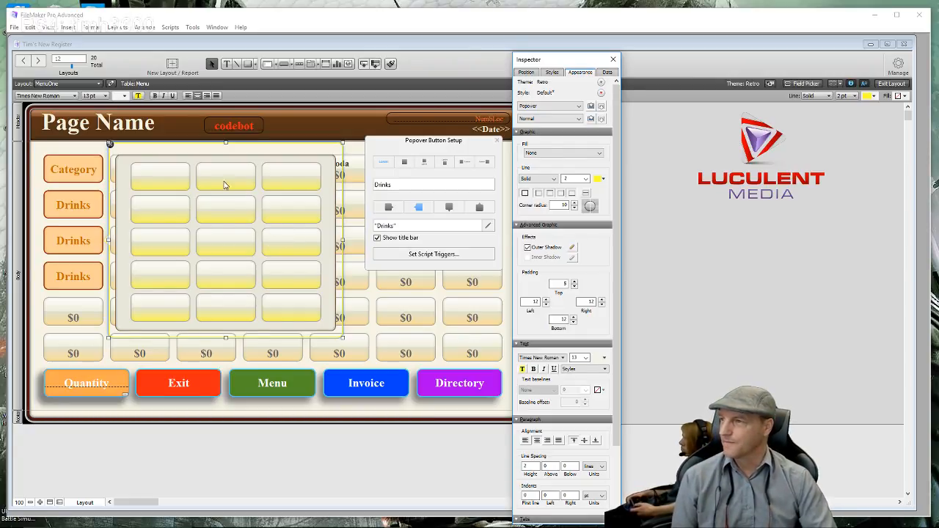
- Refocus the layout and Inspector, then marquee-select all the buttons inside the Drinks popover
{"action": "left_click", "coordinate": [128, 164]}
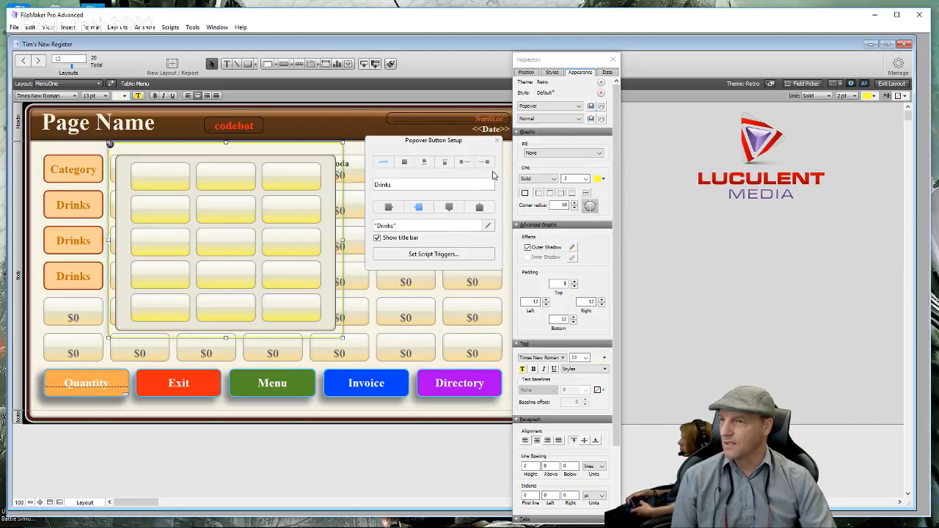
{"action": "left_click_drag", "start_coordinate": [582, 63], "coordinate": [588, 63]}
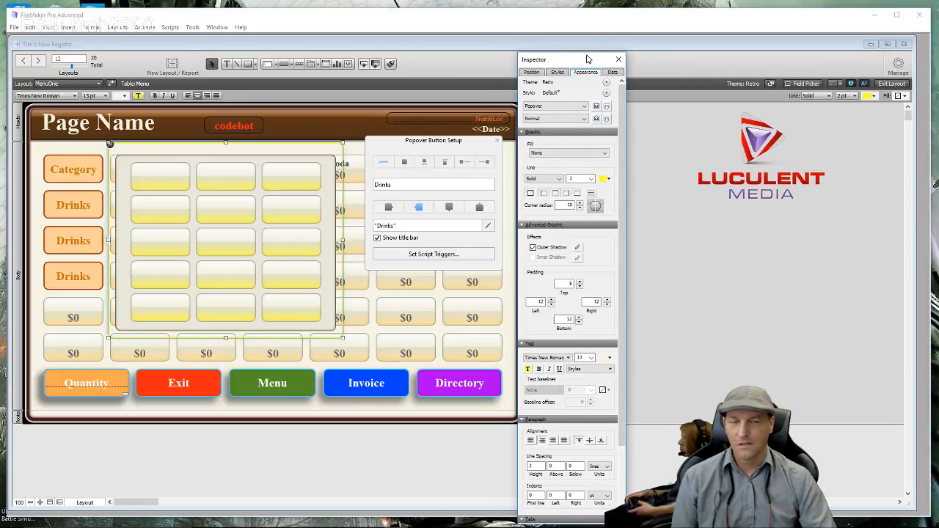
{"action": "left_click_drag", "start_coordinate": [328, 162], "coordinate": [128, 330]}
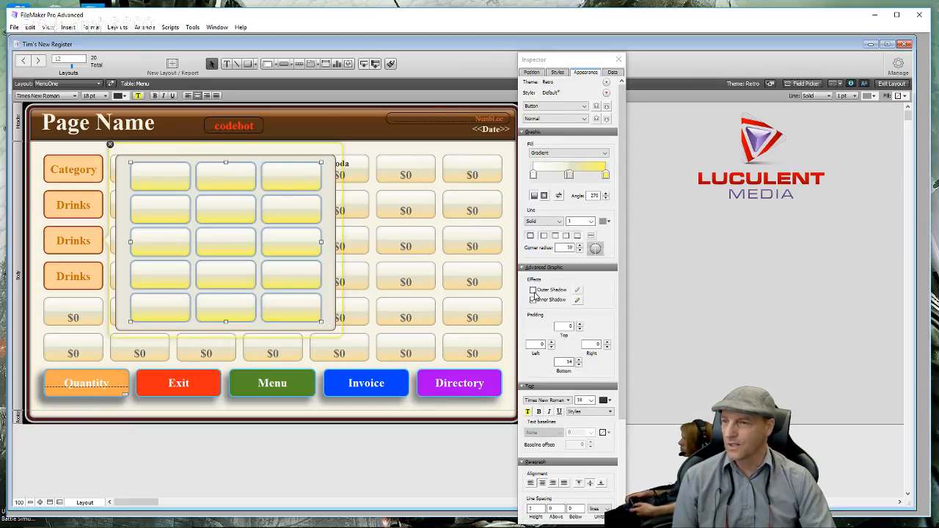
- Turn on a grey outer shadow for the selected popover buttons
{"action": "left_click", "coordinate": [533, 291]}
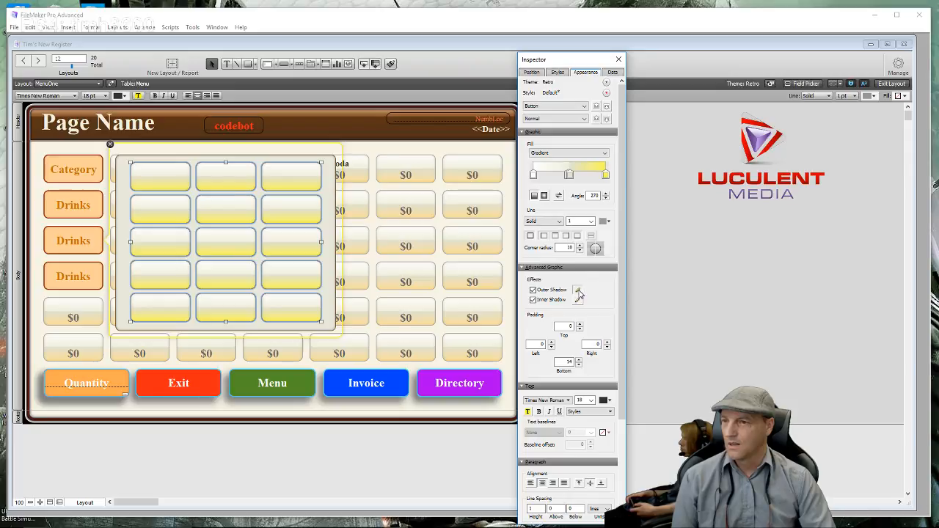
{"action": "left_click", "coordinate": [578, 291]}
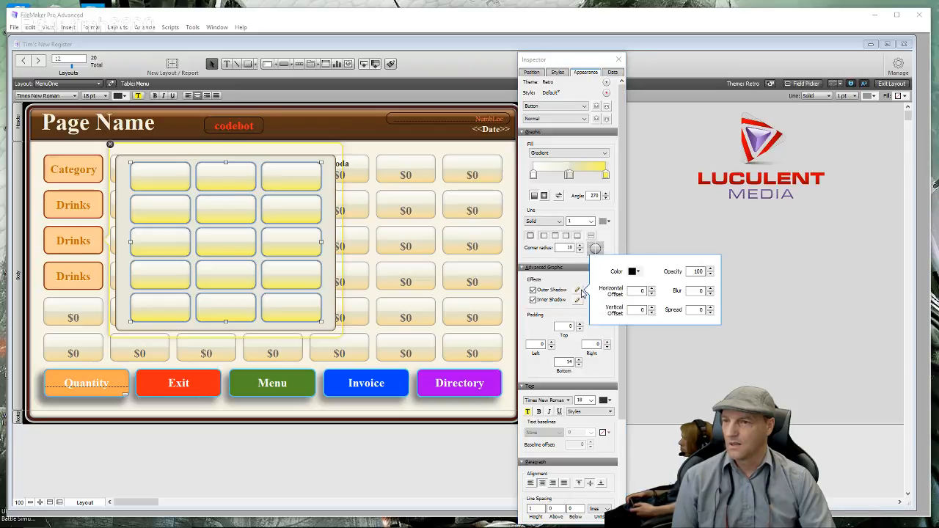
{"action": "left_click", "coordinate": [636, 272]}
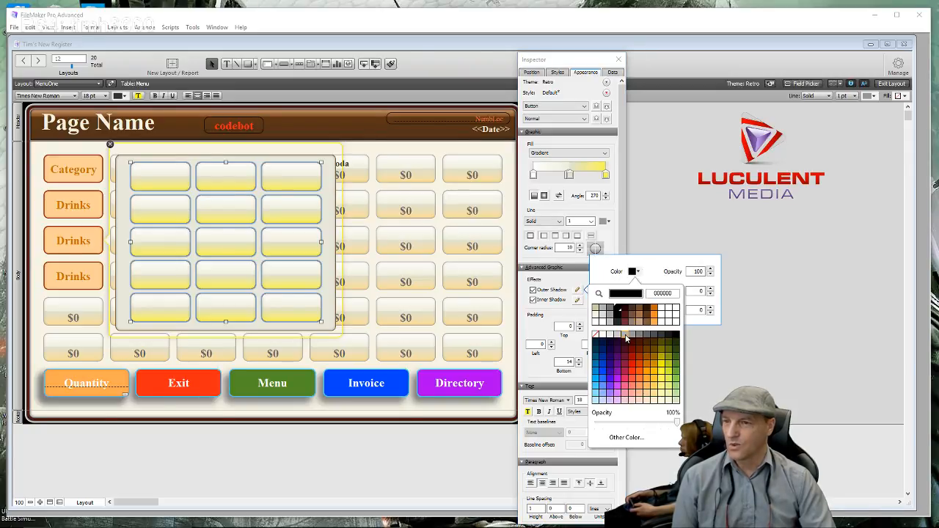
{"action": "left_click", "coordinate": [627, 332]}
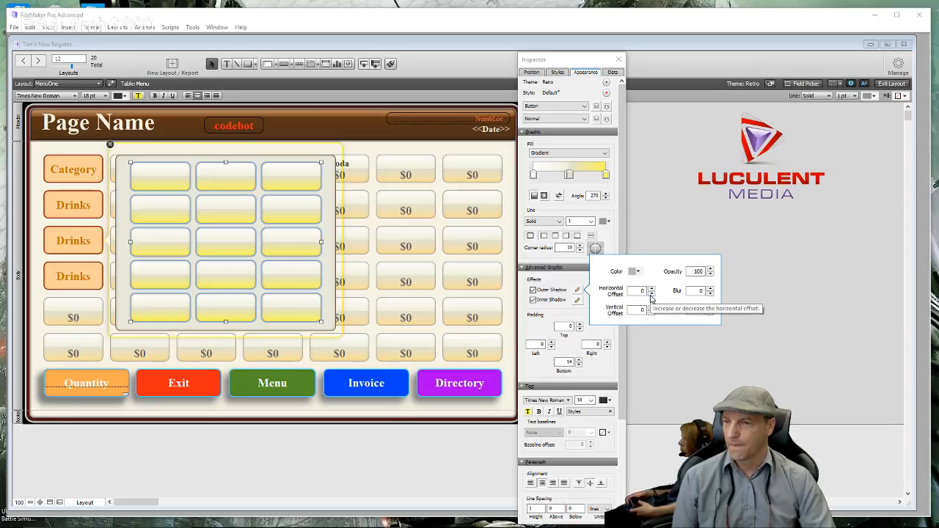
- Offset the button shadow to horizontal -9 and vertical 7
{"action": "left_click", "coordinate": [651, 293]}
{"action": "left_click", "coordinate": [651, 295]}
{"action": "left_click", "coordinate": [652, 295]}
{"action": "left_click", "coordinate": [651, 295]}
{"action": "left_click", "coordinate": [651, 295]}
{"action": "left_click", "coordinate": [652, 295]}
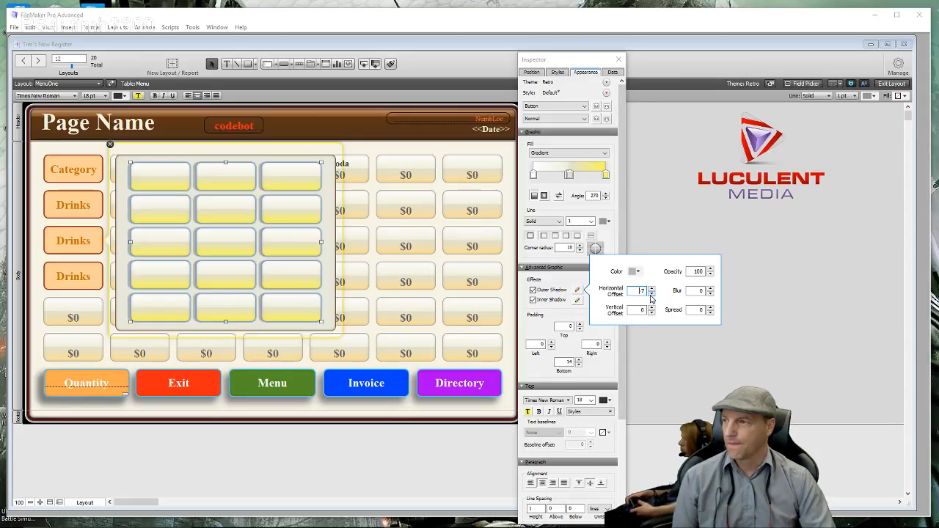
{"action": "left_click", "coordinate": [652, 295]}
{"action": "left_click", "coordinate": [651, 295]}
{"action": "left_click", "coordinate": [650, 307]}
{"action": "left_click", "coordinate": [651, 308]}
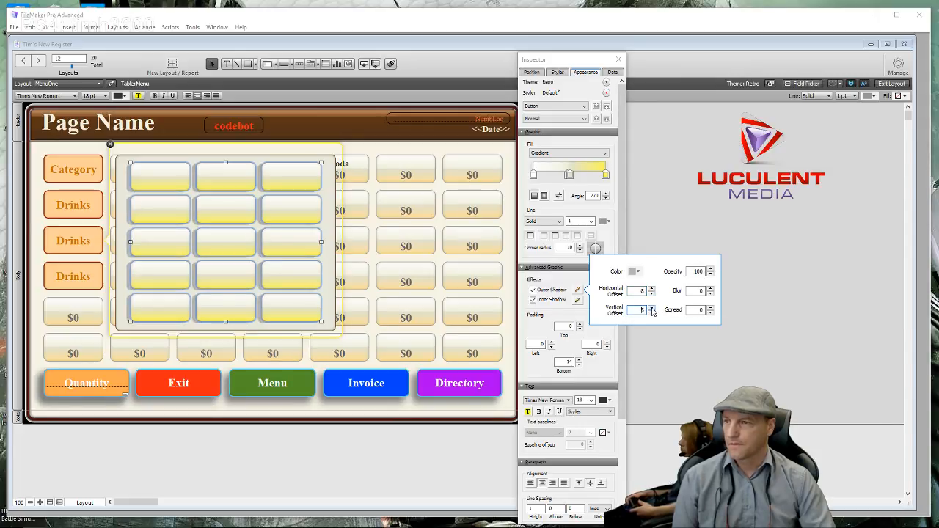
{"action": "left_click", "coordinate": [650, 307]}
{"action": "left_click", "coordinate": [650, 307]}
{"action": "left_click", "coordinate": [650, 307]}
{"action": "left_click", "coordinate": [650, 307]}
{"action": "left_click", "coordinate": [650, 308]}
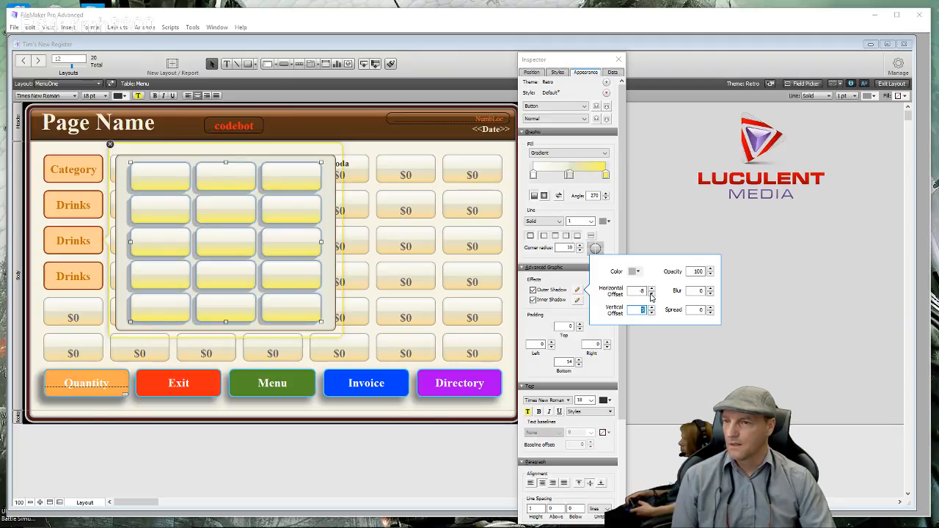
{"action": "left_click", "coordinate": [650, 290]}
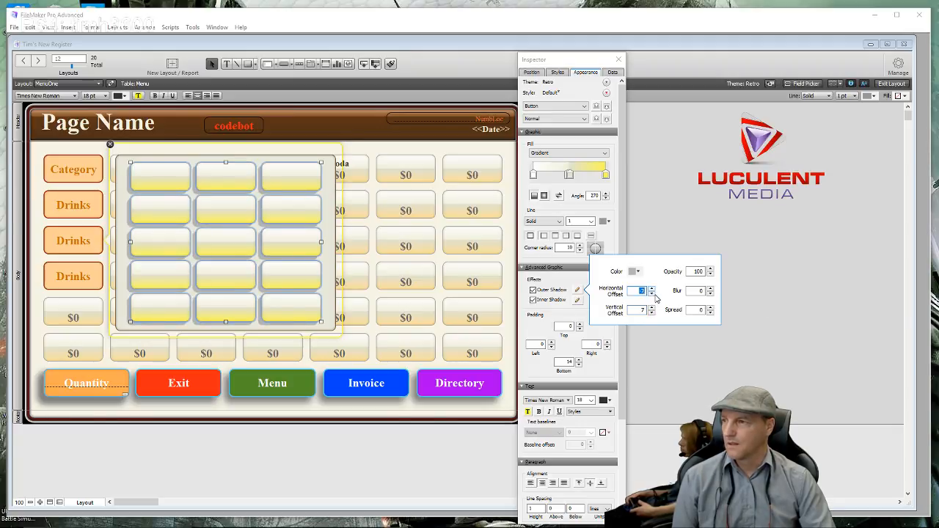
{"action": "left_click", "coordinate": [652, 293]}
{"action": "left_click", "coordinate": [652, 293]}
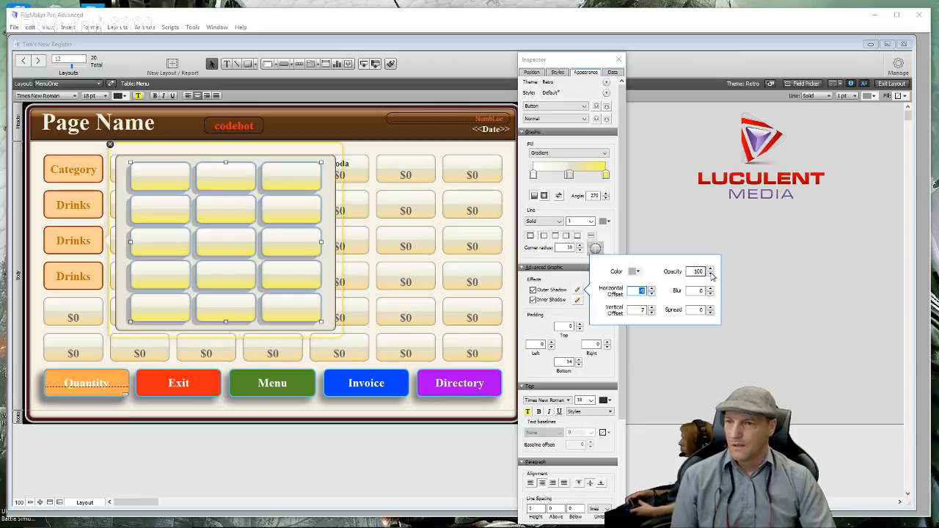
- Set the shadow blur to 12 and spread to 1, then close the Inspector and popover
{"action": "left_click", "coordinate": [710, 291]}
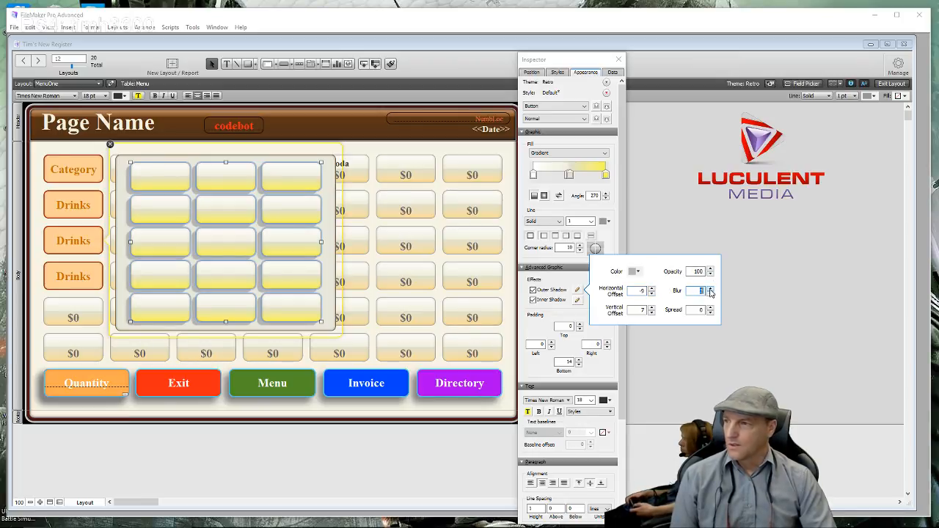
{"action": "left_click", "coordinate": [710, 290]}
{"action": "left_click", "coordinate": [709, 289]}
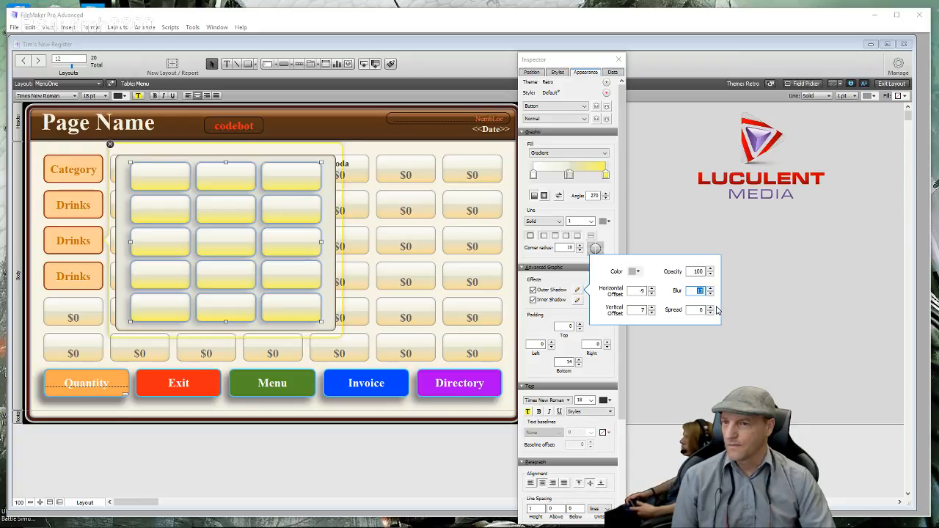
{"action": "left_click", "coordinate": [711, 311]}
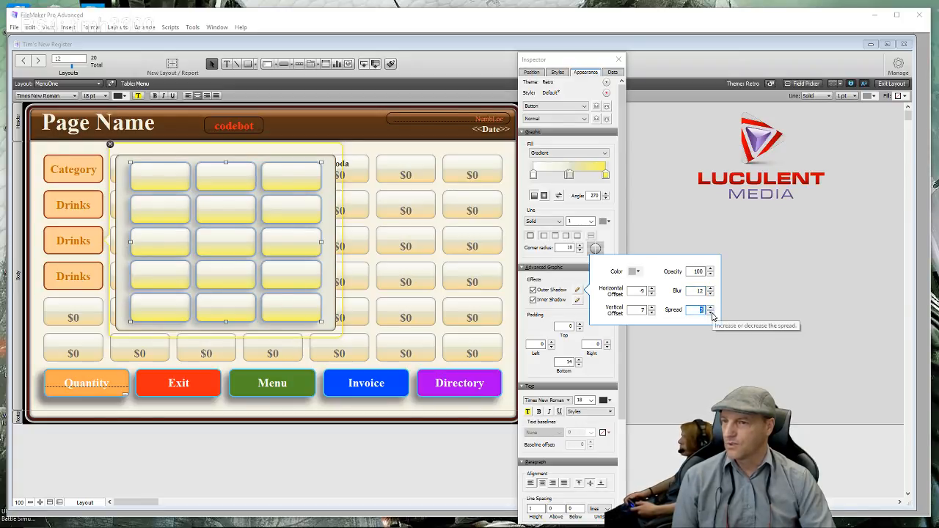
{"action": "left_click", "coordinate": [711, 312]}
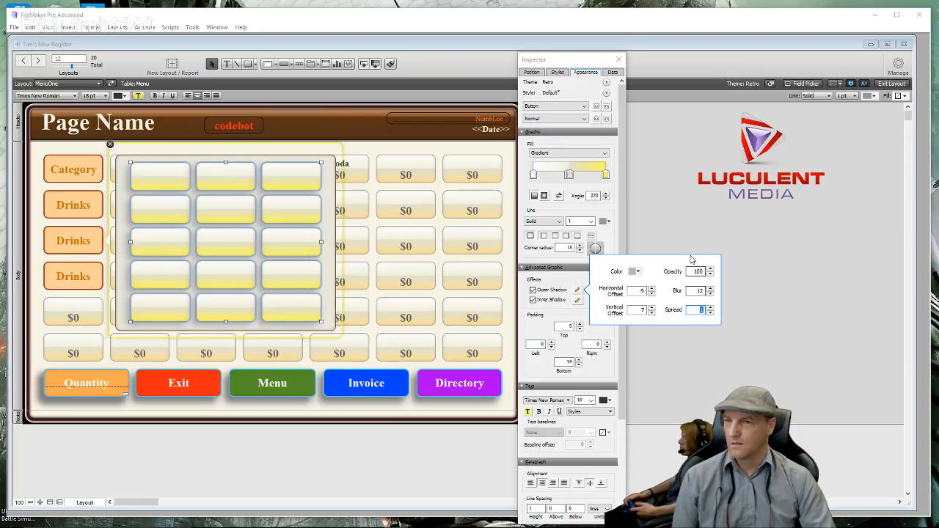
{"action": "left_click", "coordinate": [668, 240]}
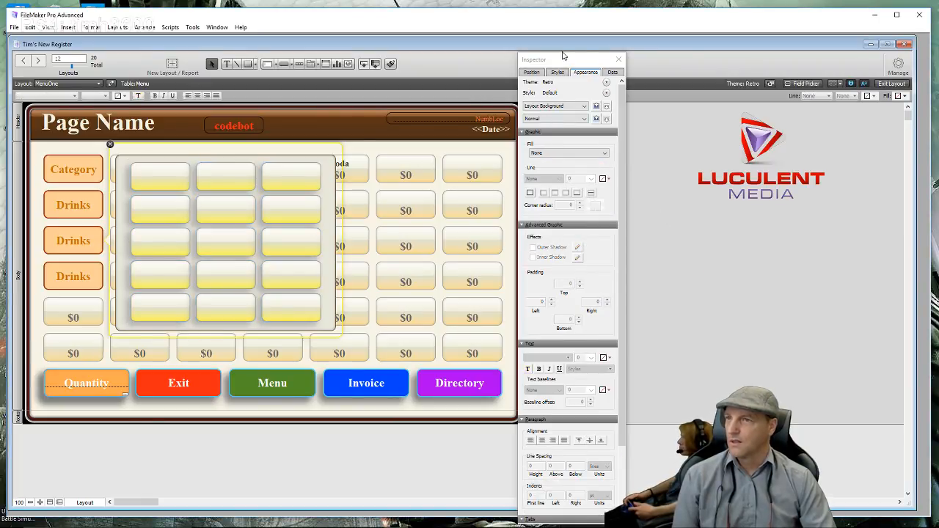
{"action": "left_click", "coordinate": [618, 61]}
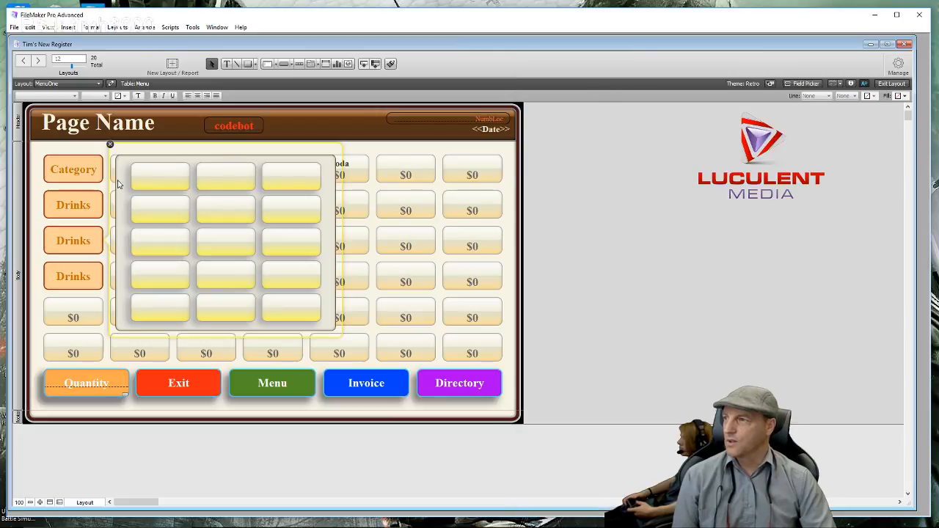
{"action": "left_click", "coordinate": [111, 147]}
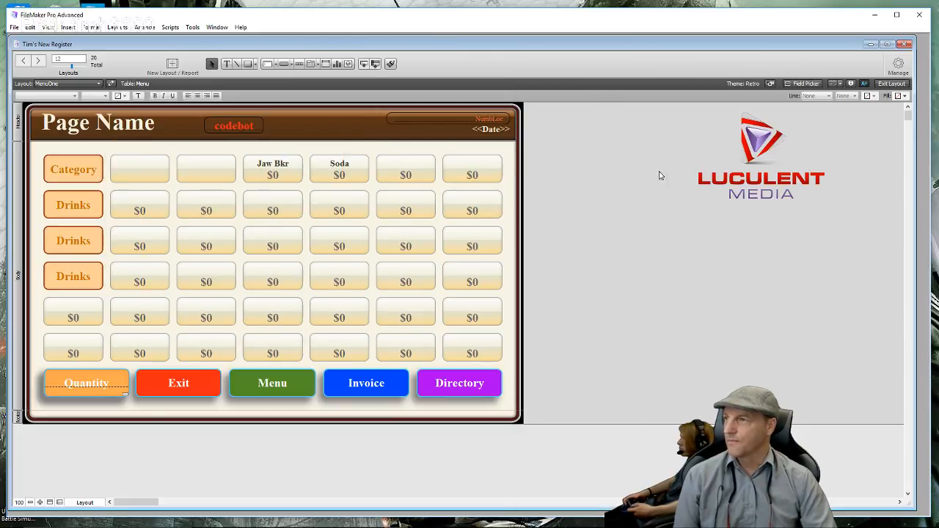
- In Browse mode, test the Drinks, second Drinks and Category popovers on MenuOne
{"action": "left_click", "coordinate": [889, 84]}
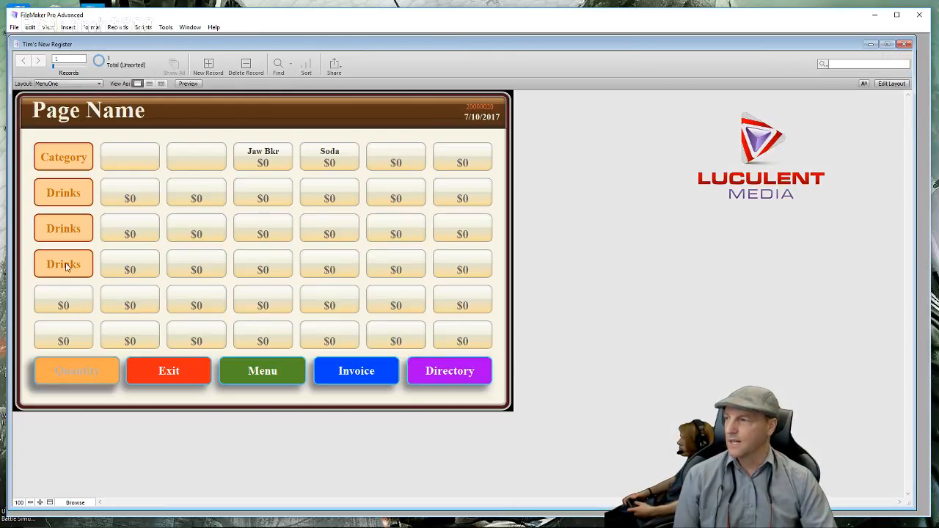
{"action": "left_click", "coordinate": [75, 229]}
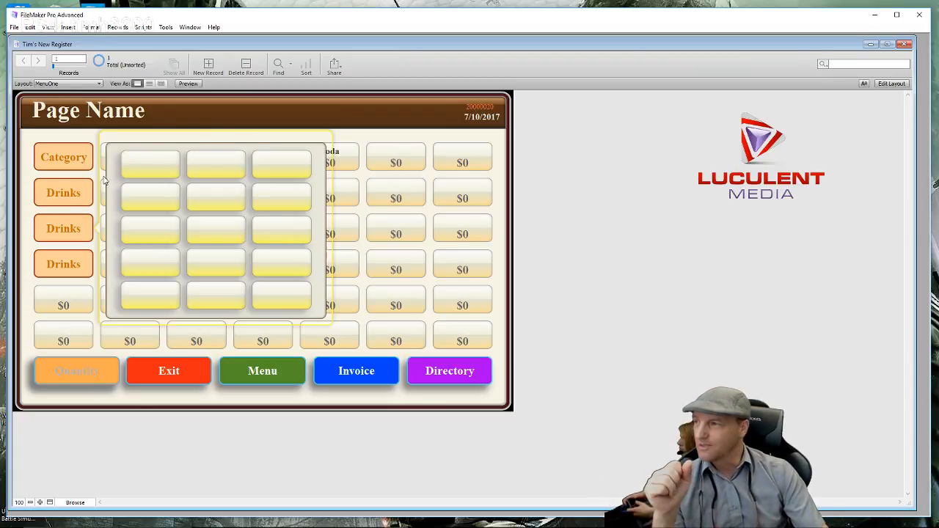
{"action": "left_click", "coordinate": [66, 197]}
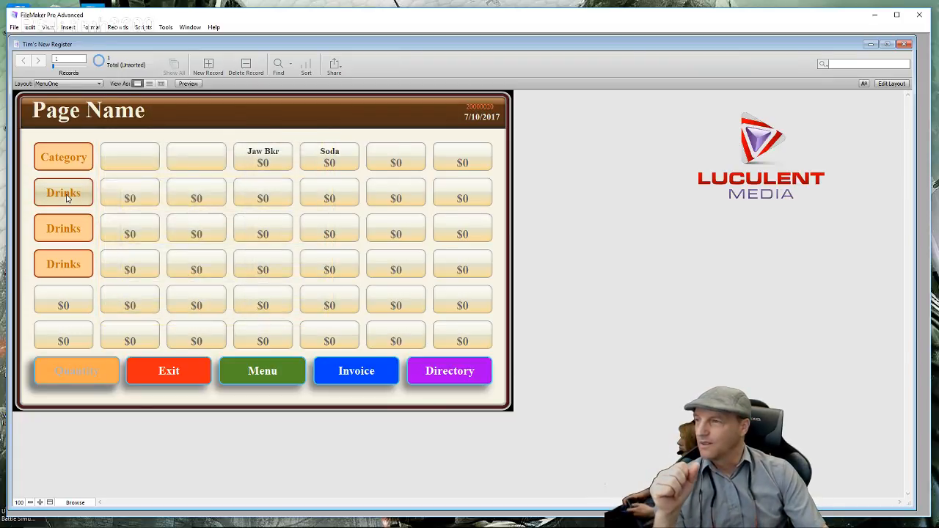
{"action": "left_click", "coordinate": [65, 159]}
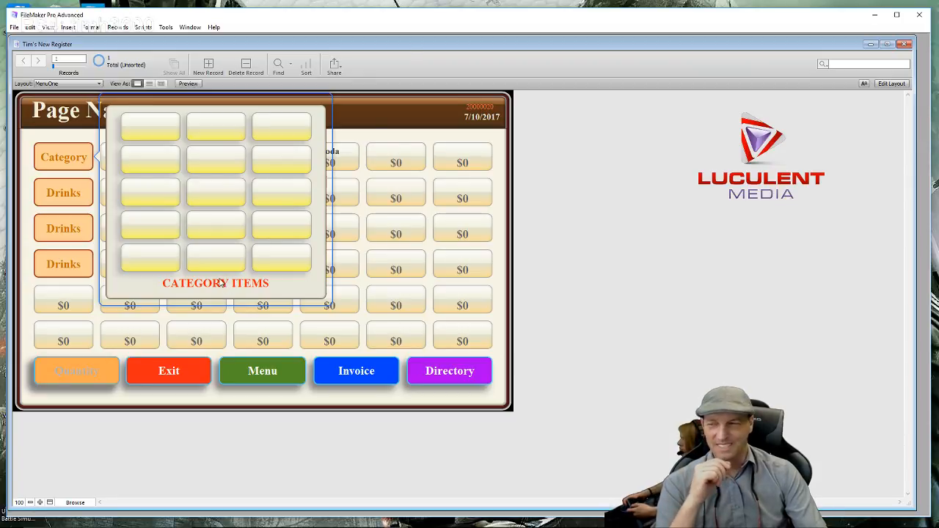
{"action": "left_click", "coordinate": [56, 230]}
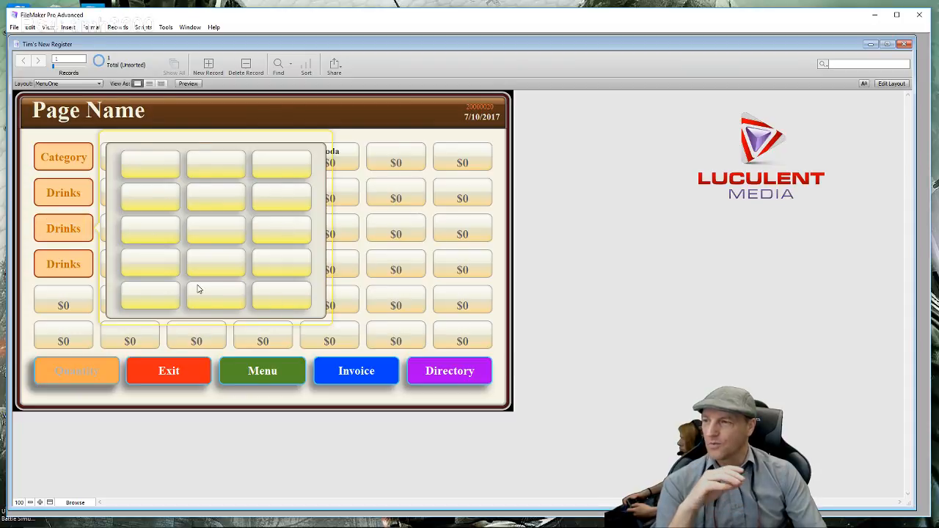
{"action": "left_click", "coordinate": [417, 416]}
- Go to CategoryPage and test its Drinks, In House Drinks and Category Items popovers
{"action": "left_click", "coordinate": [250, 370]}
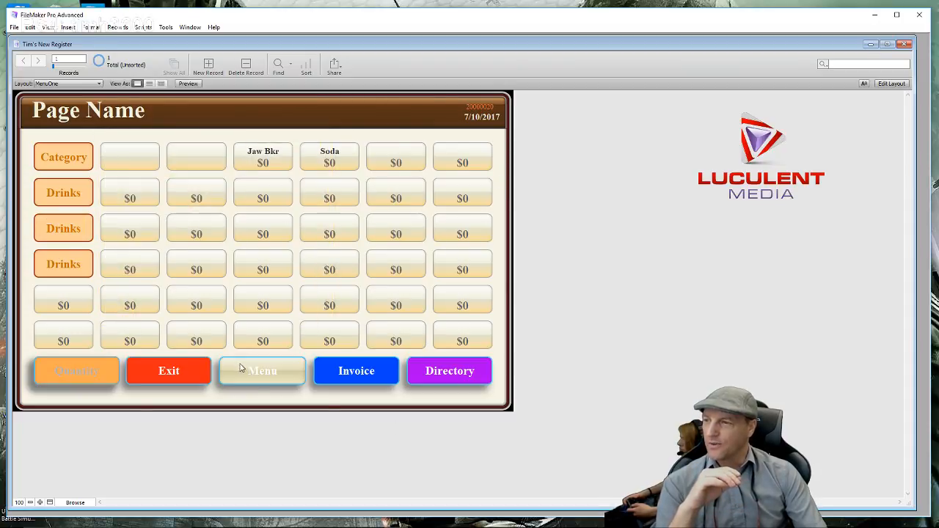
{"action": "left_click", "coordinate": [63, 229]}
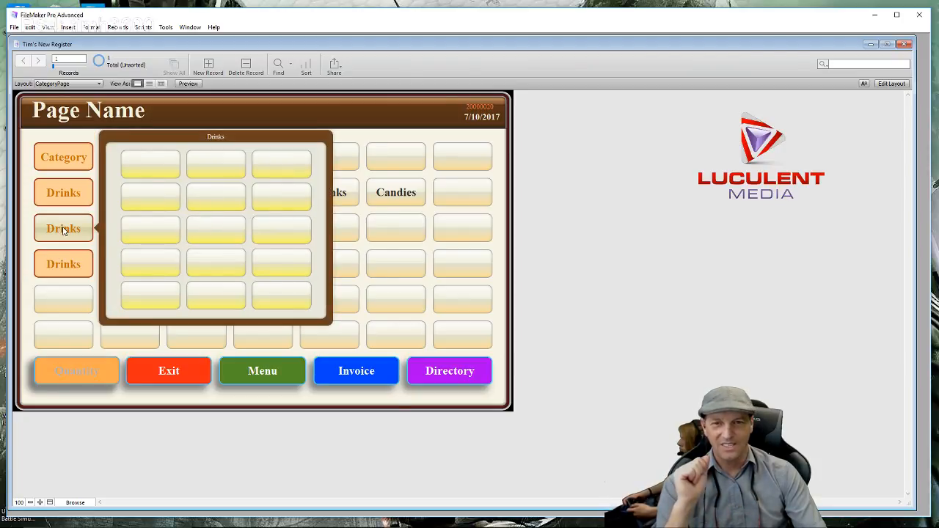
{"action": "left_click", "coordinate": [72, 195]}
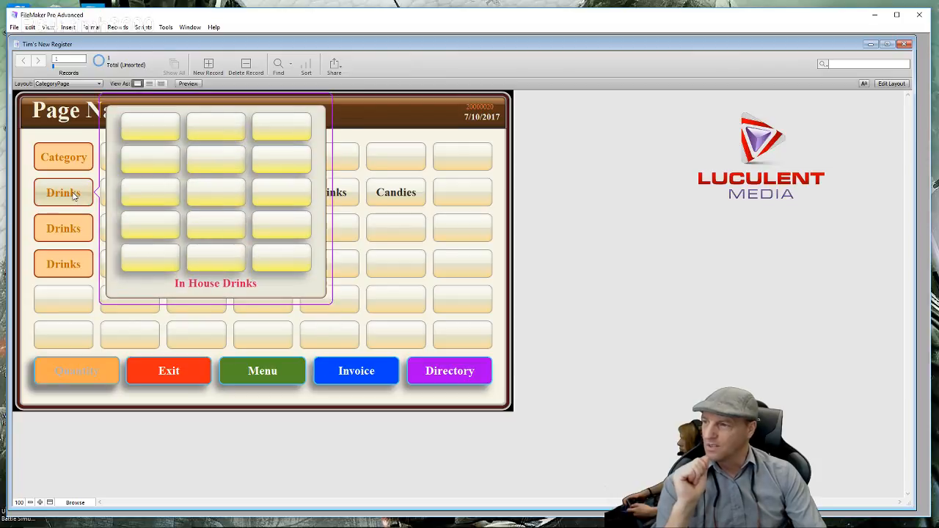
{"action": "left_click", "coordinate": [70, 162]}
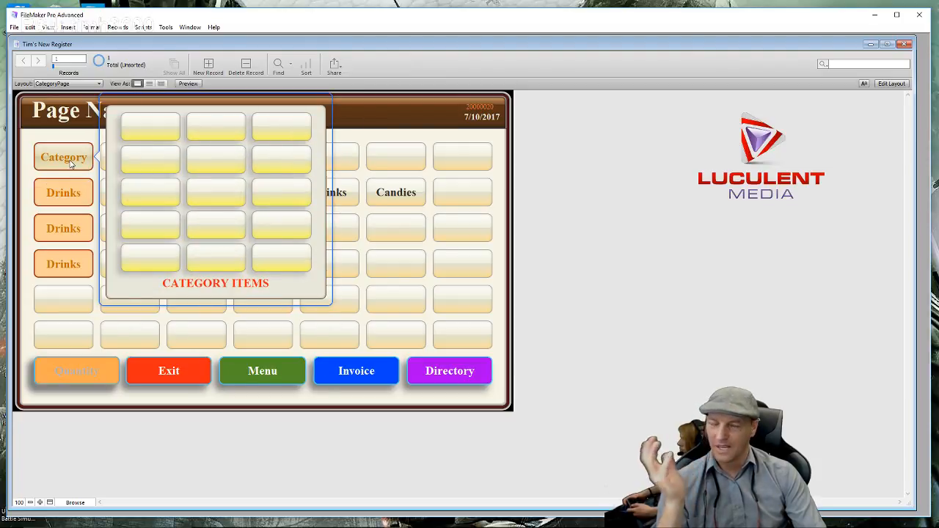
- Switch CategoryPage to Layout mode and select its Category button
{"action": "left_click", "coordinate": [891, 83]}
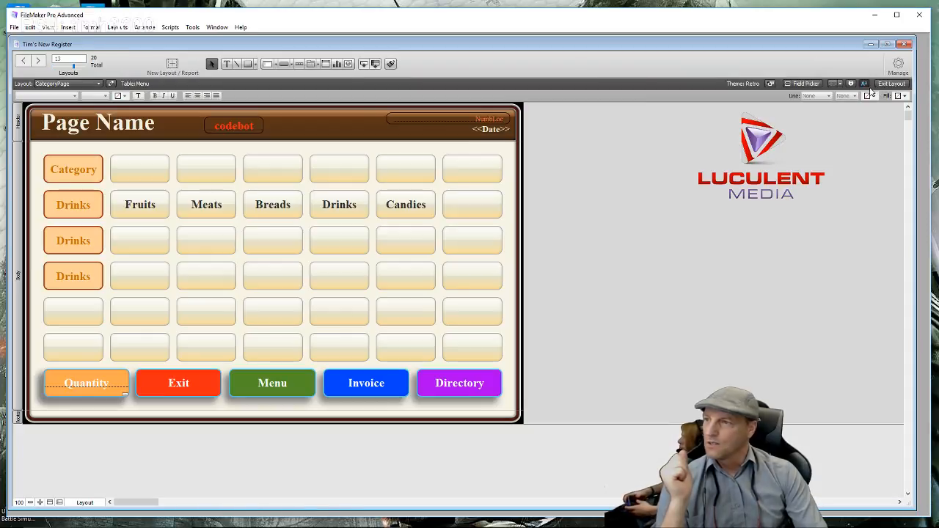
{"action": "left_click", "coordinate": [86, 174]}
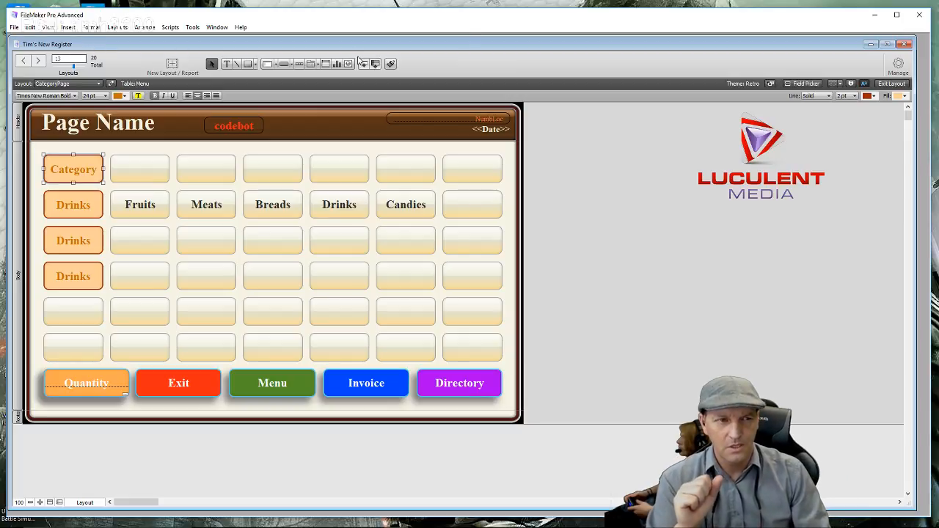
- Deselect the Category button and open the Layout popup menu
{"action": "left_click", "coordinate": [563, 243]}
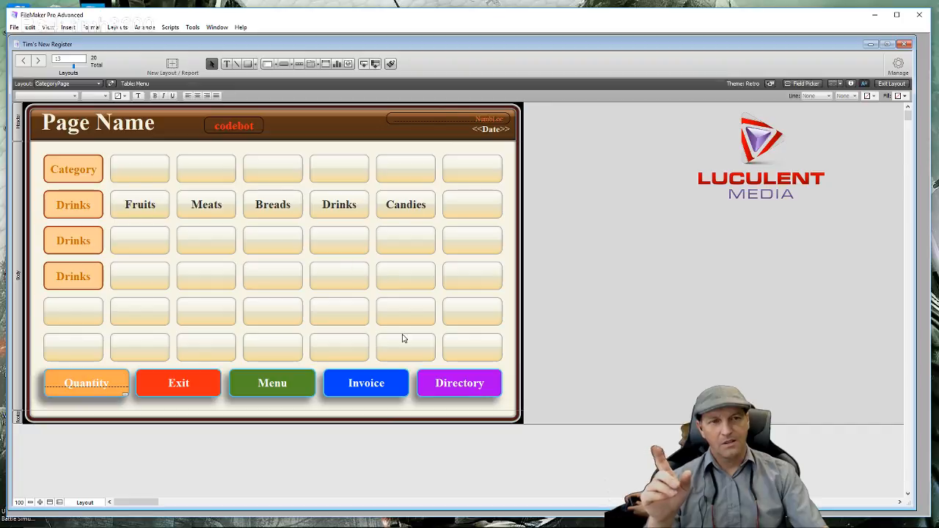
{"action": "left_click", "coordinate": [99, 84]}
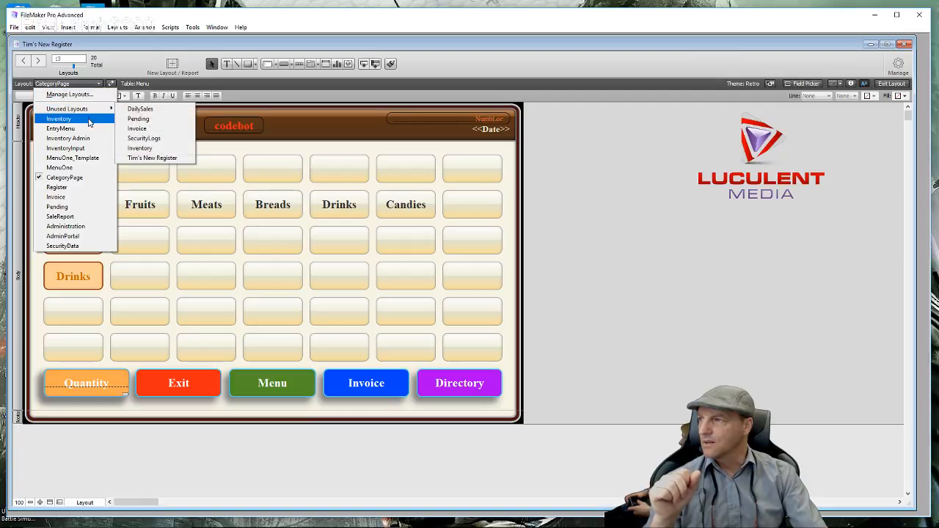
- Open the SaleReport layout in Browse mode, then go to the Administration Portal
{"action": "left_click", "coordinate": [87, 217]}
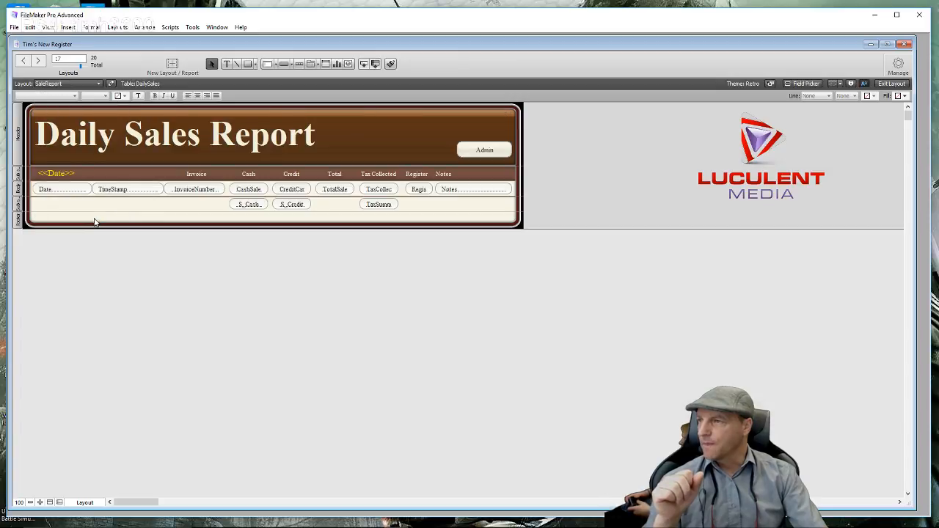
{"action": "left_click", "coordinate": [892, 83]}
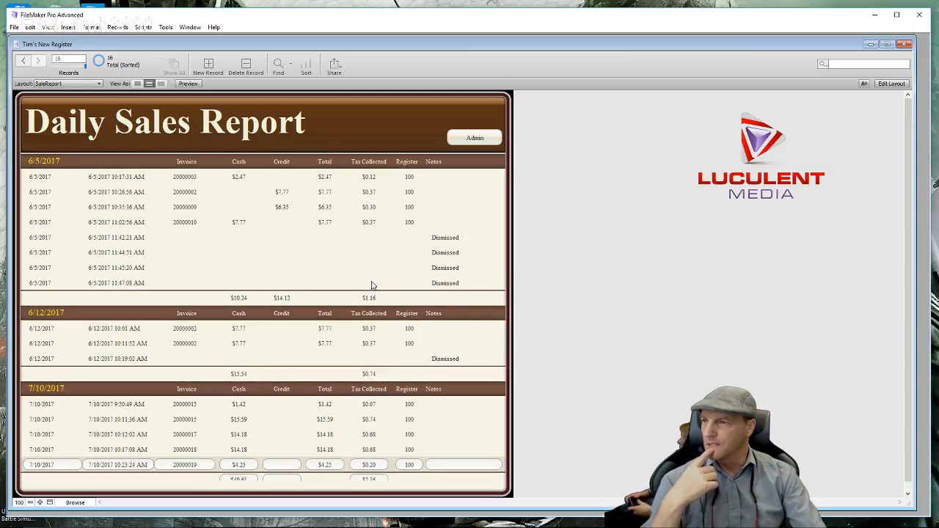
{"action": "left_click", "coordinate": [463, 138]}
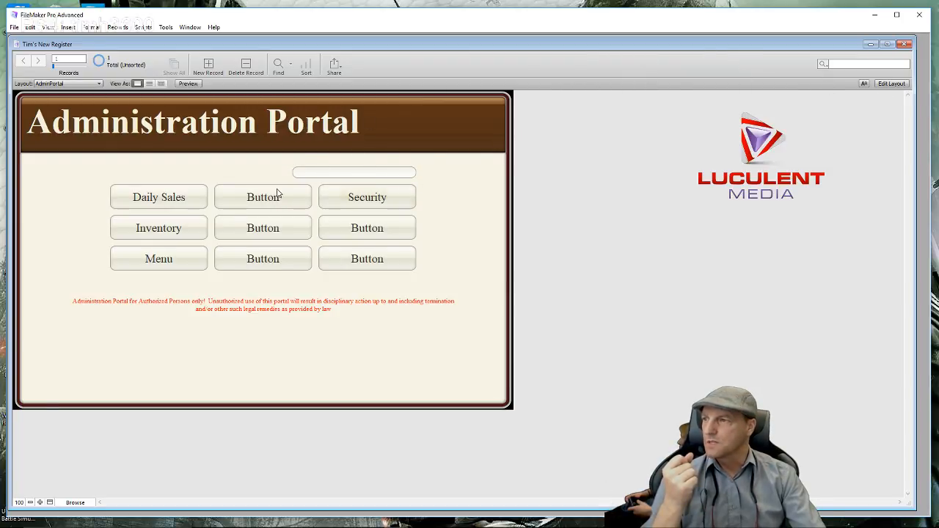
- Confirm Security is denied without a code, then open Security Breech Reporting after entering the access code
{"action": "left_click", "coordinate": [329, 200]}
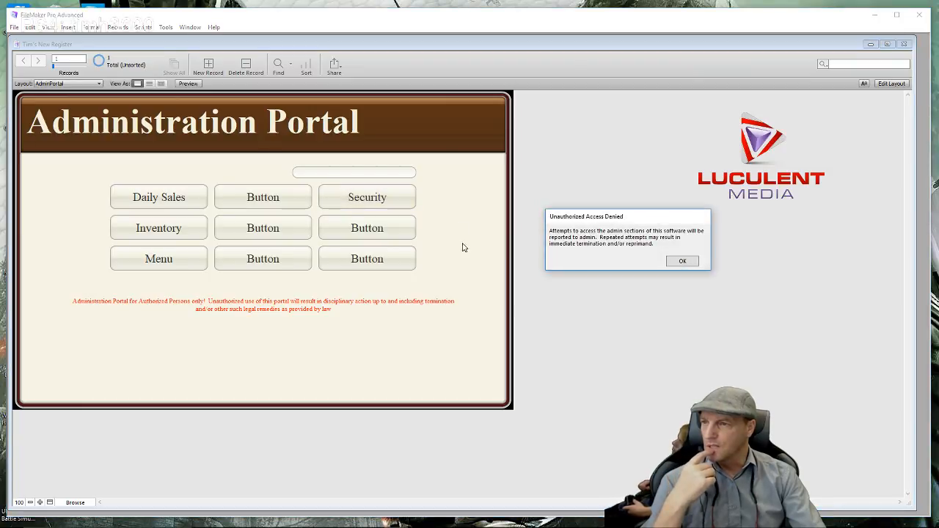
{"action": "left_click", "coordinate": [672, 262]}
{"action": "left_click", "coordinate": [339, 174]}
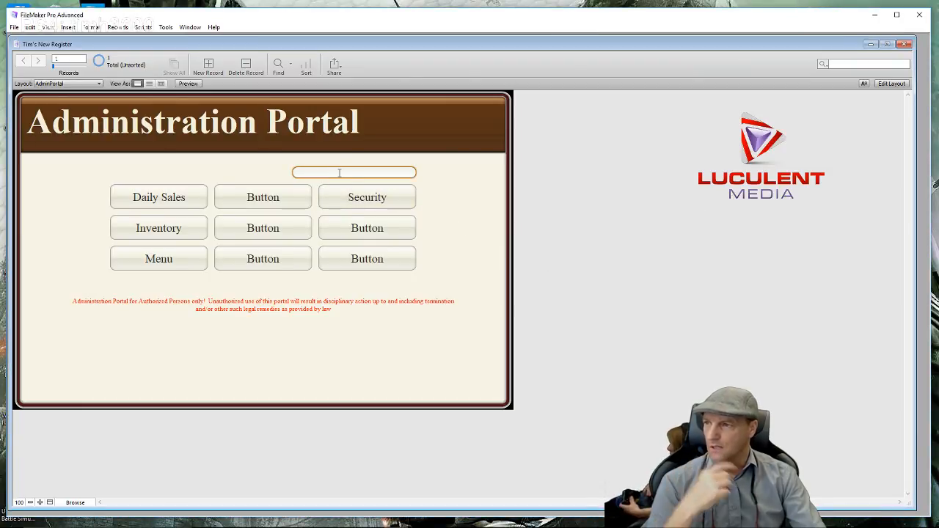
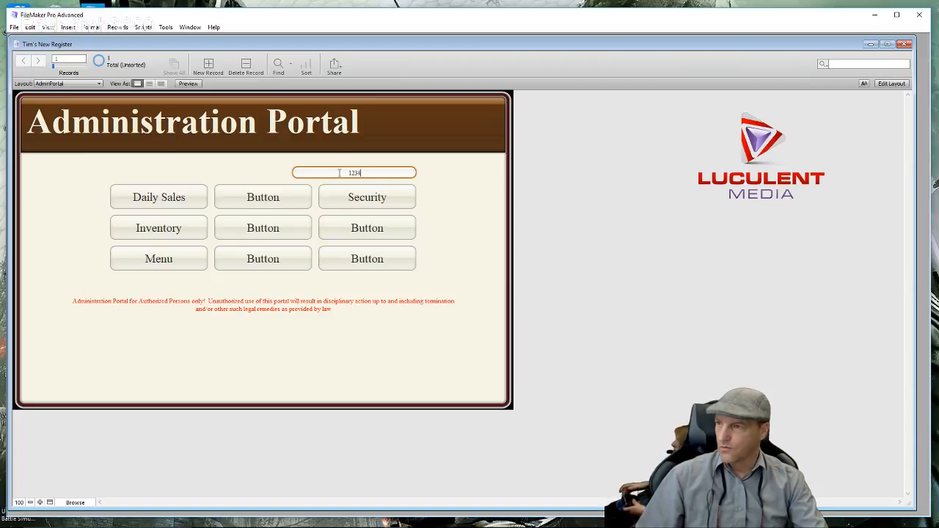
{"action": "left_click", "coordinate": [361, 198]}
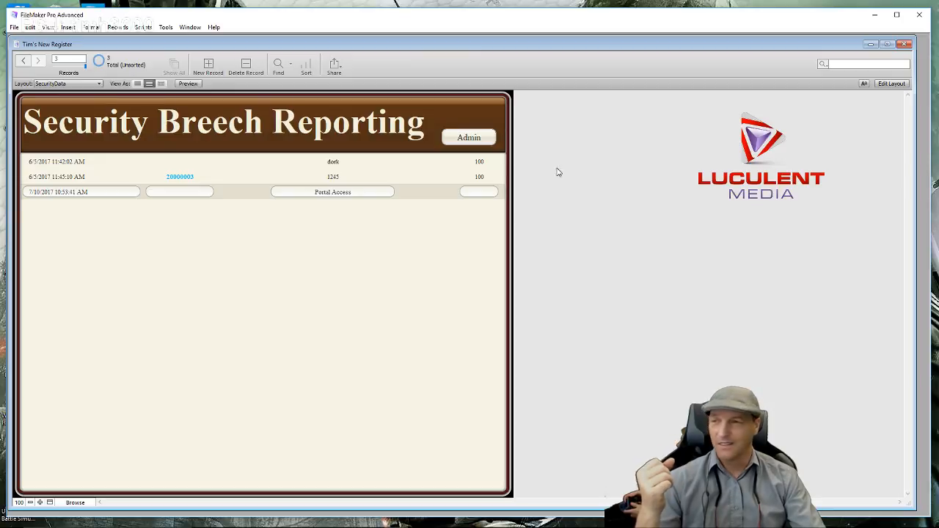
- Back on the Administration Portal, confirm Inventory is denied, then open Inventory Admin with the access code
{"action": "left_click", "coordinate": [454, 138]}
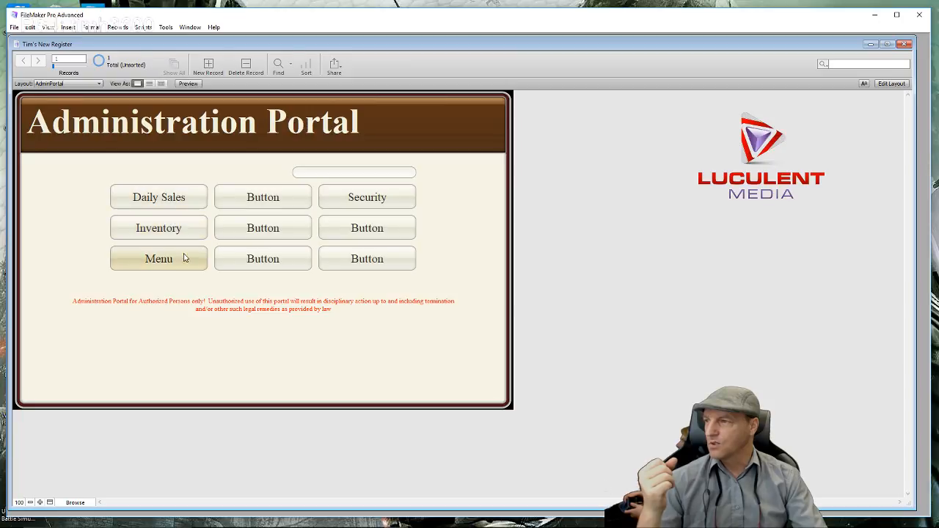
{"action": "left_click", "coordinate": [194, 235]}
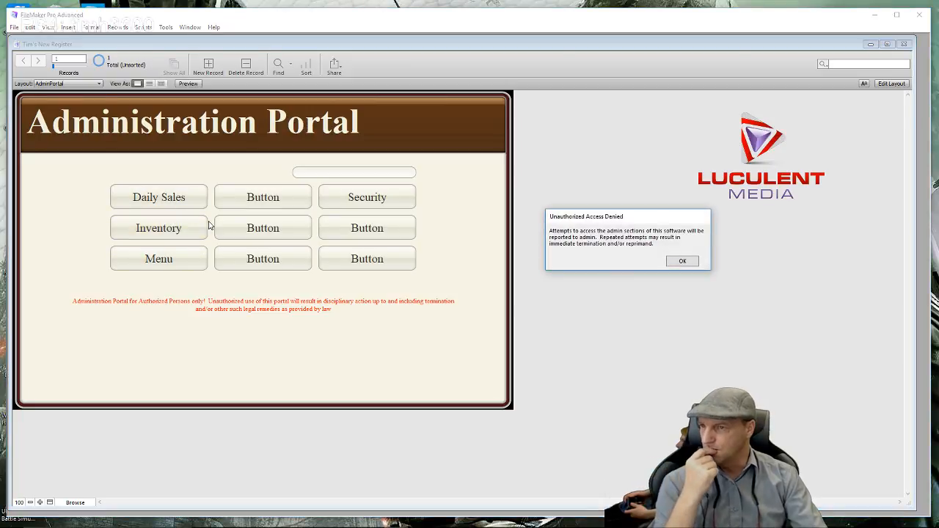
{"action": "left_click", "coordinate": [682, 262]}
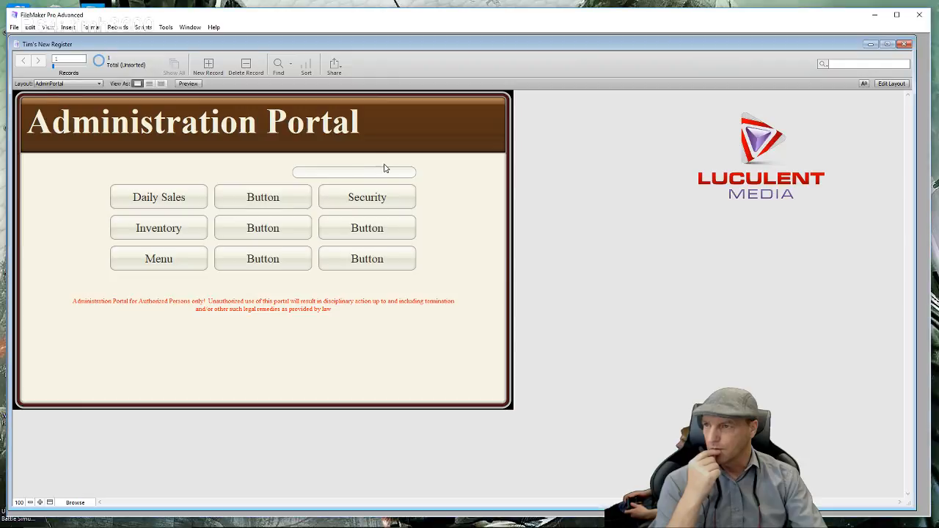
{"action": "left_click", "coordinate": [383, 172]}
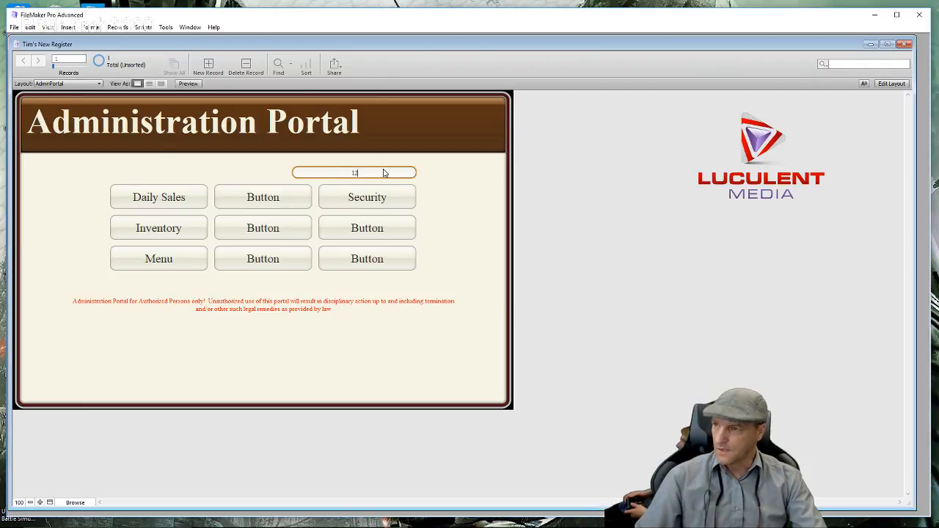
{"action": "left_click", "coordinate": [190, 235]}
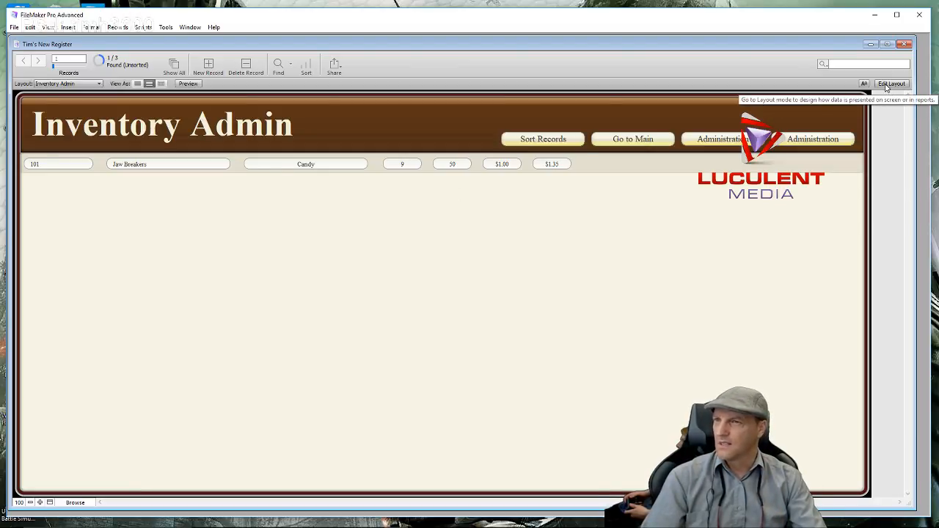
- Sort the inventory records into Candy and Drink subtotal groups, then return to the Administration Portal
{"action": "left_click", "coordinate": [562, 139]}
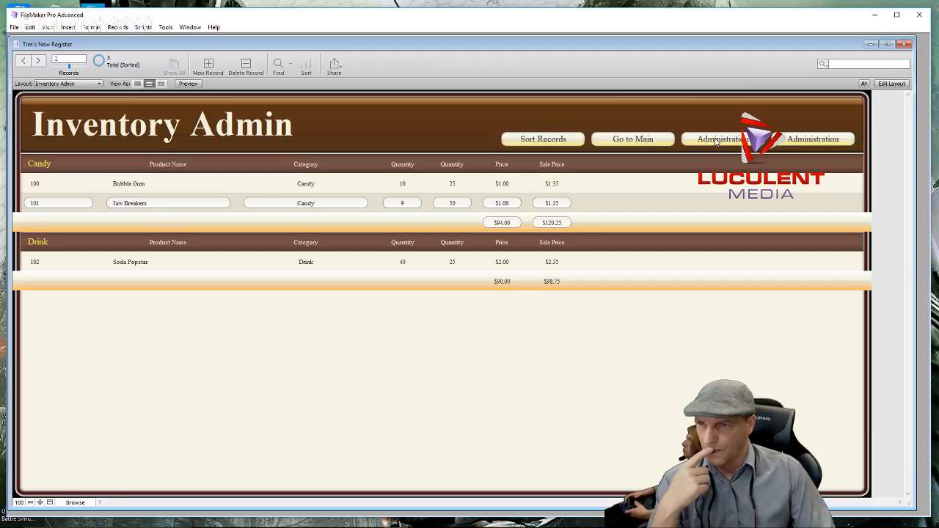
{"action": "left_click", "coordinate": [807, 140]}
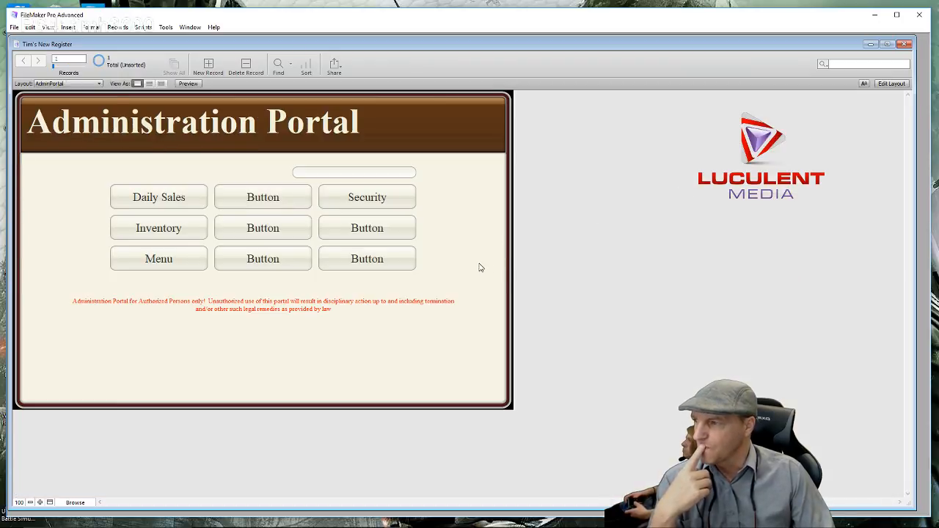
- Open the main menu page from the Administration Portal, then its Menu button to CategoryPage
{"action": "left_click", "coordinate": [194, 265]}
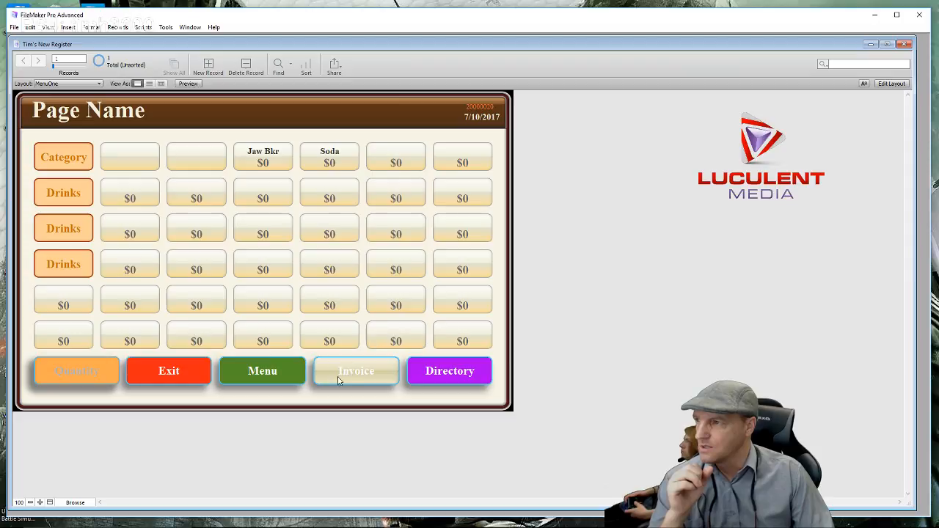
{"action": "left_click", "coordinate": [269, 375]}
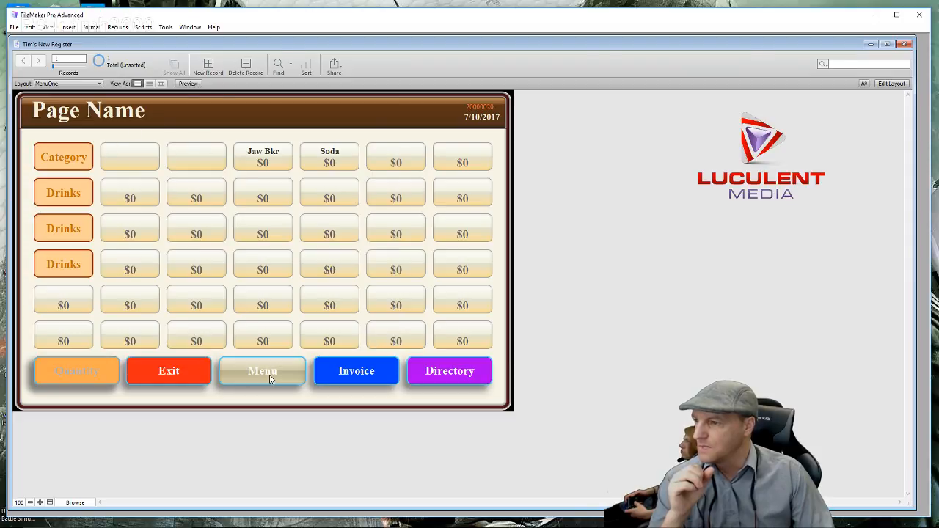